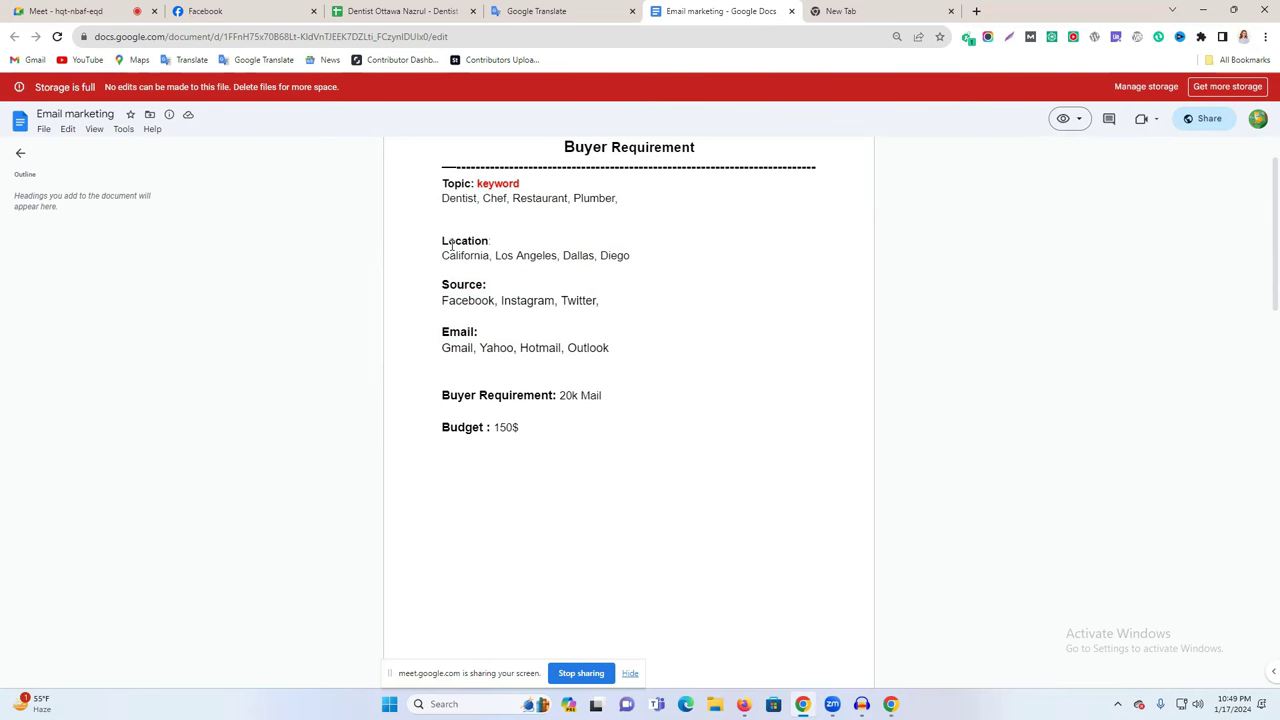
Review the email providers, required mail quantity and budget in the Buyer Requirement section
{"action": "double_click", "coordinate": [455, 349]}
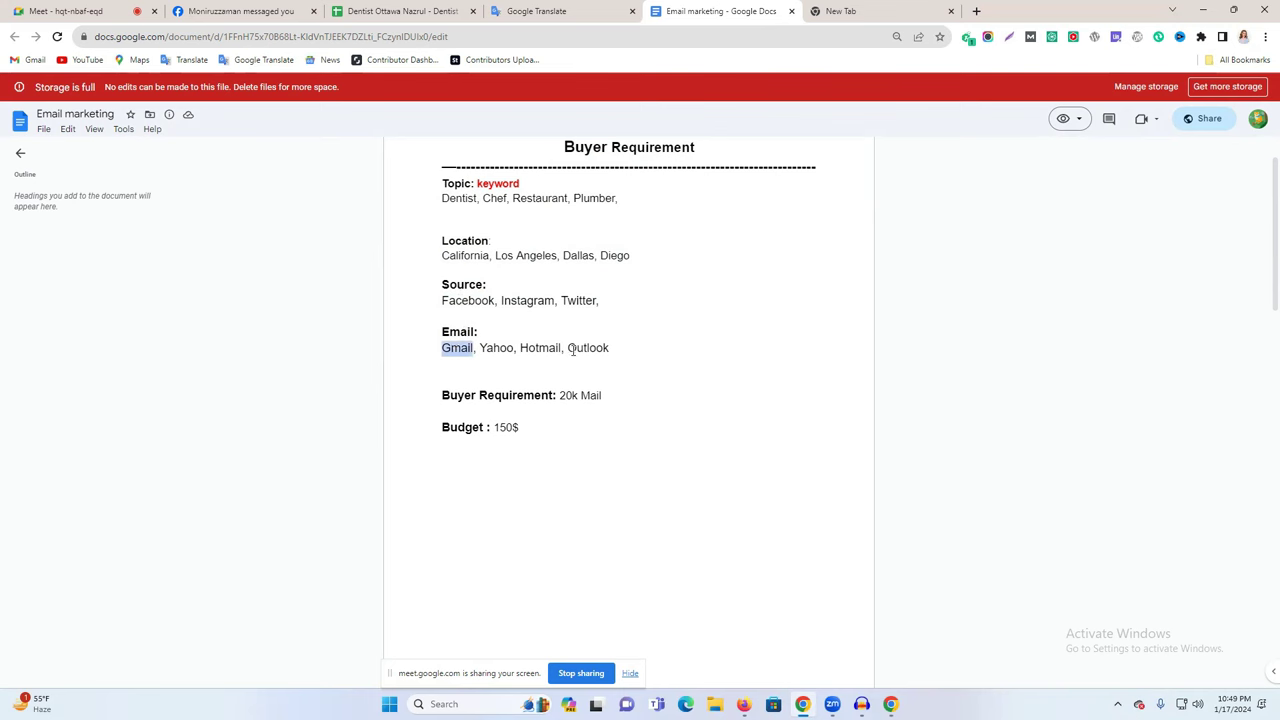
{"action": "double_click", "coordinate": [575, 396]}
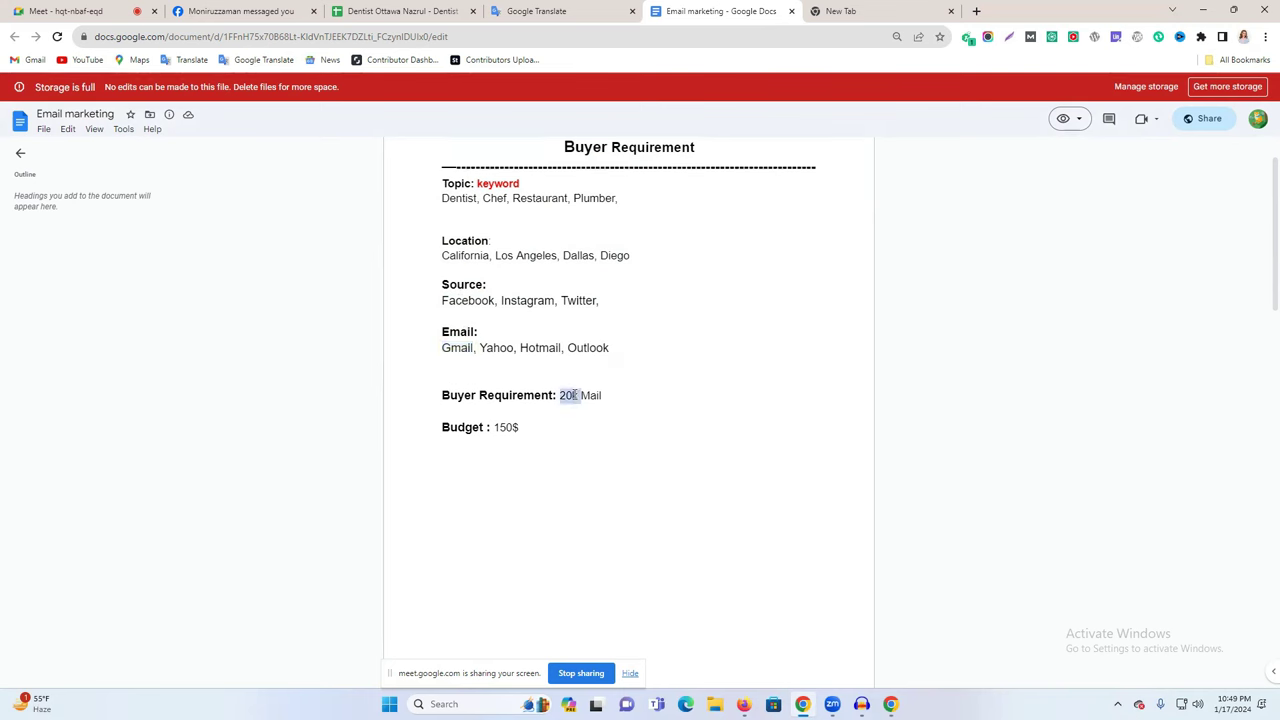
{"action": "triple_click", "coordinate": [575, 396]}
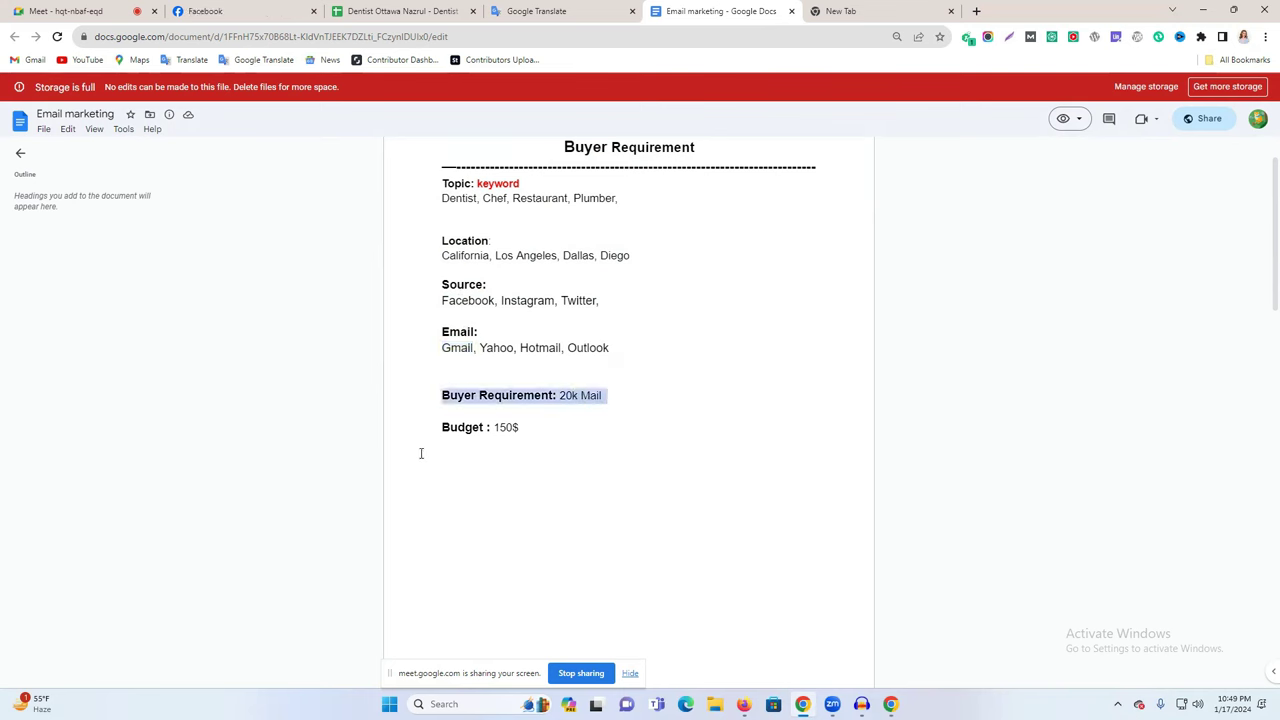
{"action": "triple_click", "coordinate": [516, 430]}
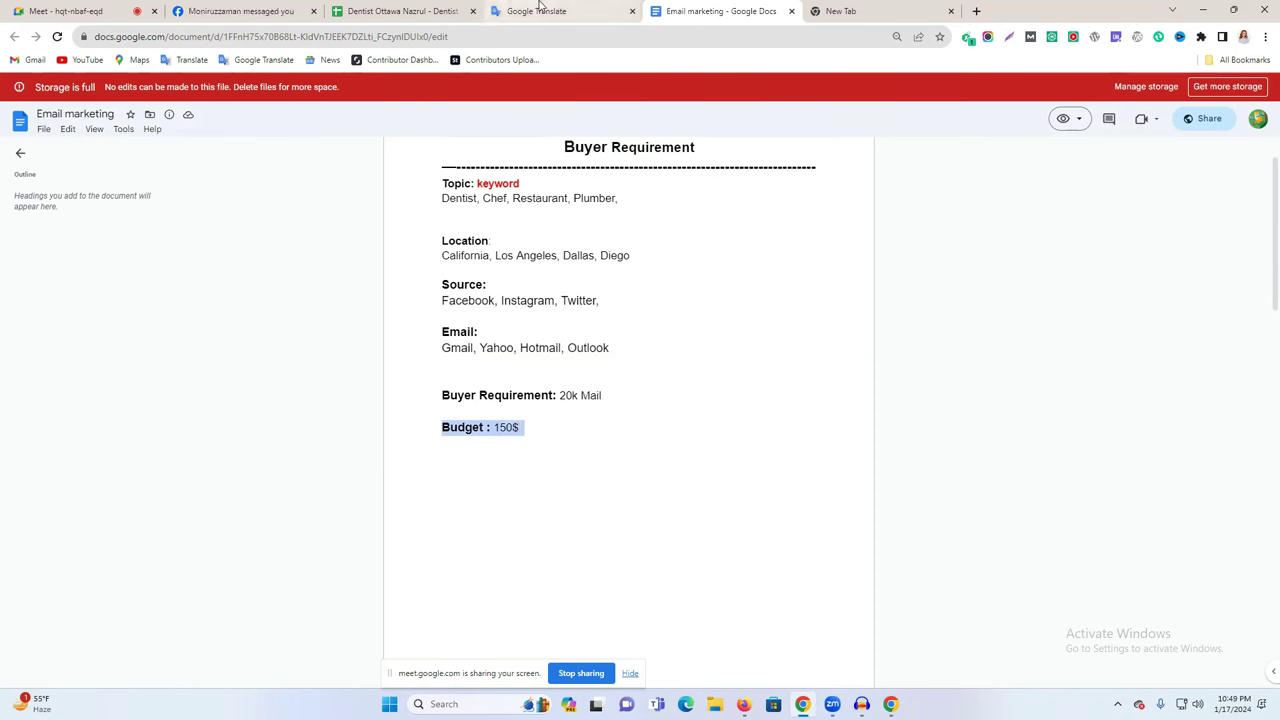
Switch to the dentist spreadsheet in Google Sheets and examine its numbered list of Gmail addresses
{"action": "left_click", "coordinate": [455, 10]}
{"action": "scroll", "coordinate": [190, 437], "scroll_direction": "down", "scroll_amount": 2}
{"action": "scroll", "coordinate": [190, 437], "scroll_direction": "up", "scroll_amount": 2}
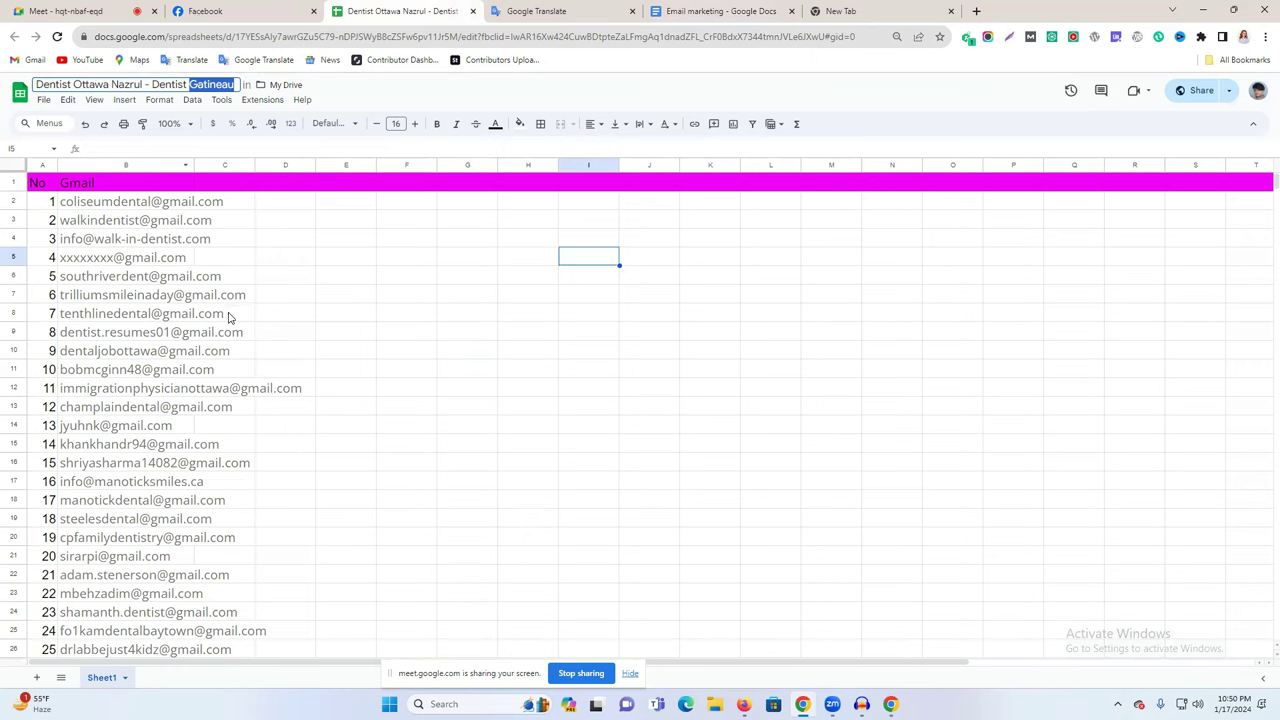
{"action": "mouse_move", "coordinate": [198, 295]}
{"action": "left_click", "coordinate": [388, 262]}
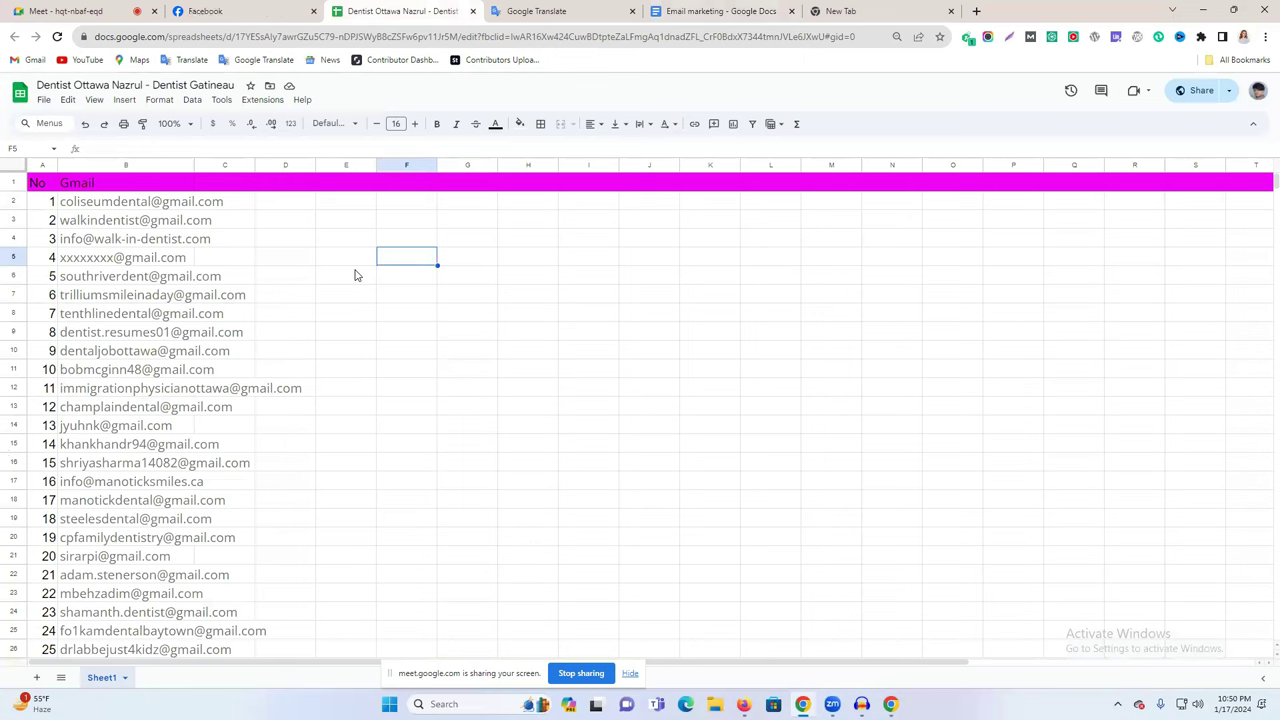
{"action": "left_click", "coordinate": [354, 275]}
{"action": "double_click", "coordinate": [297, 278]}
{"action": "left_click", "coordinate": [399, 283]}
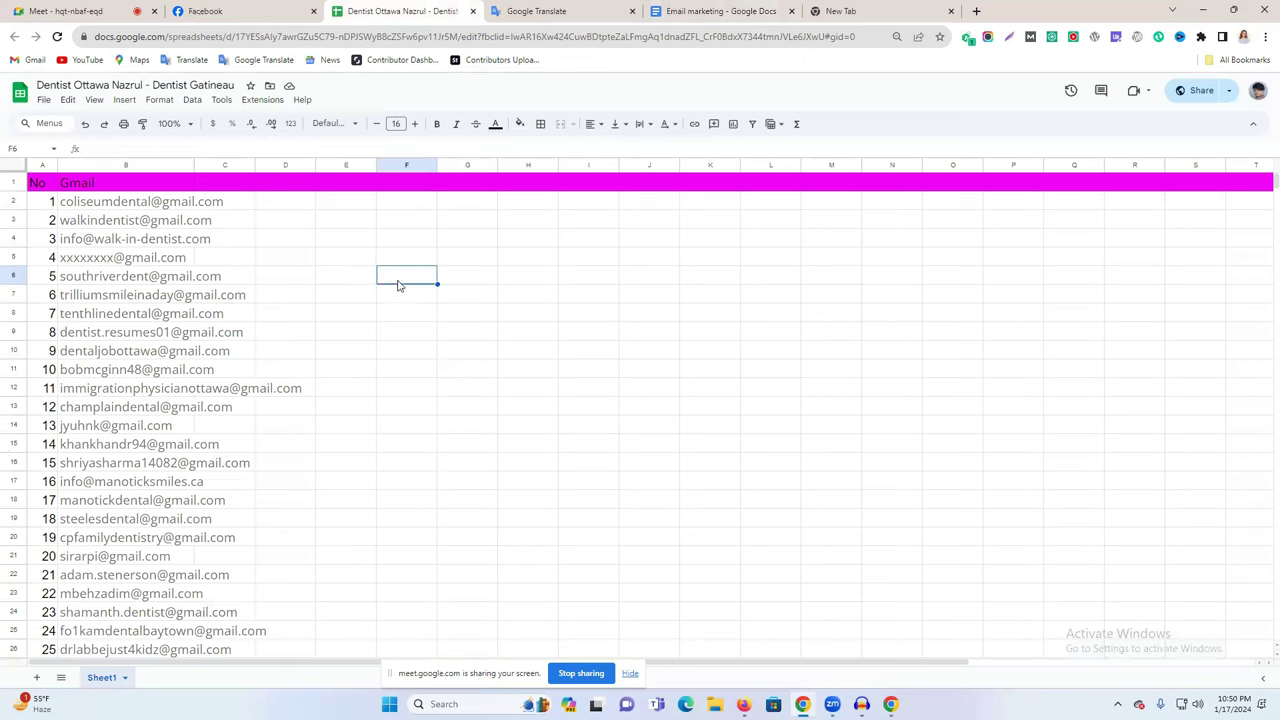
{"action": "left_click", "coordinate": [267, 284]}
{"action": "left_click", "coordinate": [380, 283]}
{"action": "left_click", "coordinate": [288, 281]}
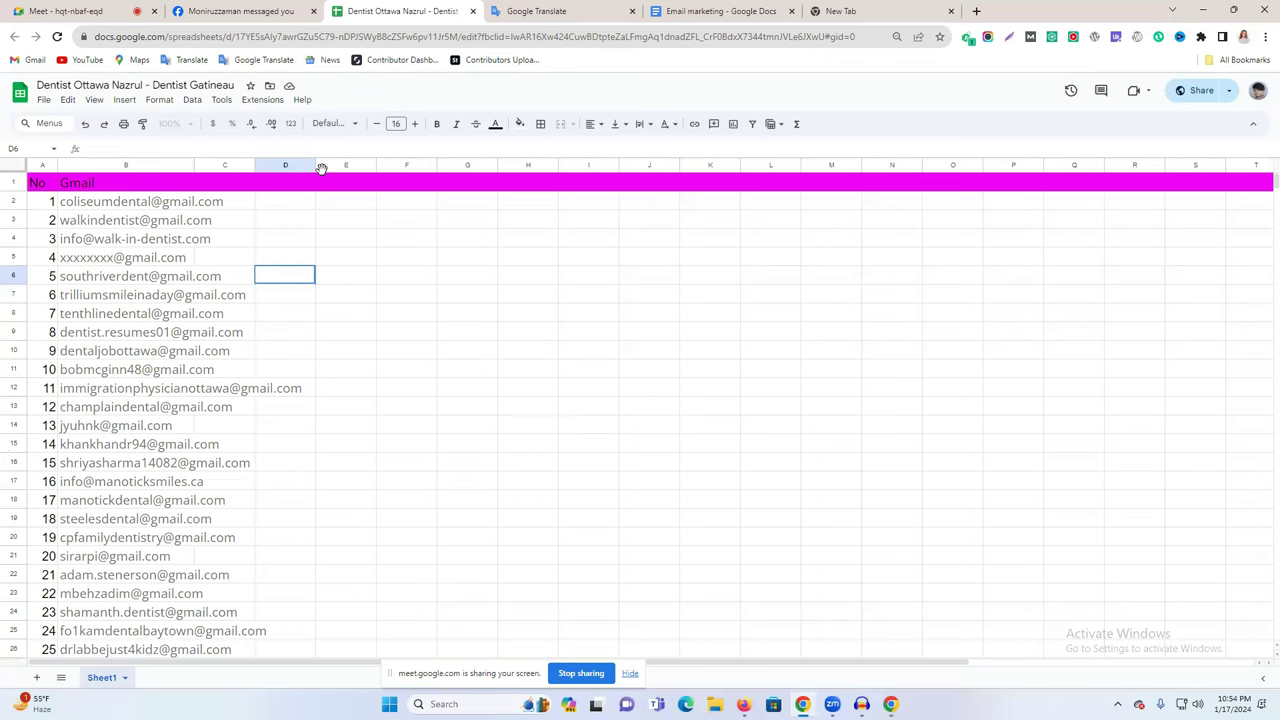
Move empty column D to position F, and the next empty column D to position E
{"action": "left_click", "coordinate": [284, 166]}
{"action": "left_click_drag", "start_coordinate": [282, 166], "coordinate": [436, 245]}
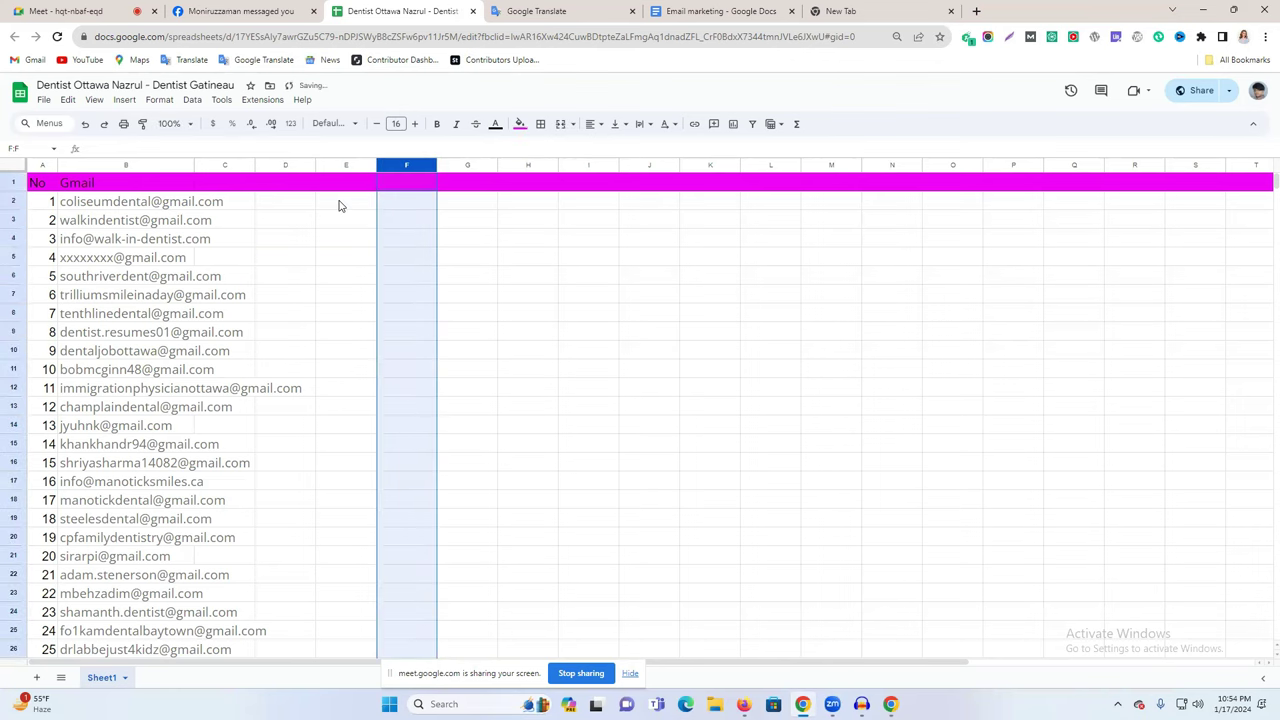
{"action": "left_click", "coordinate": [293, 168]}
{"action": "left_click_drag", "start_coordinate": [290, 168], "coordinate": [377, 190]}
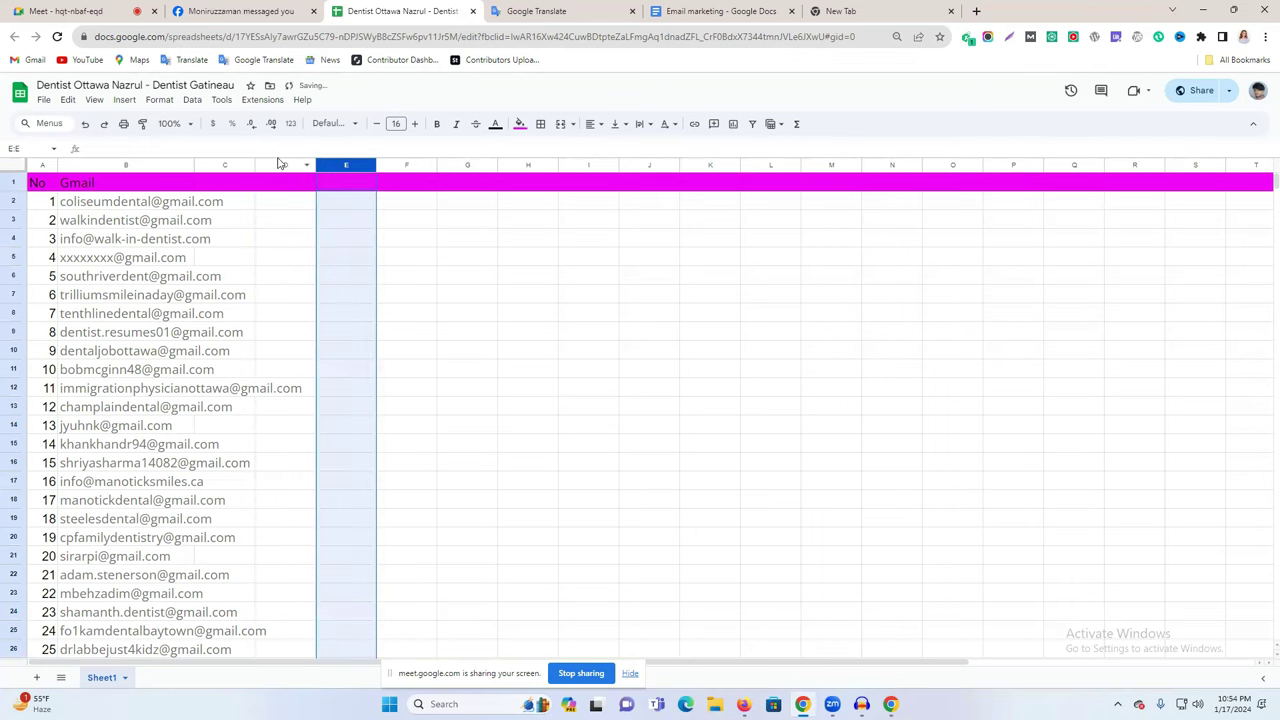
Widen columns C and B so that column B holds the full email addresses
{"action": "left_click_drag", "start_coordinate": [256, 166], "coordinate": [382, 167]}
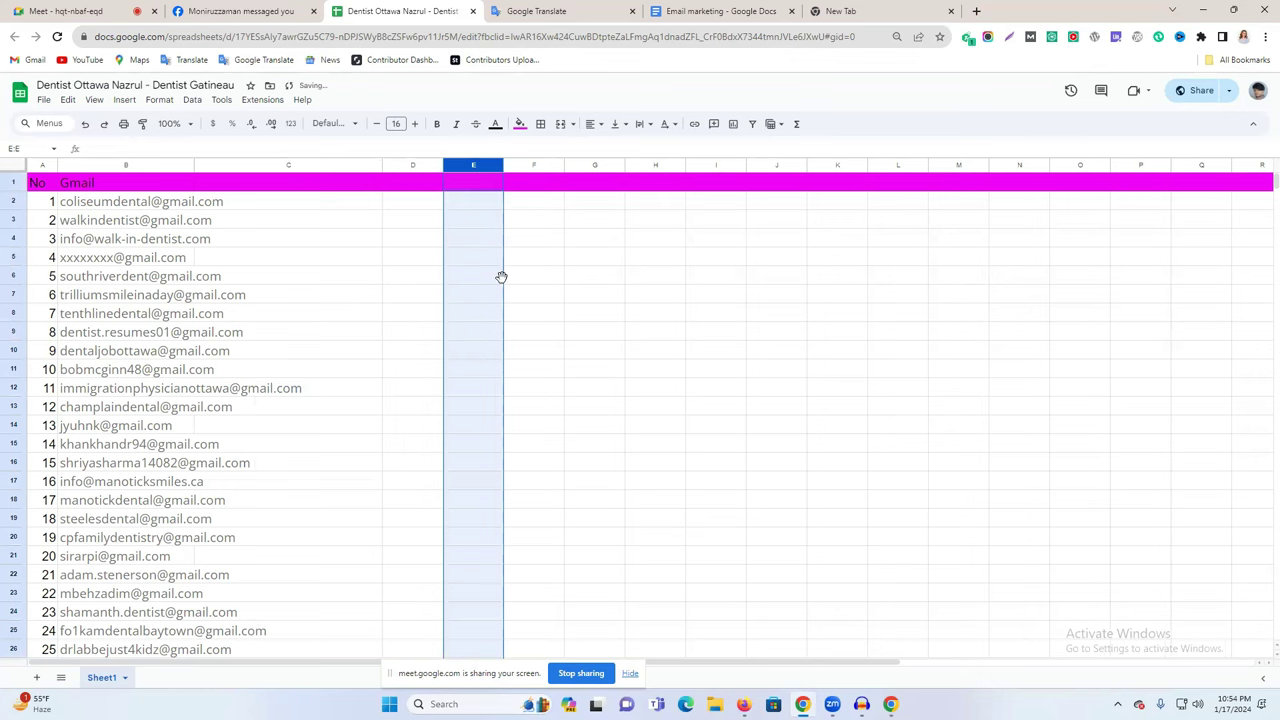
{"action": "left_click_drag", "start_coordinate": [193, 164], "coordinate": [347, 165]}
{"action": "left_click", "coordinate": [471, 241]}
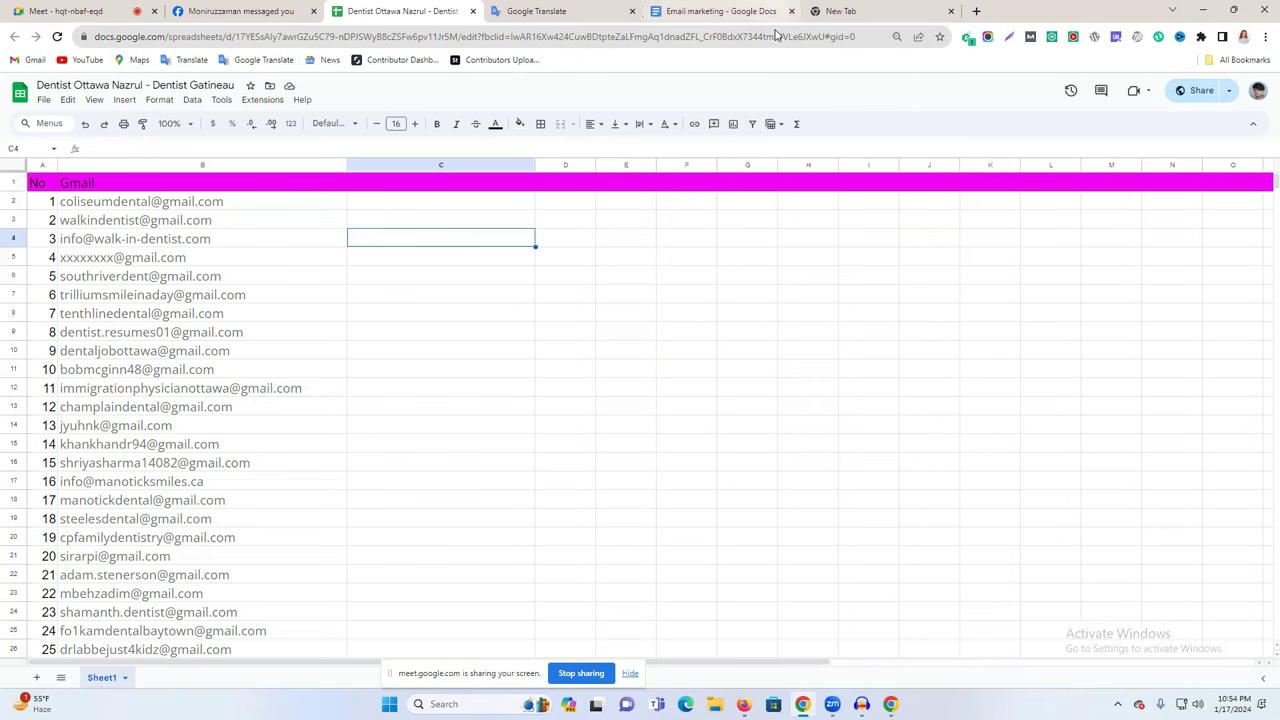
{"action": "left_click", "coordinate": [850, 11]}
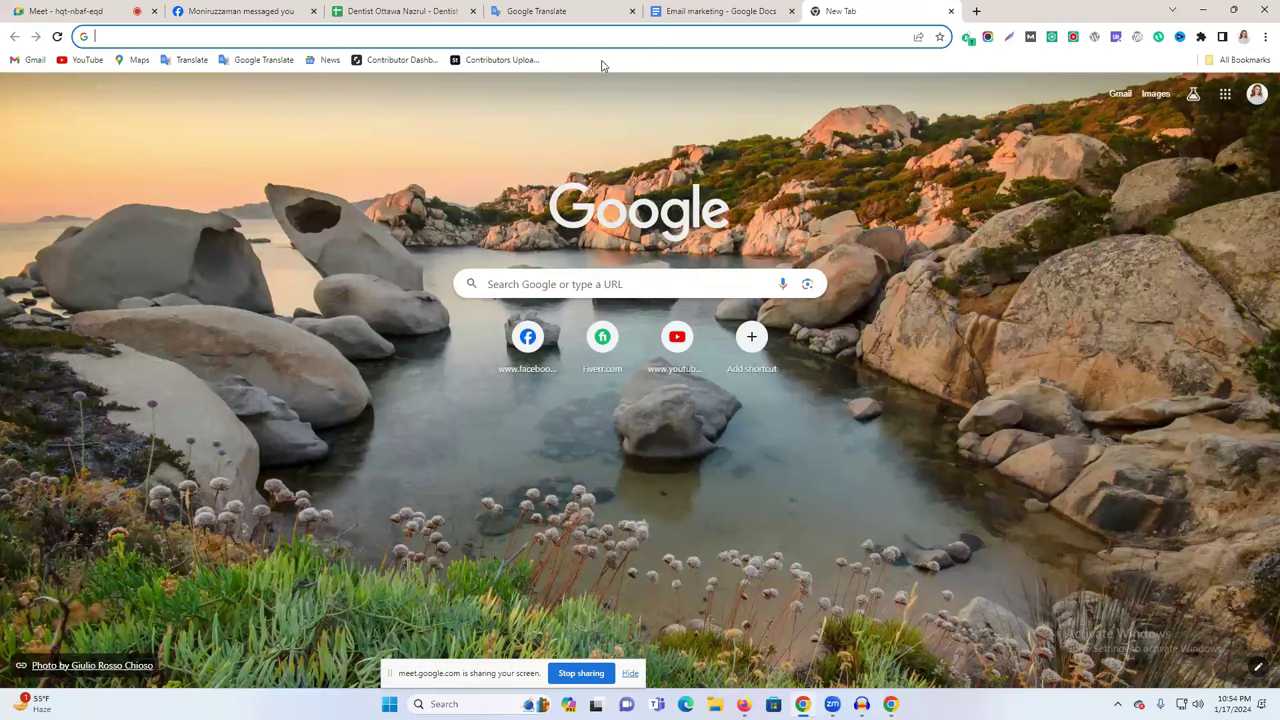
{"action": "left_click", "coordinate": [588, 39]}
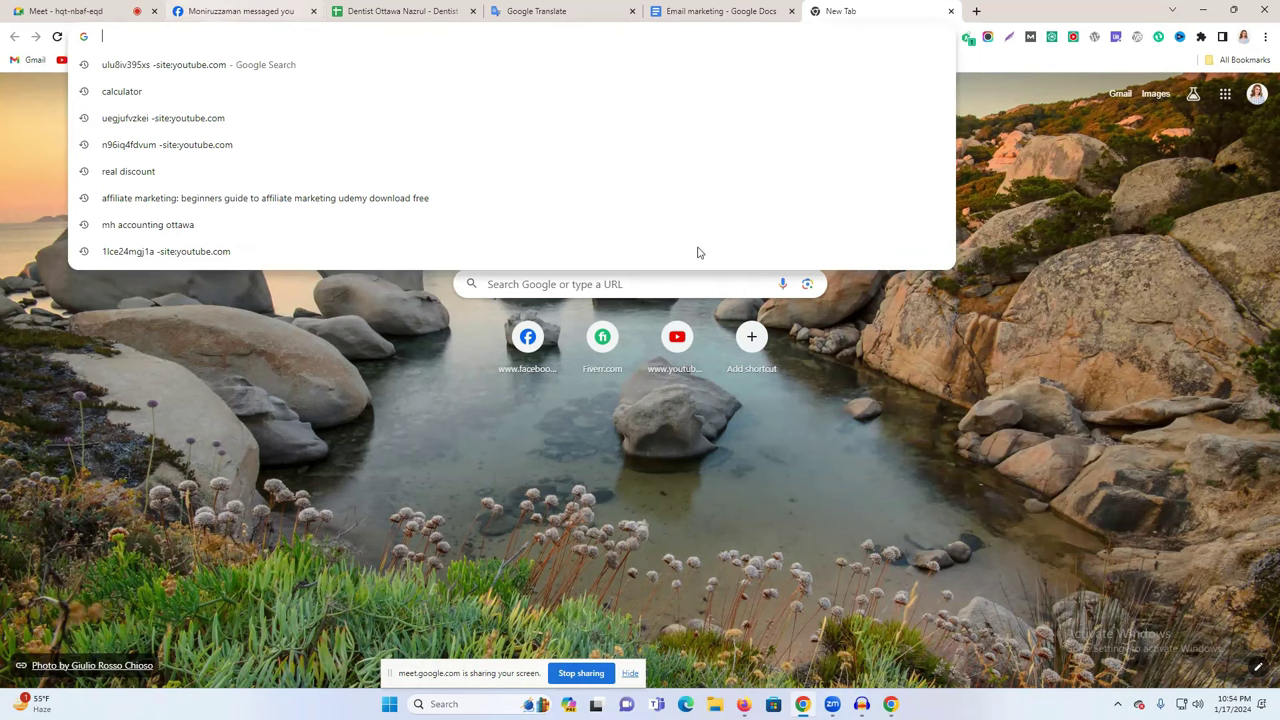
{"action": "left_click", "coordinate": [110, 8]}
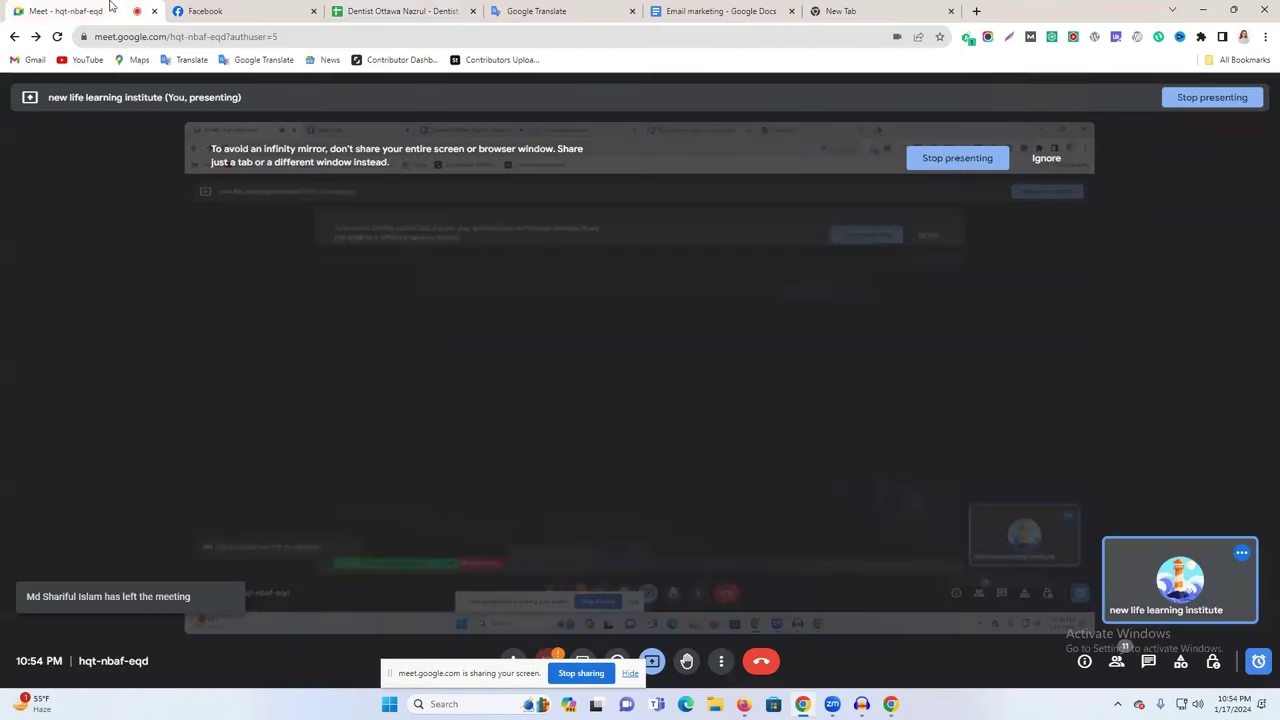
{"action": "left_click", "coordinate": [742, 10]}
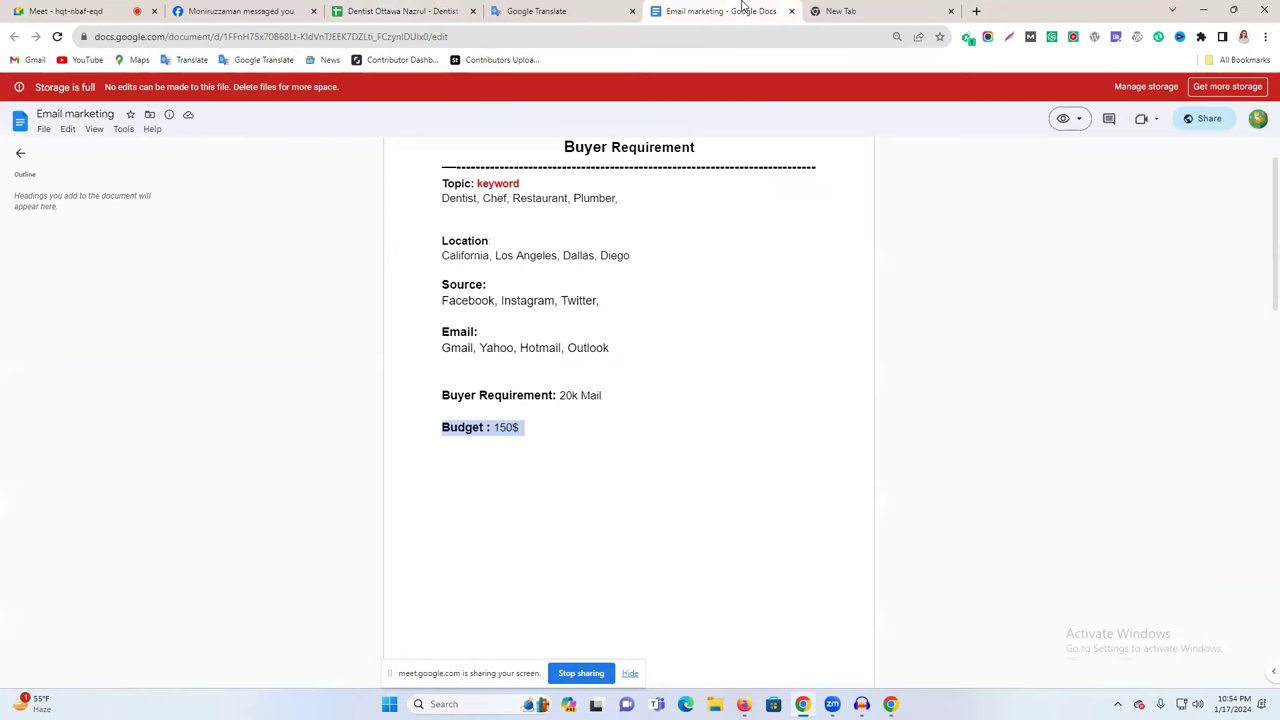
{"action": "scroll", "coordinate": [577, 289], "scroll_direction": "down", "scroll_amount": 5}
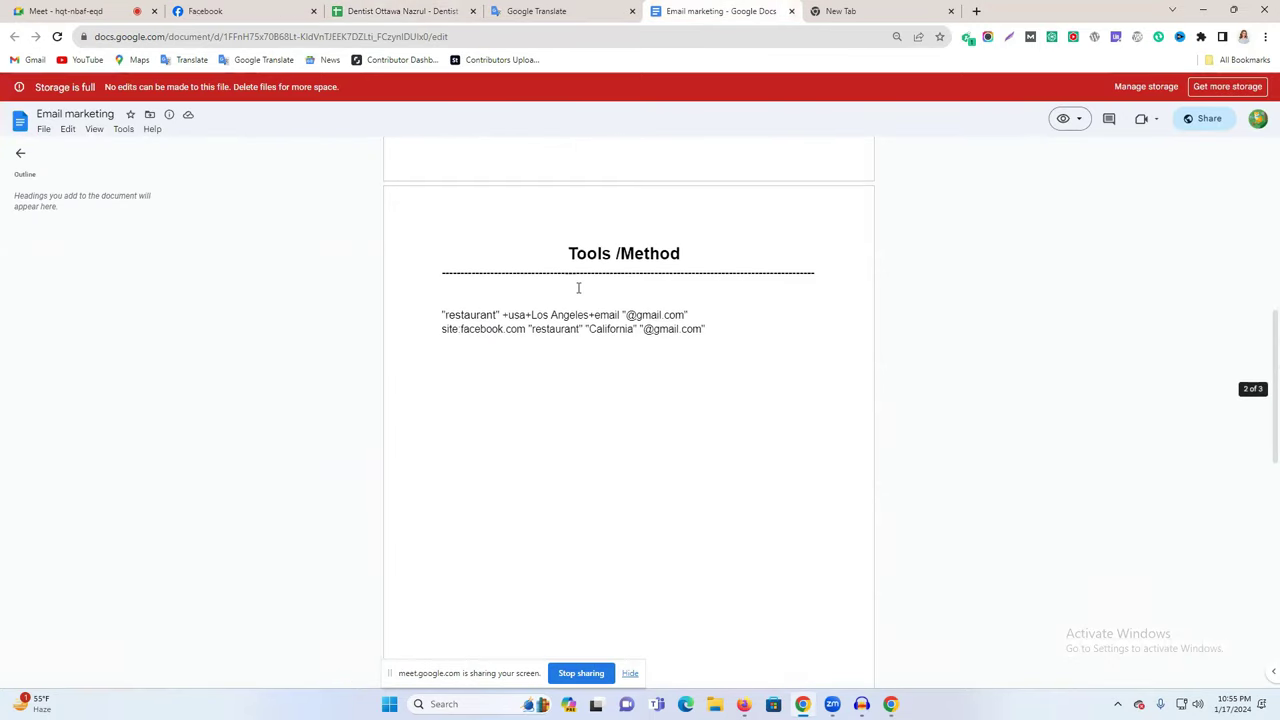
{"action": "scroll", "coordinate": [578, 288], "scroll_direction": "down", "scroll_amount": 3}
{"action": "scroll", "coordinate": [578, 288], "scroll_direction": "up", "scroll_amount": 2}
{"action": "scroll", "coordinate": [578, 288], "scroll_direction": "up", "scroll_amount": 1}
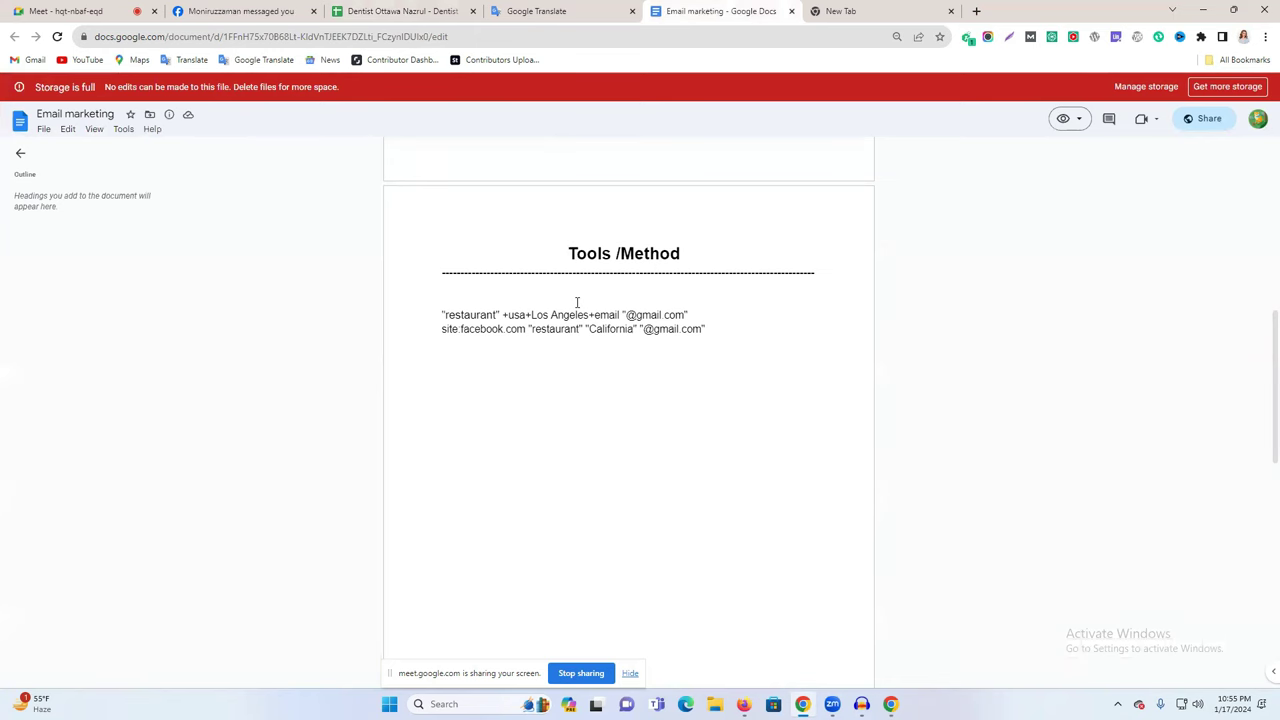
{"action": "triple_click", "coordinate": [528, 314]}
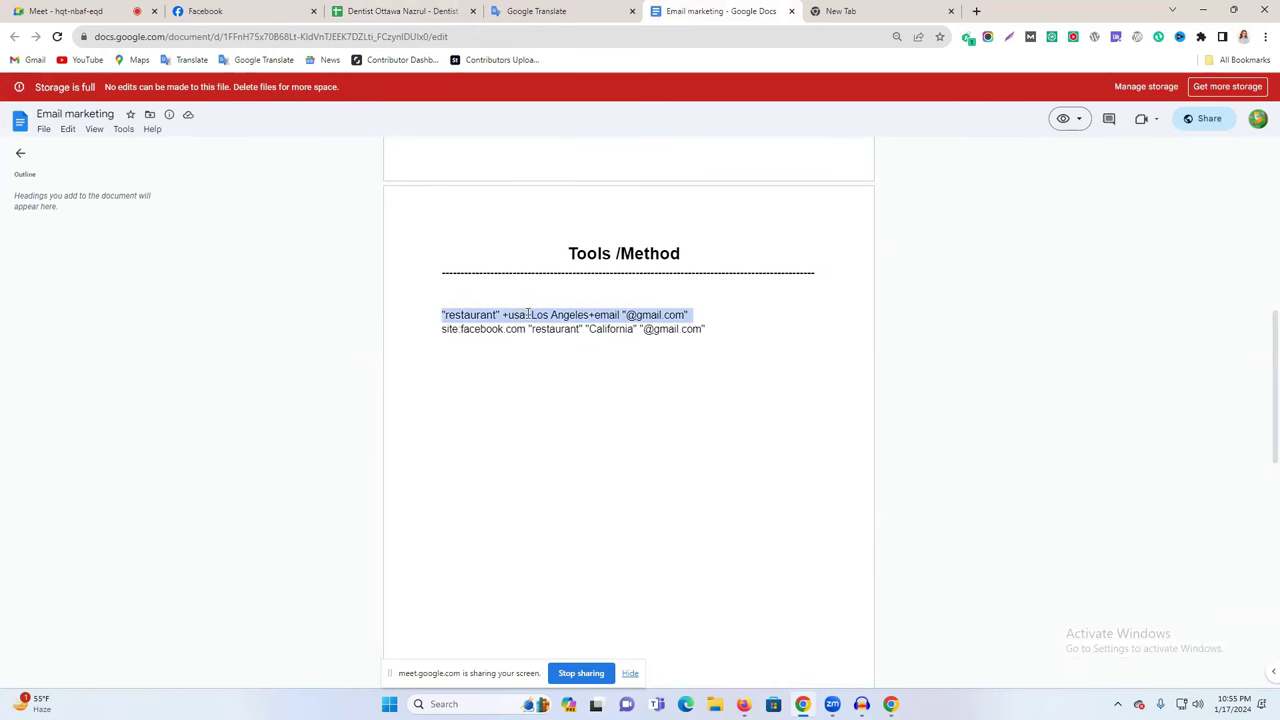
{"action": "key", "text": "ctrl+c"}
{"action": "left_click", "coordinate": [536, 11]}
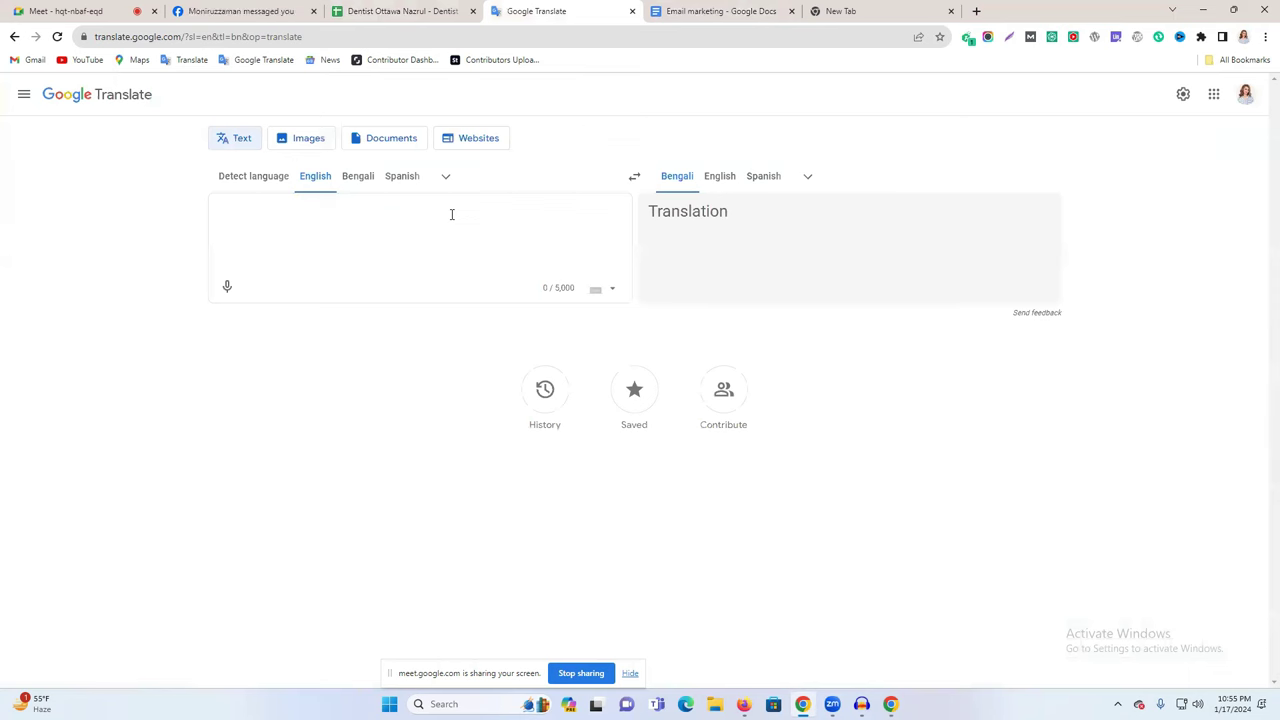
{"action": "key", "text": "ctrl+v"}
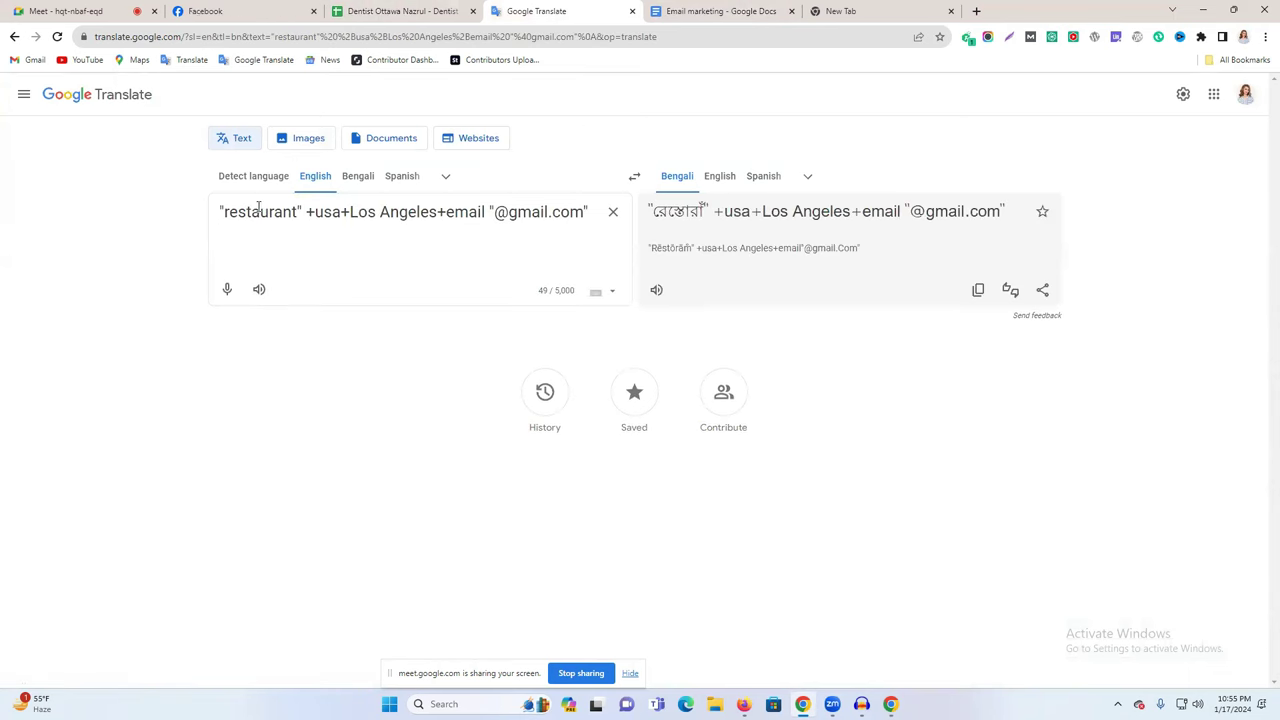
Replace the word restaurant in the Google Translate query with Dentist, copied from the spreadsheet's title, without a trailing space
{"action": "double_click", "coordinate": [258, 212]}
{"action": "left_click", "coordinate": [398, 11]}
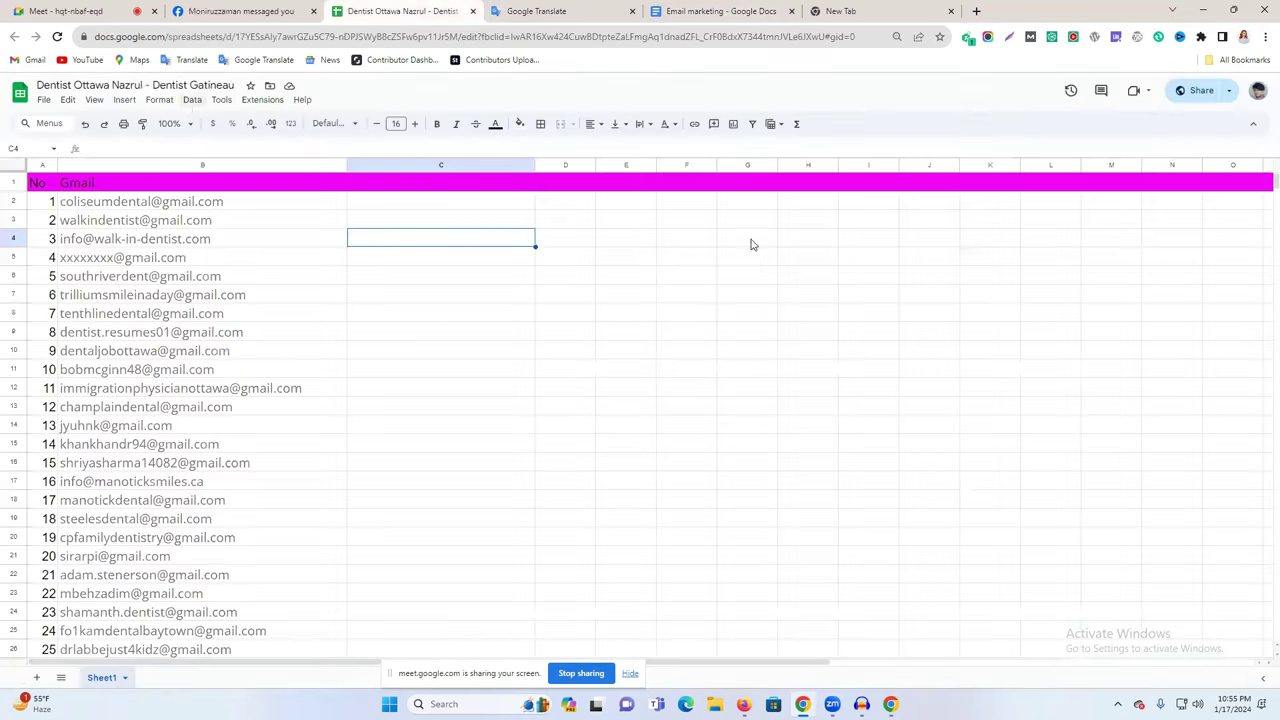
{"action": "double_click", "coordinate": [55, 84]}
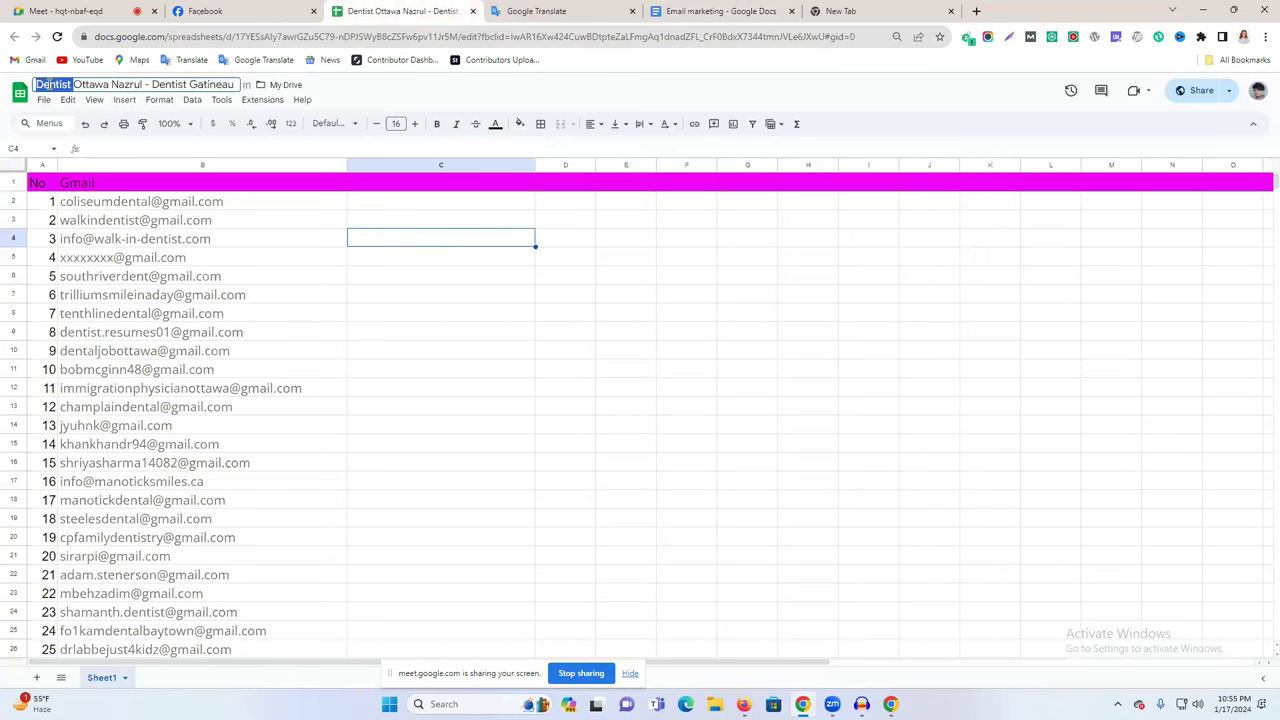
{"action": "left_click", "coordinate": [690, 11]}
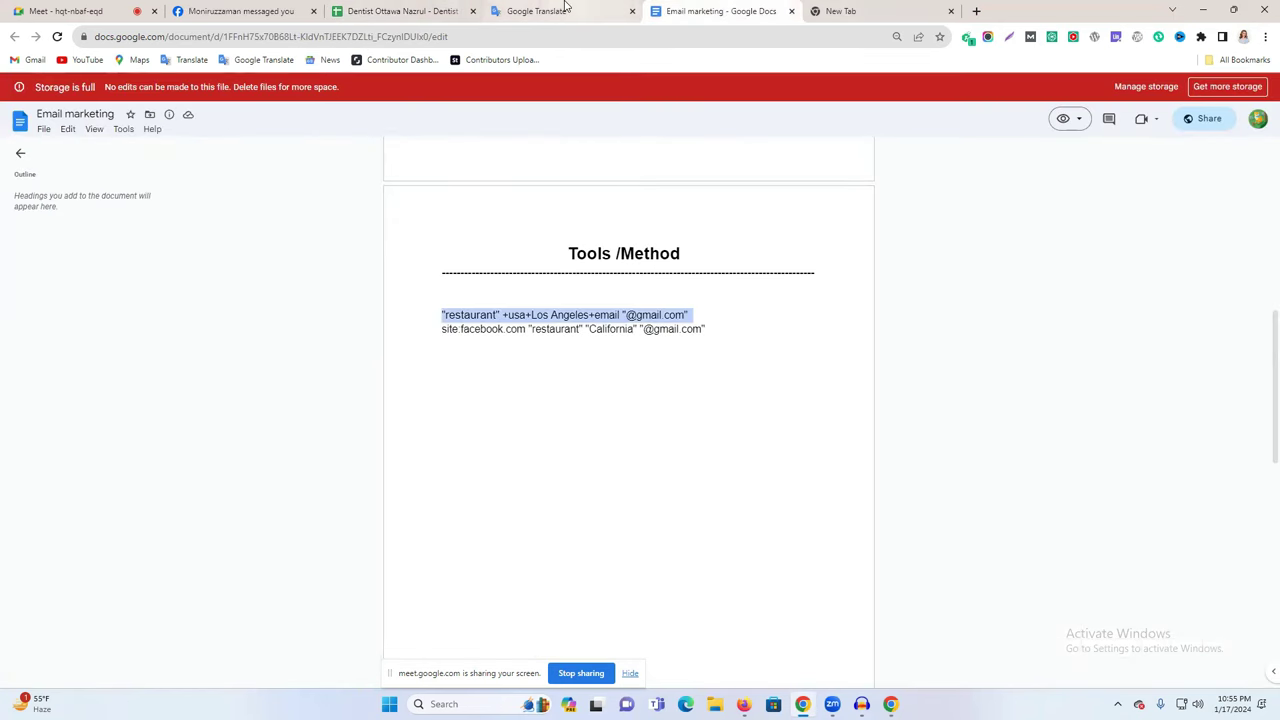
{"action": "left_click", "coordinate": [560, 11]}
{"action": "double_click", "coordinate": [278, 214]}
{"action": "key", "text": "ctrl+v"}
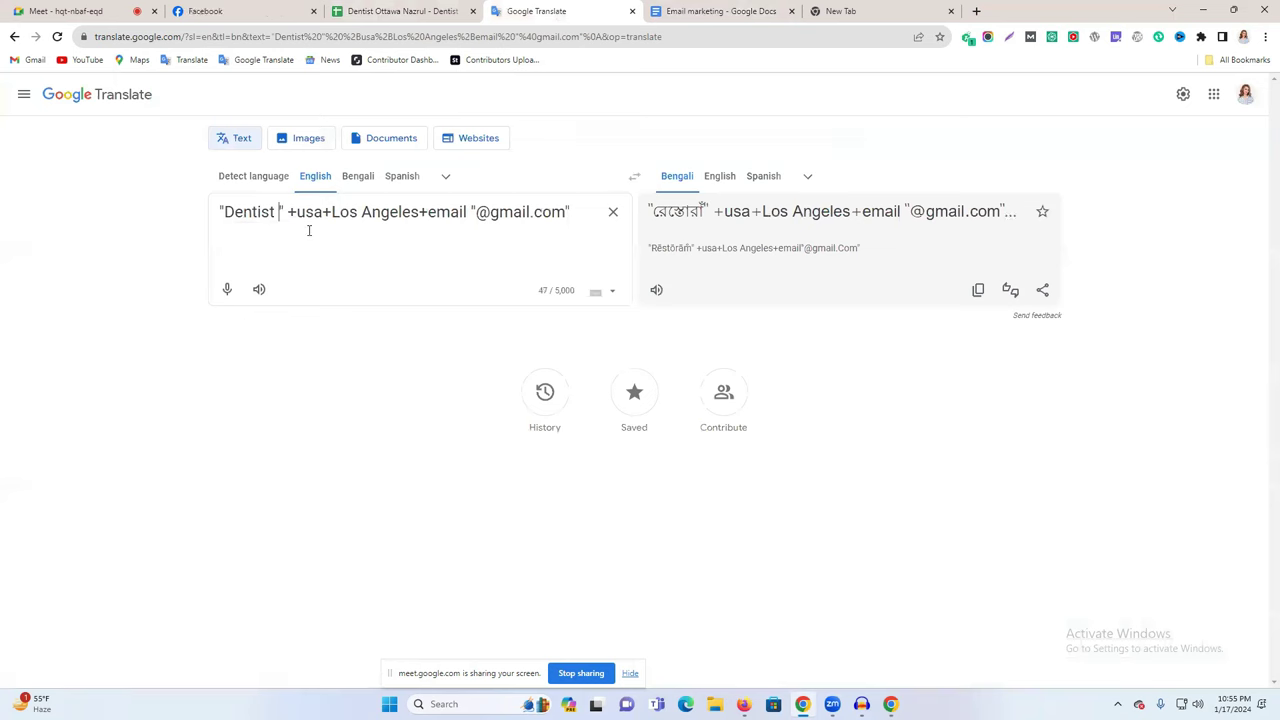
{"action": "key", "text": "BackSpace"}
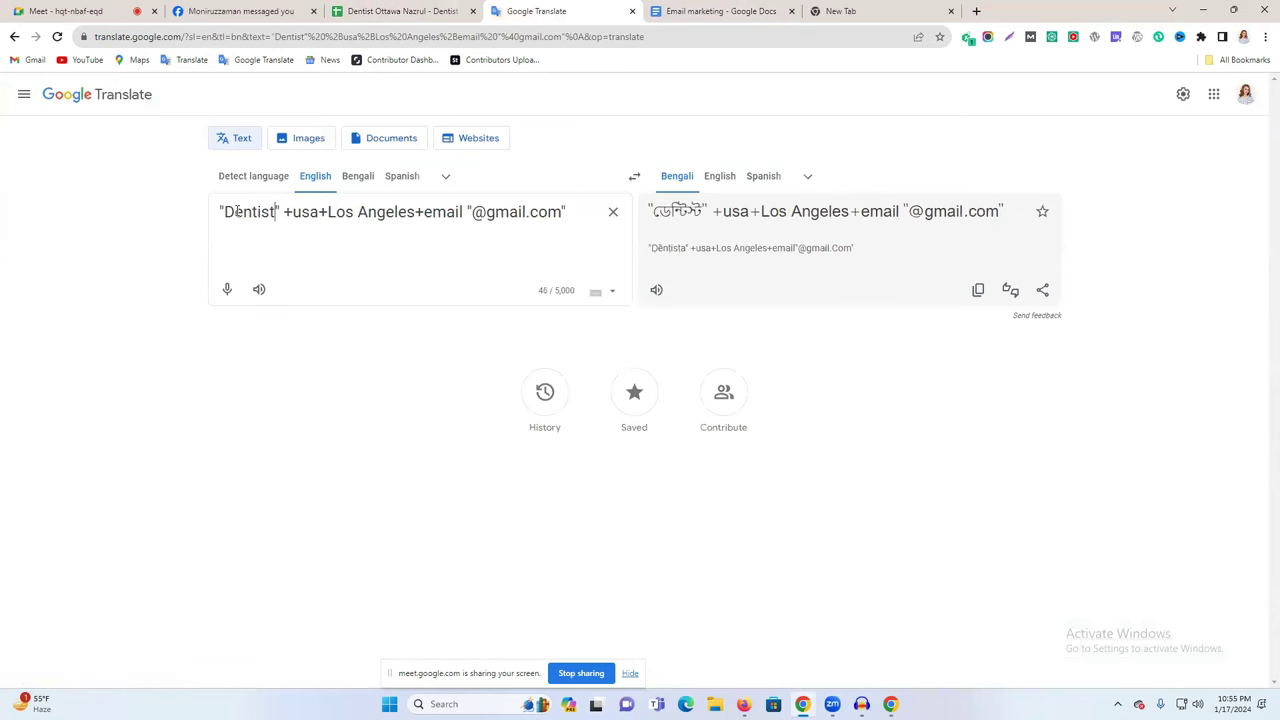
Compare the keyword and country parts of the Dentist query in Google Translate with the original restaurant query in the document
{"action": "double_click", "coordinate": [238, 211]}
{"action": "left_click", "coordinate": [720, 11]}
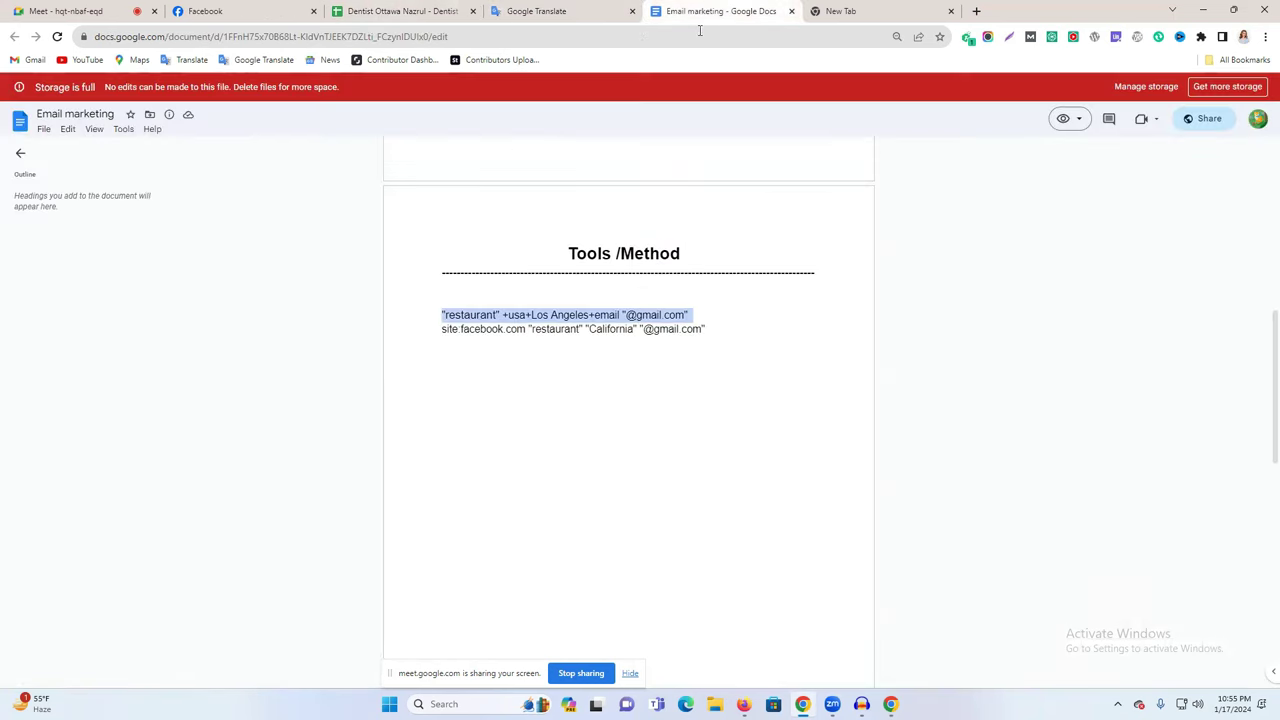
{"action": "left_click", "coordinate": [437, 297]}
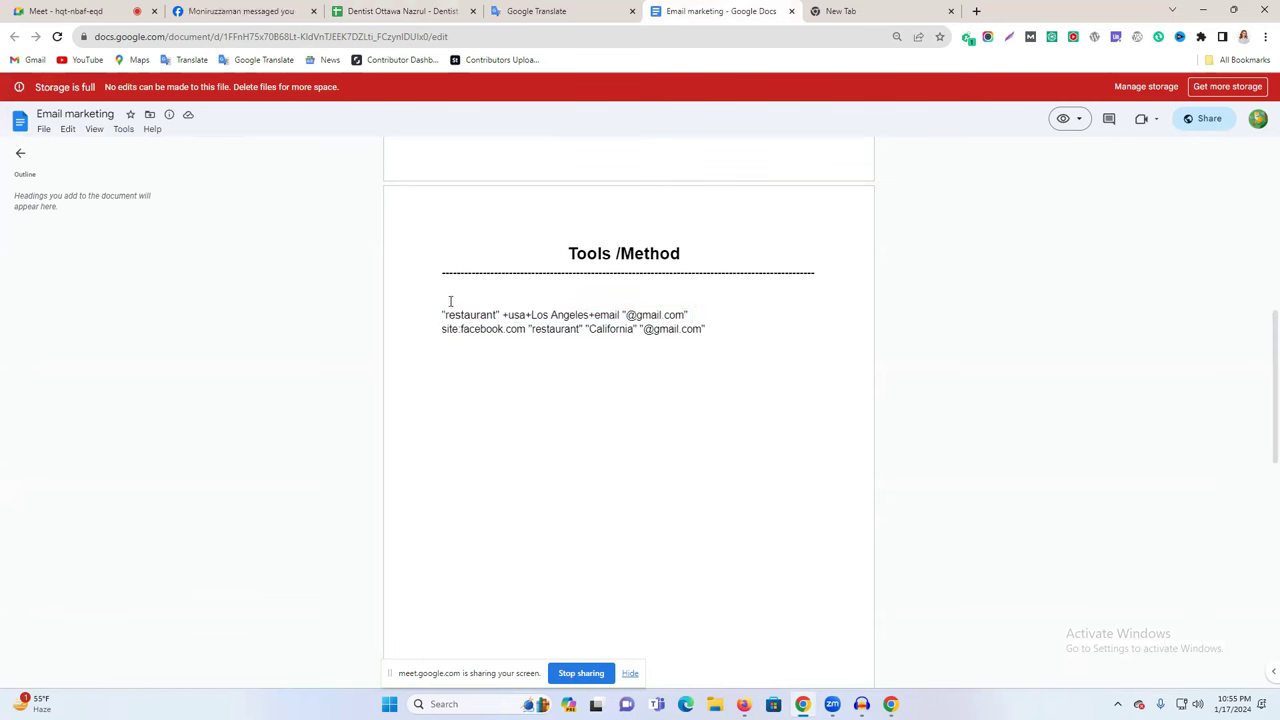
{"action": "left_click_drag", "start_coordinate": [453, 318], "coordinate": [634, 312]}
{"action": "triple_click", "coordinate": [690, 310]}
{"action": "double_click", "coordinate": [462, 316]}
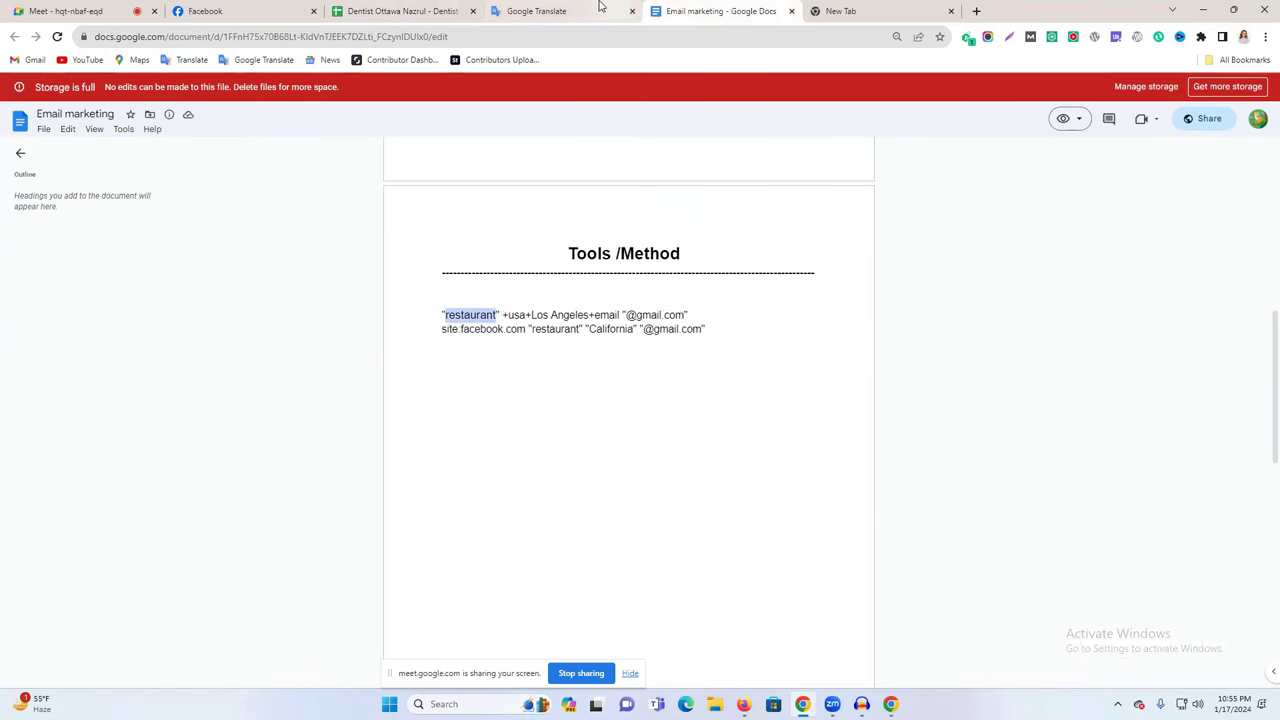
{"action": "left_click", "coordinate": [545, 11]}
{"action": "double_click", "coordinate": [244, 210]}
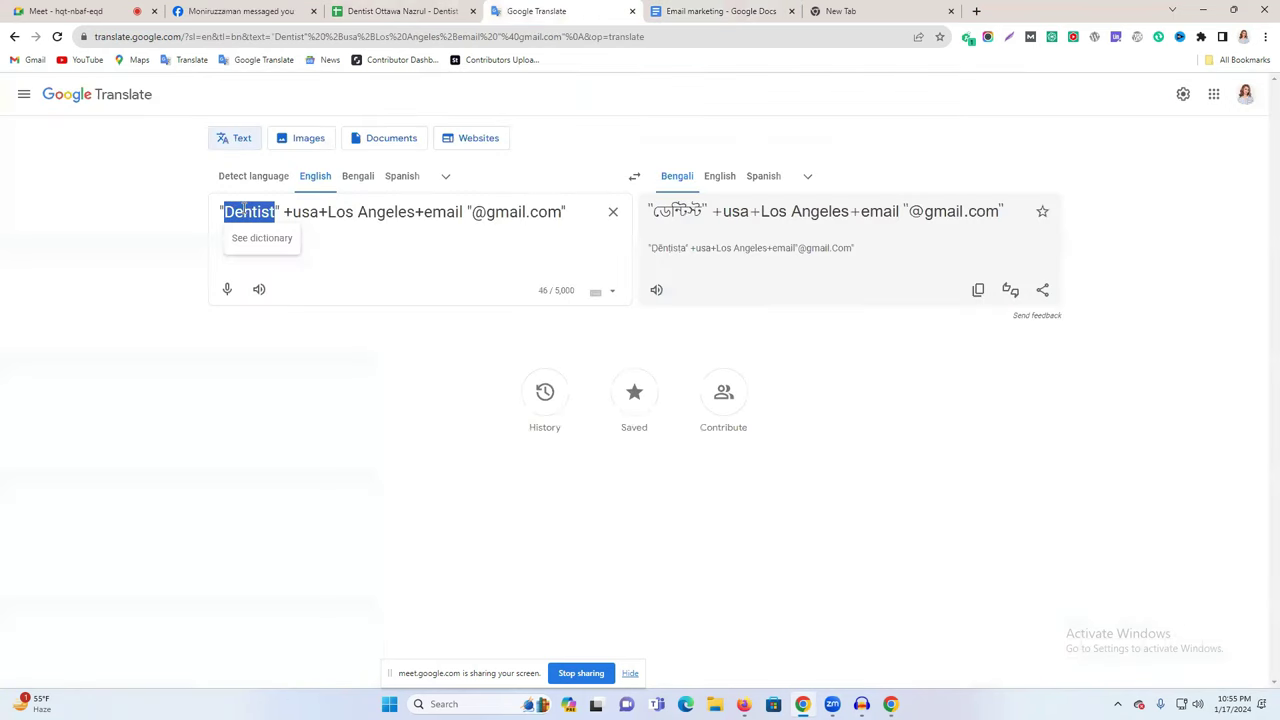
{"action": "triple_click", "coordinate": [244, 210]}
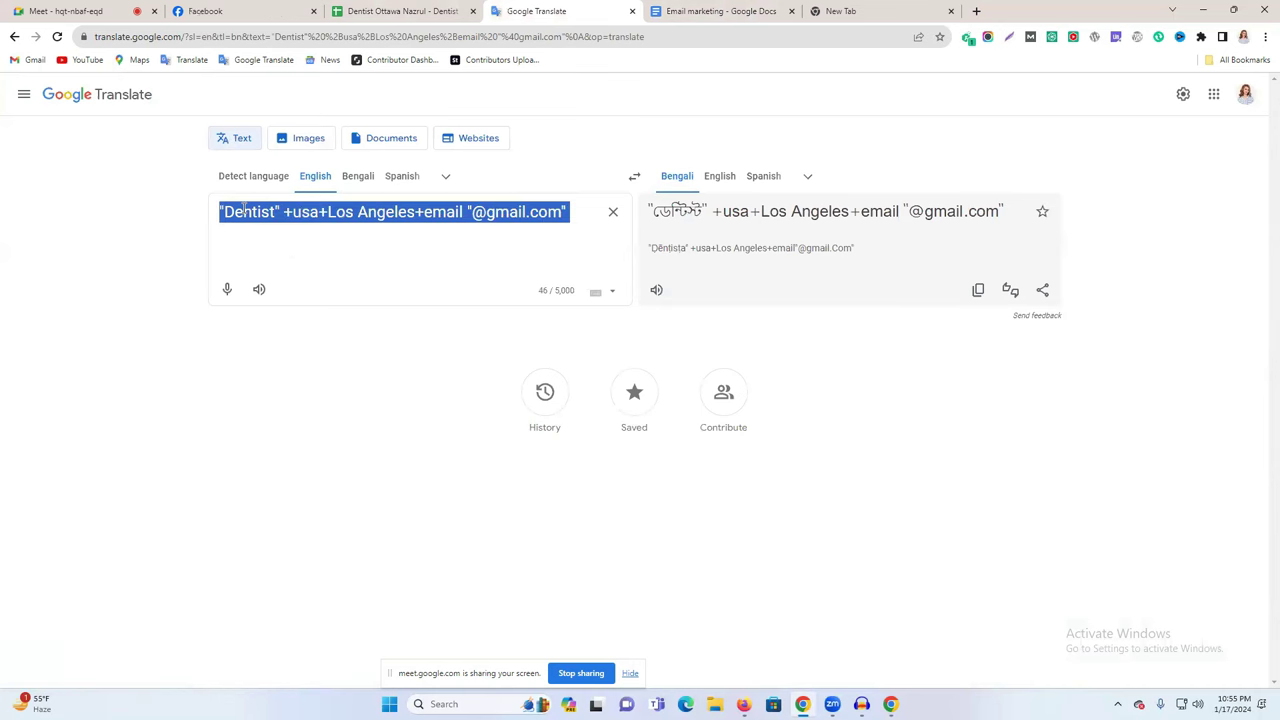
{"action": "left_click", "coordinate": [244, 211]}
{"action": "double_click", "coordinate": [307, 211]}
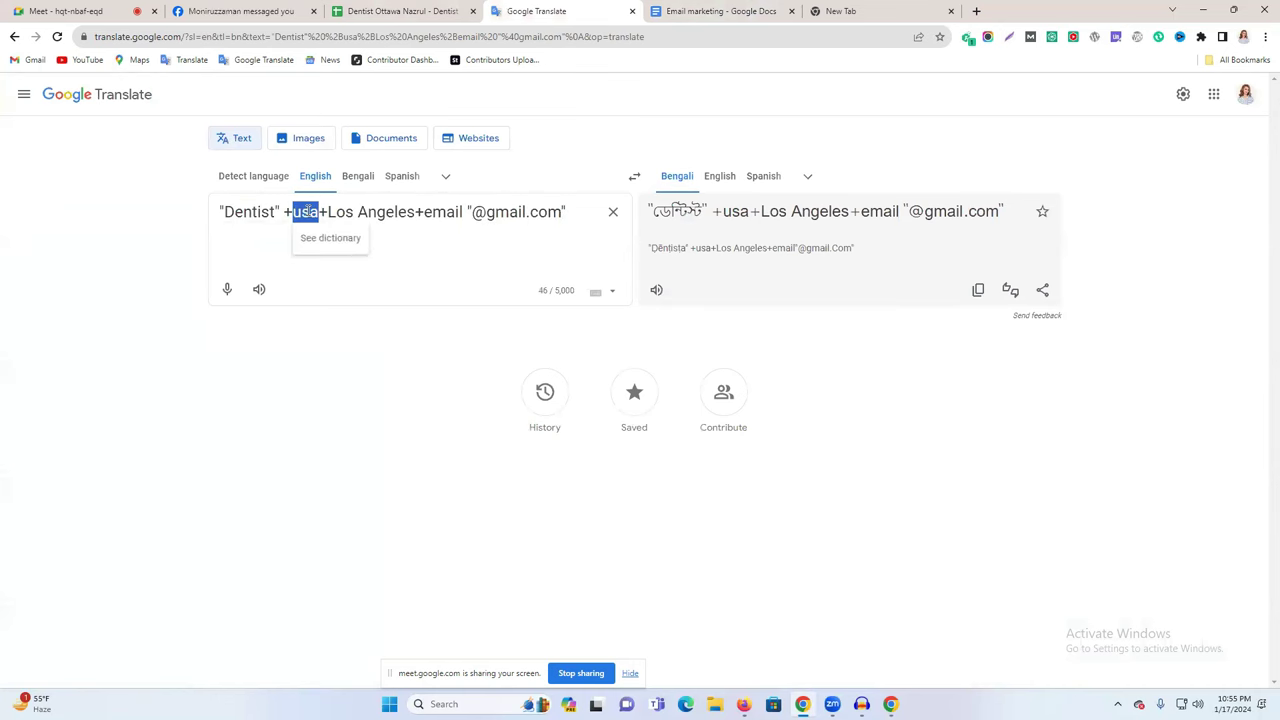
Check the Location entries in the document's Buyer Requirement section, and switch to the empty browser tab
{"action": "left_click", "coordinate": [742, 11]}
{"action": "scroll", "coordinate": [680, 357], "scroll_direction": "up", "scroll_amount": 5}
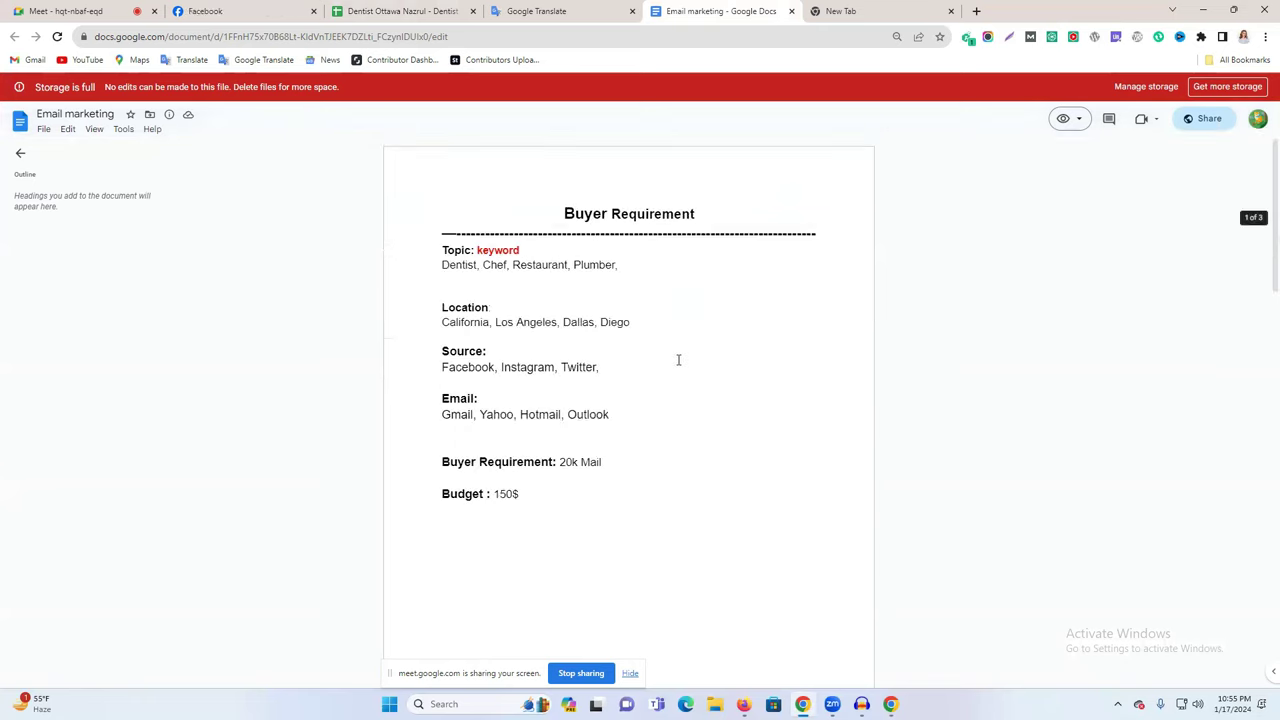
{"action": "left_click_drag", "start_coordinate": [442, 306], "coordinate": [640, 323]}
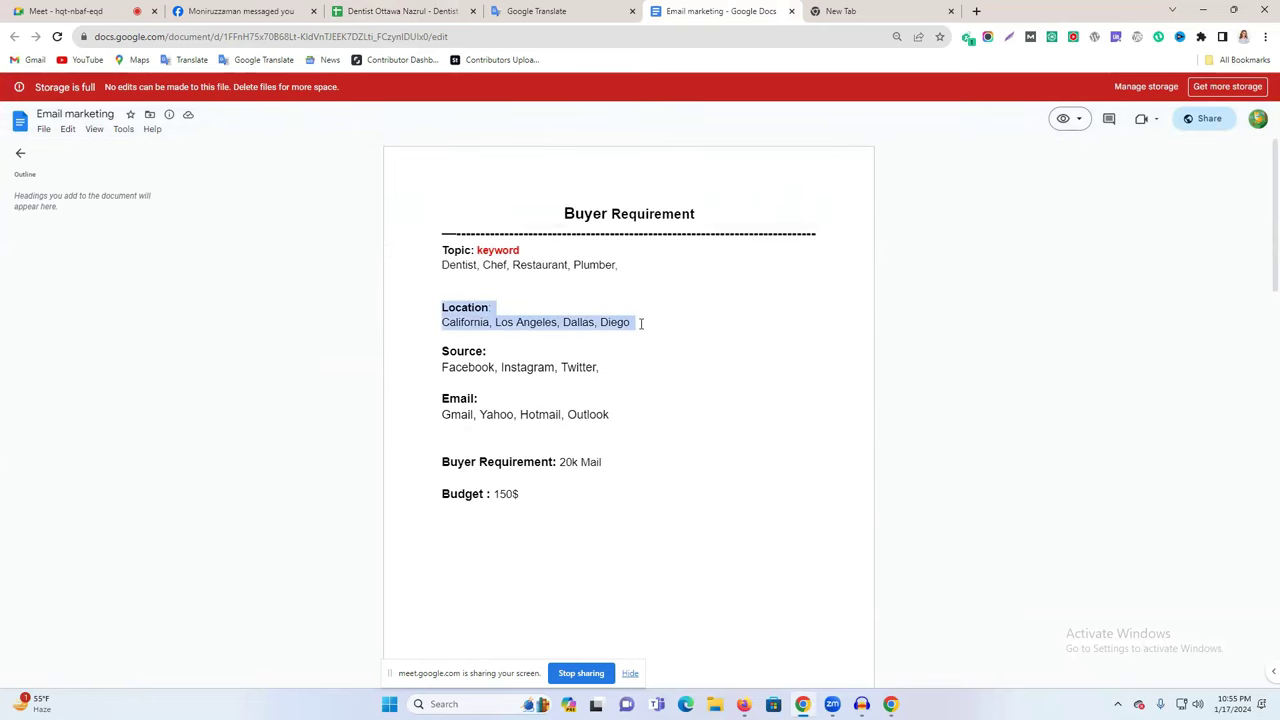
{"action": "left_click", "coordinate": [908, 8]}
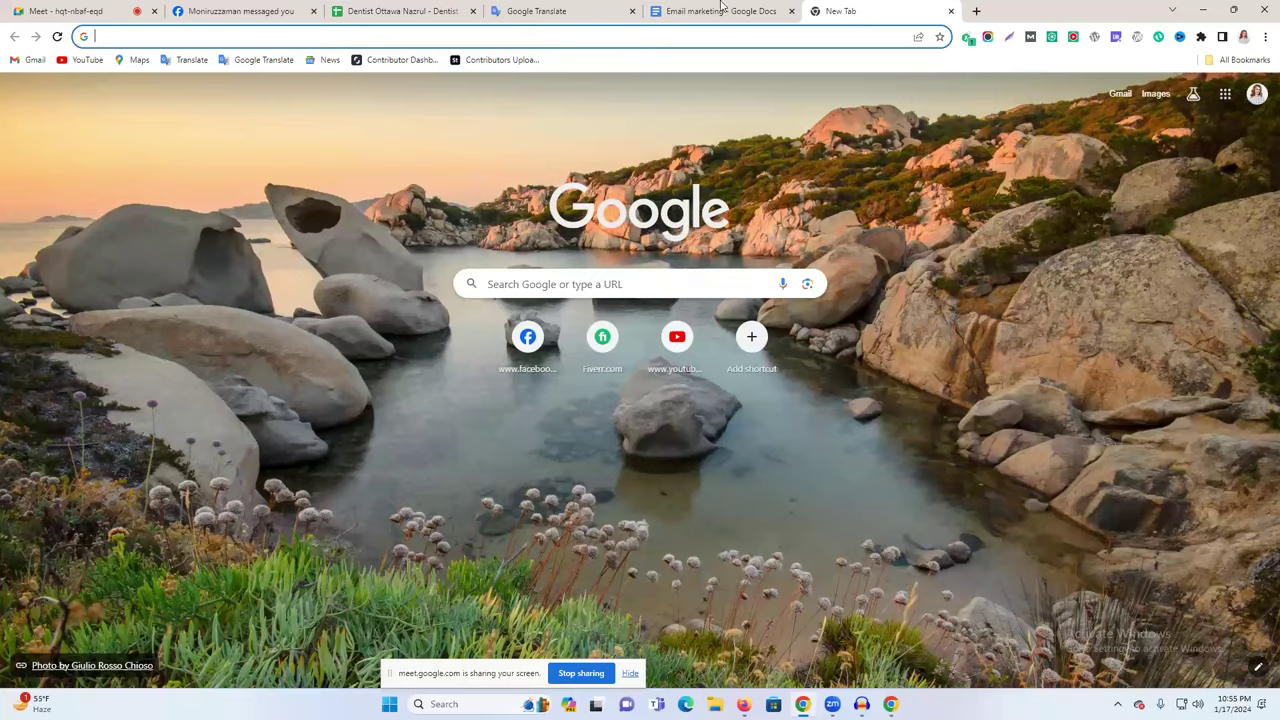
Check the spreadsheet and examine the Location line of the Email marketing document's Buyer Requirement section, starting with California
{"action": "left_click", "coordinate": [420, 8]}
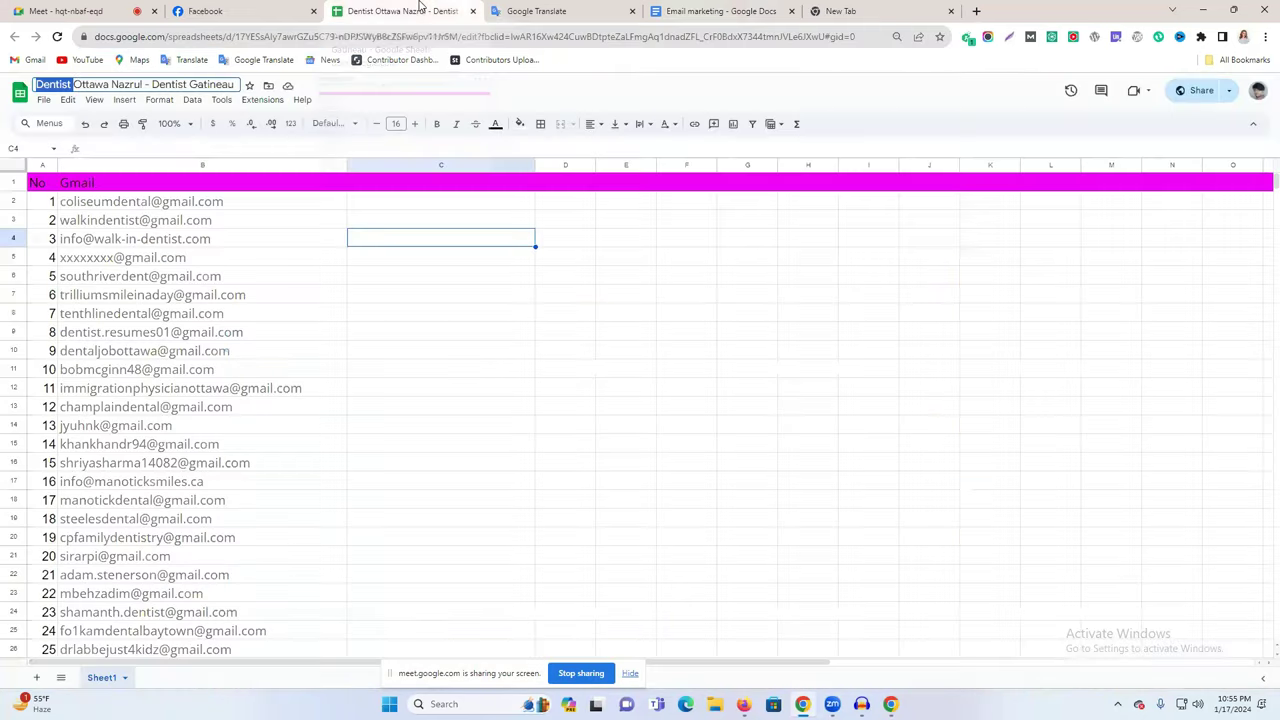
{"action": "left_click", "coordinate": [725, 11]}
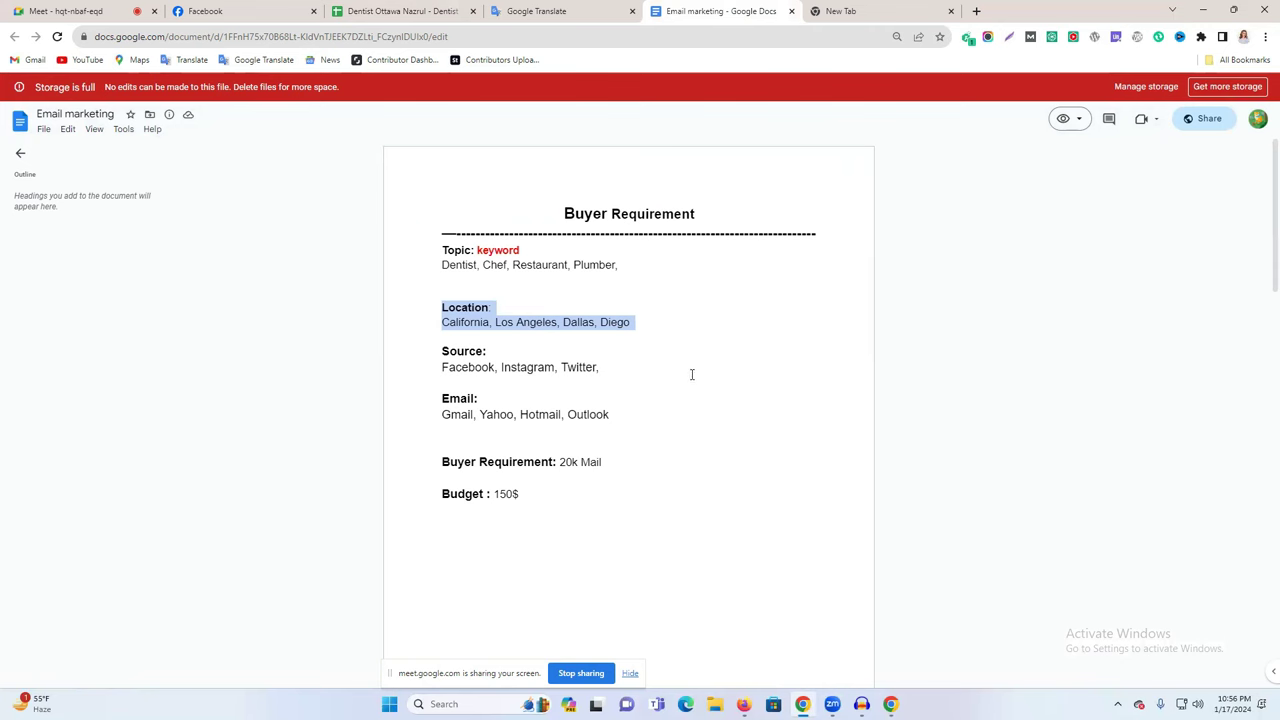
{"action": "left_click", "coordinate": [845, 11]}
{"action": "left_click", "coordinate": [704, 8]}
{"action": "double_click", "coordinate": [475, 323]}
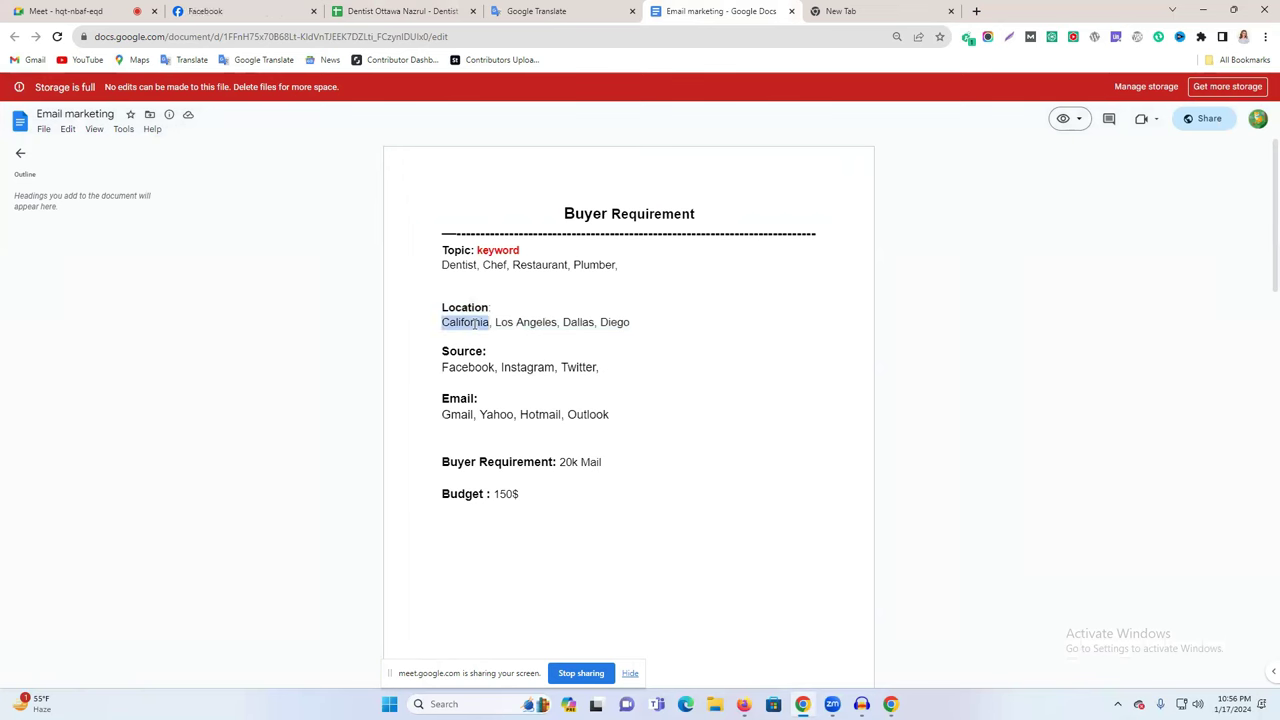
{"action": "double_click", "coordinate": [475, 323]}
{"action": "triple_click", "coordinate": [475, 323]}
{"action": "double_click", "coordinate": [475, 323]}
{"action": "triple_click", "coordinate": [475, 323]}
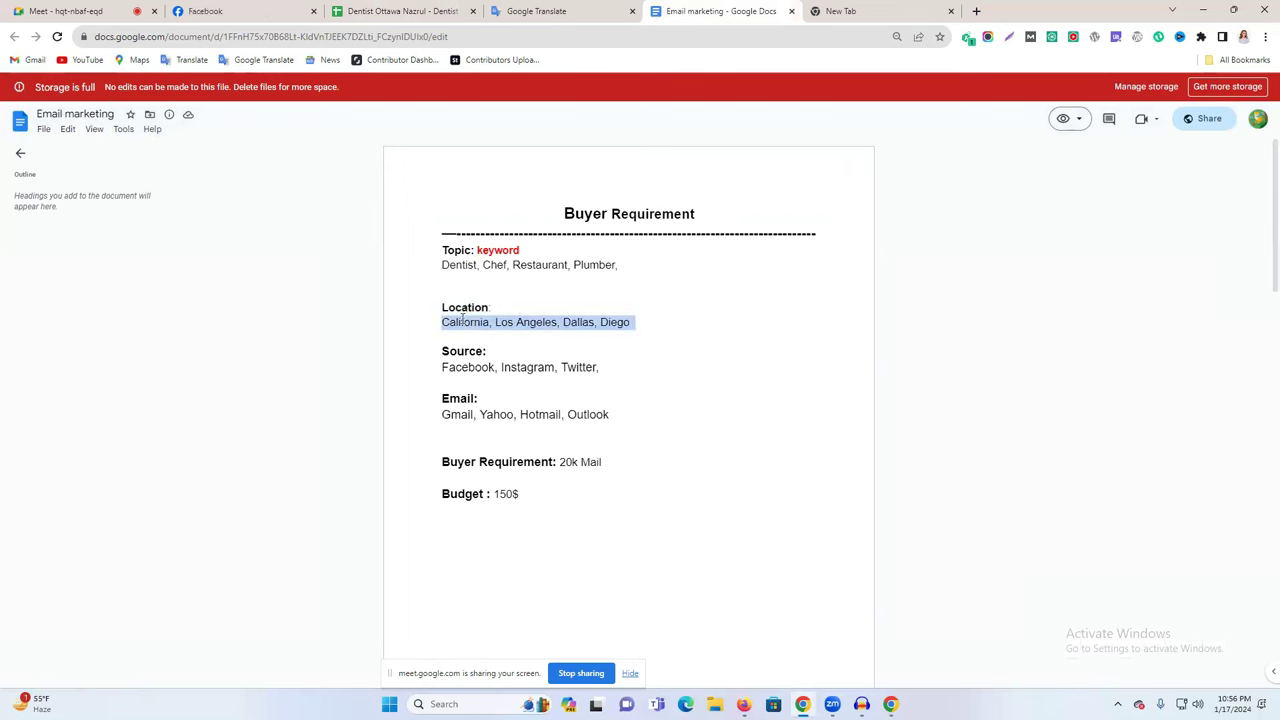
Examine the country, city and email parts of the Dentist query in Google Translate
{"action": "left_click", "coordinate": [530, 11]}
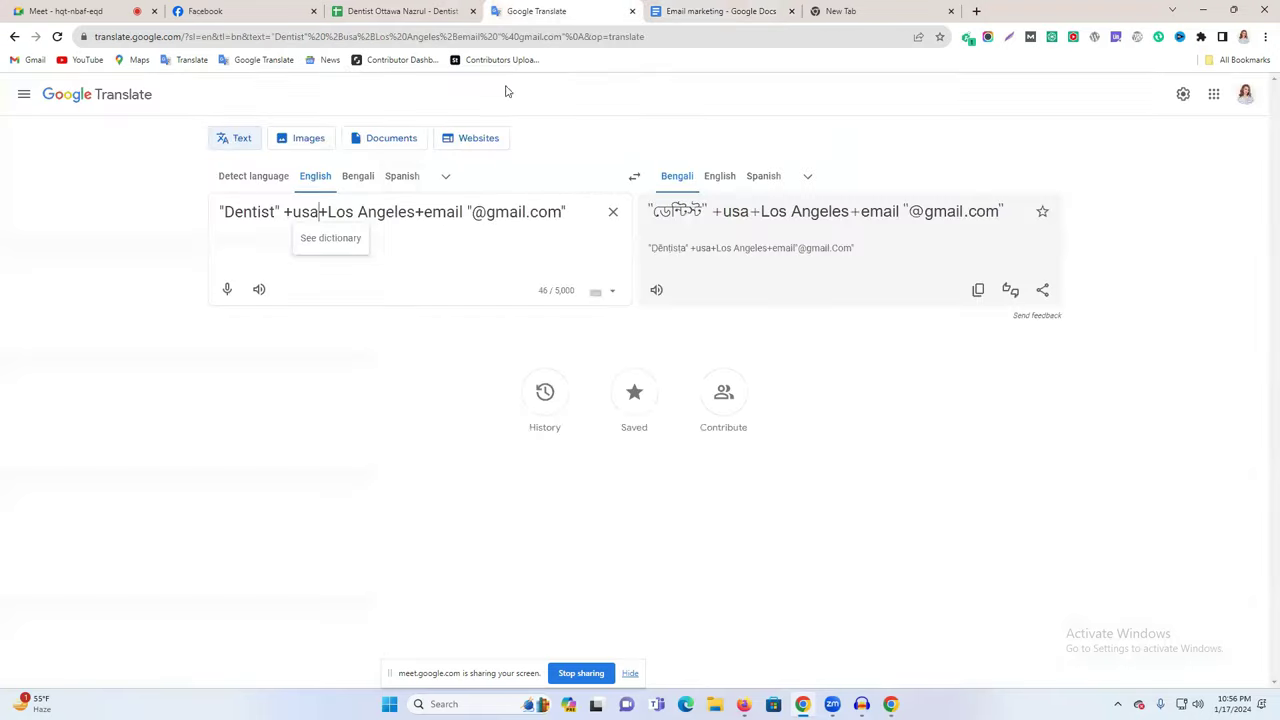
{"action": "double_click", "coordinate": [306, 211]}
{"action": "double_click", "coordinate": [306, 211]}
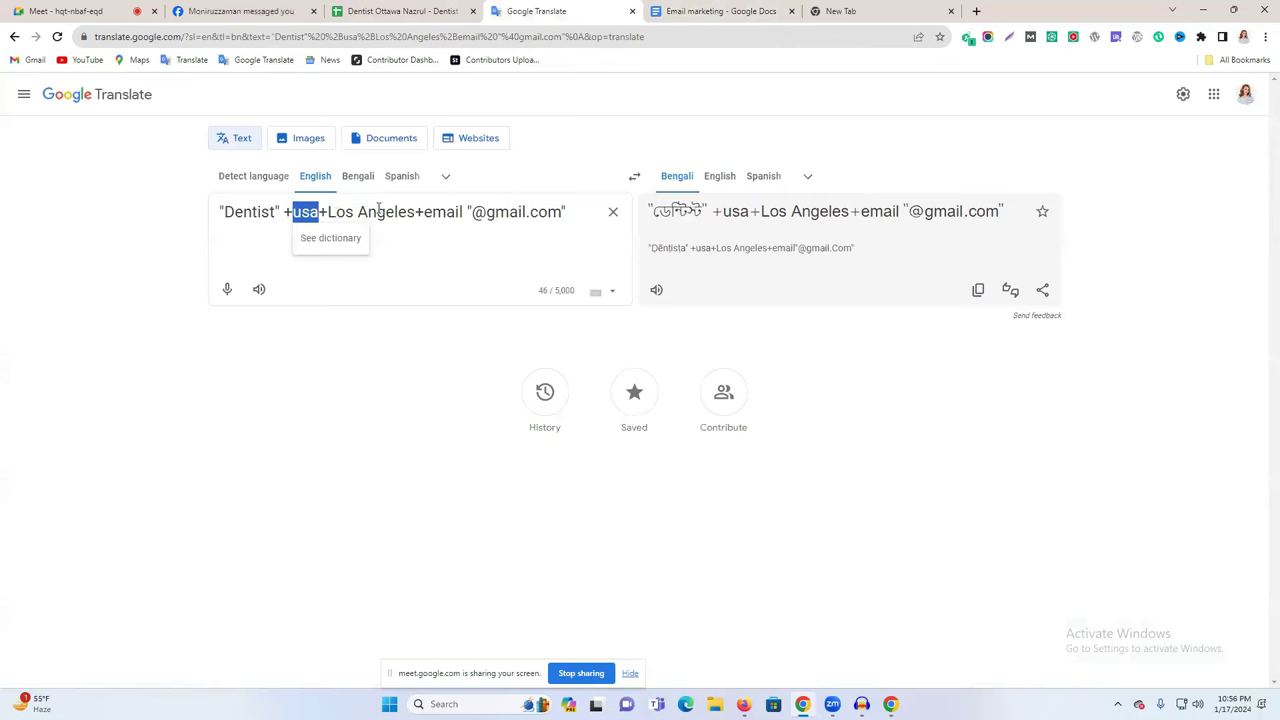
{"action": "double_click", "coordinate": [304, 211]}
{"action": "left_click_drag", "start_coordinate": [328, 211], "coordinate": [414, 211]}
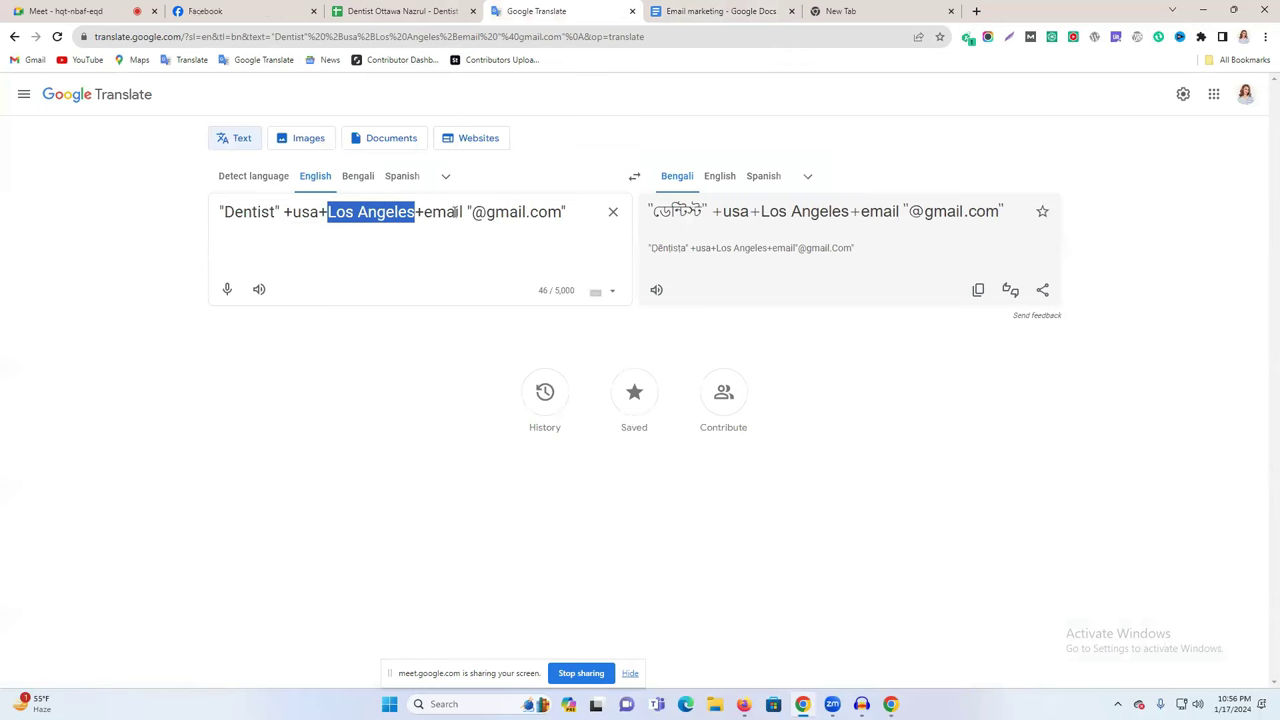
{"action": "left_click", "coordinate": [399, 214]}
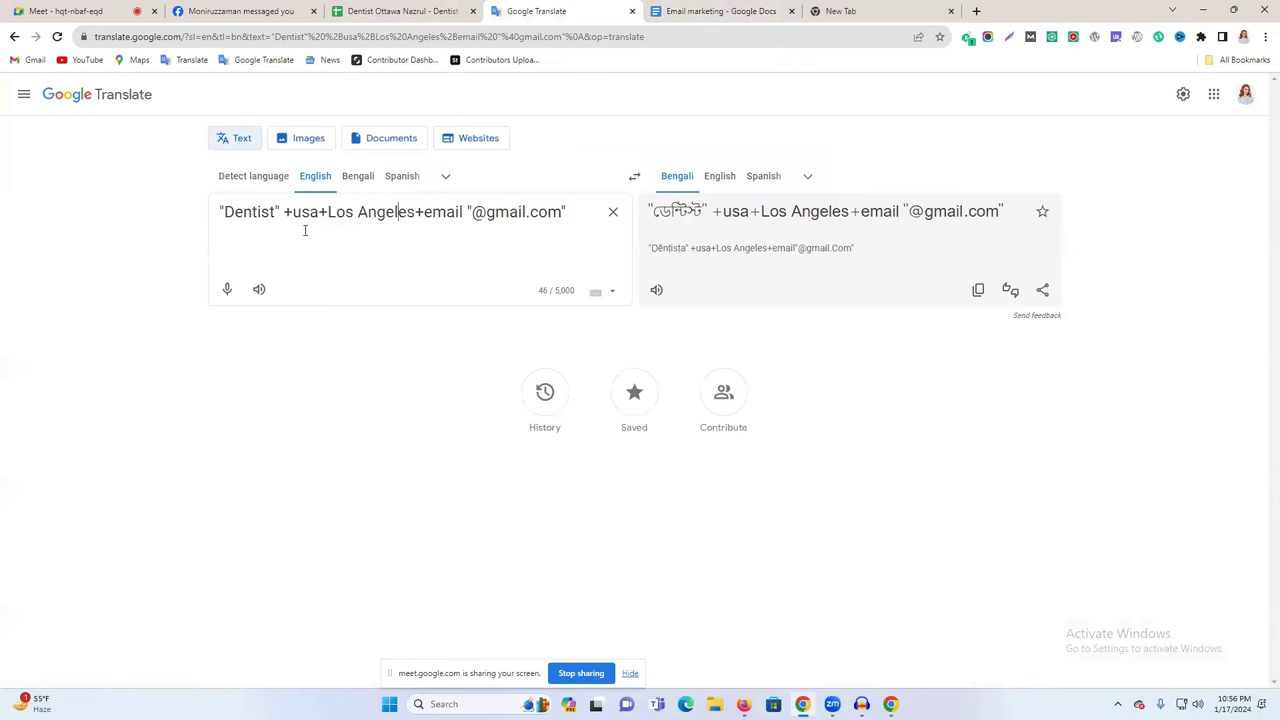
{"action": "double_click", "coordinate": [305, 213]}
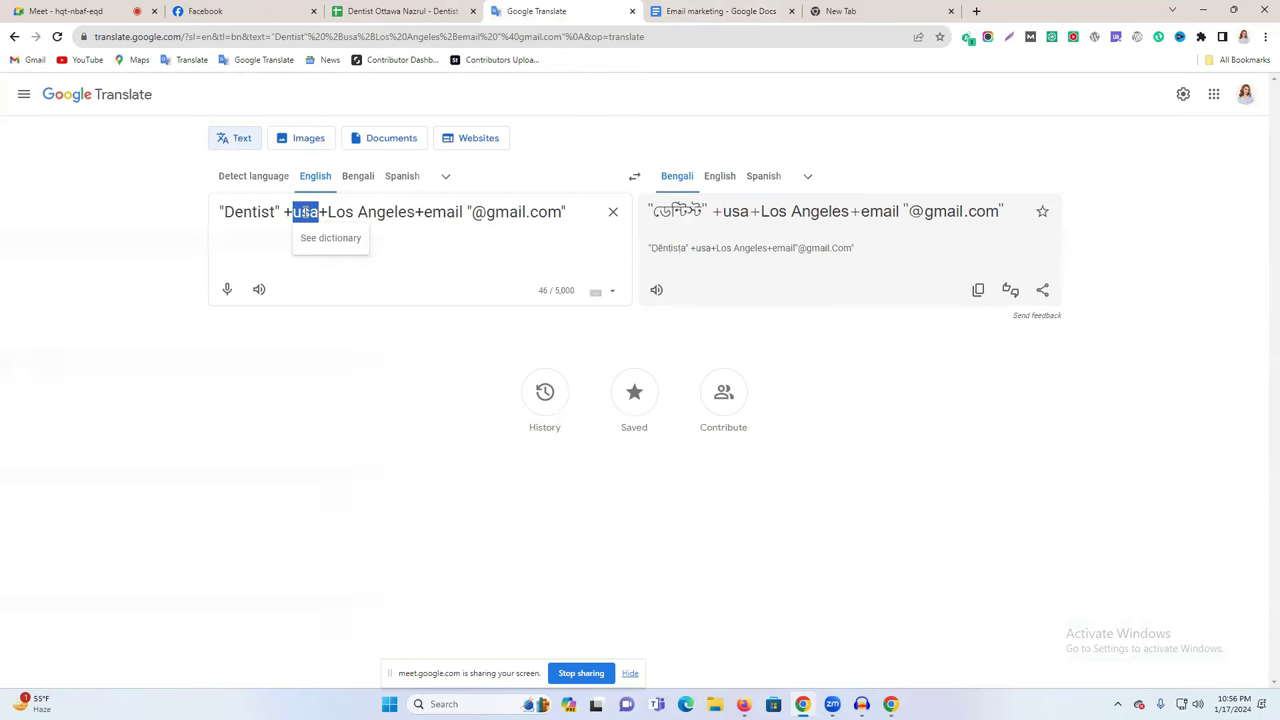
{"action": "left_click", "coordinate": [327, 211]}
{"action": "left_click_drag", "start_coordinate": [327, 211], "coordinate": [464, 211]}
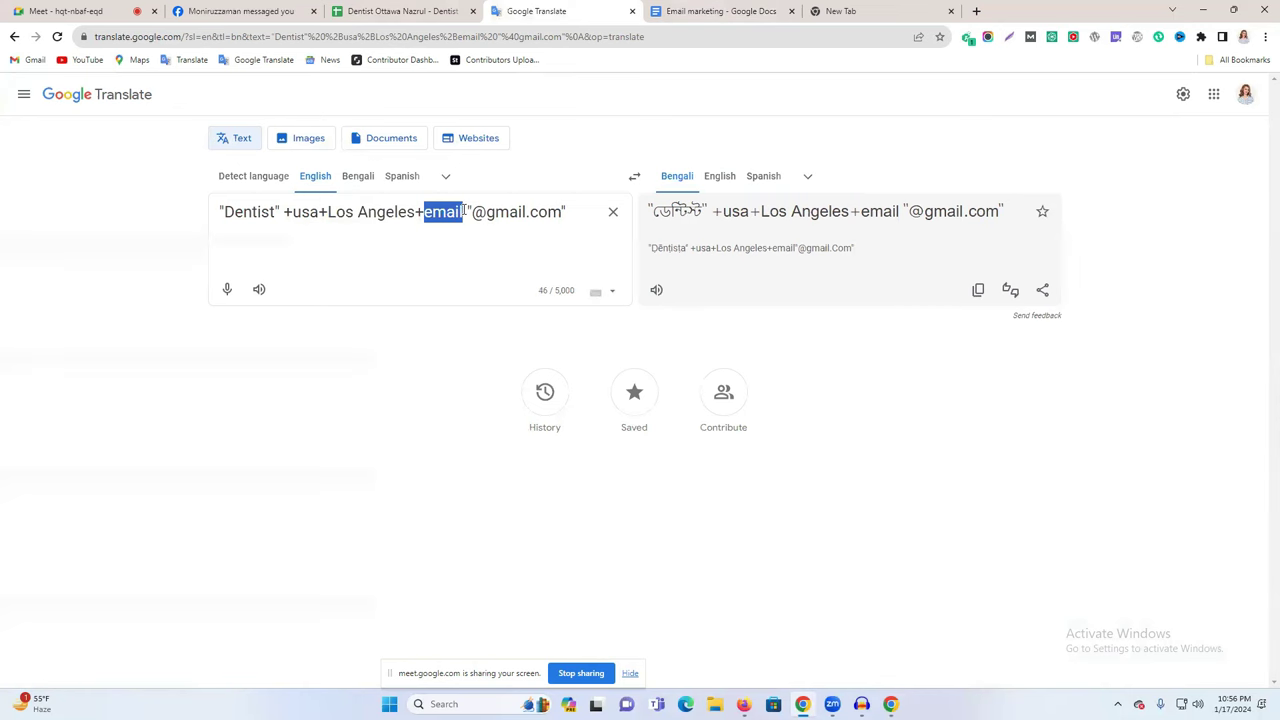
Check the Email providers in the document's Buyer Requirement section against the word email in the Google Translate query
{"action": "left_click", "coordinate": [728, 11]}
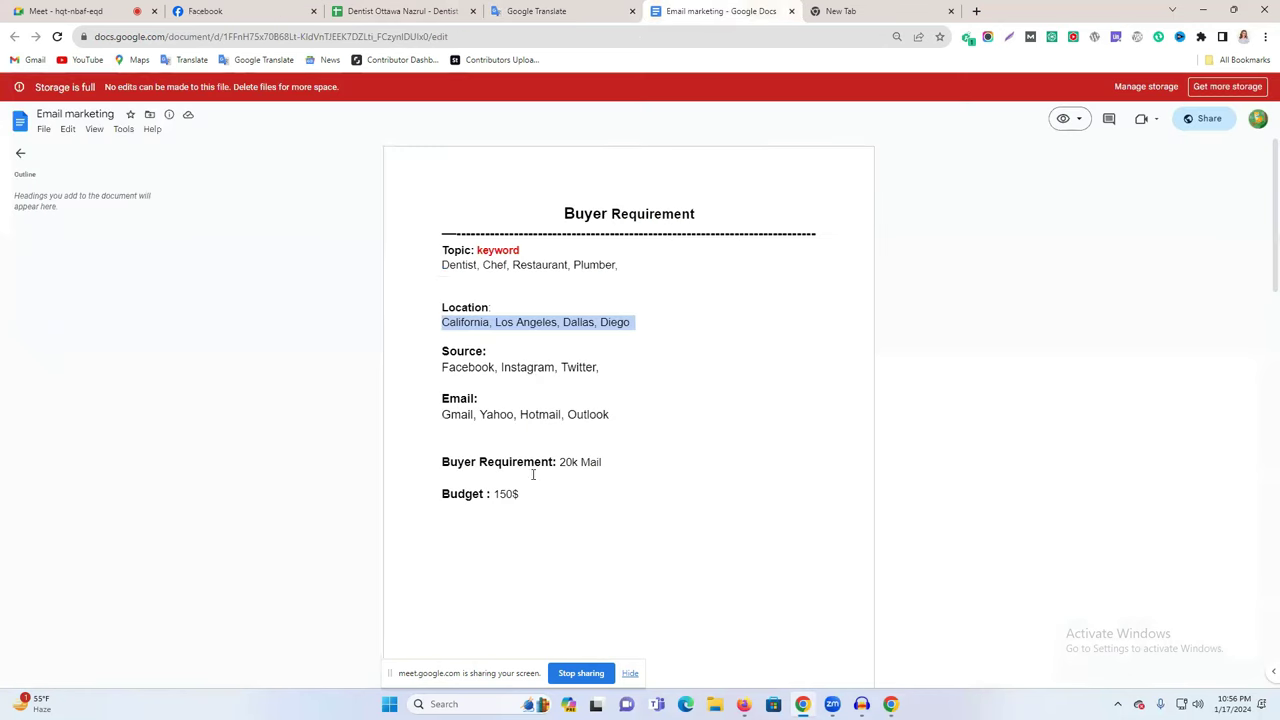
{"action": "left_click", "coordinate": [530, 410]}
{"action": "double_click", "coordinate": [540, 414]}
{"action": "left_click", "coordinate": [395, 8]}
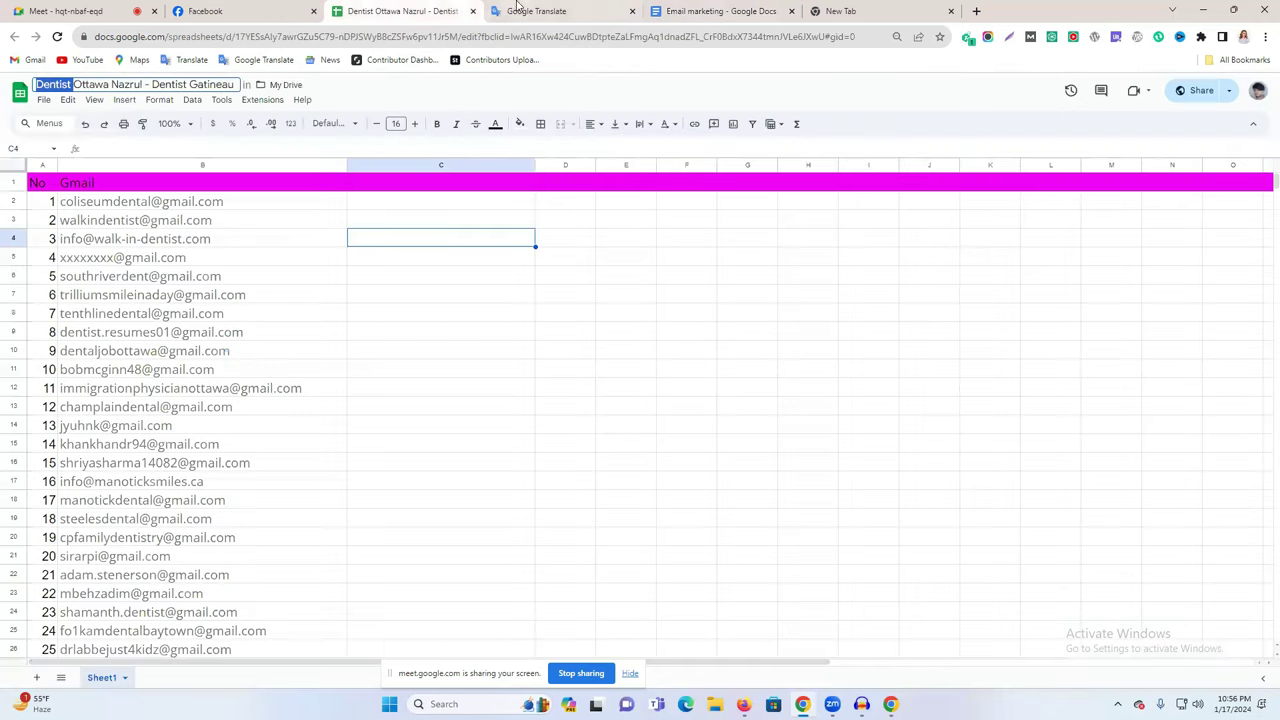
{"action": "key", "text": "ctrl+Tab"}
{"action": "triple_click", "coordinate": [444, 210]}
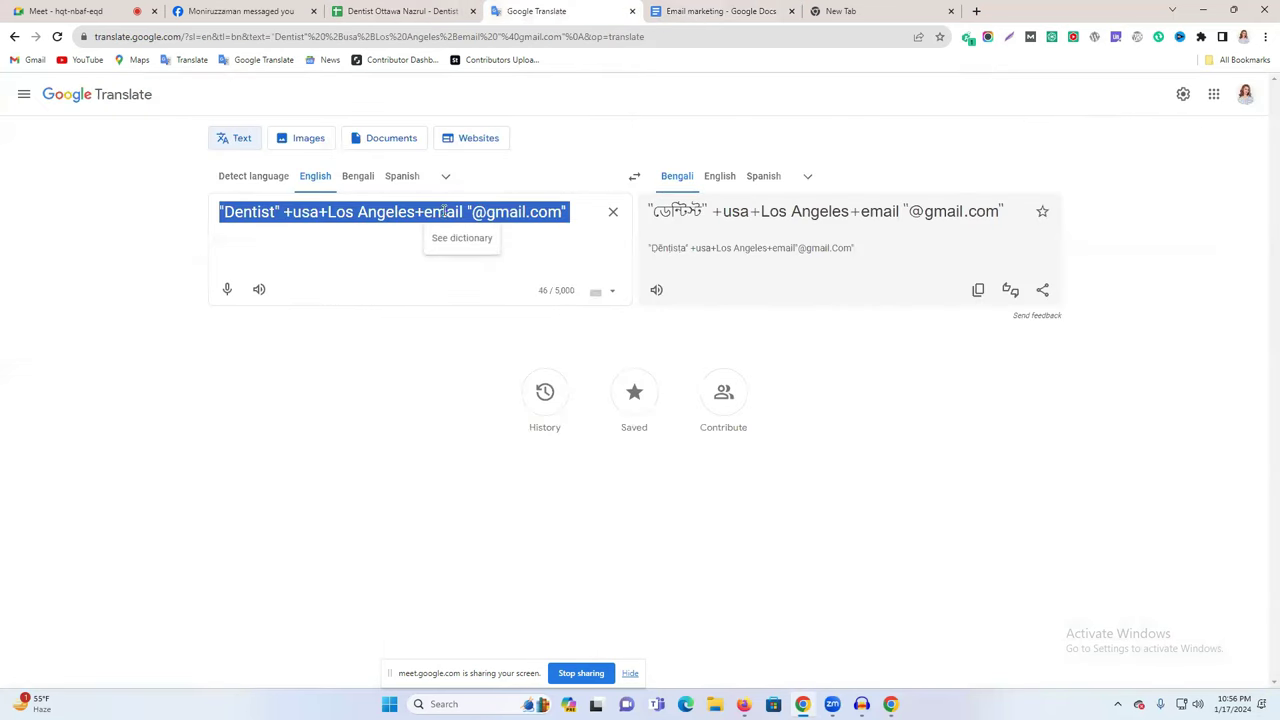
{"action": "double_click", "coordinate": [444, 211]}
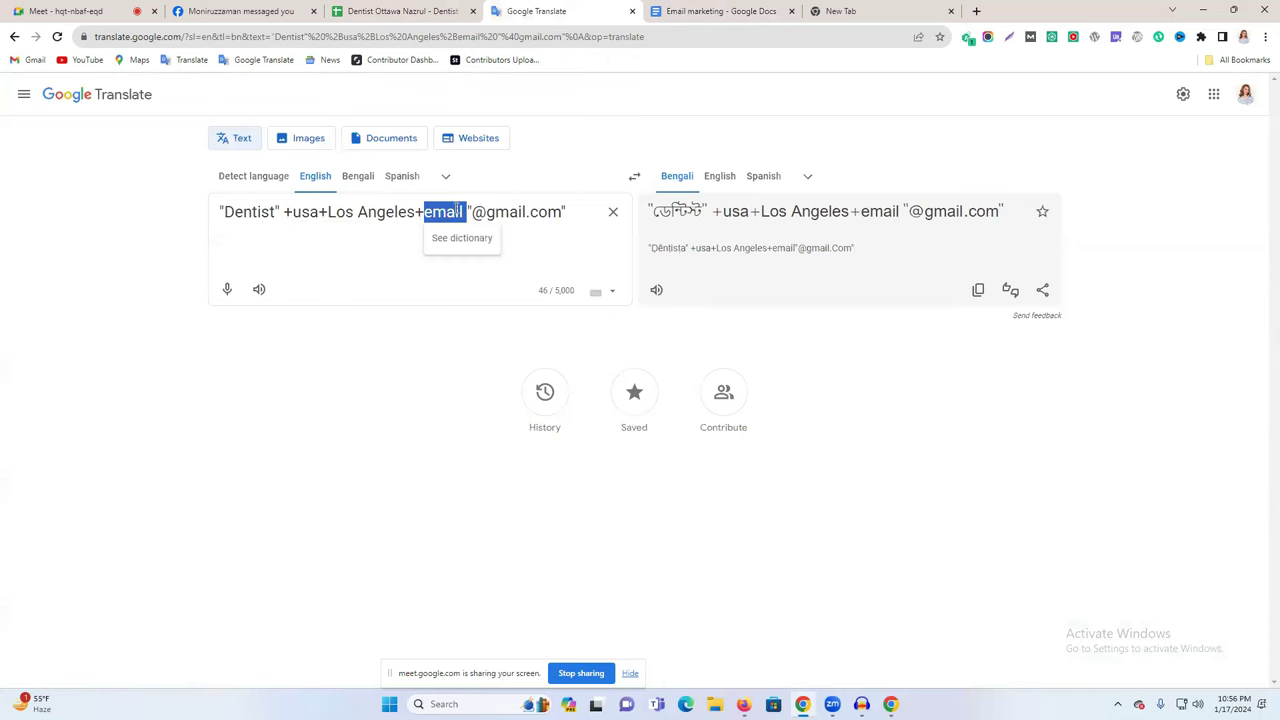
{"action": "triple_click", "coordinate": [444, 211]}
{"action": "left_click", "coordinate": [478, 212]}
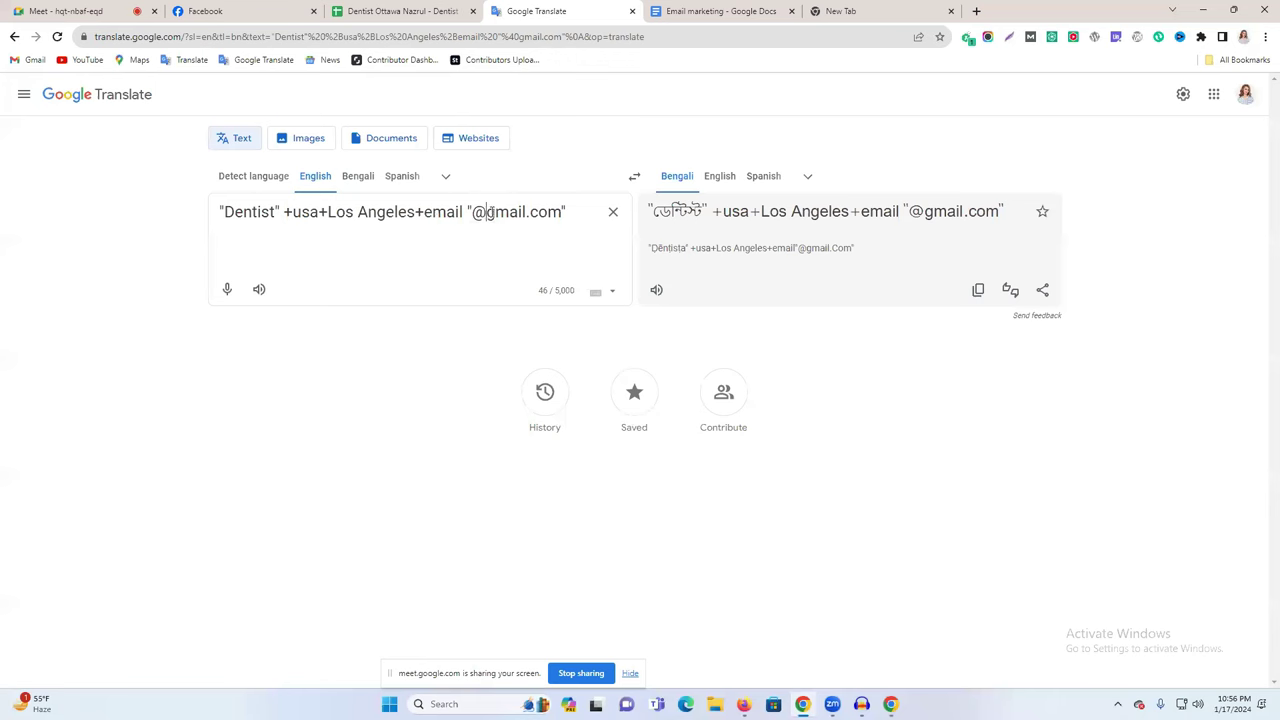
{"action": "left_click_drag", "start_coordinate": [472, 212], "coordinate": [566, 212]}
{"action": "left_click", "coordinate": [577, 212]}
{"action": "left_click_drag", "start_coordinate": [472, 212], "coordinate": [511, 212]}
{"action": "left_click", "coordinate": [428, 212]}
{"action": "double_click", "coordinate": [505, 212]}
{"action": "left_click", "coordinate": [480, 212]}
{"action": "triple_click", "coordinate": [480, 212]}
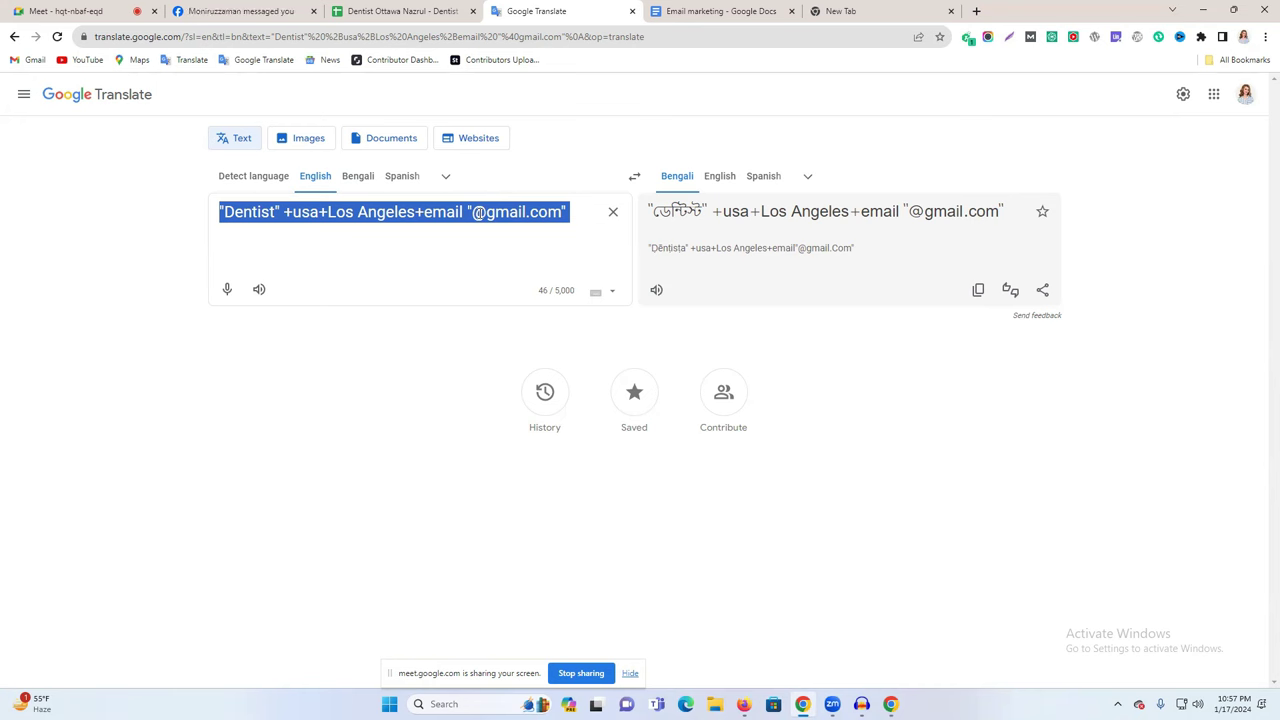
{"action": "left_click", "coordinate": [477, 211]}
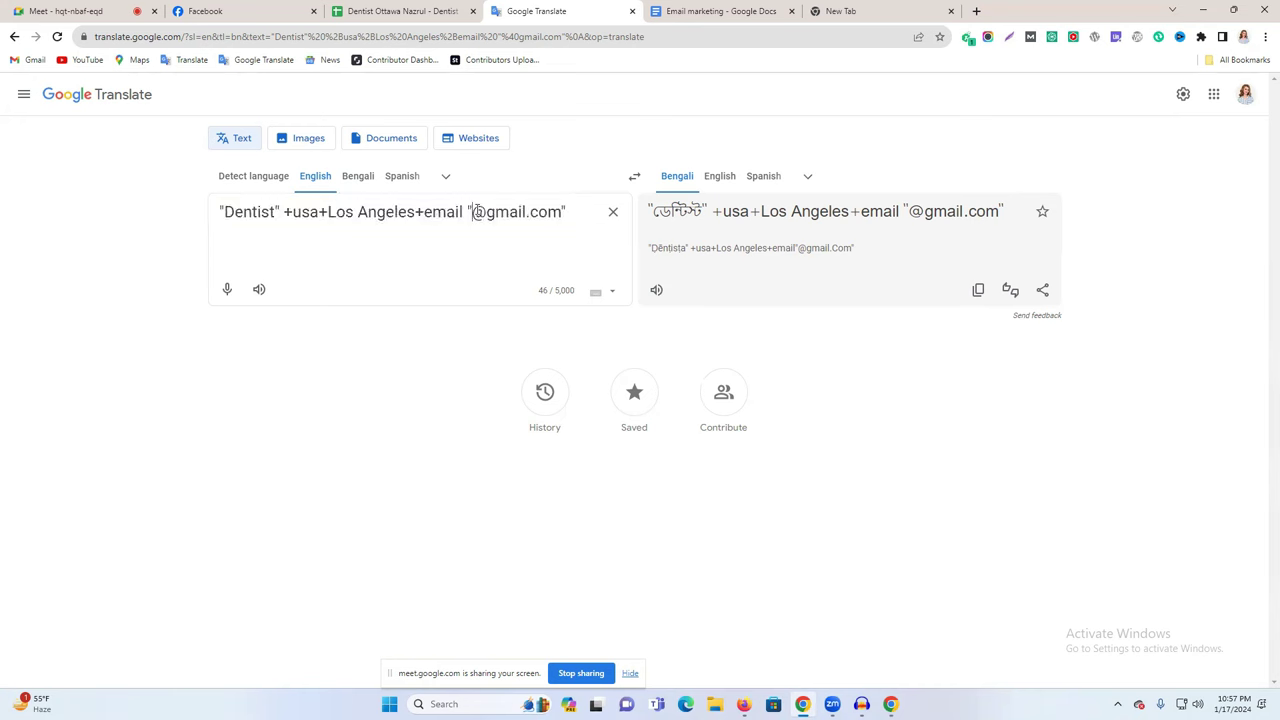
{"action": "left_click_drag", "start_coordinate": [477, 211], "coordinate": [556, 213]}
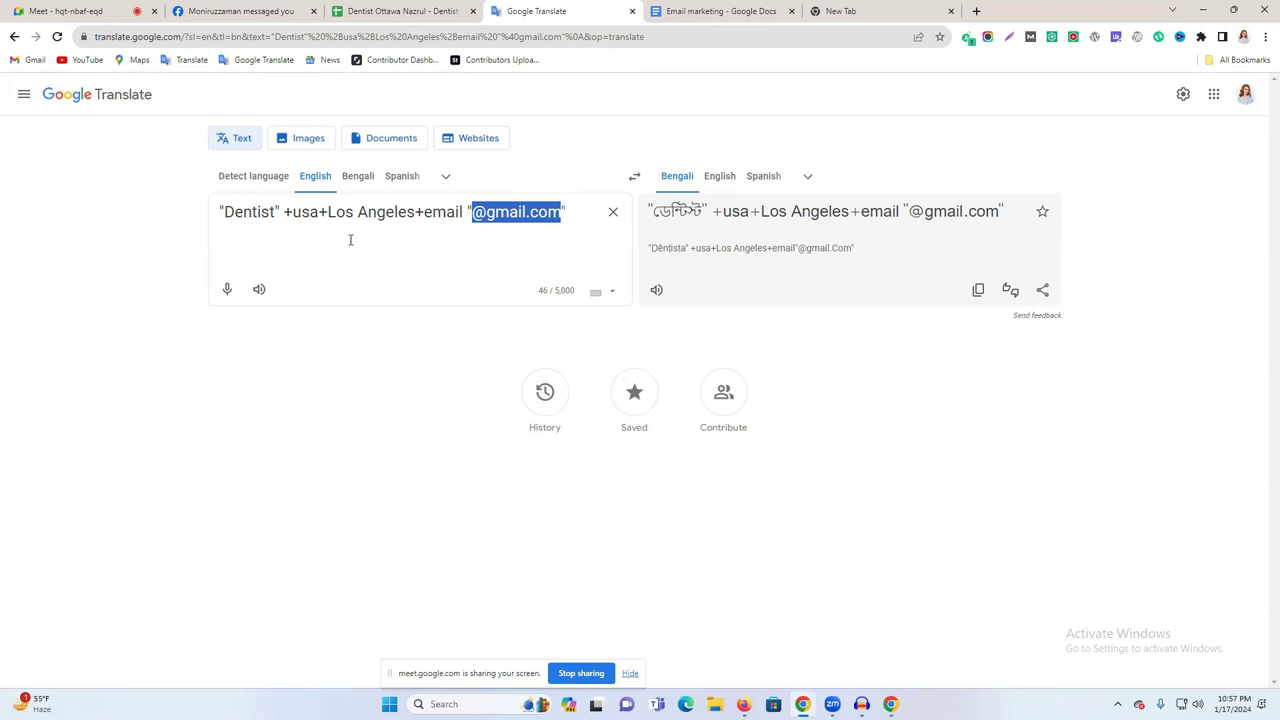
Search Google for "usa all city" in the empty browser tab
{"action": "double_click", "coordinate": [305, 212]}
{"action": "left_click", "coordinate": [840, 10]}
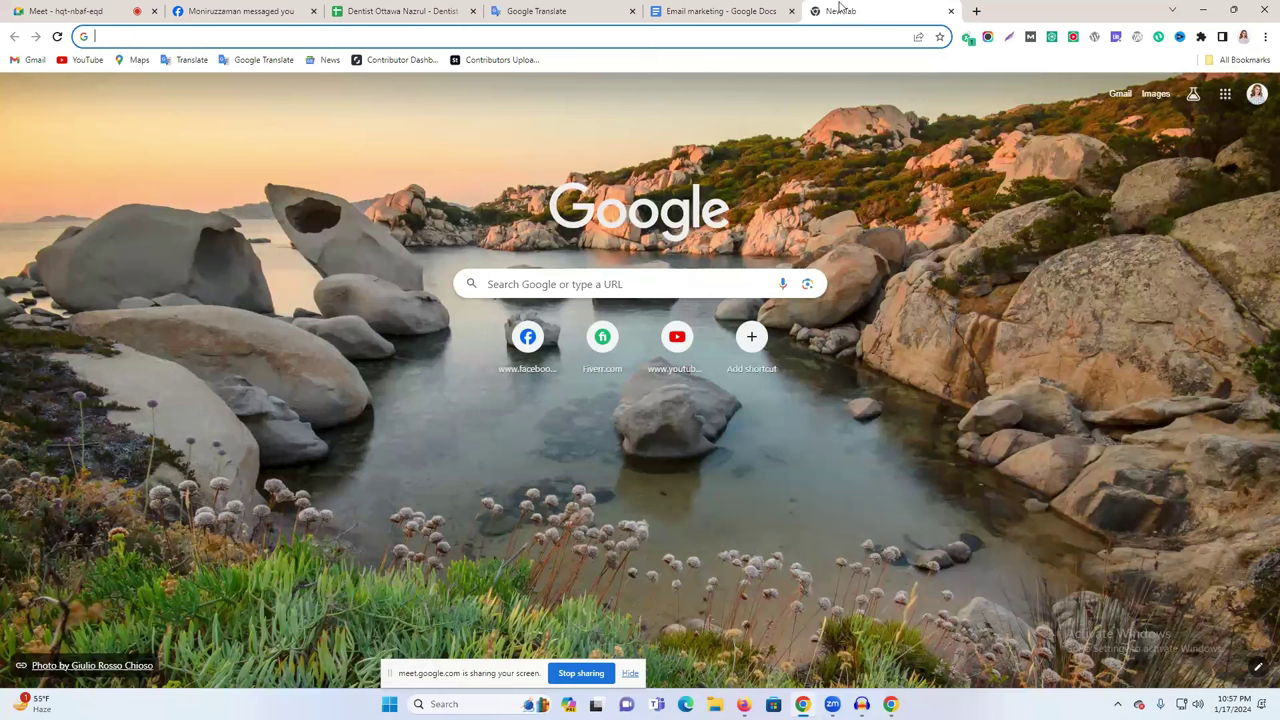
{"action": "left_click", "coordinate": [554, 37]}
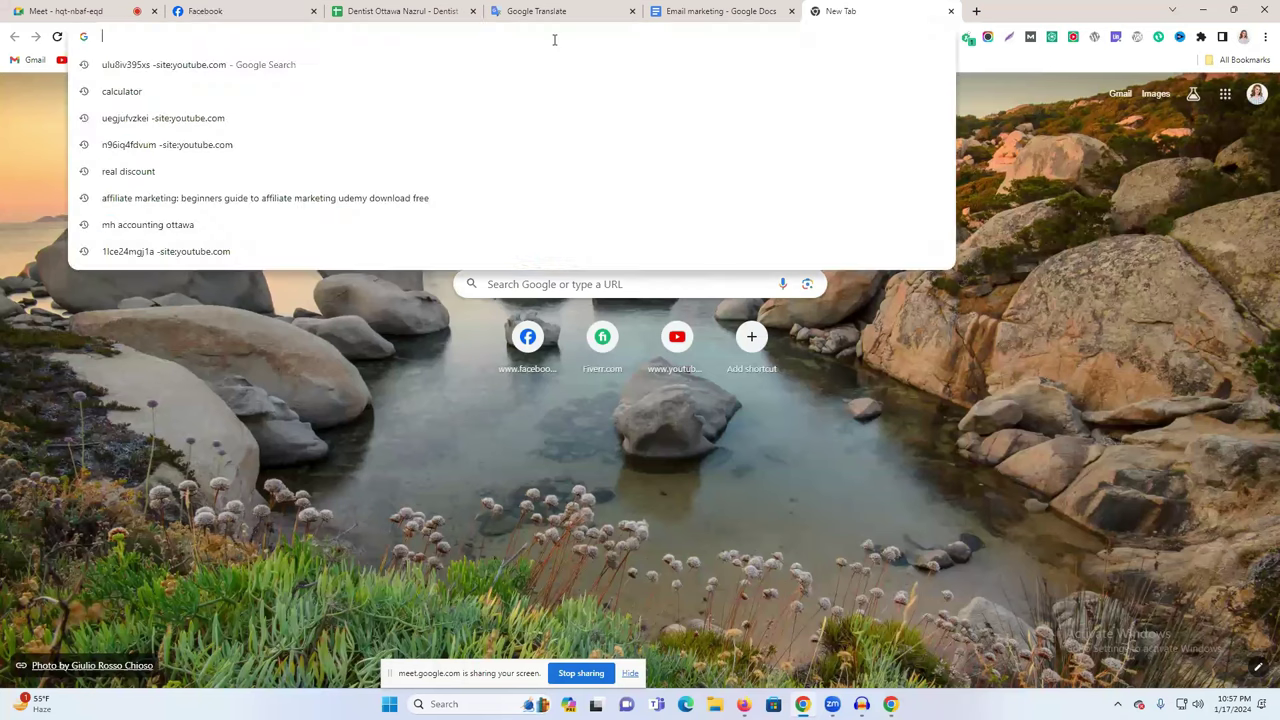
{"action": "type", "text": "usa"}
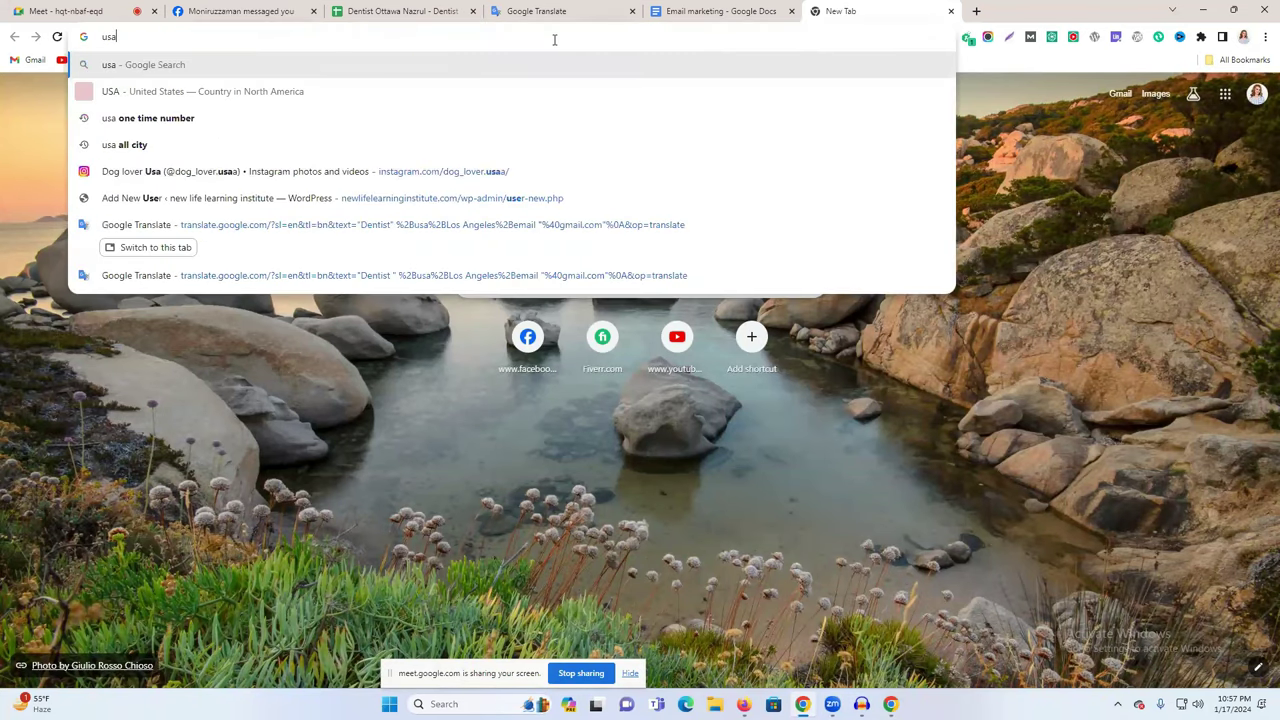
{"action": "left_click", "coordinate": [373, 146]}
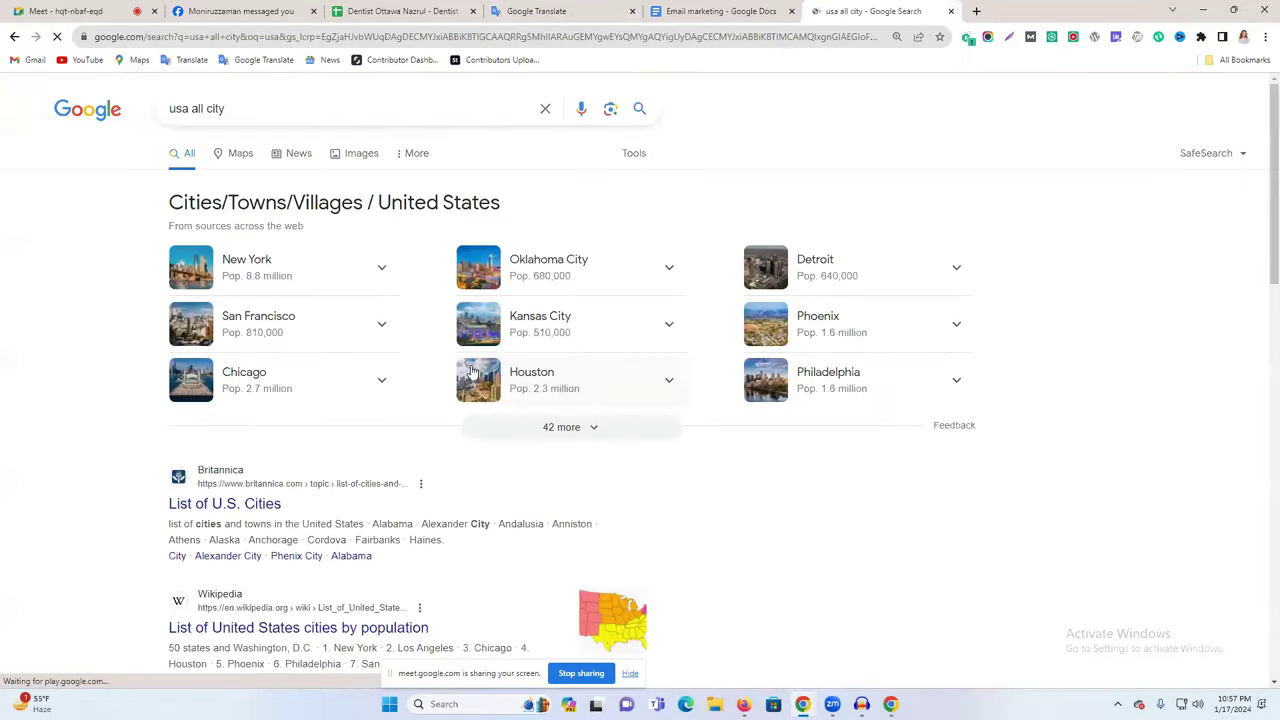
Expand the full list of United States cities in the search results and look through it
{"action": "left_click", "coordinate": [546, 427]}
{"action": "left_click_drag", "start_coordinate": [165, 203], "coordinate": [672, 197]}
{"action": "scroll", "coordinate": [527, 215], "scroll_direction": "down", "scroll_amount": 1}
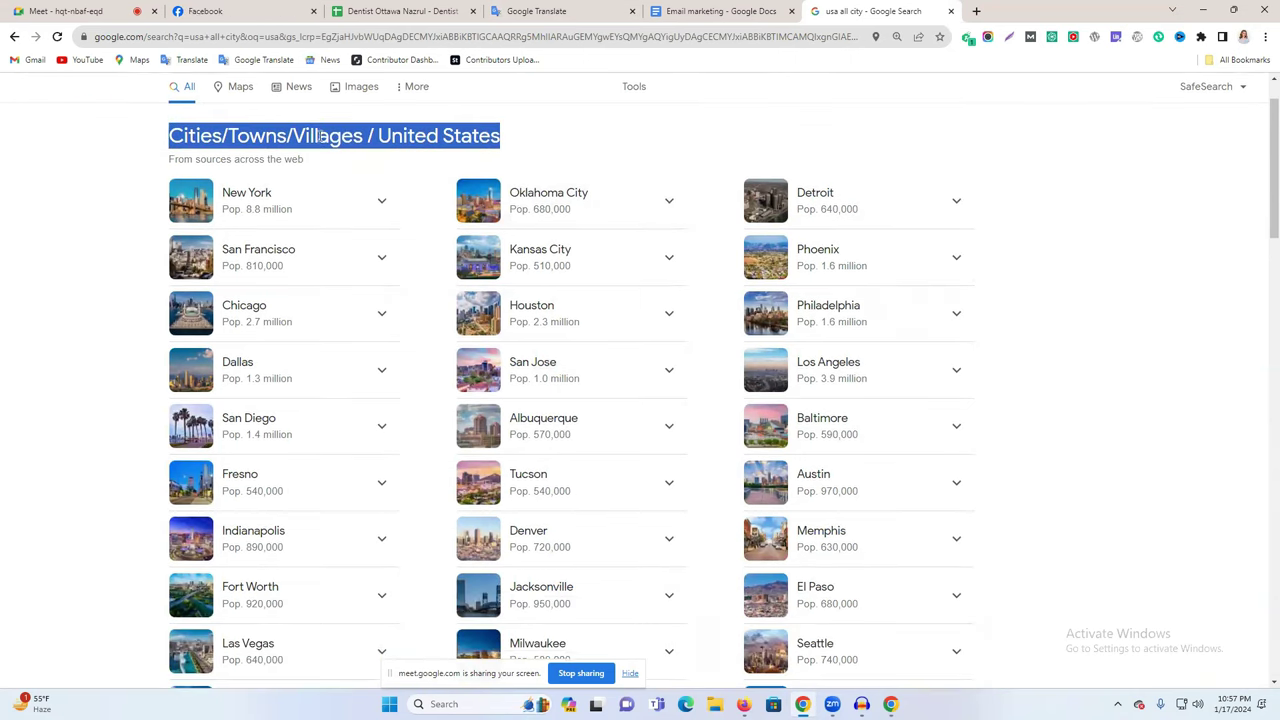
{"action": "scroll", "coordinate": [870, 470], "scroll_direction": "down", "scroll_amount": 2}
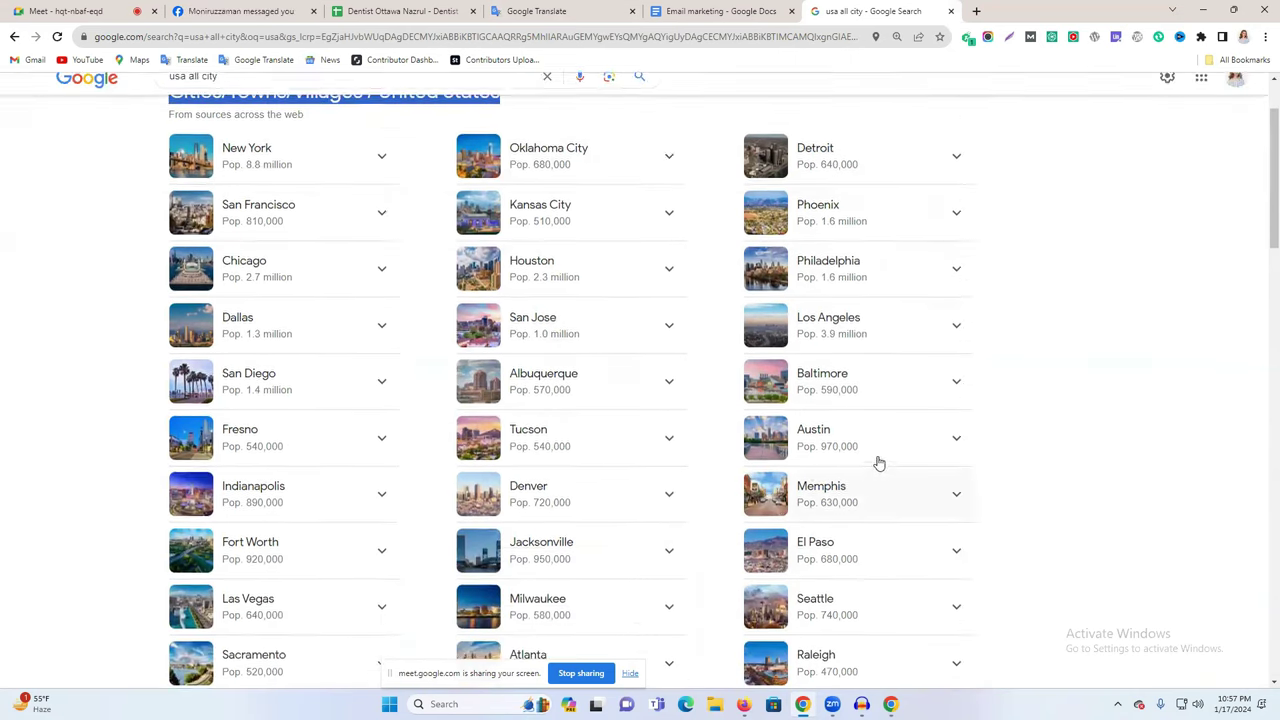
{"action": "scroll", "coordinate": [526, 411], "scroll_direction": "down", "scroll_amount": 4}
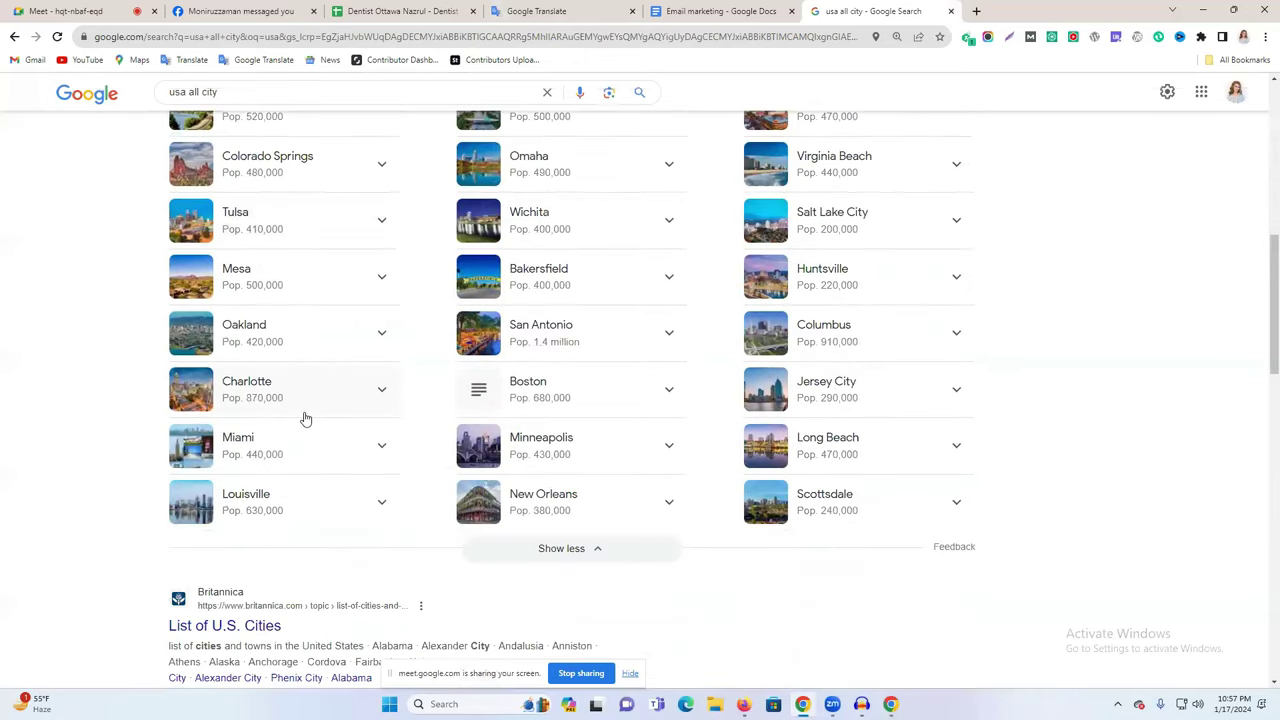
{"action": "scroll", "coordinate": [303, 417], "scroll_direction": "up", "scroll_amount": 7}
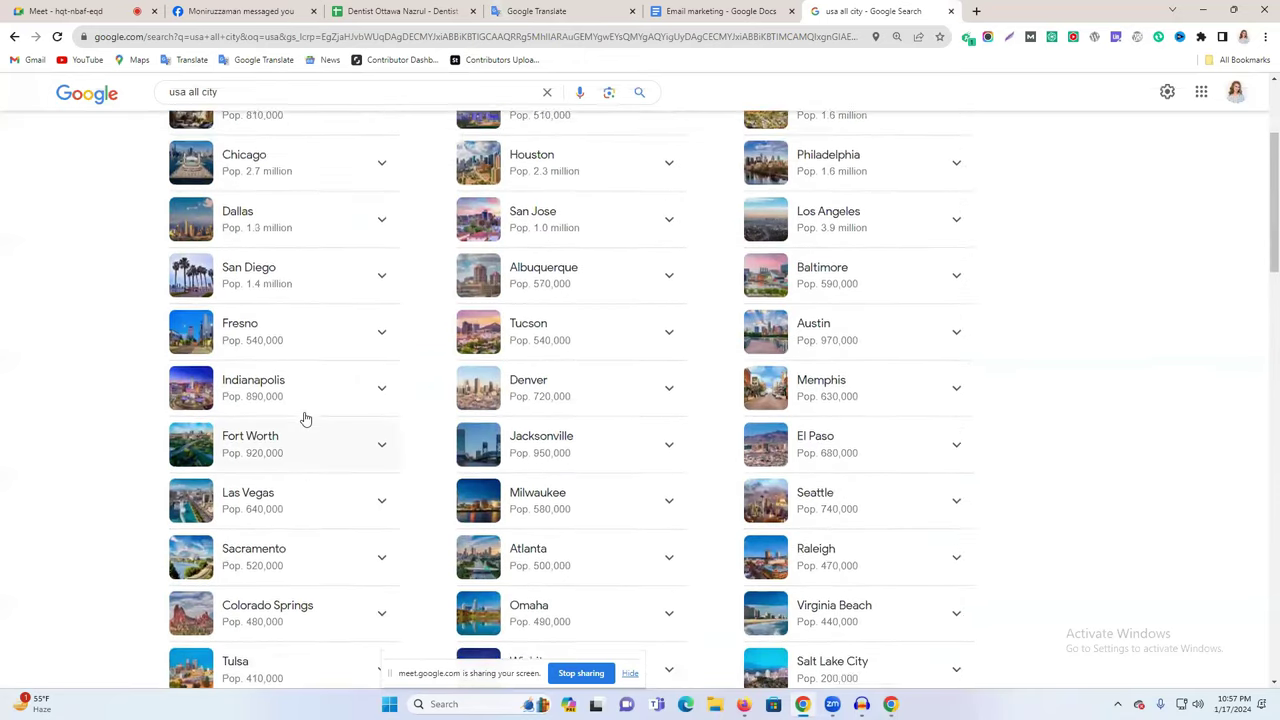
Replace Los Angeles in the Google Translate query with New York, copied from the city list, and capitalise the country as Usa
{"action": "left_click_drag", "start_coordinate": [303, 264], "coordinate": [228, 268]}
{"action": "key", "text": "ctrl+c"}
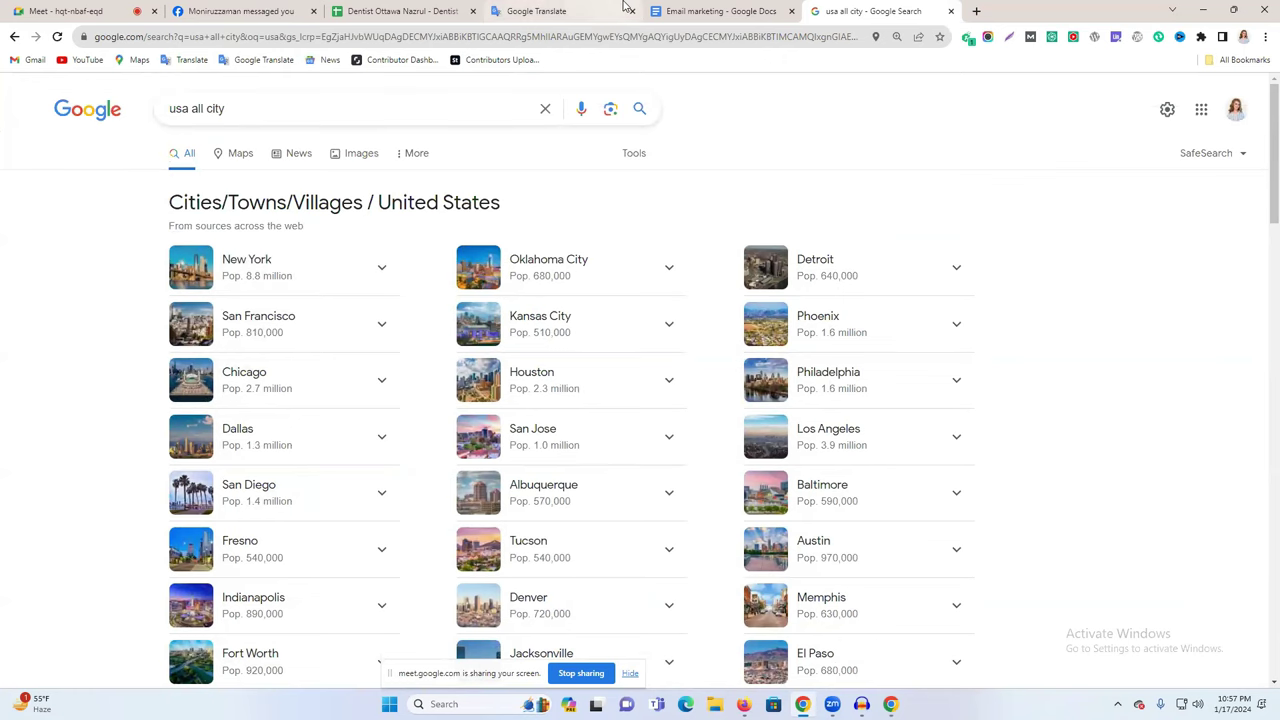
{"action": "left_click", "coordinate": [537, 11]}
{"action": "left_click_drag", "start_coordinate": [328, 211], "coordinate": [416, 211]}
{"action": "key", "text": "ctrl+v"}
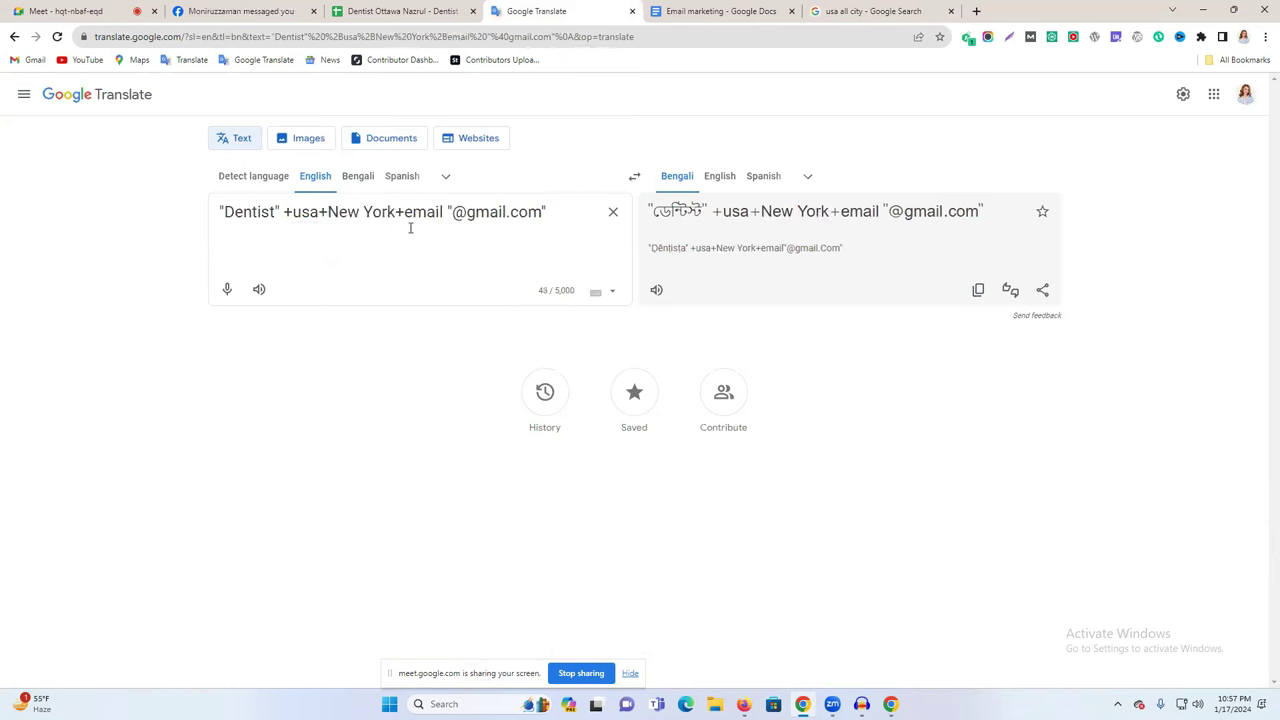
{"action": "left_click_drag", "start_coordinate": [297, 211], "coordinate": [289, 211]}
{"action": "type", "text": "U"}
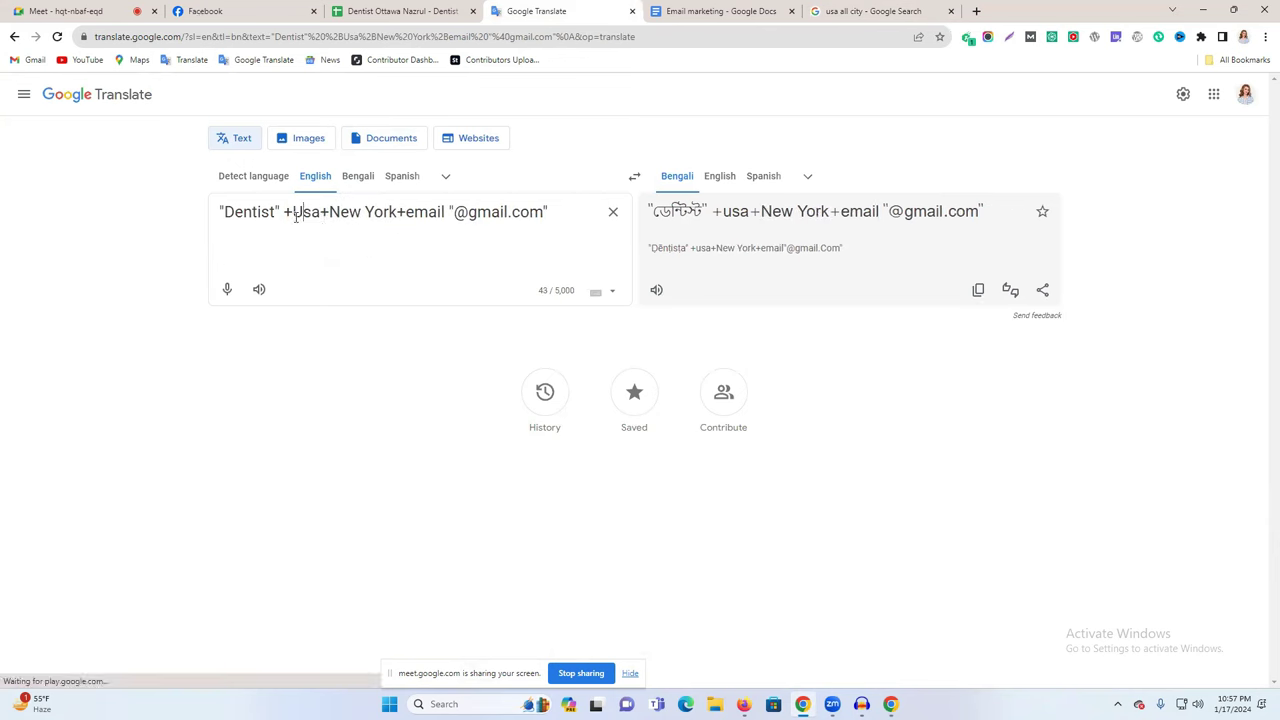
{"action": "triple_click", "coordinate": [346, 212]}
{"action": "key", "text": "ctrl+c"}
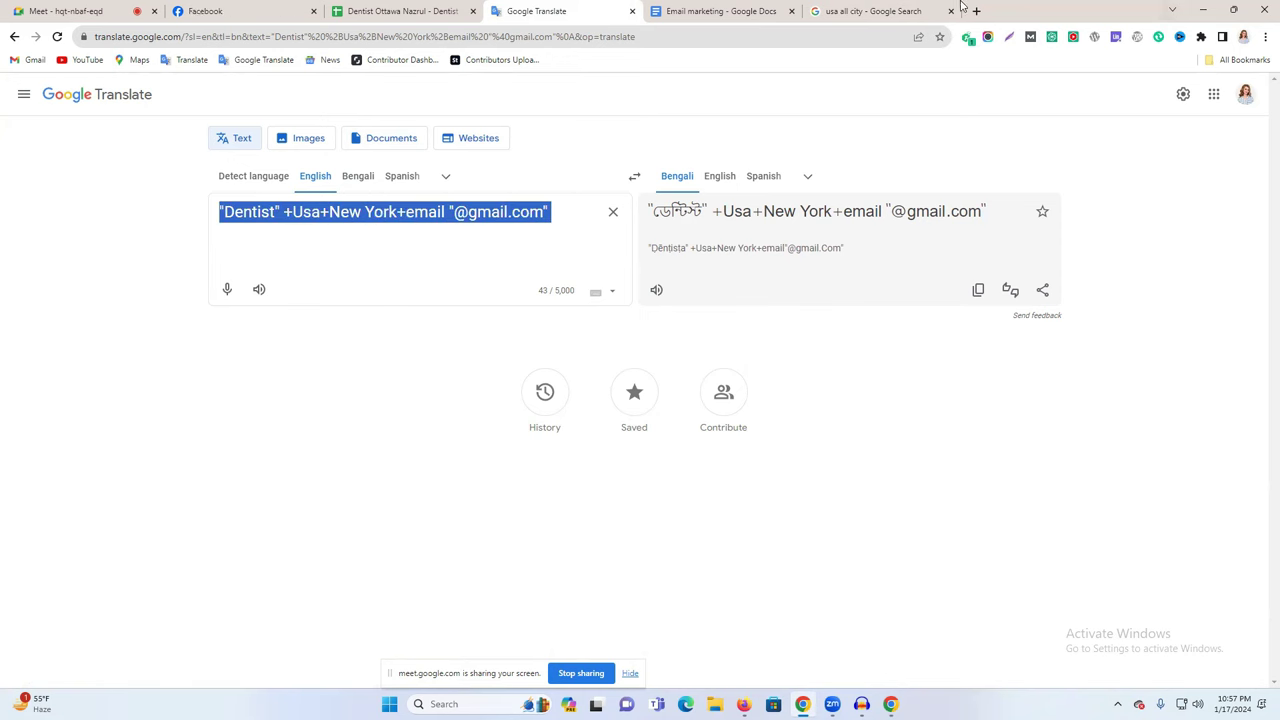
{"action": "key", "text": "ctrl+t"}
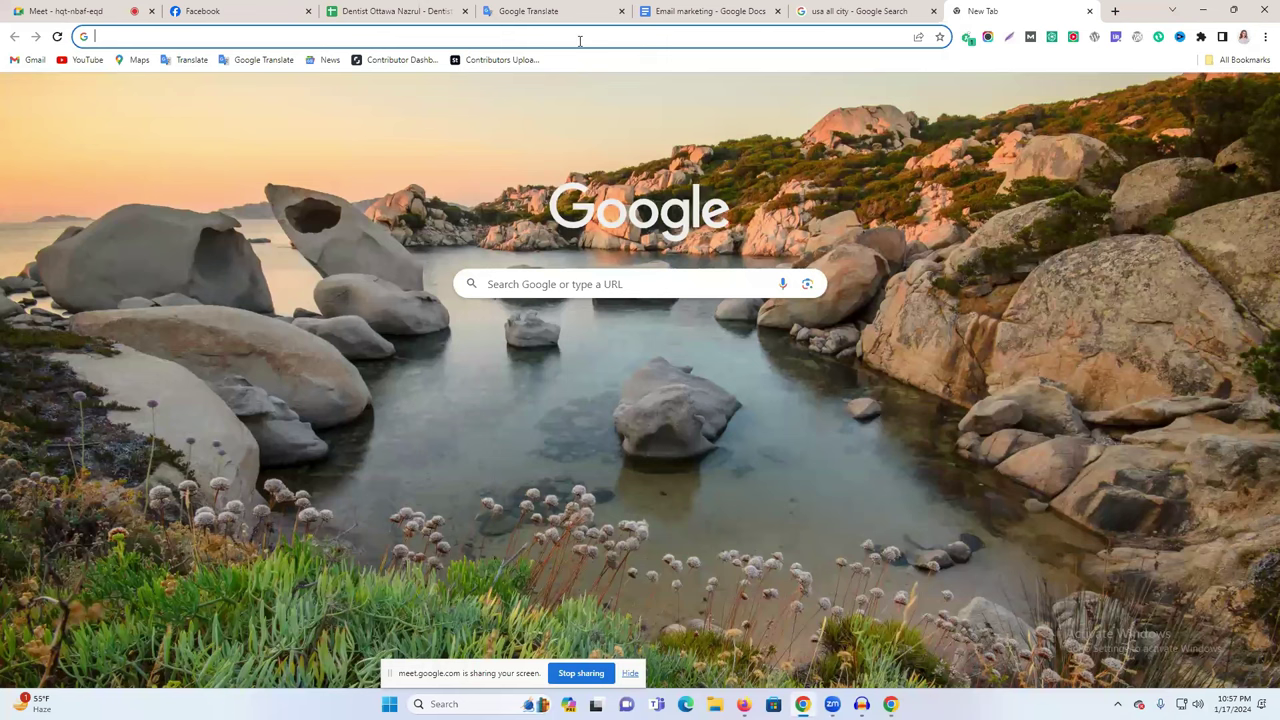
{"action": "key", "text": "ctrl+v"}
{"action": "key", "text": "Return"}
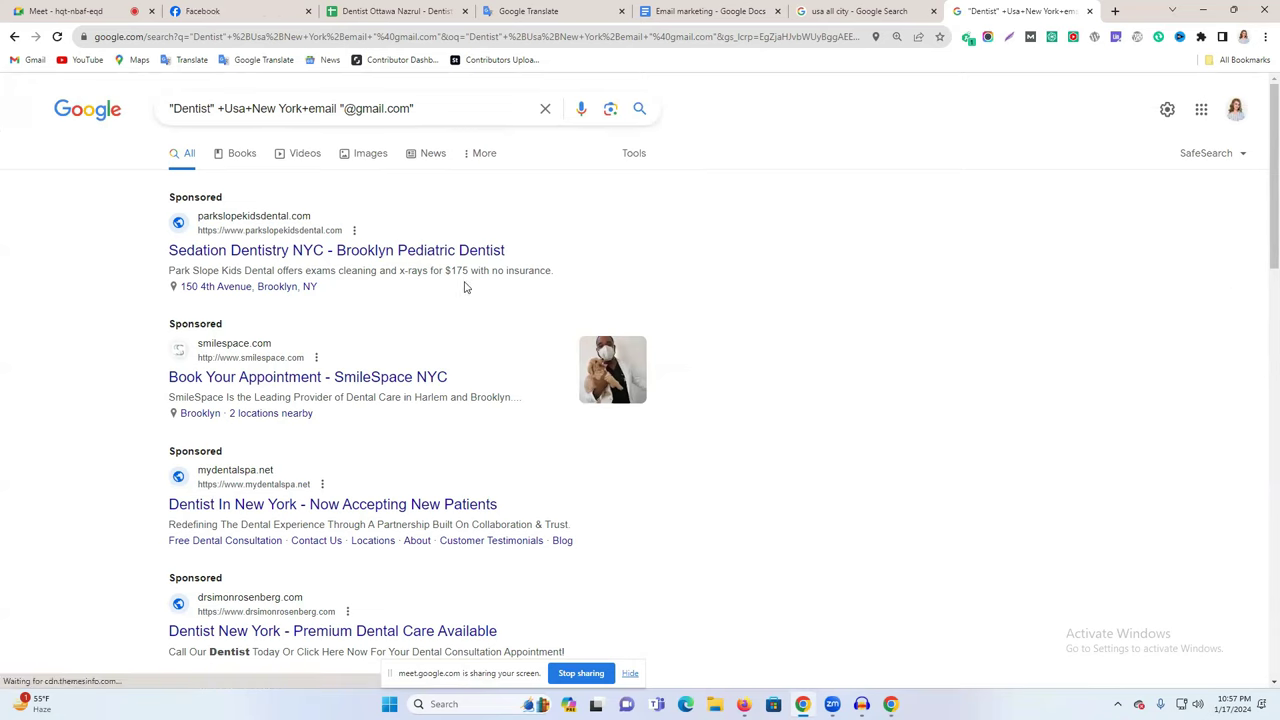
Look through the search results for dentists' Gmail addresses, highlighting the ones in the result descriptions
{"action": "scroll", "coordinate": [483, 286], "scroll_direction": "down", "scroll_amount": 2}
{"action": "scroll", "coordinate": [500, 287], "scroll_direction": "down", "scroll_amount": 3}
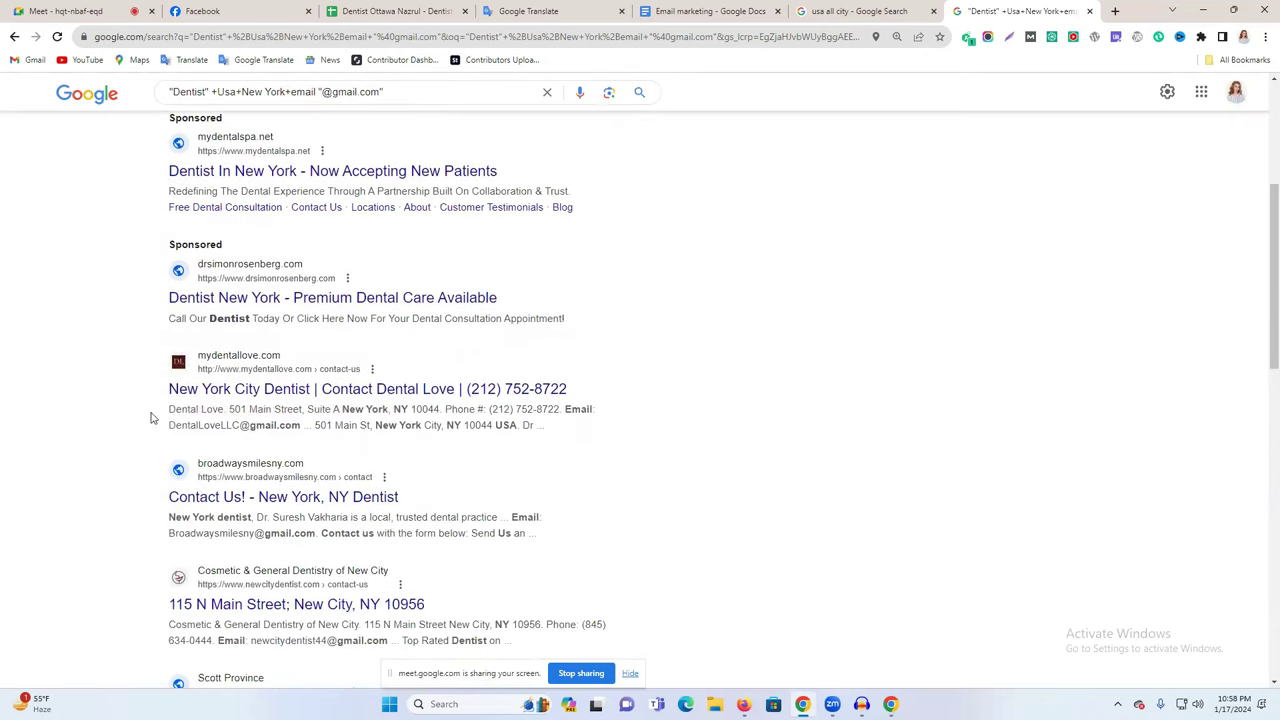
{"action": "left_click_drag", "start_coordinate": [168, 423], "coordinate": [302, 429]}
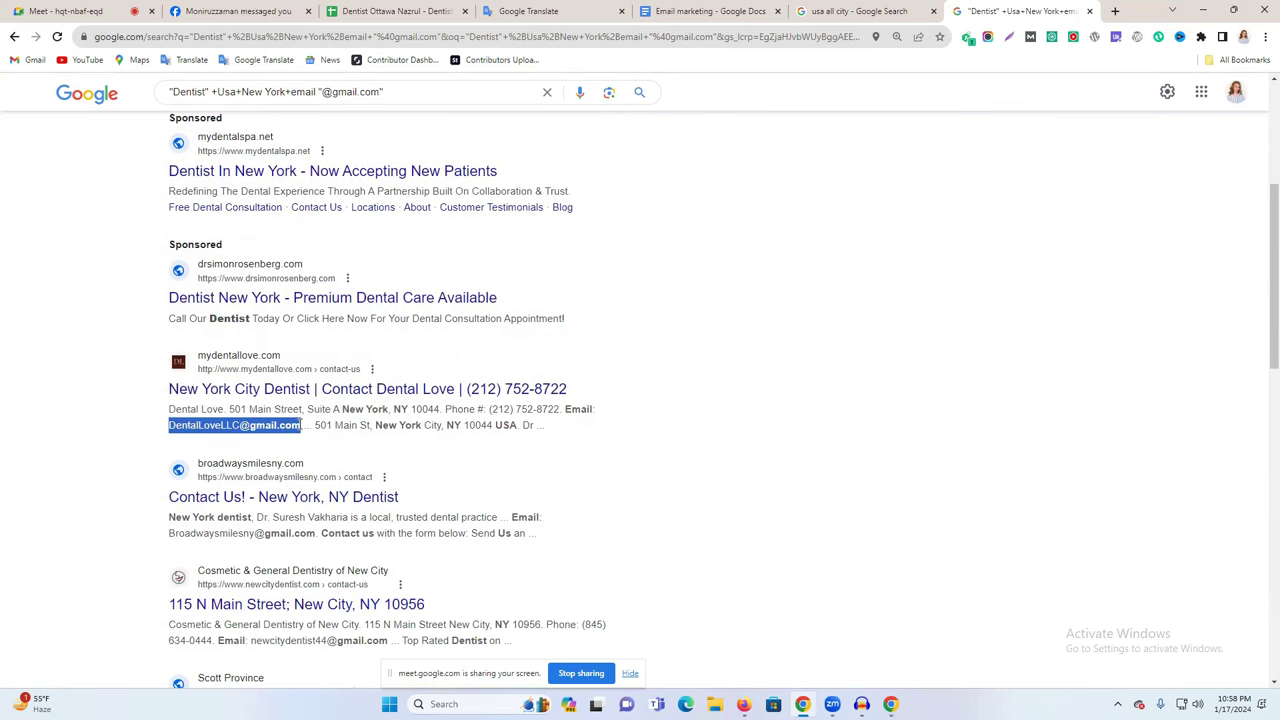
{"action": "scroll", "coordinate": [380, 403], "scroll_direction": "down", "scroll_amount": 3}
{"action": "left_click_drag", "start_coordinate": [168, 266], "coordinate": [318, 268]}
{"action": "scroll", "coordinate": [308, 320], "scroll_direction": "down", "scroll_amount": 3}
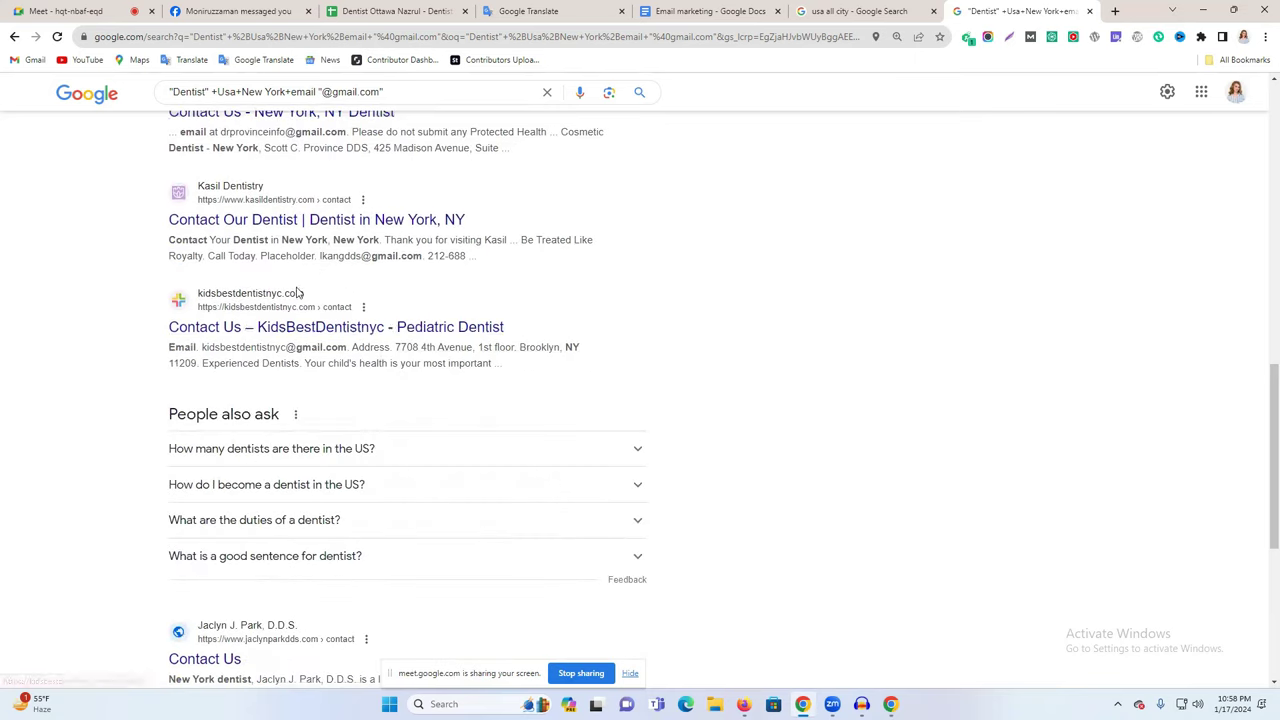
Look through the rest of the New York dentist results for Gmail addresses and load more results
{"action": "left_click_drag", "start_coordinate": [191, 346], "coordinate": [392, 348]}
{"action": "left_click", "coordinate": [591, 306]}
{"action": "scroll", "coordinate": [593, 307], "scroll_direction": "down", "scroll_amount": 5}
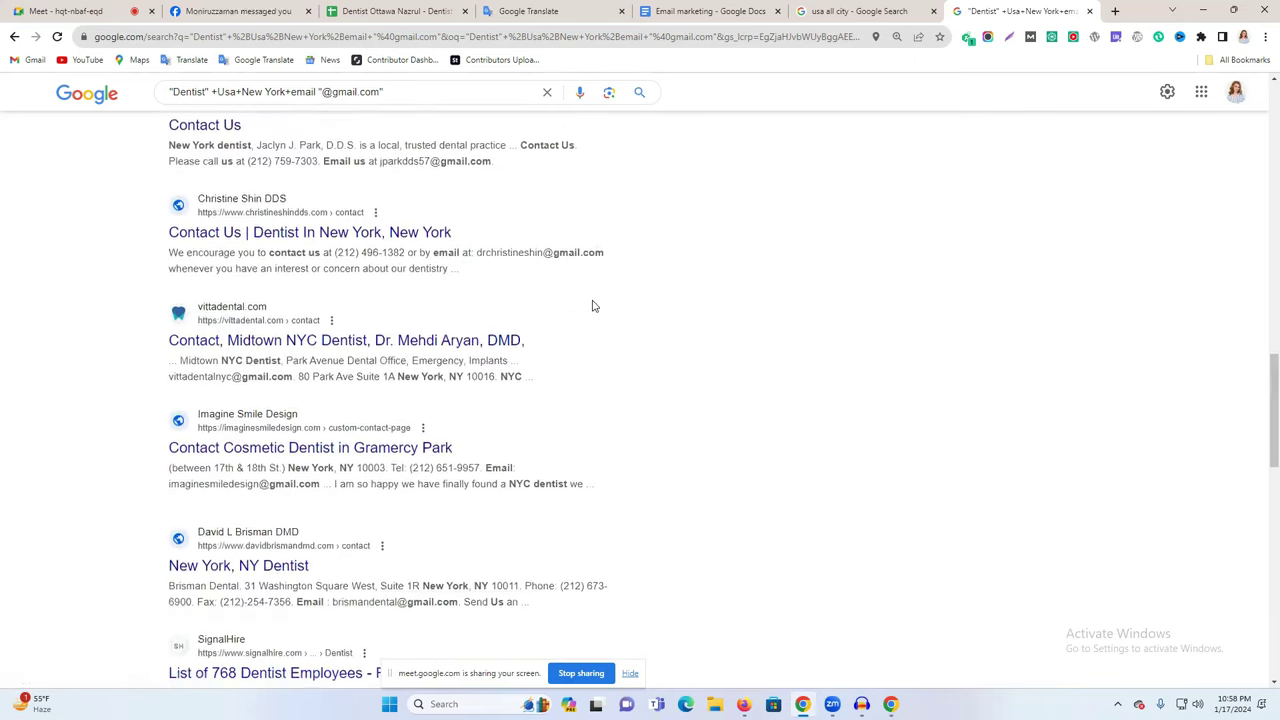
{"action": "scroll", "coordinate": [593, 307], "scroll_direction": "down", "scroll_amount": 13}
{"action": "scroll", "coordinate": [590, 306], "scroll_direction": "down", "scroll_amount": 14}
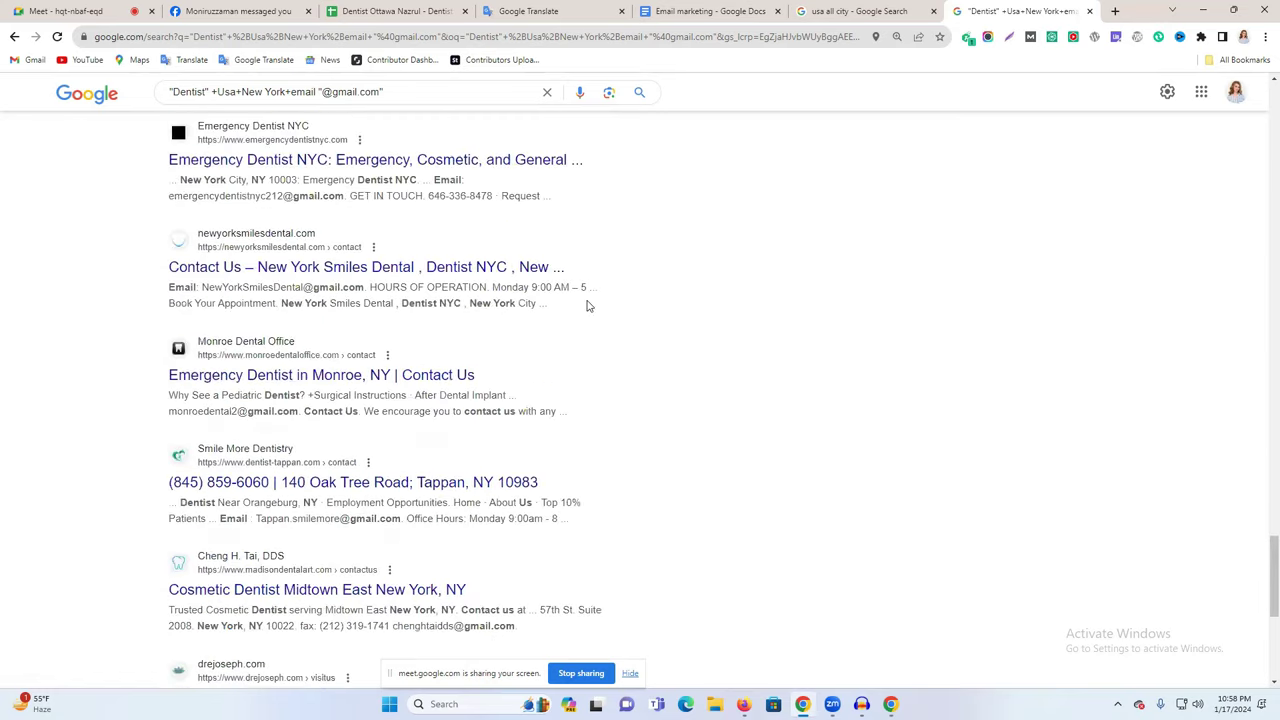
{"action": "scroll", "coordinate": [960, 262], "scroll_direction": "down", "scroll_amount": 19}
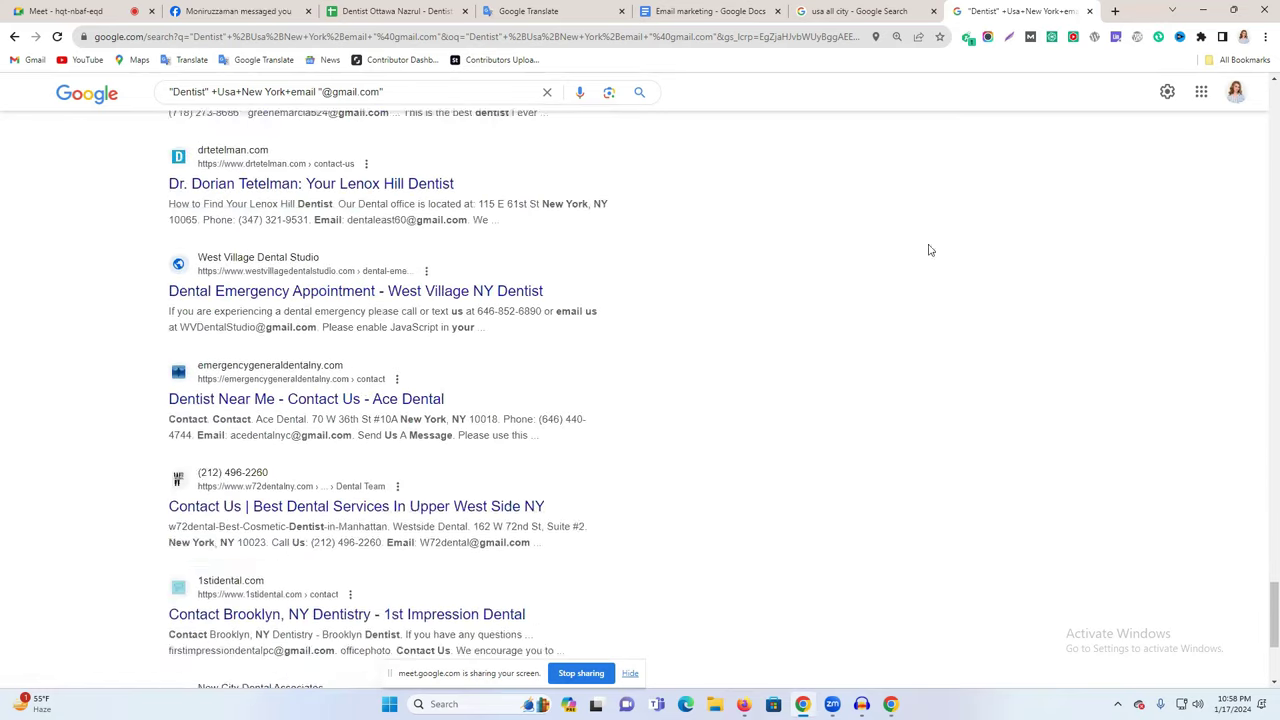
{"action": "scroll", "coordinate": [533, 275], "scroll_direction": "down", "scroll_amount": 15}
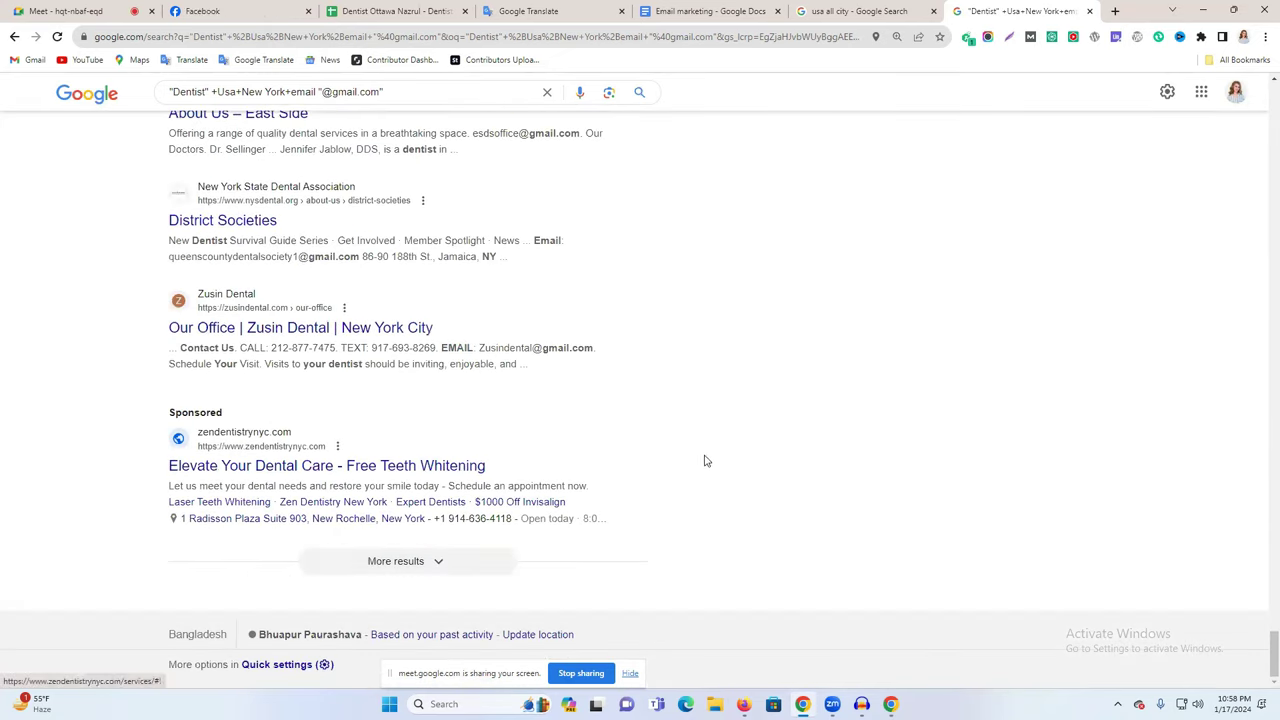
{"action": "left_click", "coordinate": [462, 556]}
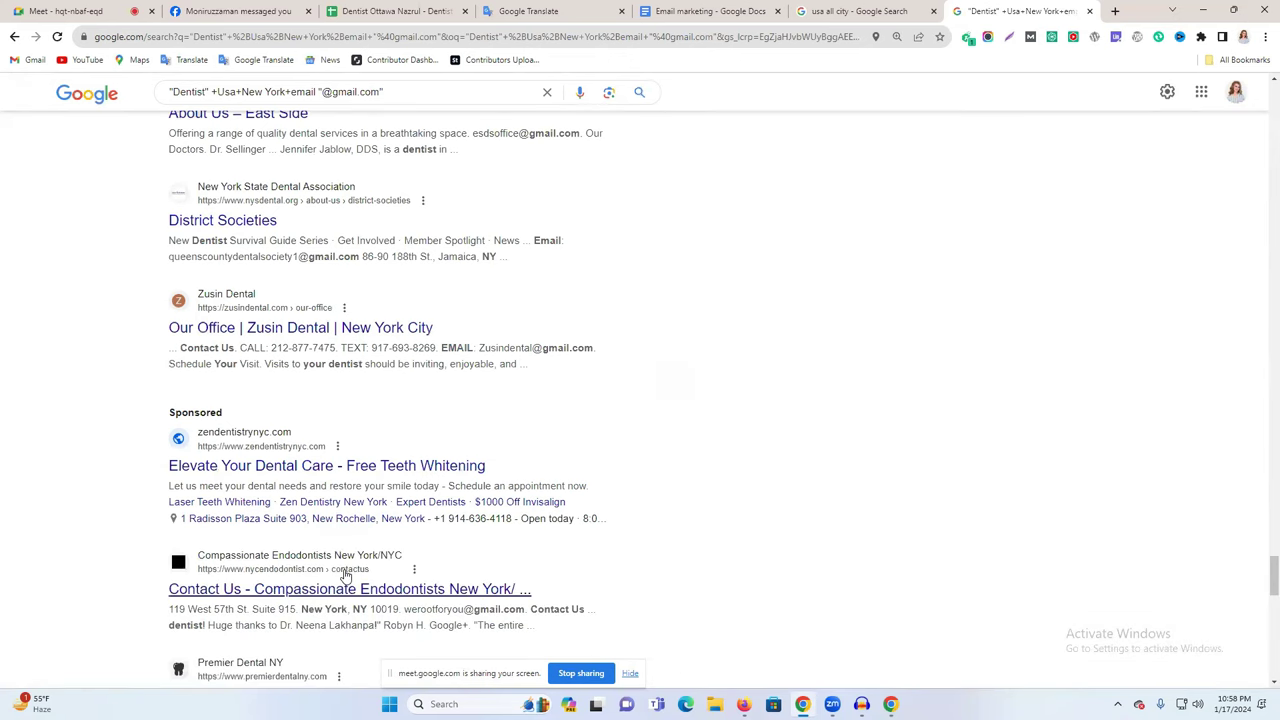
{"action": "scroll", "coordinate": [840, 510], "scroll_direction": "up", "scroll_amount": 2}
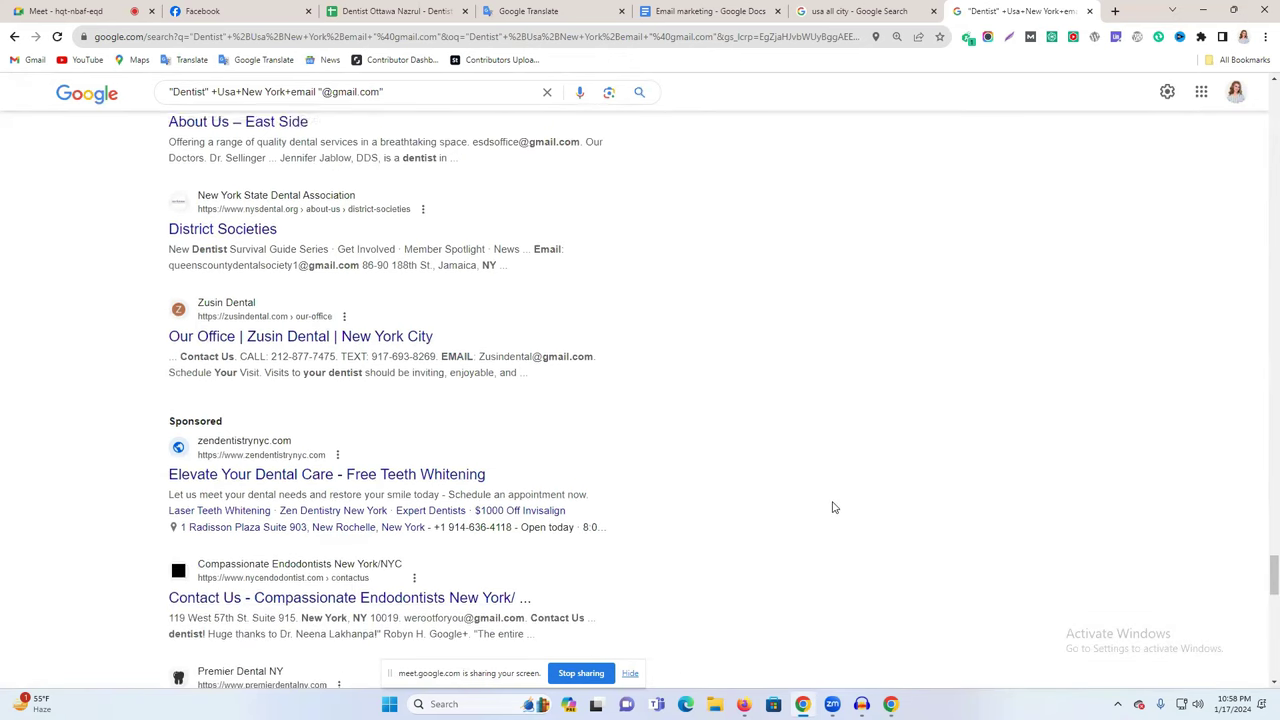
Check the Google search settings, close them, and look through the additionally loaded dentist results
{"action": "left_click", "coordinate": [1164, 92]}
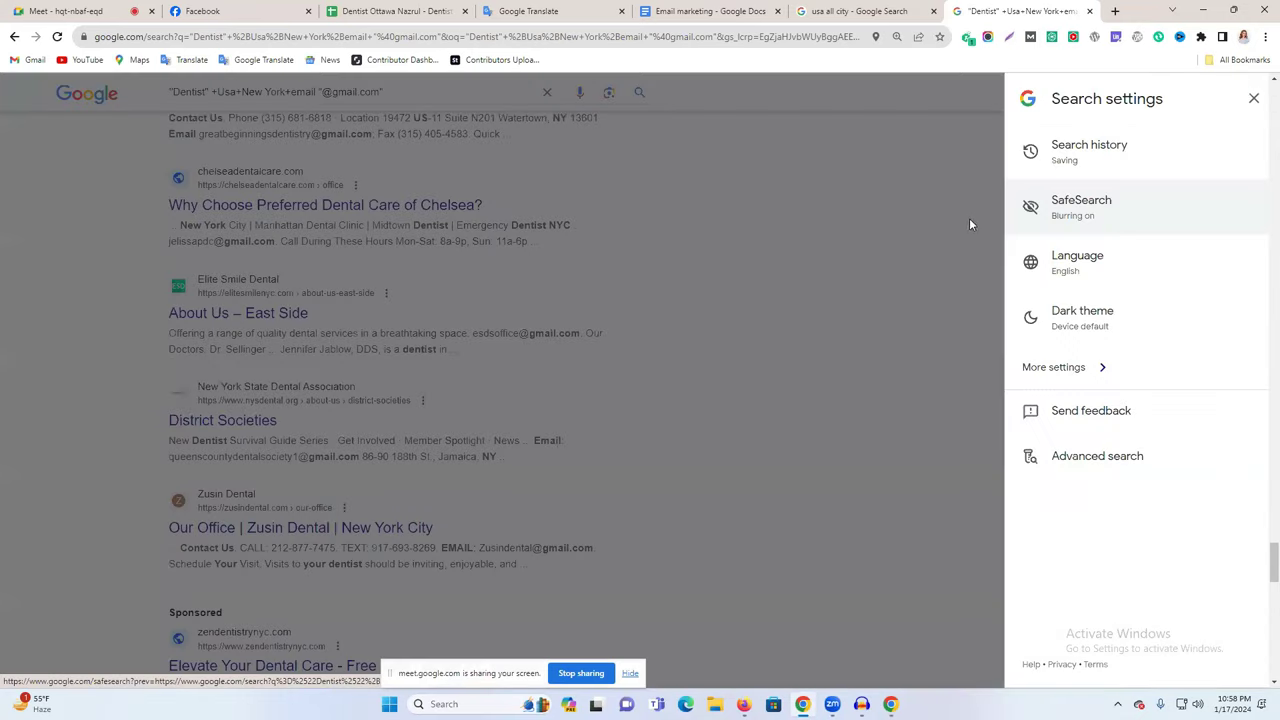
{"action": "left_click", "coordinate": [1250, 98]}
{"action": "scroll", "coordinate": [652, 342], "scroll_direction": "down", "scroll_amount": 5}
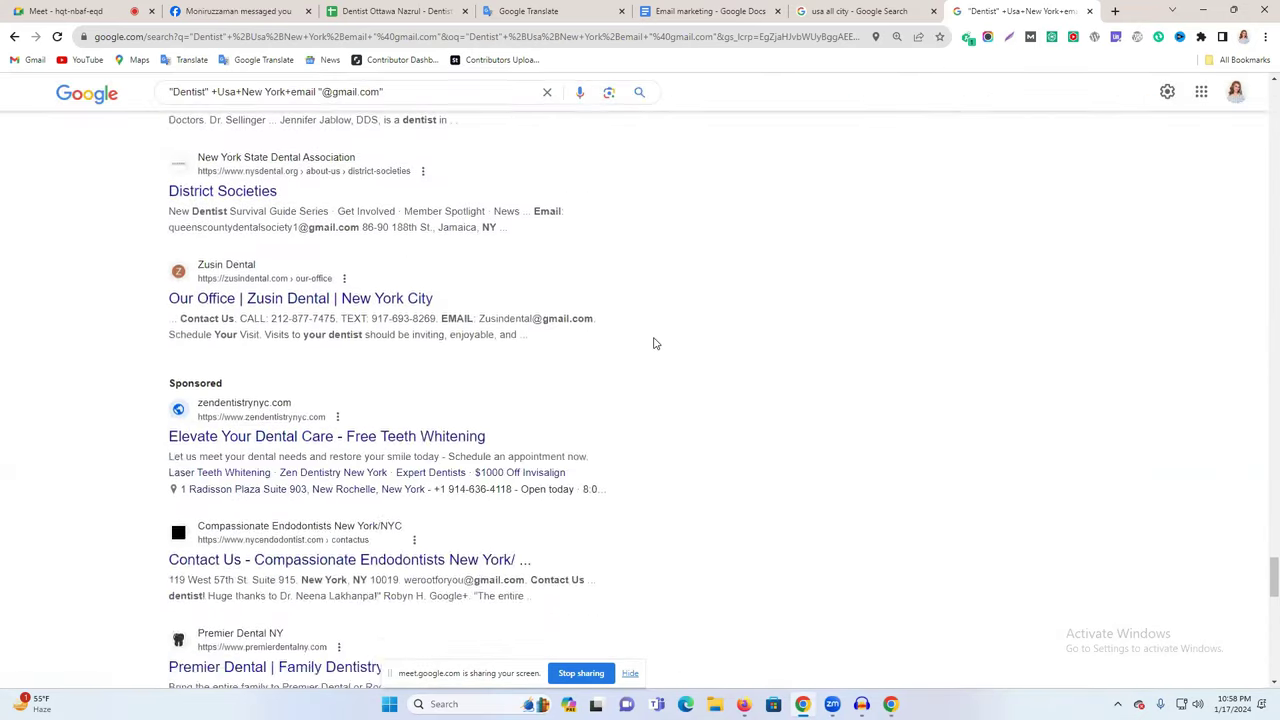
{"action": "scroll", "coordinate": [650, 341], "scroll_direction": "down", "scroll_amount": 6}
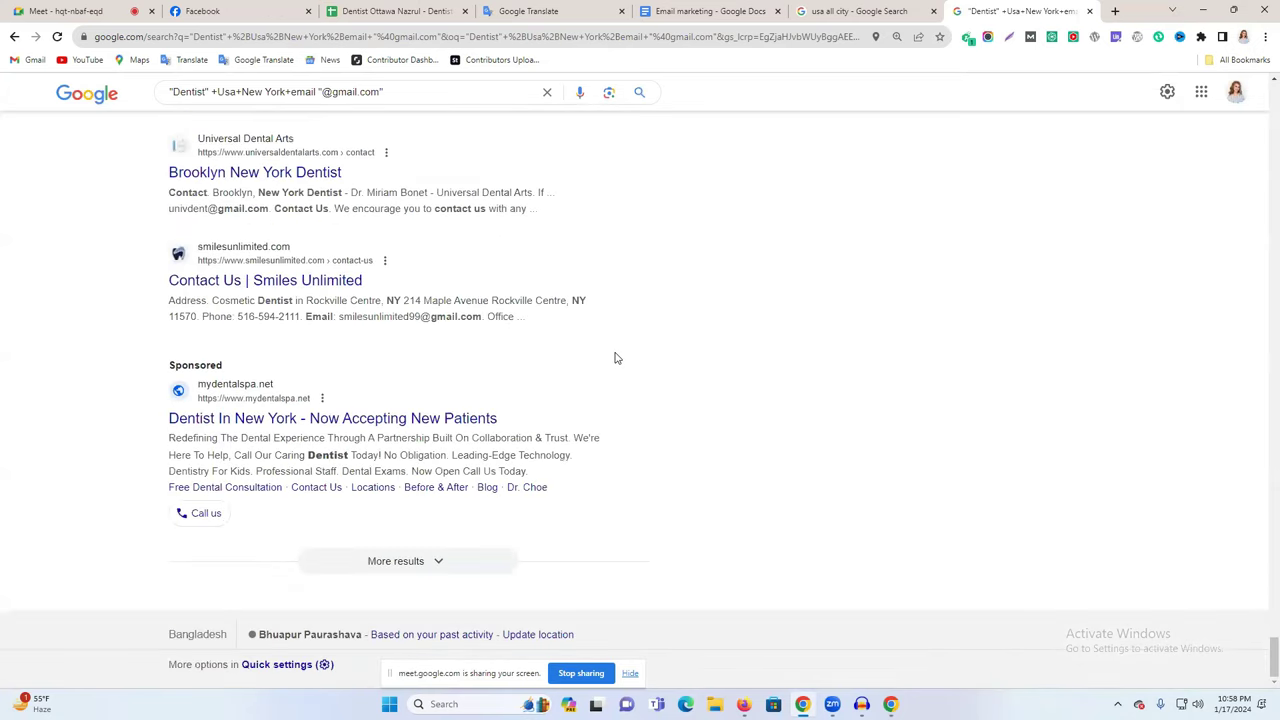
{"action": "scroll", "coordinate": [616, 358], "scroll_direction": "up", "scroll_amount": 3}
{"action": "scroll", "coordinate": [616, 358], "scroll_direction": "up", "scroll_amount": 10}
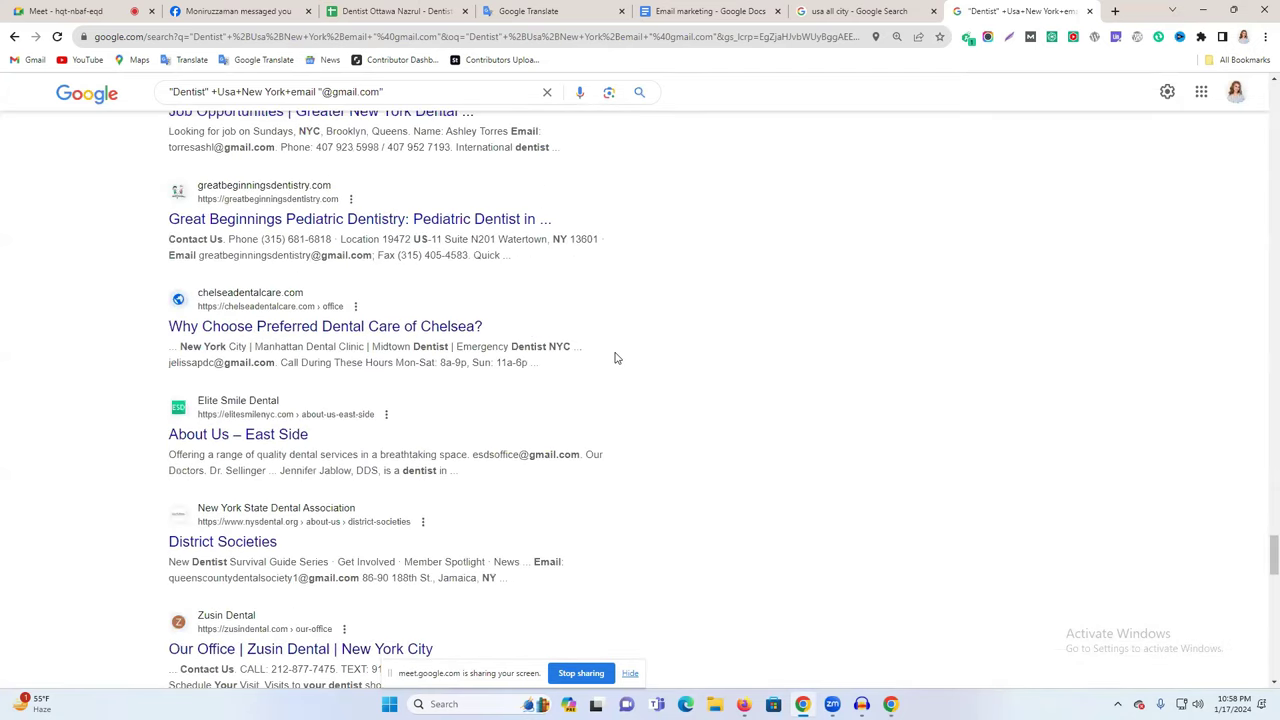
{"action": "scroll", "coordinate": [616, 358], "scroll_direction": "down", "scroll_amount": 15}
{"action": "scroll", "coordinate": [1251, 443], "scroll_direction": "up", "scroll_amount": 3}
{"action": "scroll", "coordinate": [1261, 352], "scroll_direction": "up", "scroll_amount": 12}
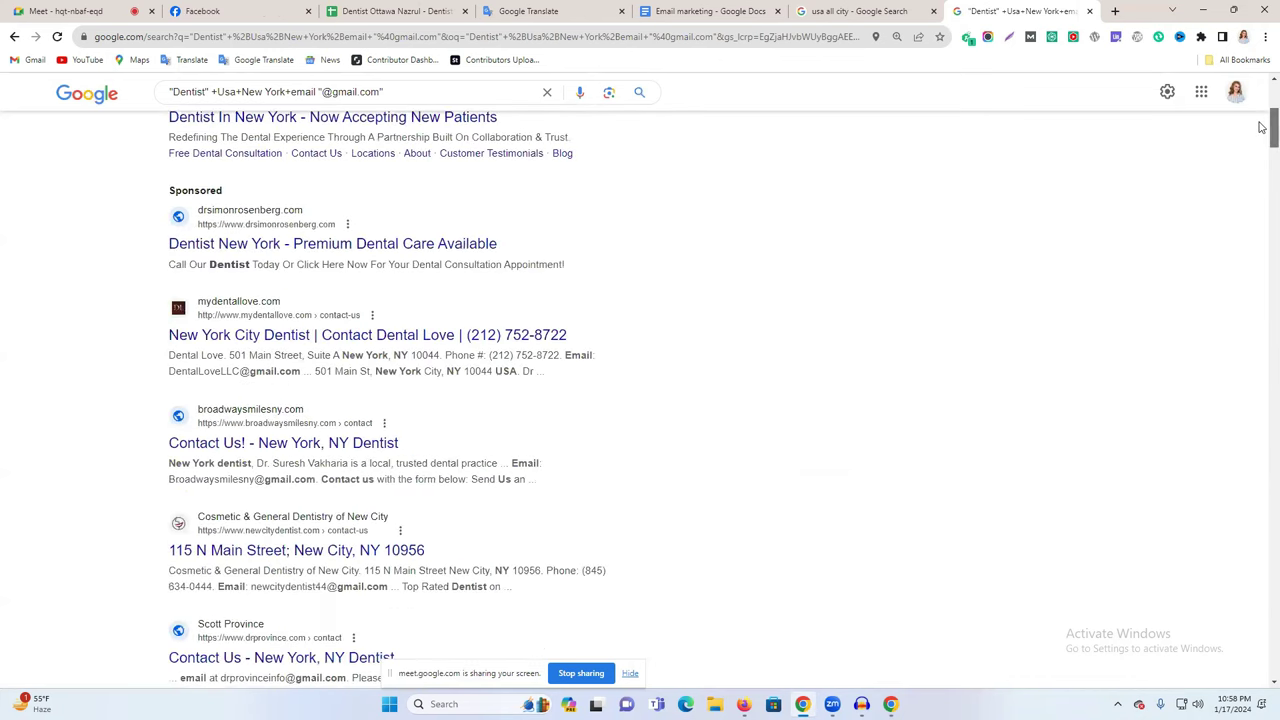
Return to the start of the results and highlight the Gmail address in the mydentallove.com description
{"action": "scroll", "coordinate": [522, 313], "scroll_direction": "up", "scroll_amount": 3}
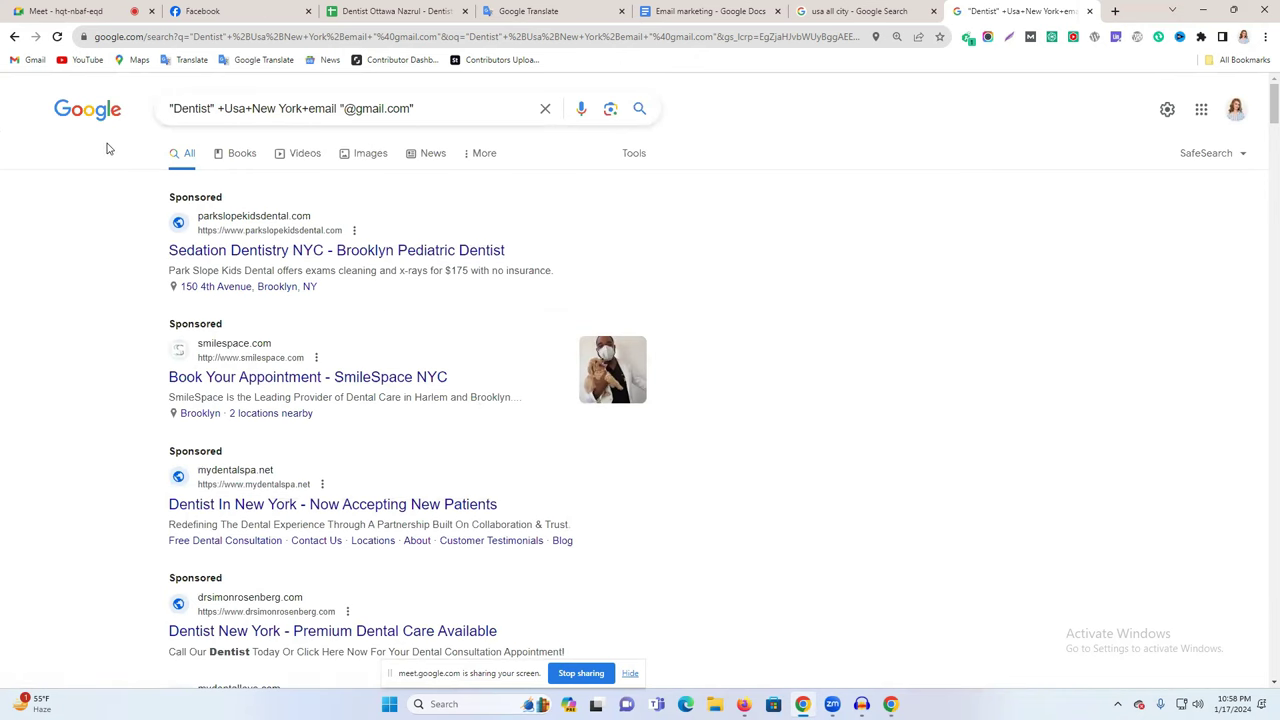
{"action": "scroll", "coordinate": [154, 326], "scroll_direction": "down", "scroll_amount": 3}
{"action": "left_click_drag", "start_coordinate": [172, 493], "coordinate": [302, 492]}
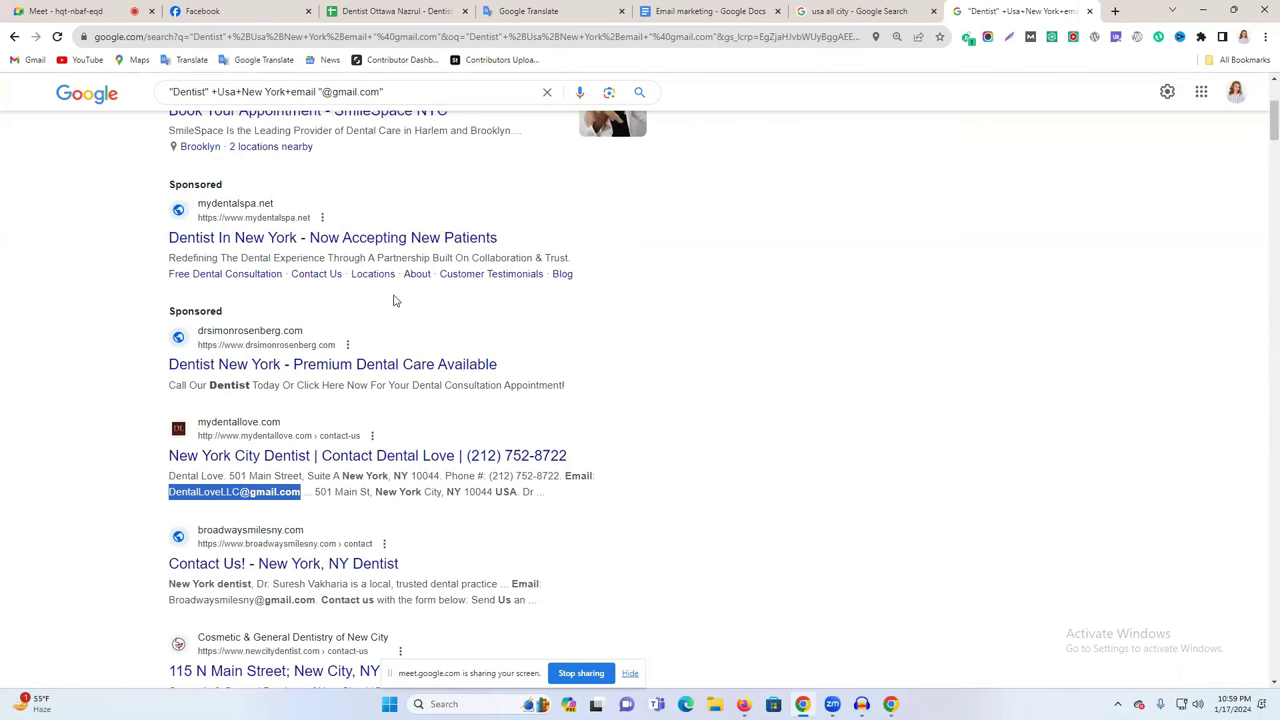
Open the browser's extension management page and go from there to the Chrome Web Store
{"action": "left_click", "coordinate": [1264, 37]}
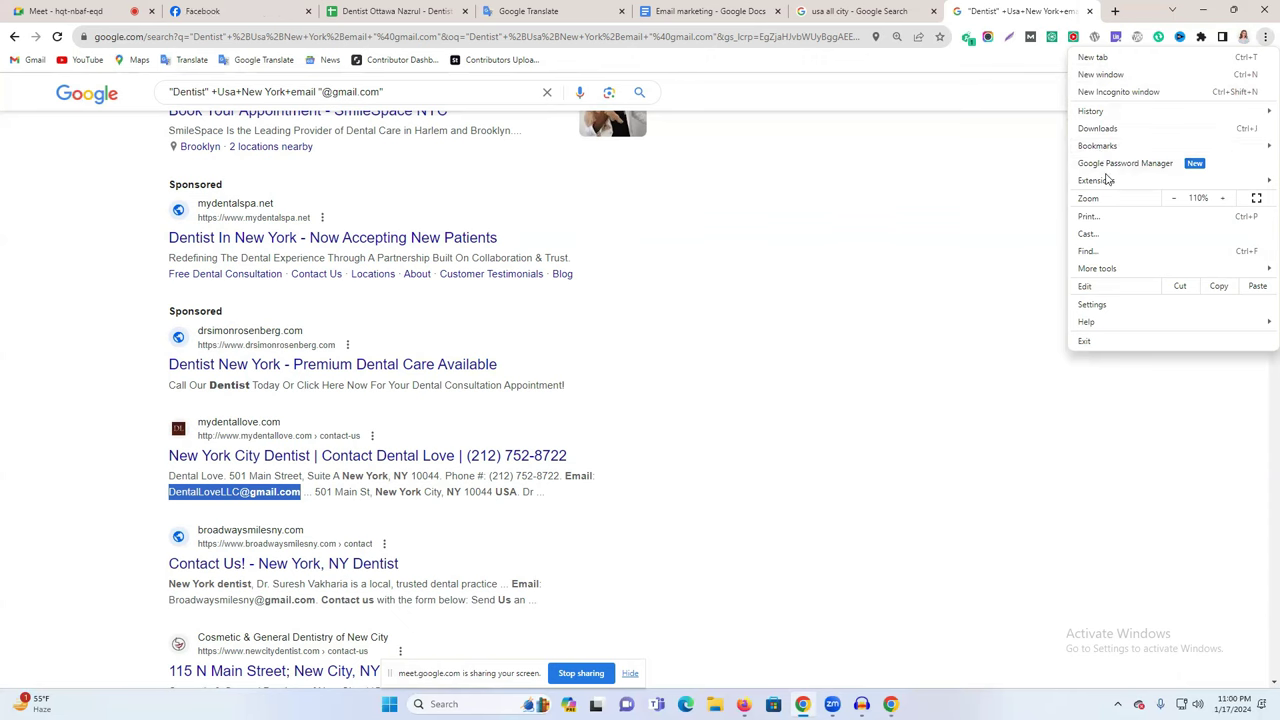
{"action": "mouse_move", "coordinate": [1110, 182]}
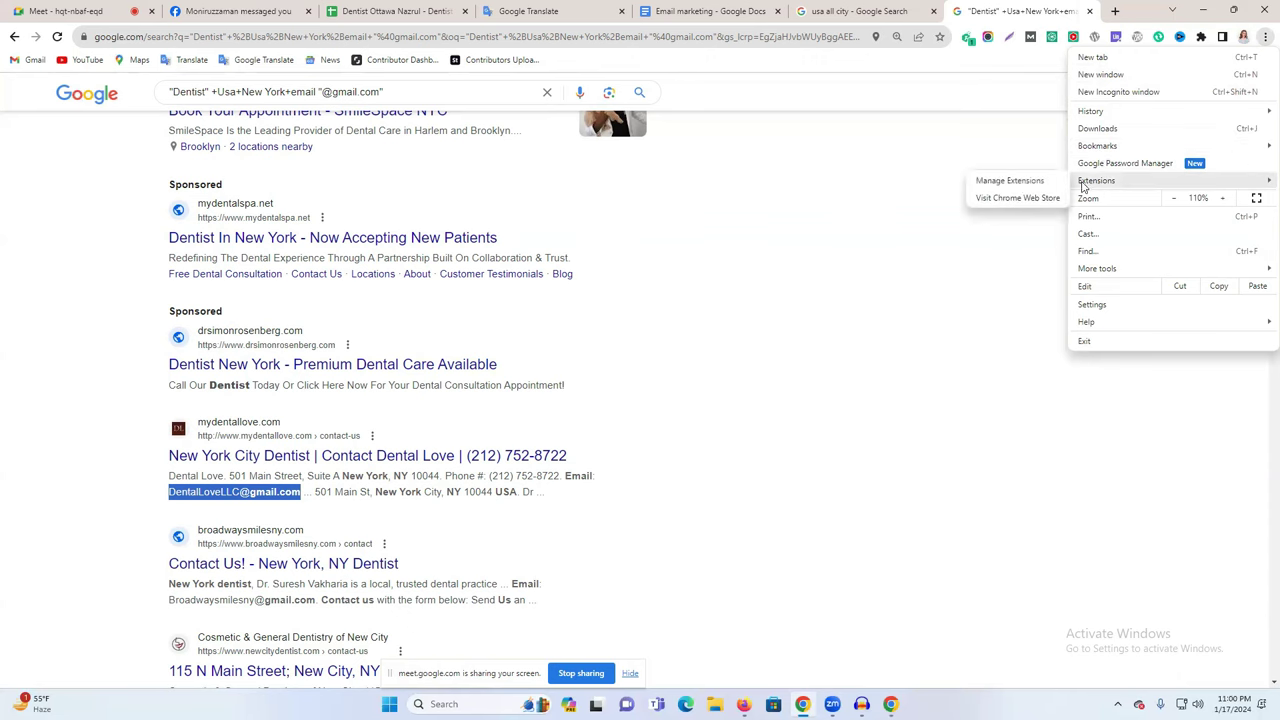
{"action": "left_click", "coordinate": [1014, 181]}
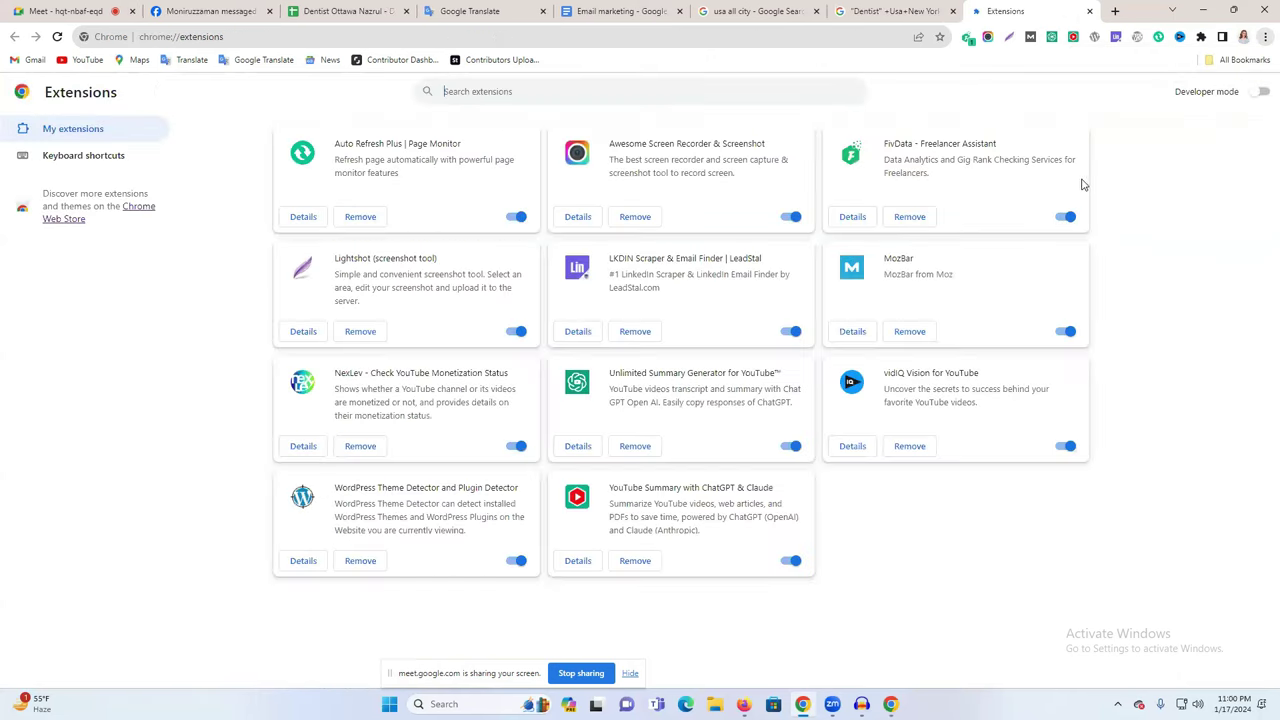
{"action": "left_click", "coordinate": [60, 219]}
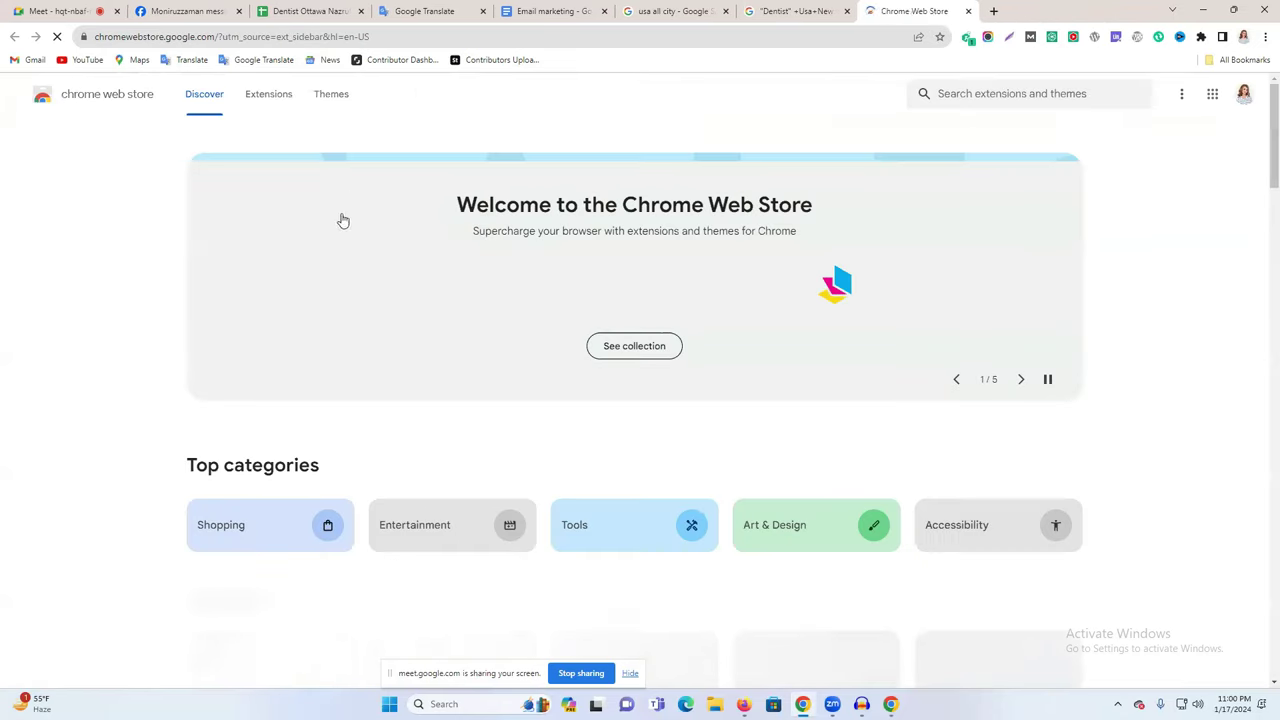
Search the Chrome Web Store for "email calctor" and look through the listed extensions
{"action": "left_click", "coordinate": [980, 96]}
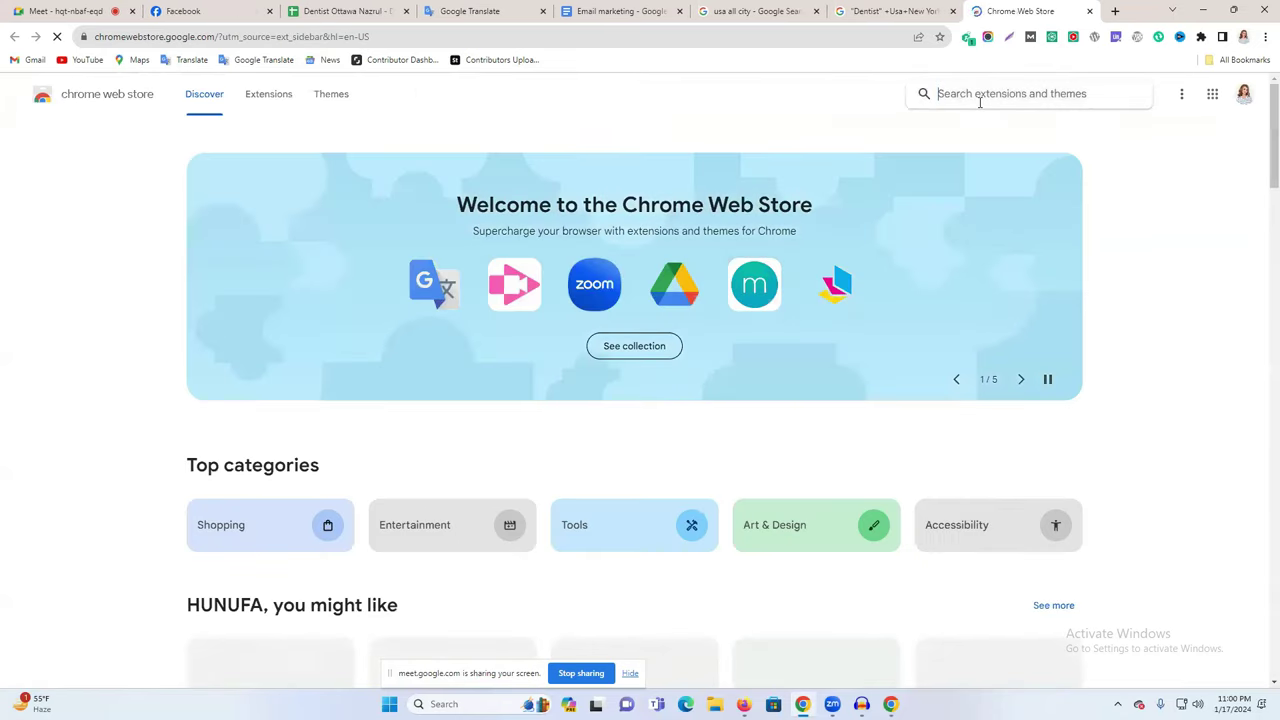
{"action": "type", "text": "em"}
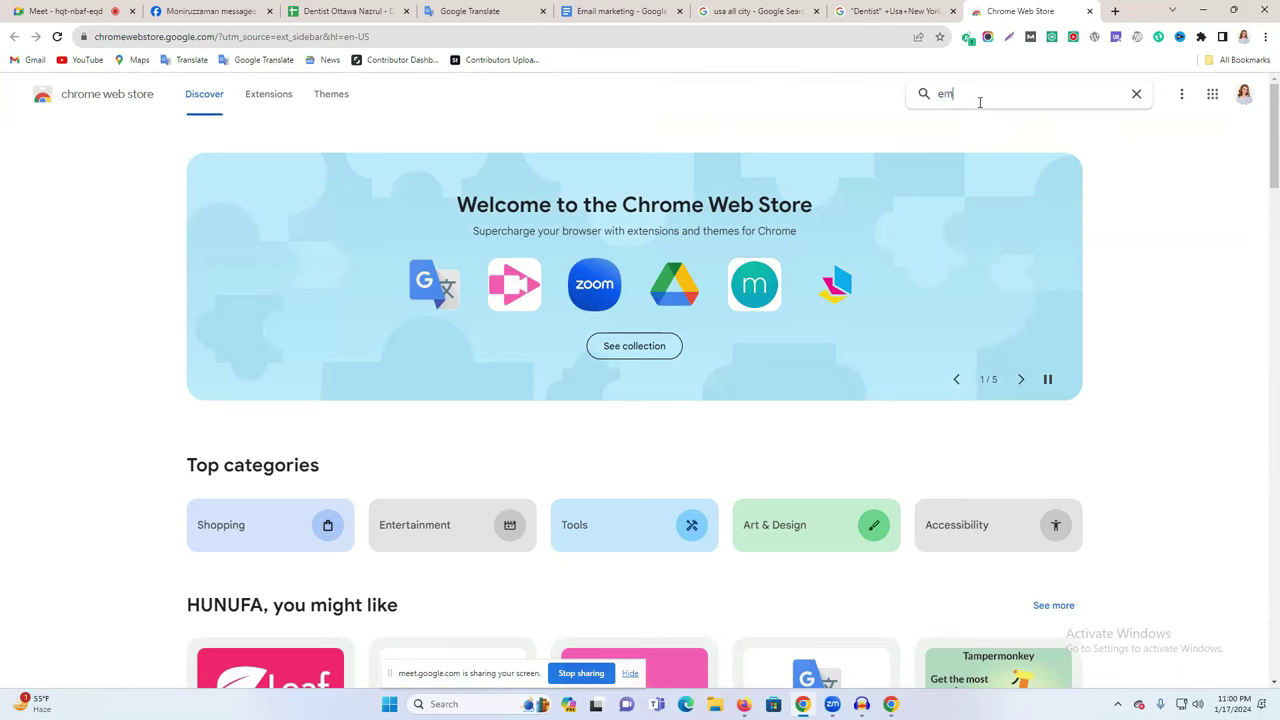
{"action": "type", "text": "ail calctor"}
{"action": "key", "text": "Return"}
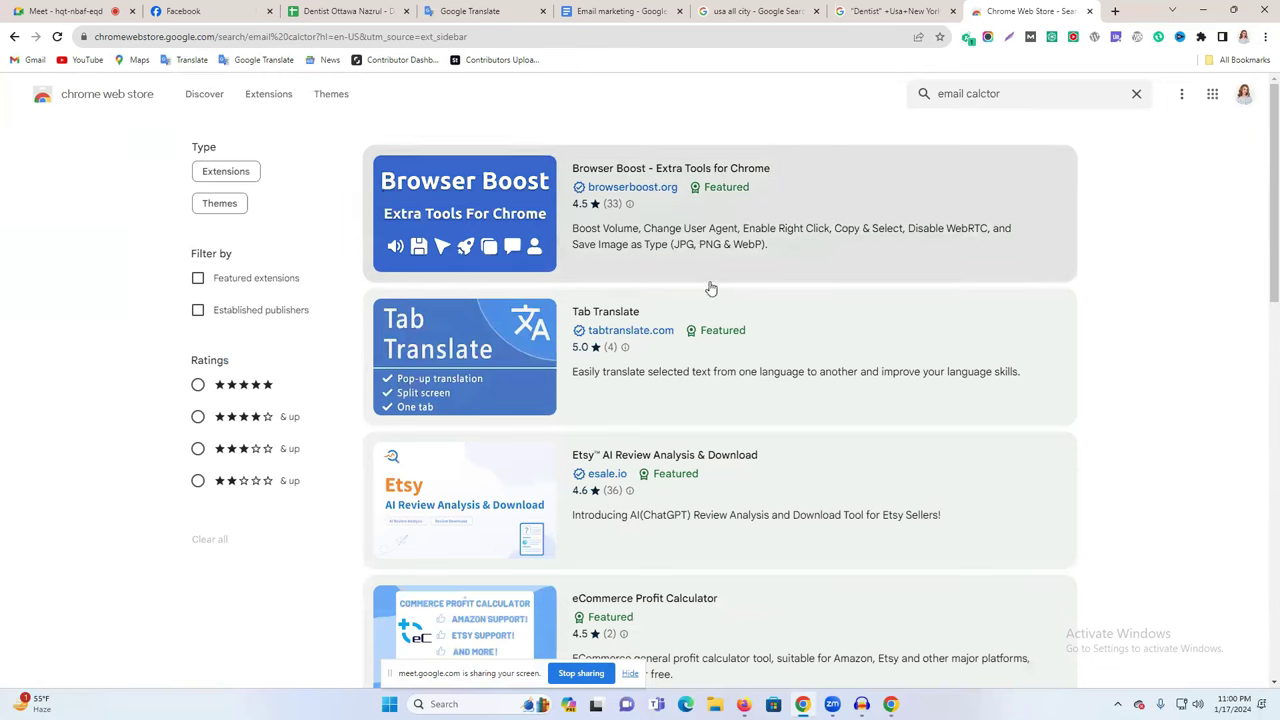
{"action": "scroll", "coordinate": [695, 283], "scroll_direction": "down", "scroll_amount": 4}
{"action": "scroll", "coordinate": [695, 283], "scroll_direction": "down", "scroll_amount": 7}
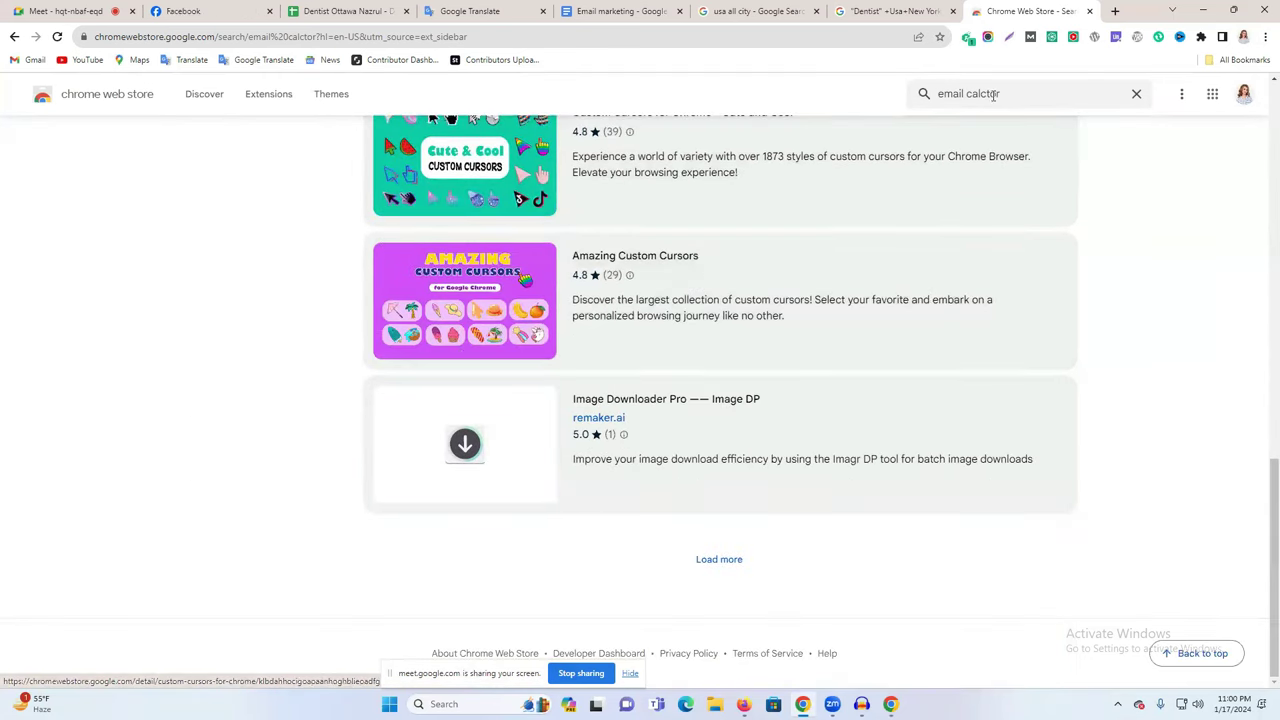
Replace the second word of the store search and search for "email colctor"
{"action": "double_click", "coordinate": [983, 93]}
{"action": "key", "text": "BackSpace"}
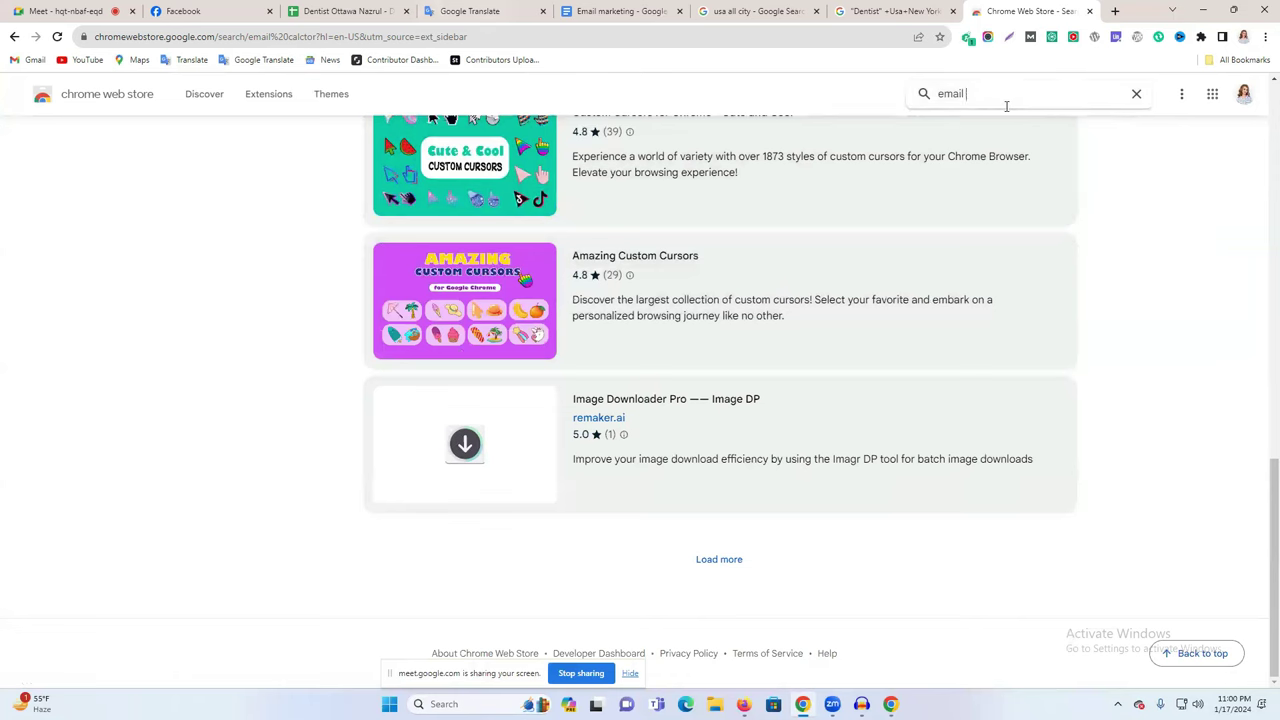
{"action": "type", "text": "cal"}
{"action": "type", "text": "cto"}
{"action": "key", "text": "BackSpace"}
{"action": "type", "text": "or"}
{"action": "key", "text": "Return"}
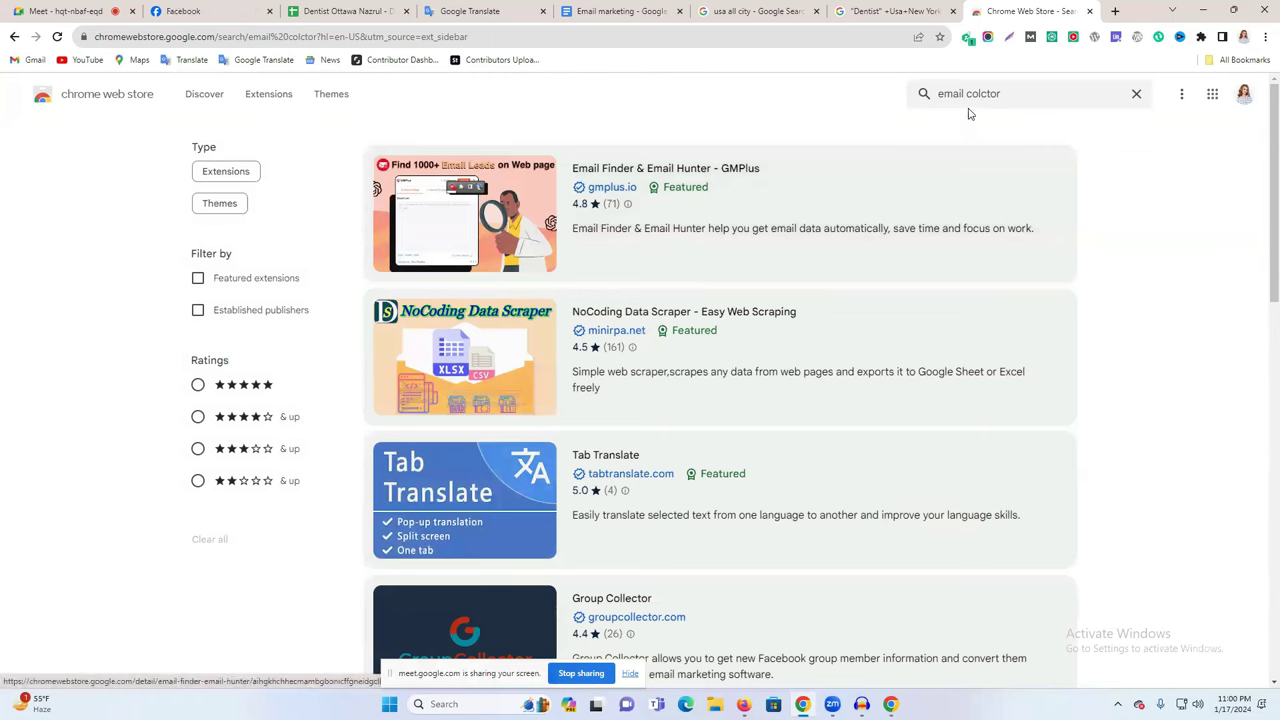
Correct the store search to "email collctor" and open the Email extract extension from the results
{"action": "left_click", "coordinate": [983, 92]}
{"action": "type", "text": "l"}
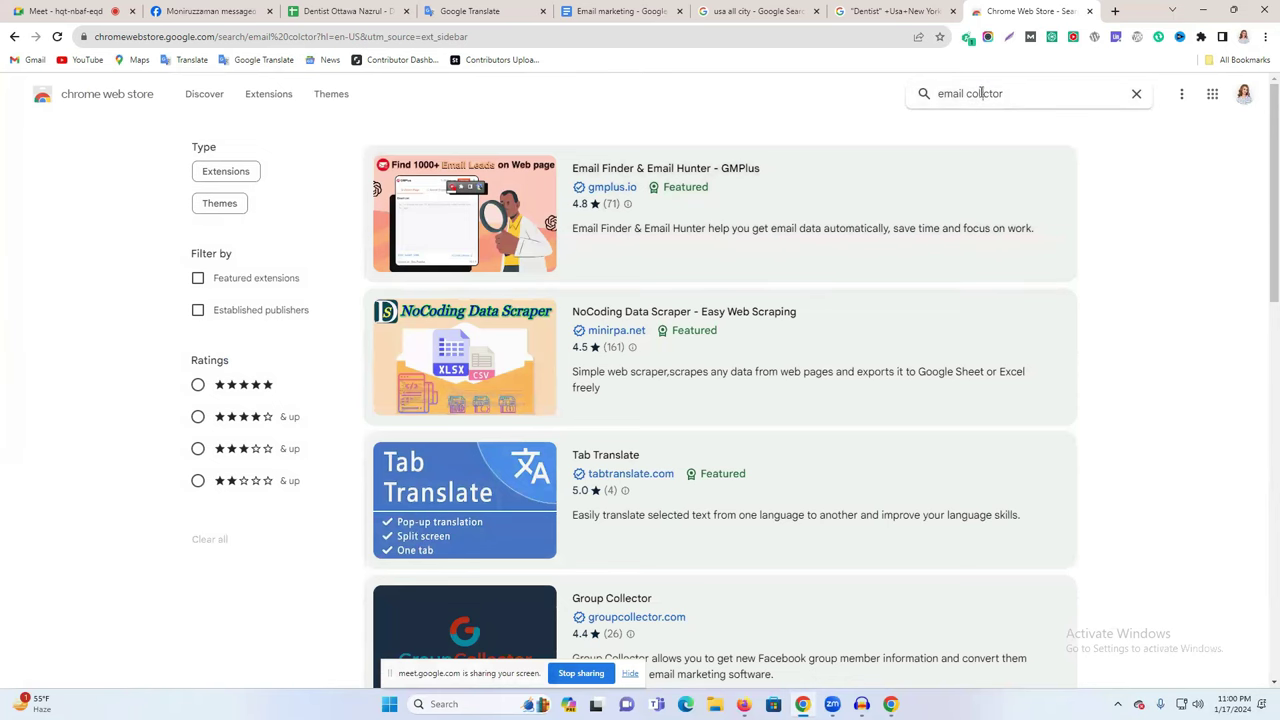
{"action": "key", "text": "Return"}
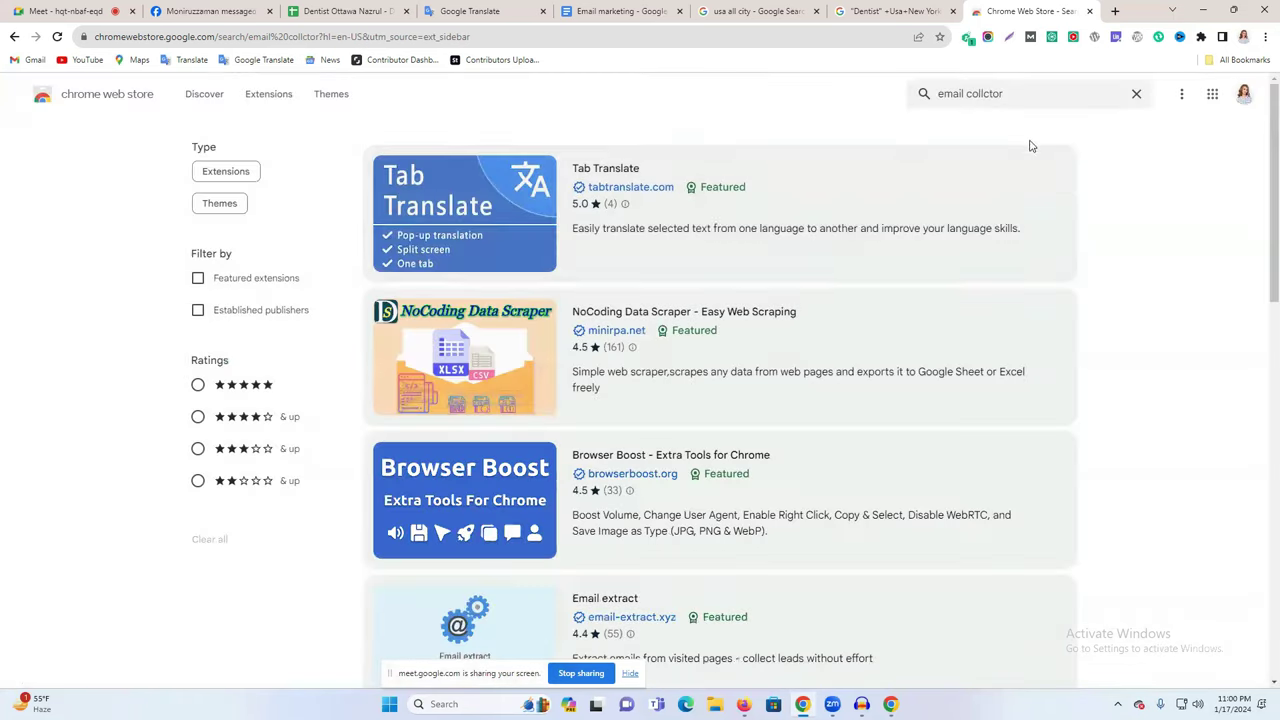
{"action": "scroll", "coordinate": [845, 279], "scroll_direction": "down", "scroll_amount": 1}
{"action": "scroll", "coordinate": [845, 279], "scroll_direction": "down", "scroll_amount": 2}
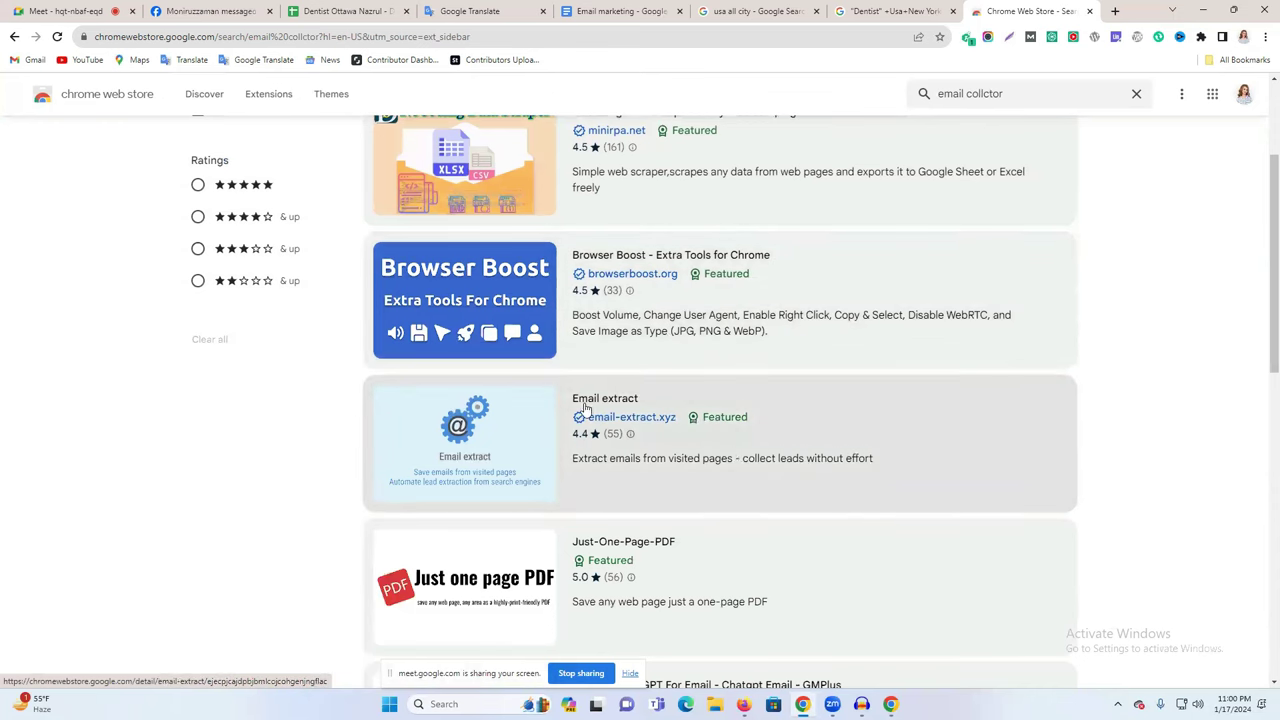
{"action": "left_click", "coordinate": [614, 410]}
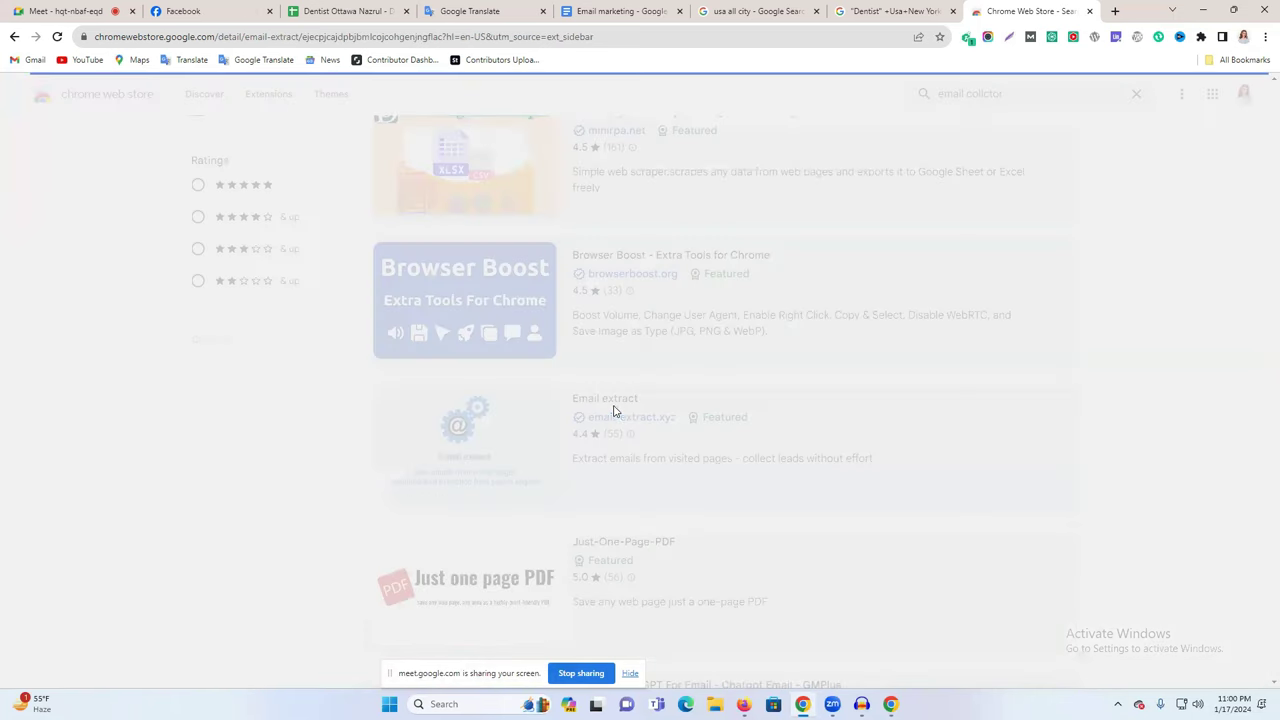
Open the Email Extractor extension from the related items on Email extract's page and highlight its user count
{"action": "scroll", "coordinate": [640, 263], "scroll_direction": "down", "scroll_amount": 14}
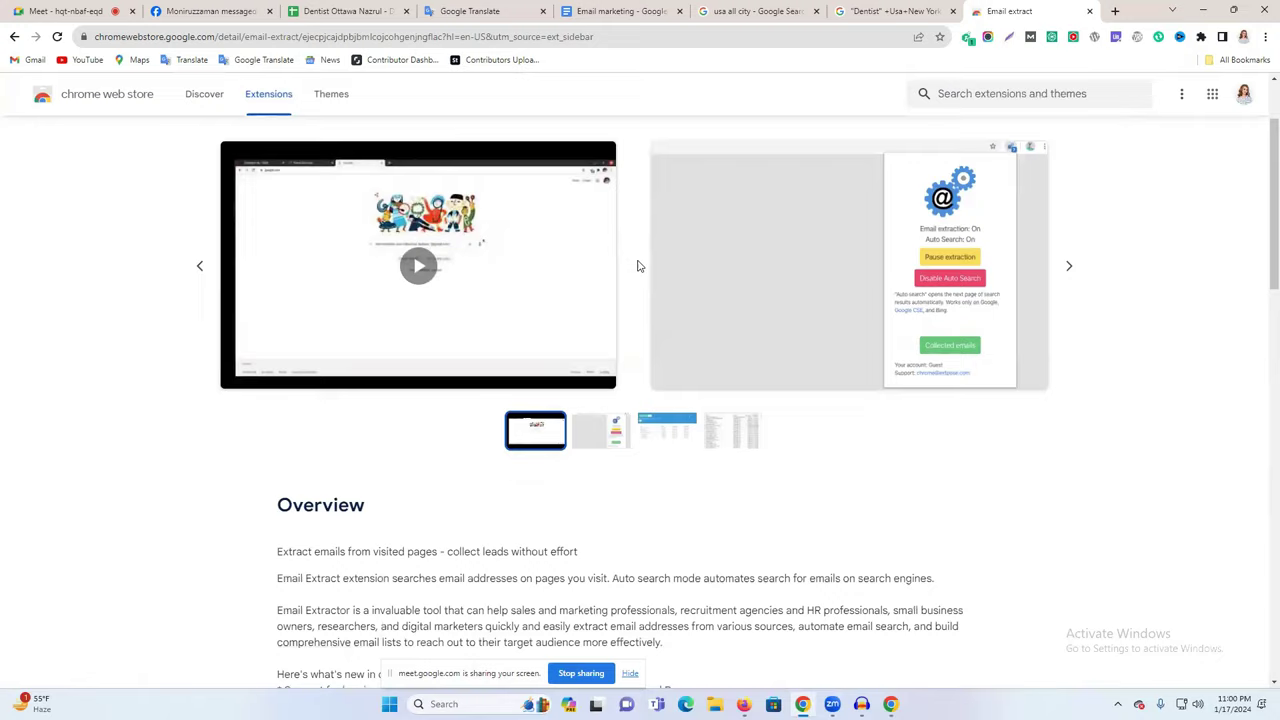
{"action": "scroll", "coordinate": [645, 295], "scroll_direction": "down", "scroll_amount": 2}
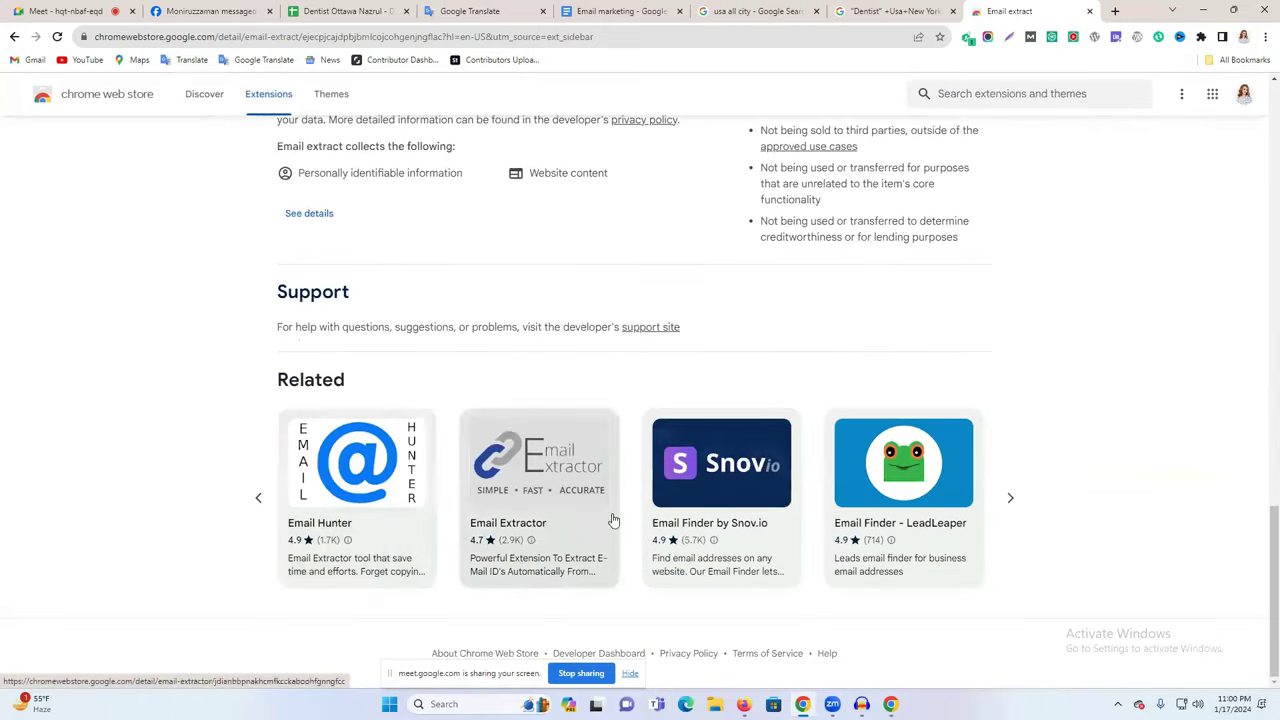
{"action": "left_click", "coordinate": [563, 483]}
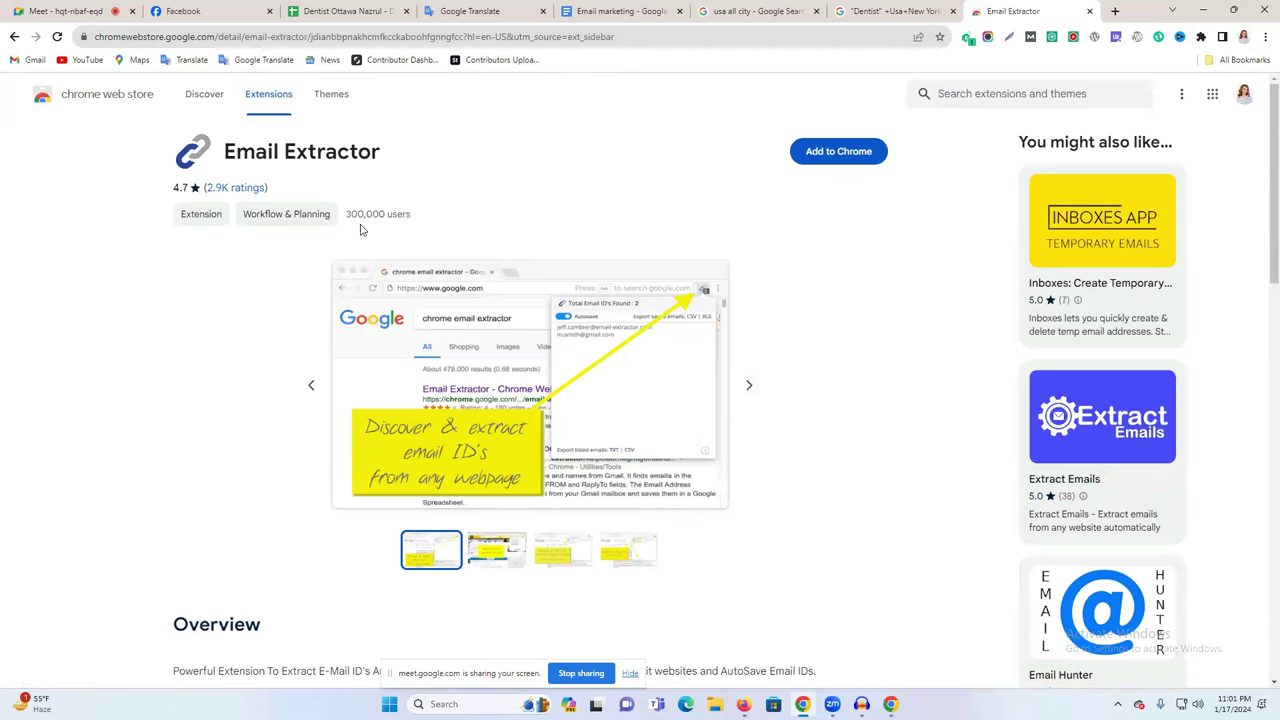
{"action": "left_click_drag", "start_coordinate": [346, 215], "coordinate": [386, 207]}
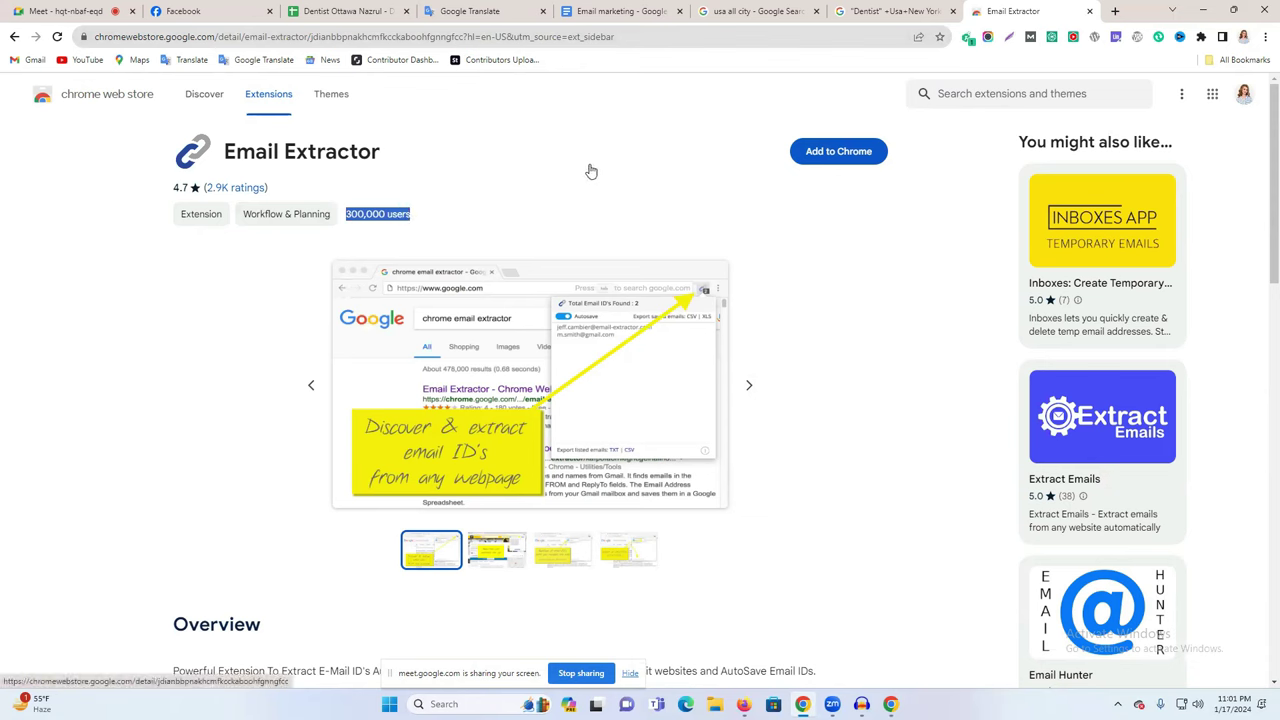
Add the Email Extractor extension to Chrome and pin it, closing its manual page and the store page
{"action": "left_click", "coordinate": [837, 160]}
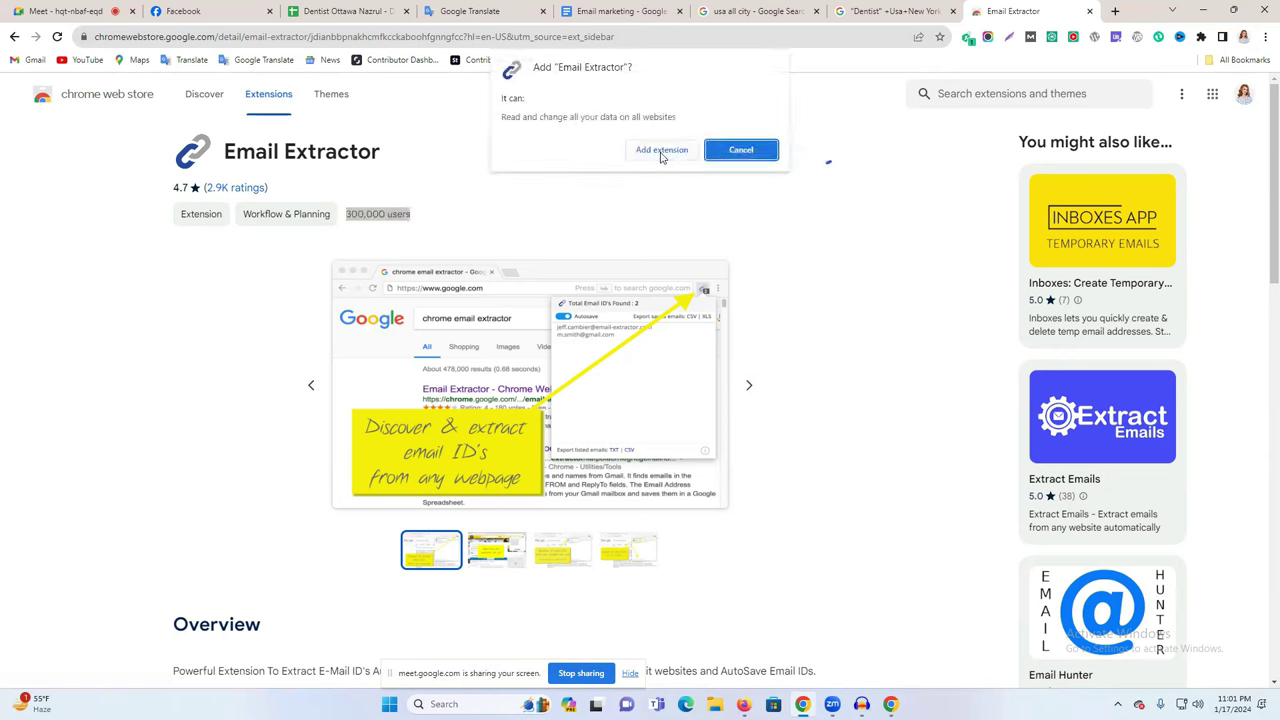
{"action": "left_click", "coordinate": [661, 149]}
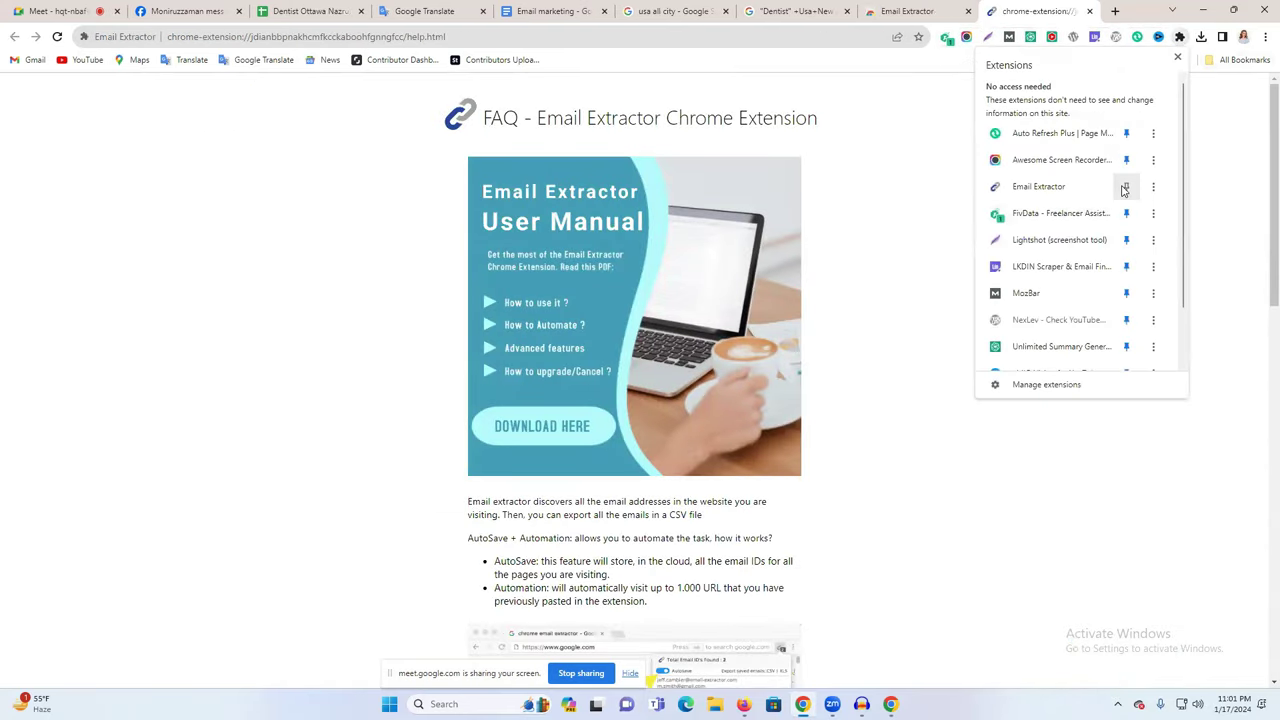
{"action": "left_click", "coordinate": [1128, 189]}
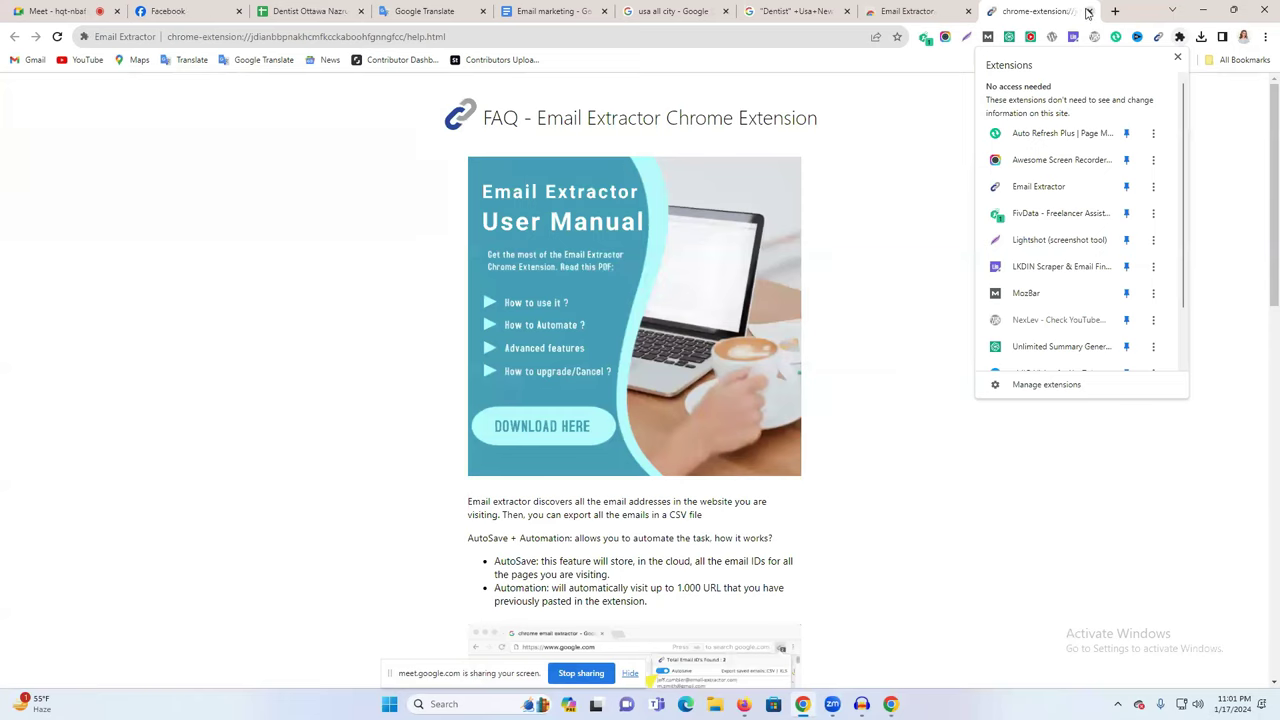
{"action": "left_click", "coordinate": [1088, 11]}
{"action": "left_click", "coordinate": [1088, 11]}
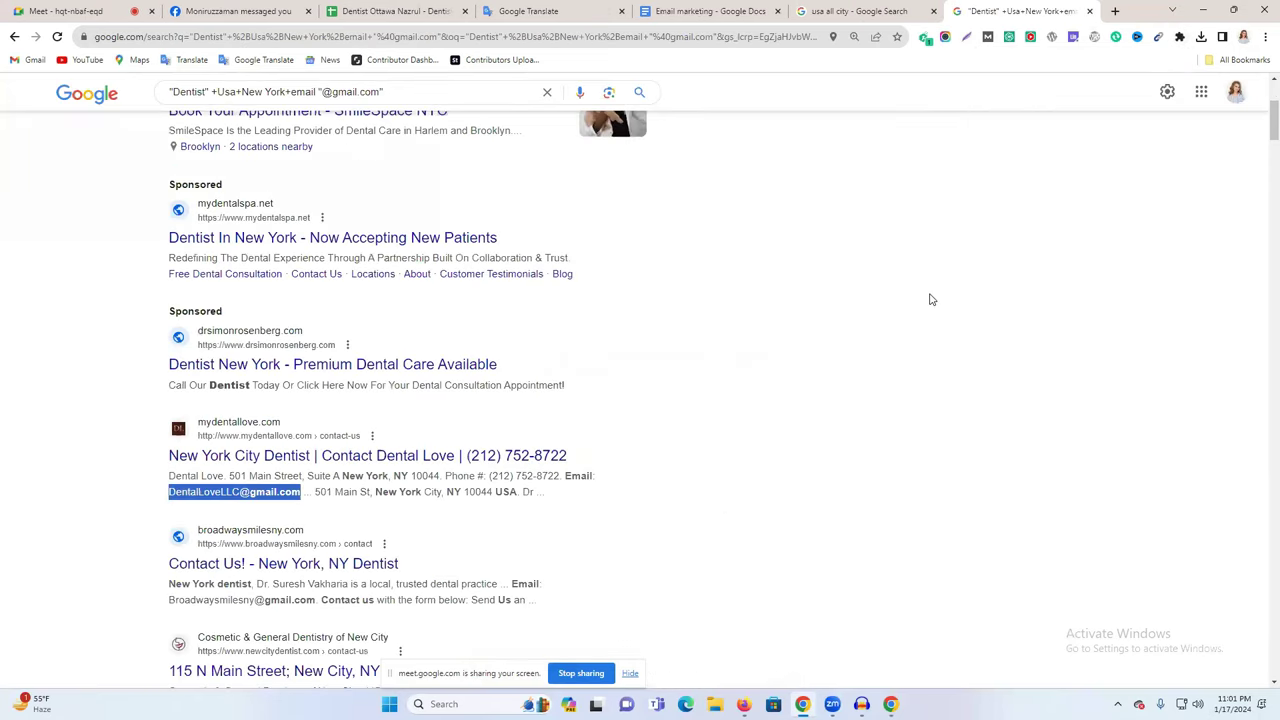
Reload the New York dentist search results page and load further results down the list
{"action": "scroll", "coordinate": [929, 297], "scroll_direction": "up", "scroll_amount": 3}
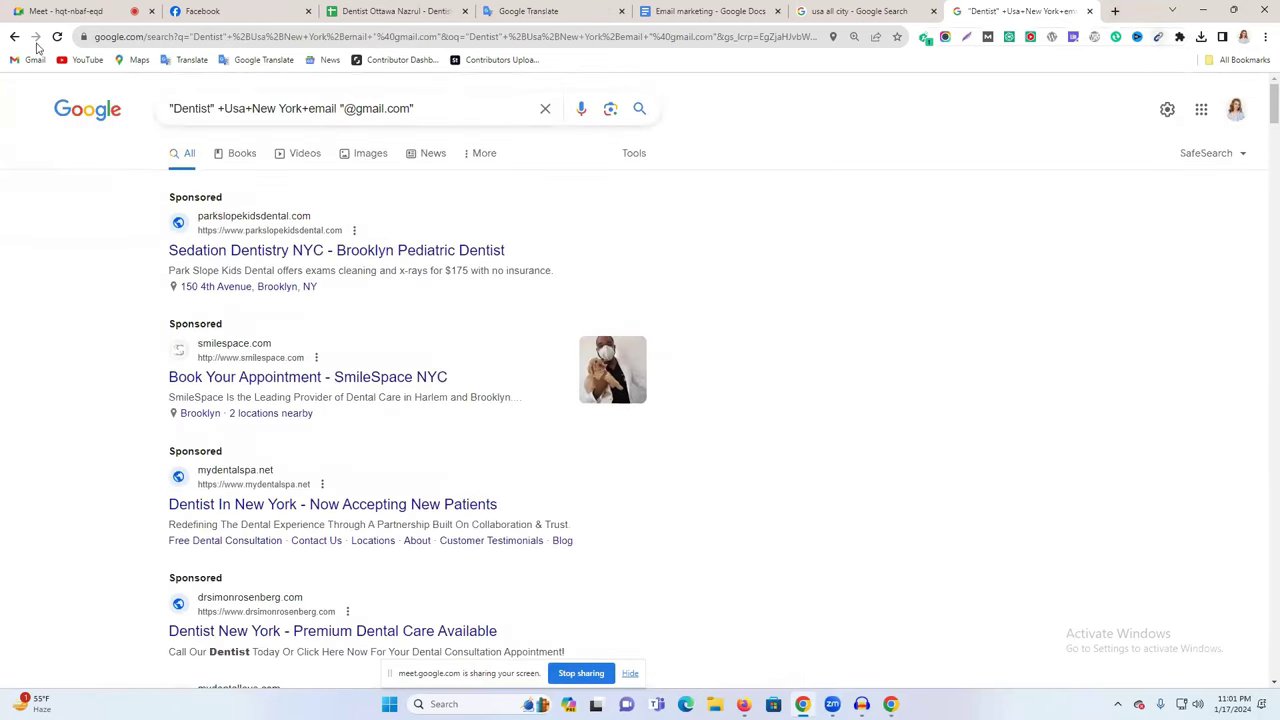
{"action": "left_click", "coordinate": [1156, 38]}
{"action": "left_click", "coordinate": [16, 38]}
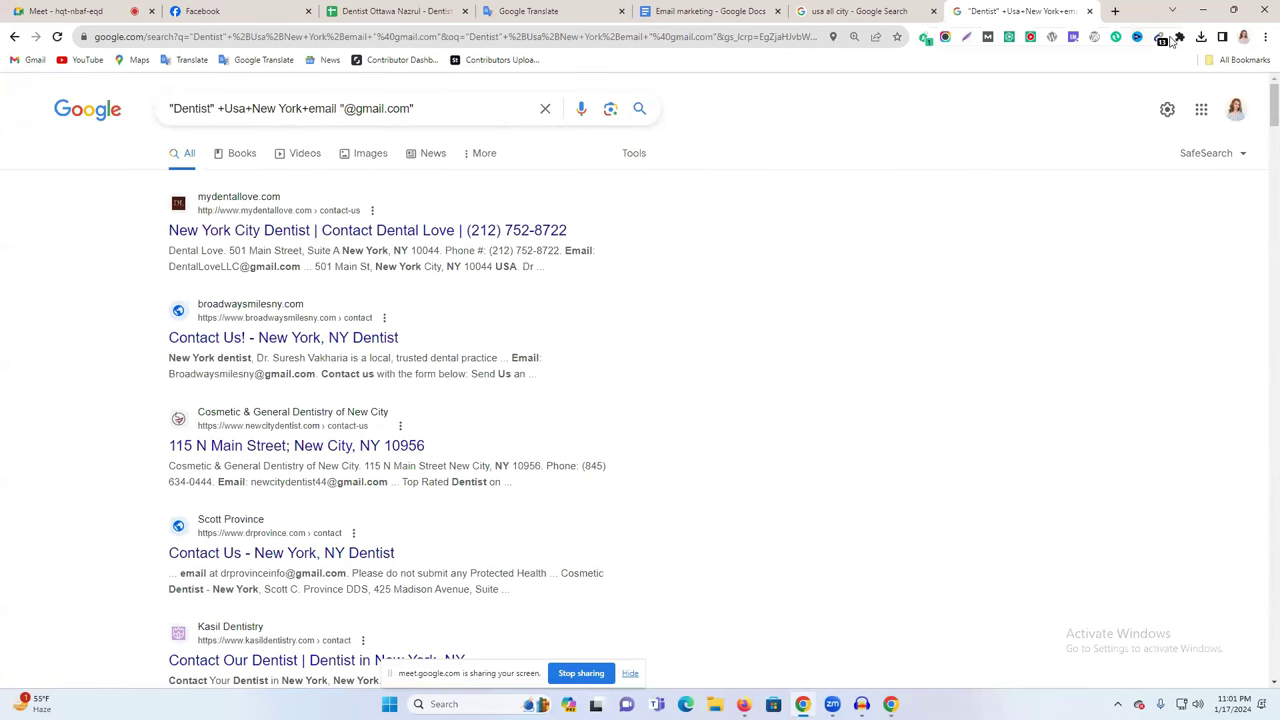
{"action": "scroll", "coordinate": [632, 403], "scroll_direction": "down", "scroll_amount": 12}
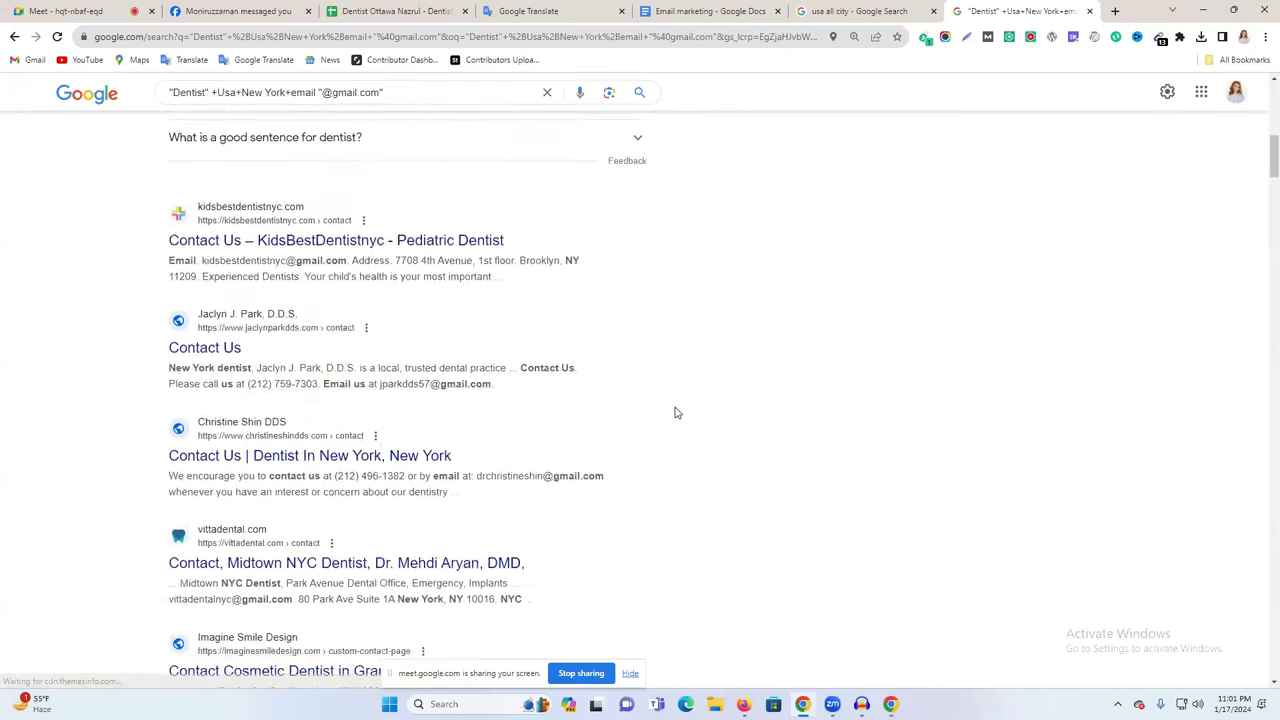
{"action": "scroll", "coordinate": [1000, 330], "scroll_direction": "down", "scroll_amount": 3}
{"action": "left_click_drag", "start_coordinate": [1260, 243], "coordinate": [1262, 458]}
{"action": "scroll", "coordinate": [702, 443], "scroll_direction": "down", "scroll_amount": 10}
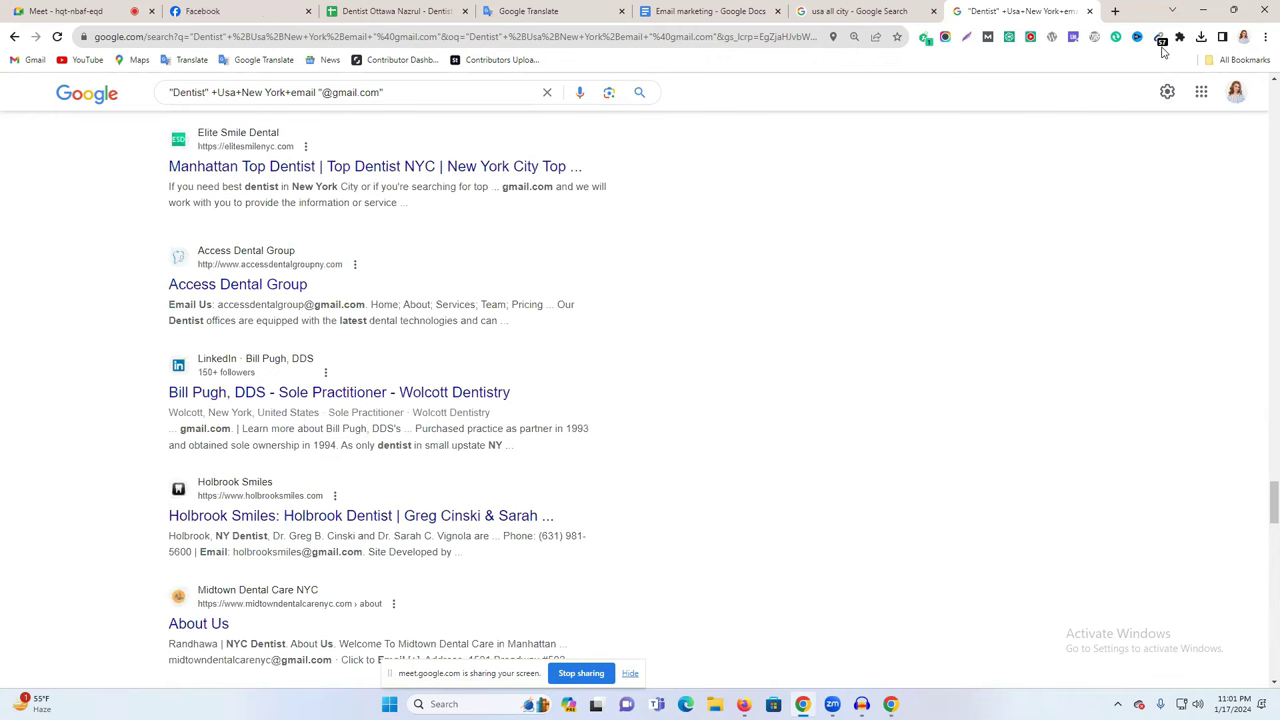
{"action": "scroll", "coordinate": [729, 434], "scroll_direction": "down", "scroll_amount": 20}
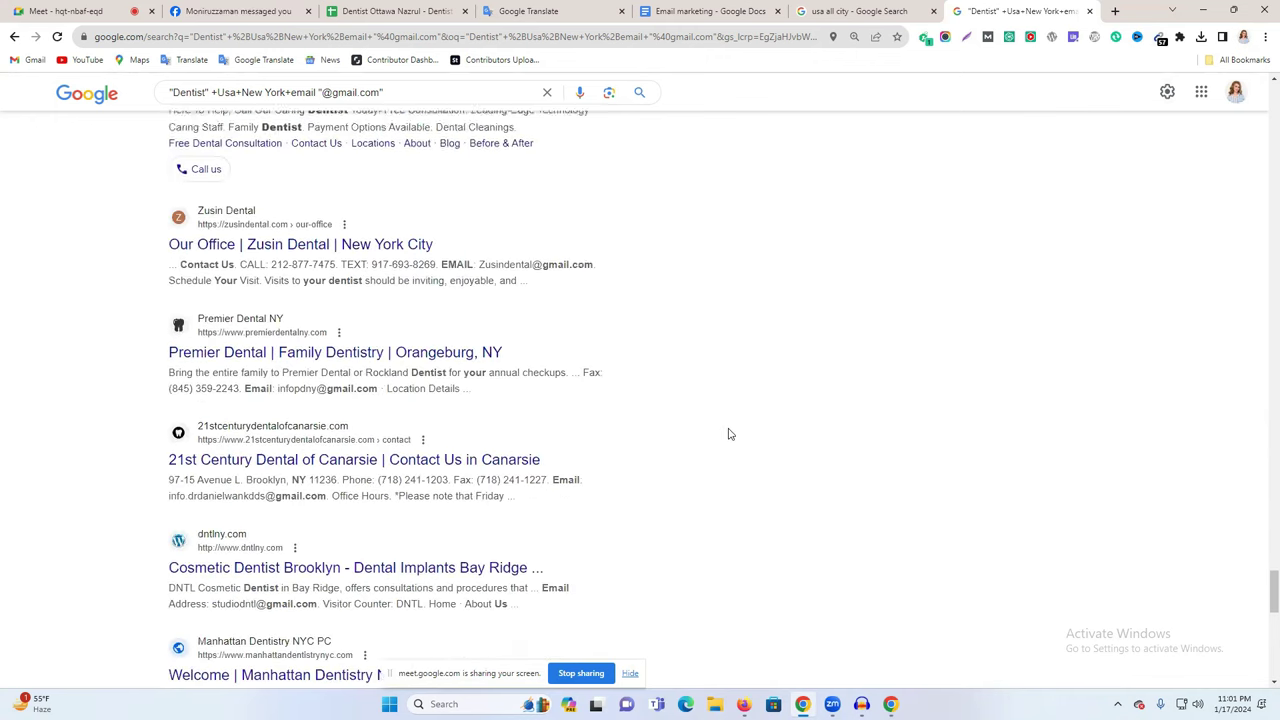
{"action": "scroll", "coordinate": [729, 434], "scroll_direction": "down", "scroll_amount": 10}
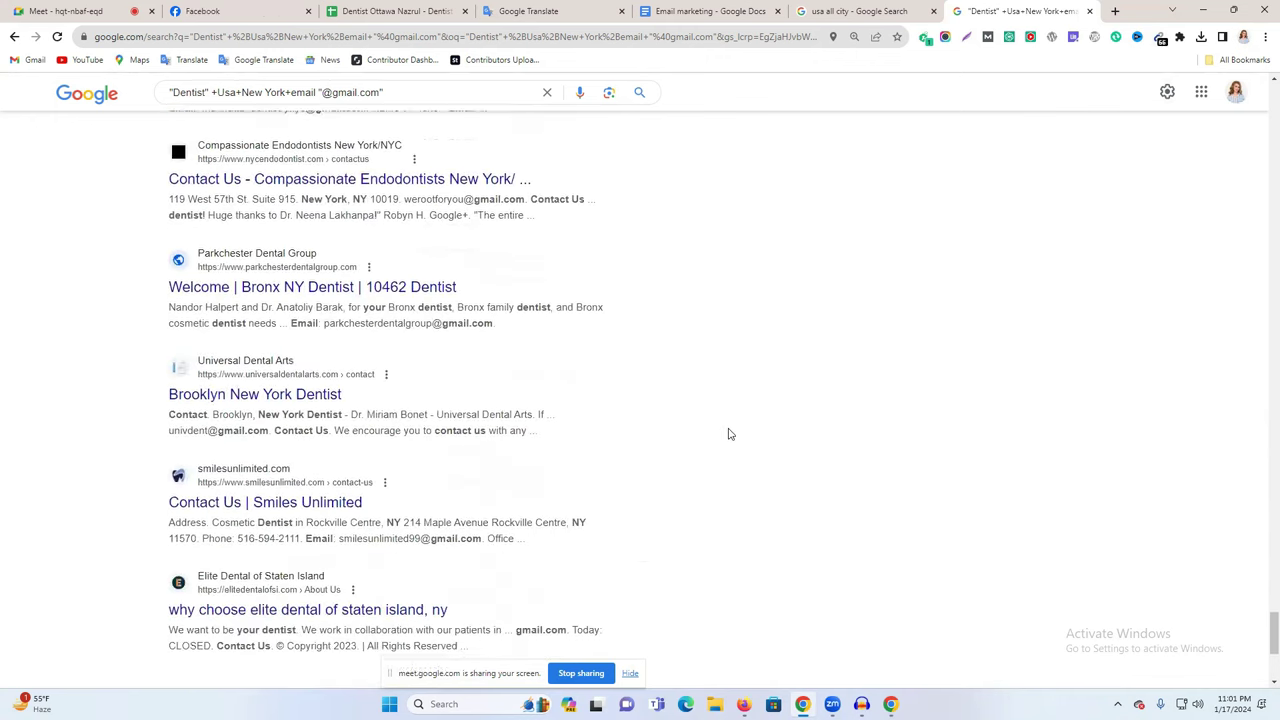
Load four more batches of results at the end of the New York dentist list
{"action": "left_click", "coordinate": [510, 563]}
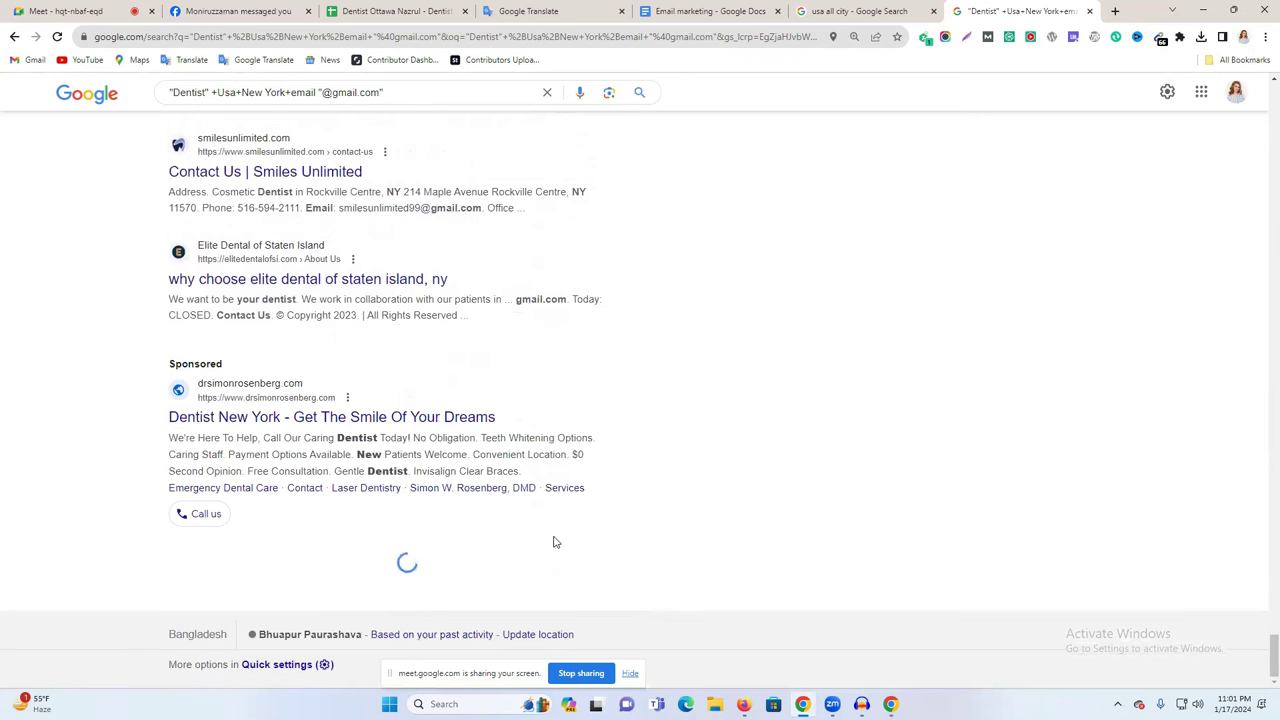
{"action": "scroll", "coordinate": [556, 542], "scroll_direction": "down", "scroll_amount": 10}
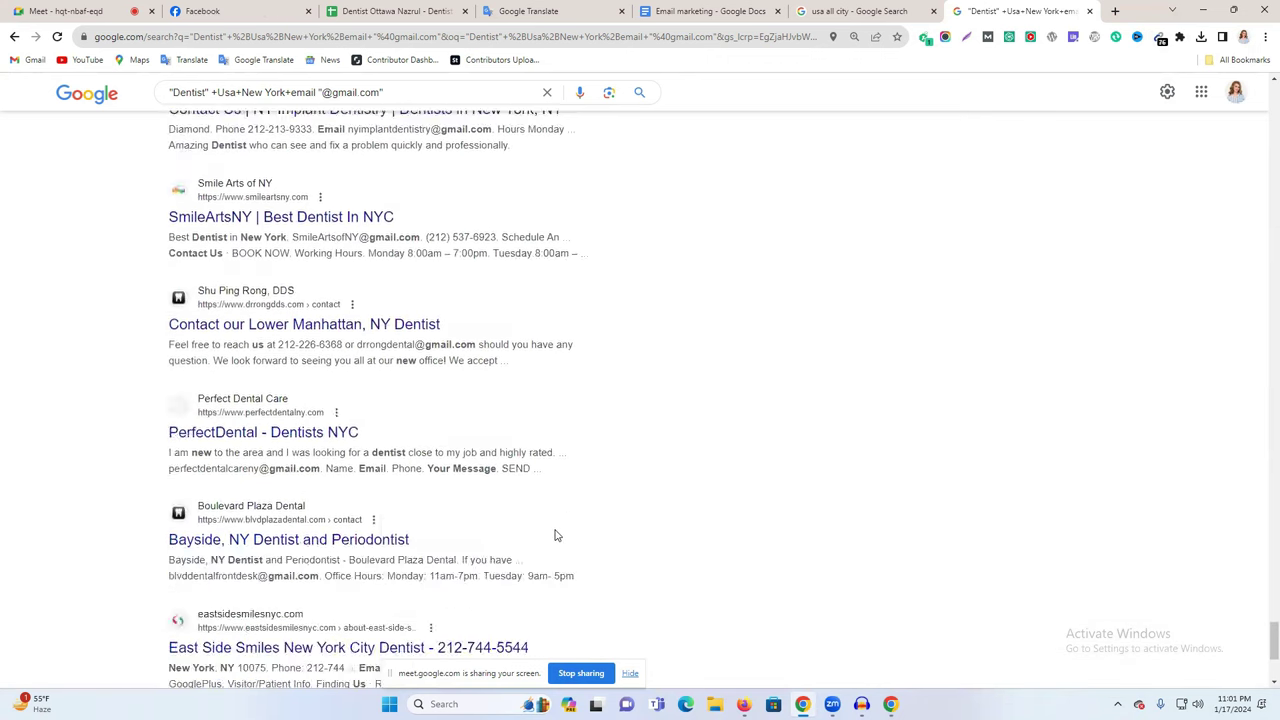
{"action": "left_click", "coordinate": [482, 563]}
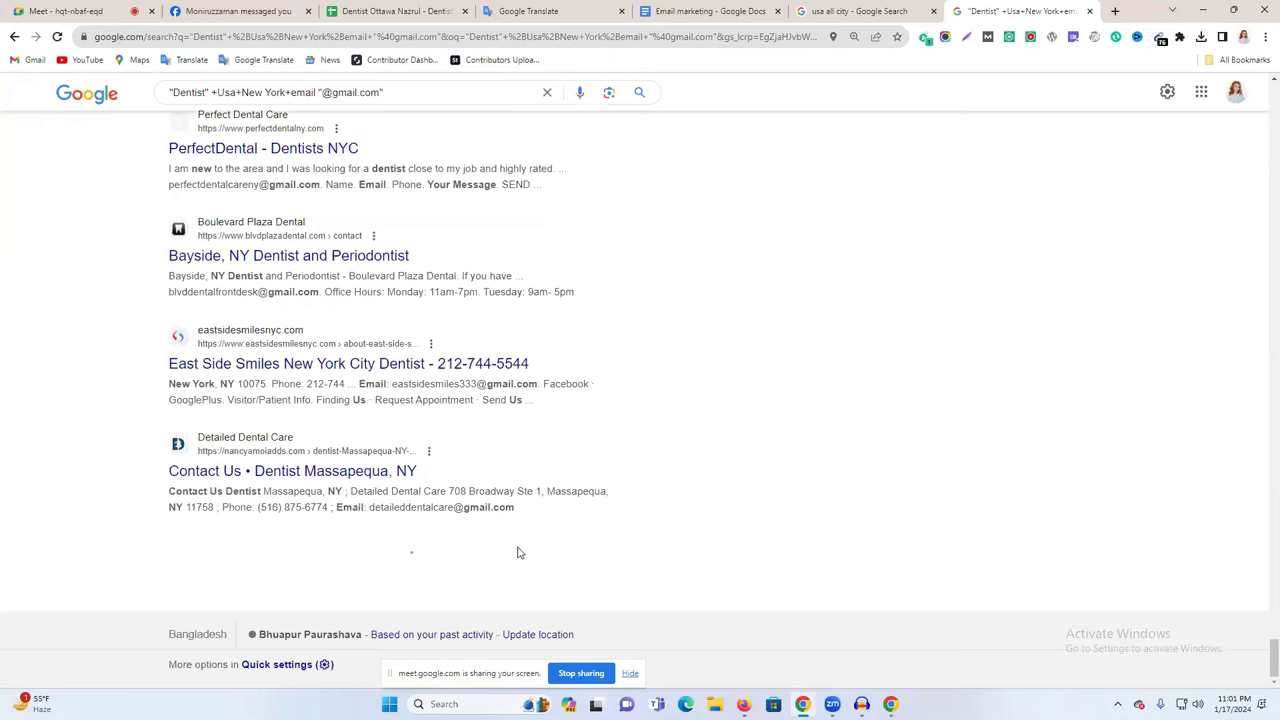
{"action": "scroll", "coordinate": [556, 542], "scroll_direction": "down", "scroll_amount": 12}
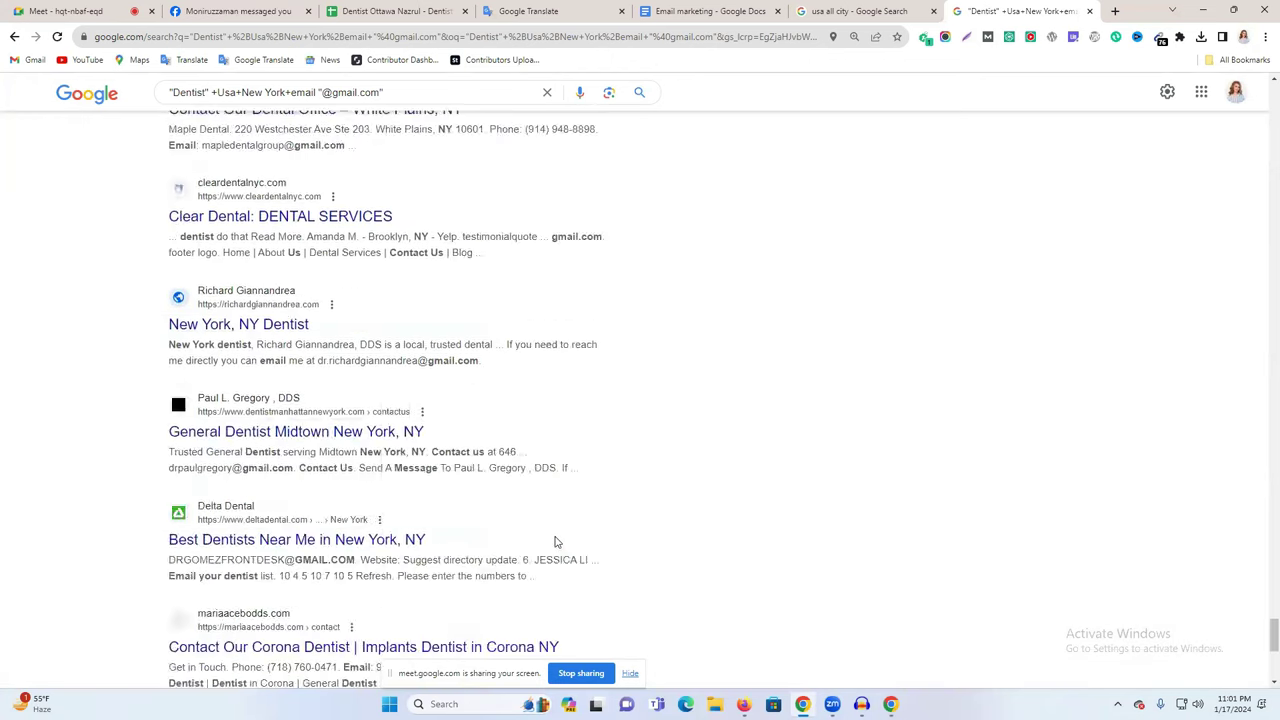
{"action": "left_click", "coordinate": [490, 563]}
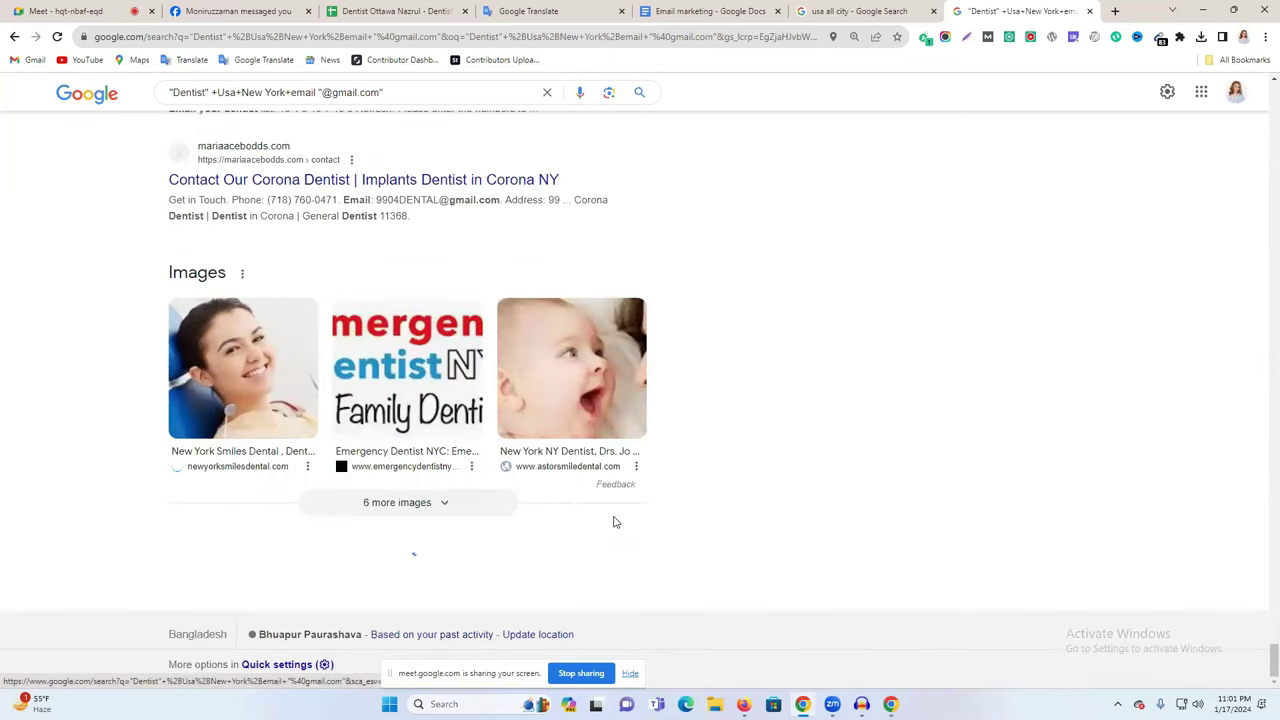
{"action": "scroll", "coordinate": [679, 508], "scroll_direction": "down", "scroll_amount": 10}
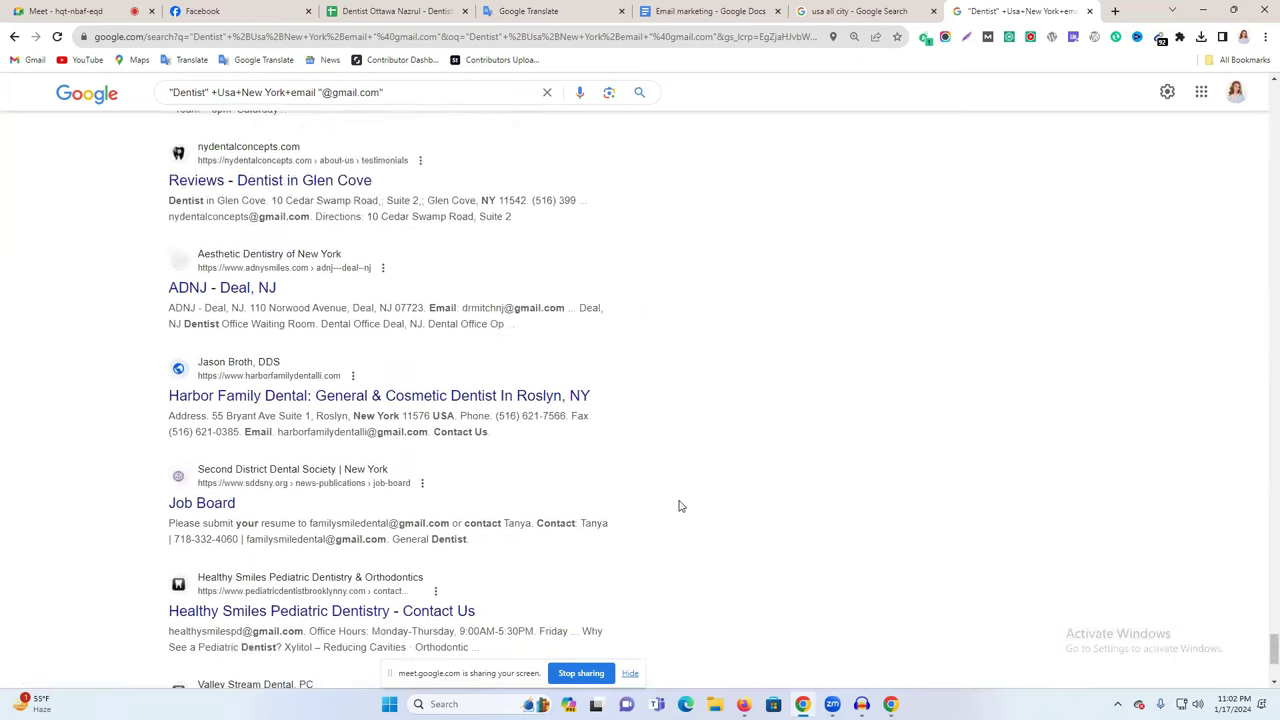
{"action": "scroll", "coordinate": [679, 506], "scroll_direction": "down", "scroll_amount": 1}
{"action": "left_click", "coordinate": [414, 563]}
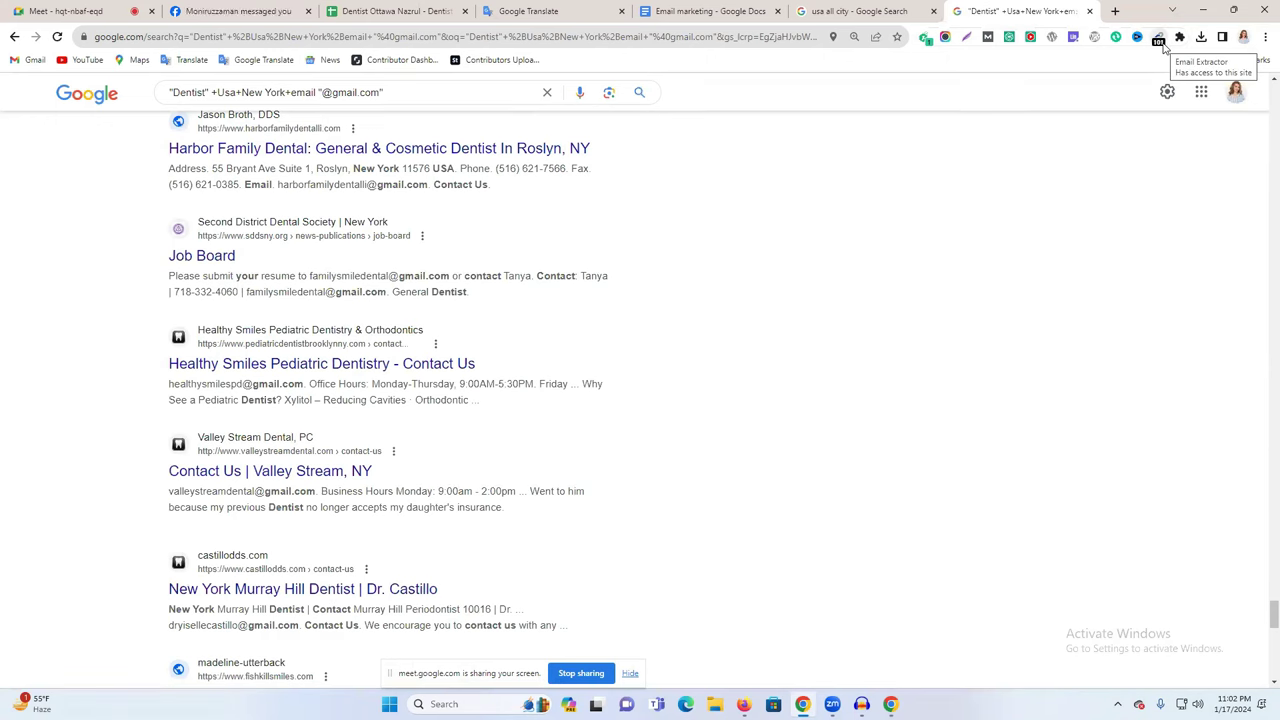
Open Email Extractor's list of found addresses and copy every address in it
{"action": "left_click", "coordinate": [1158, 40]}
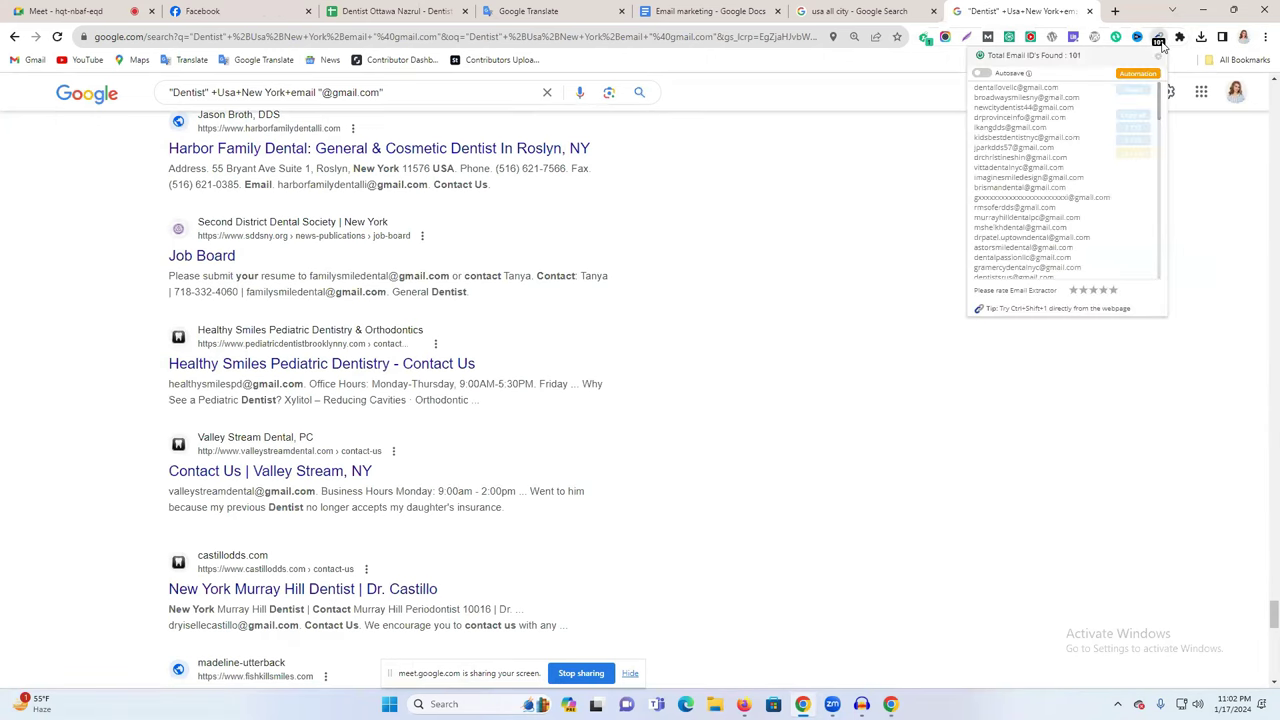
{"action": "left_click_drag", "start_coordinate": [978, 90], "coordinate": [1079, 284]}
{"action": "right_click", "coordinate": [1021, 232]}
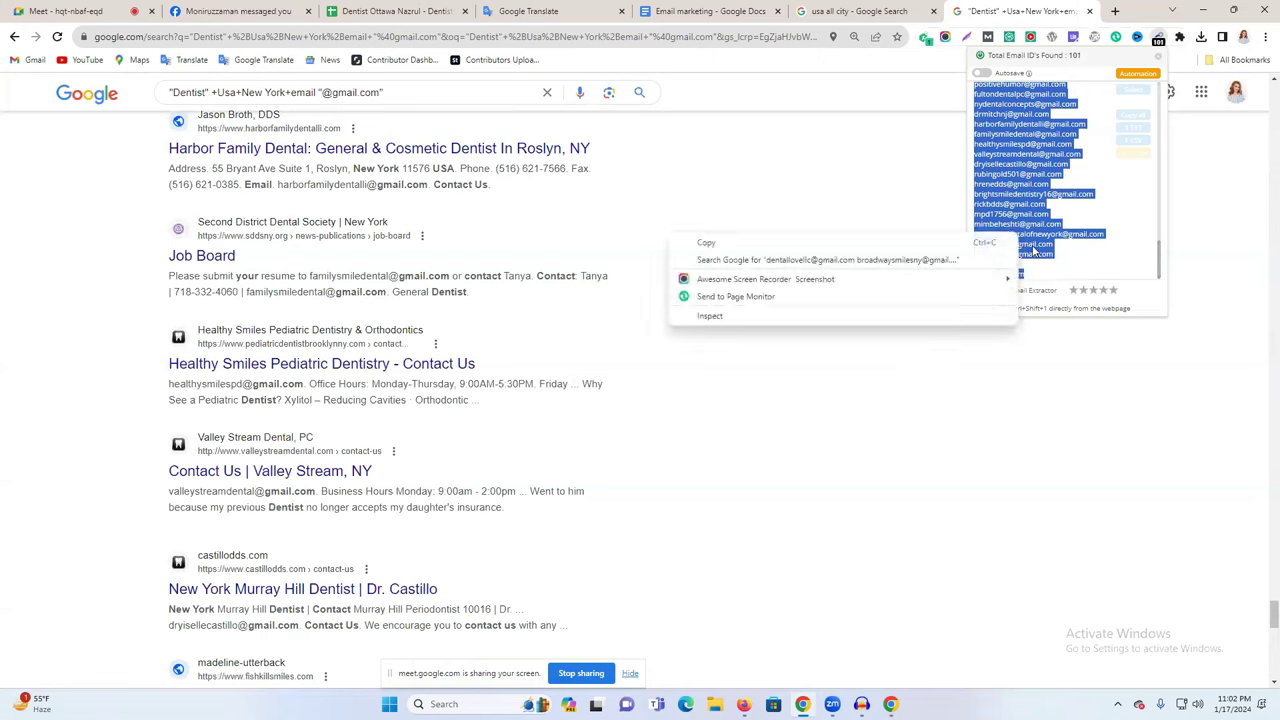
{"action": "left_click", "coordinate": [778, 243]}
{"action": "right_click", "coordinate": [1029, 172]}
{"action": "left_click", "coordinate": [891, 180]}
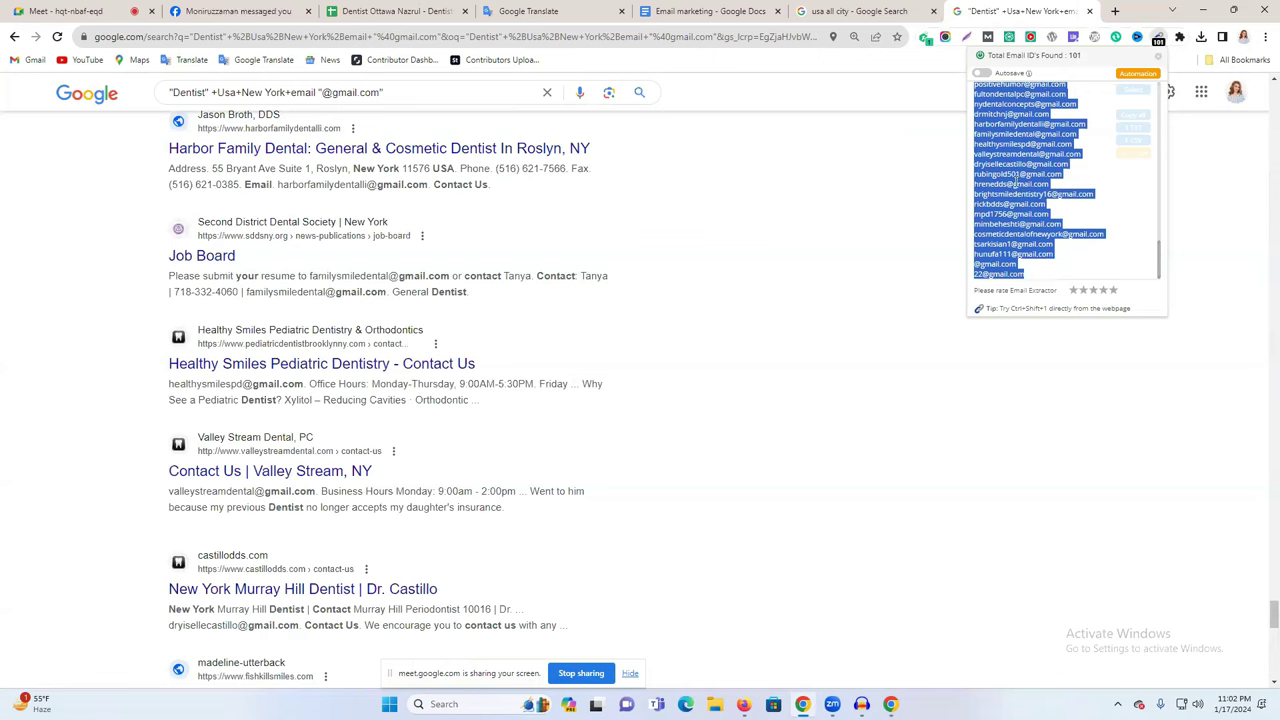
In a new browser tab, switch to another Google account and open its Google Drive
{"action": "left_click", "coordinate": [1115, 11]}
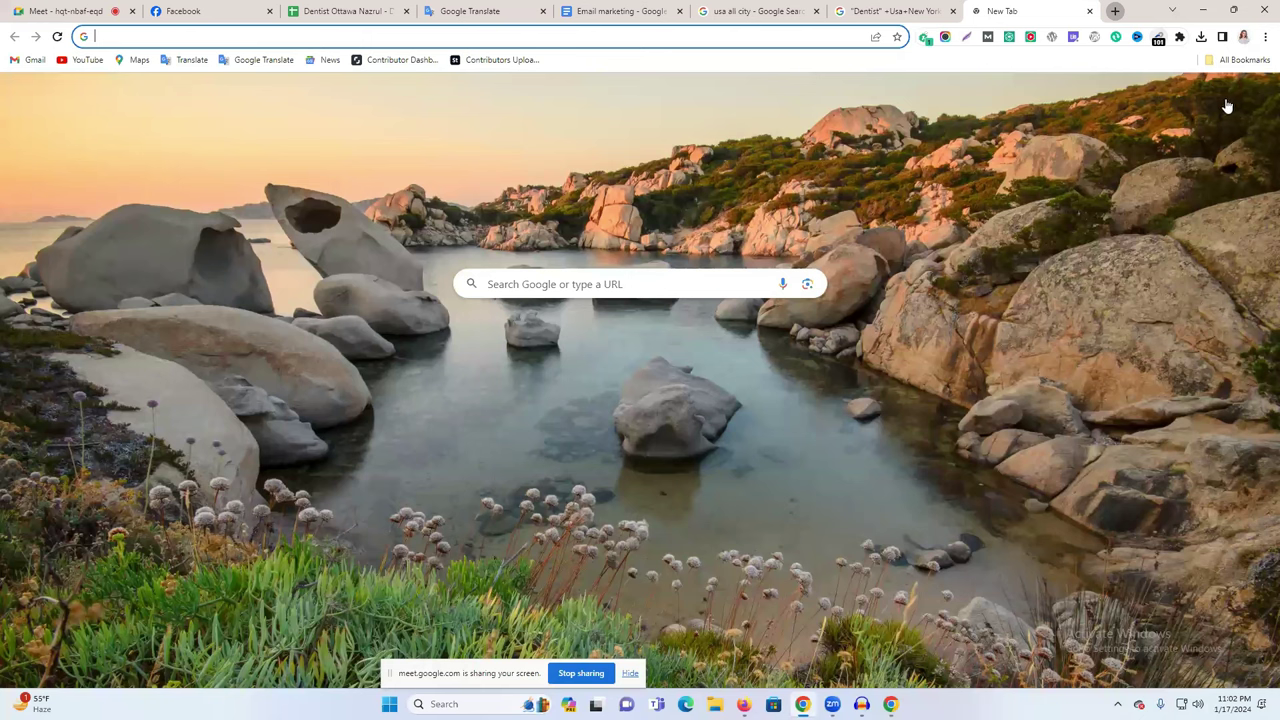
{"action": "left_click", "coordinate": [1256, 97]}
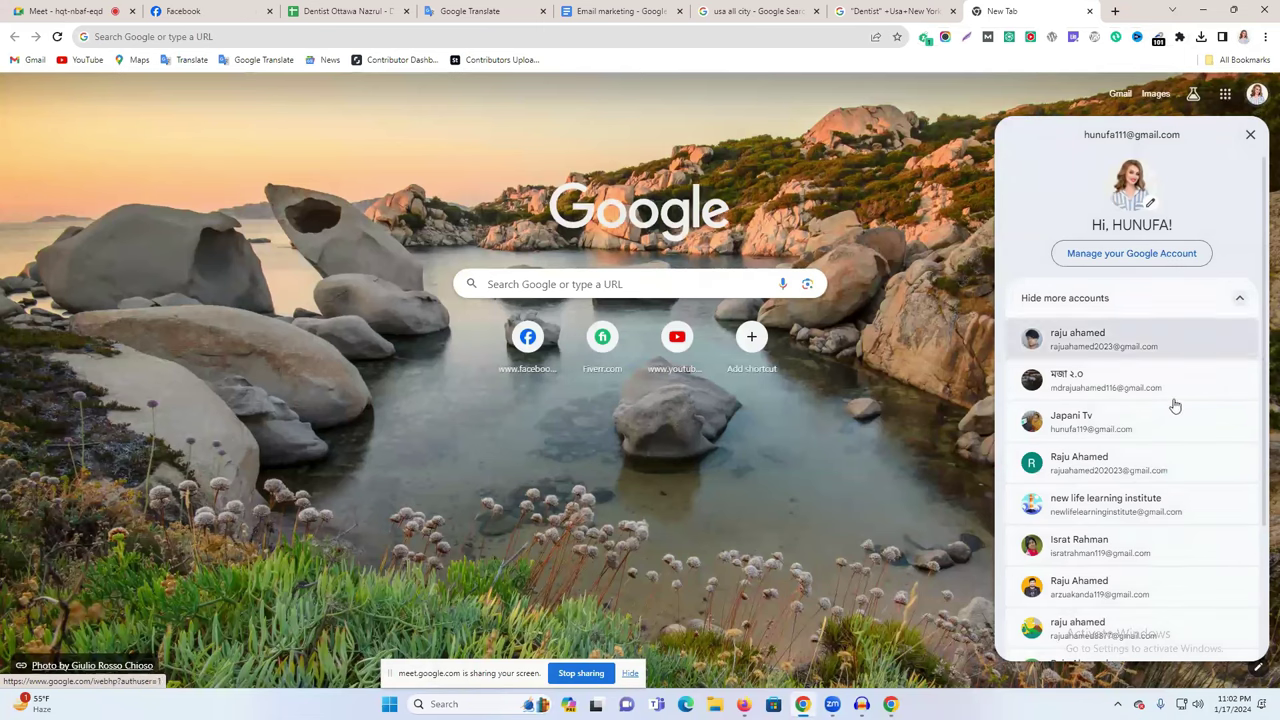
{"action": "left_click", "coordinate": [1117, 470]}
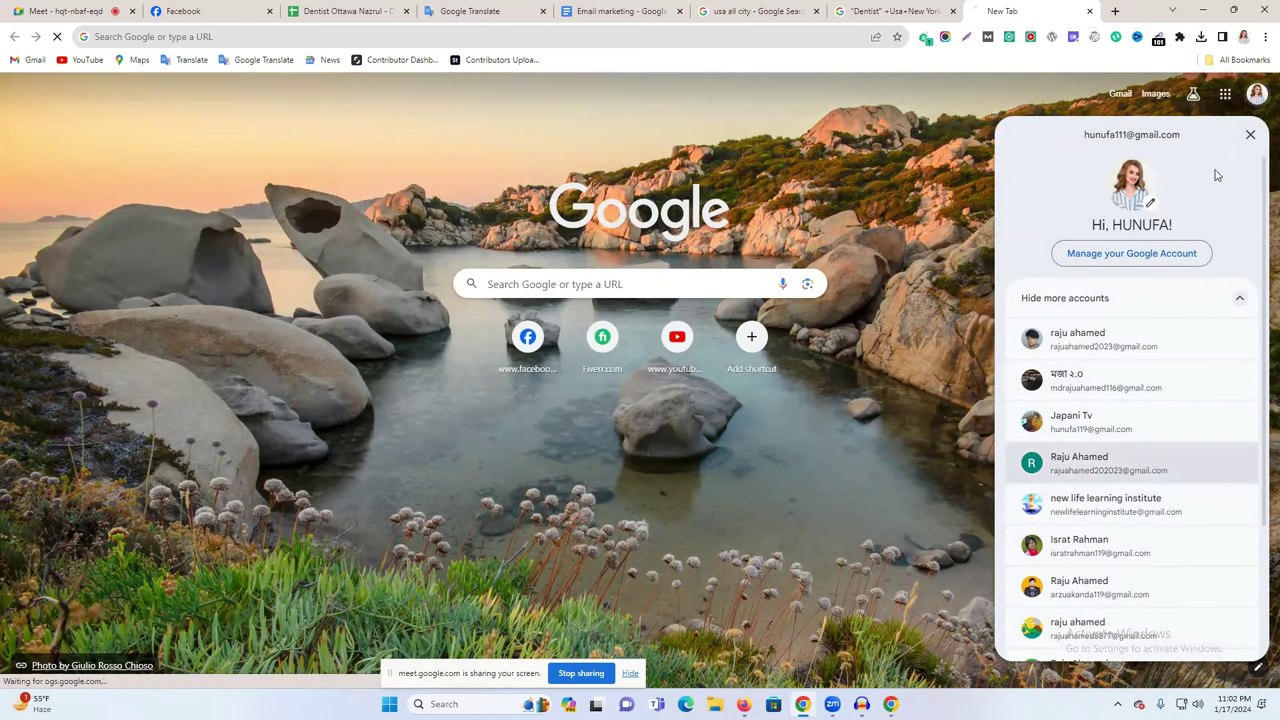
{"action": "left_click", "coordinate": [1220, 95]}
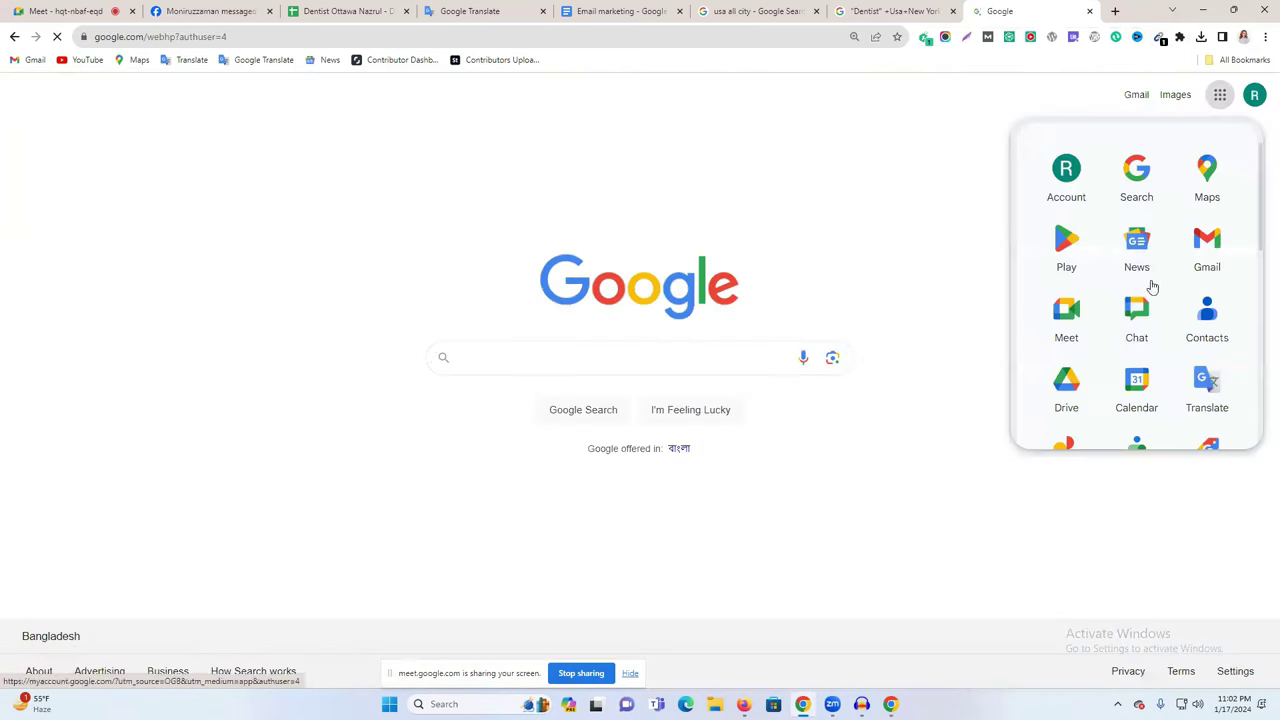
{"action": "left_click", "coordinate": [1067, 395]}
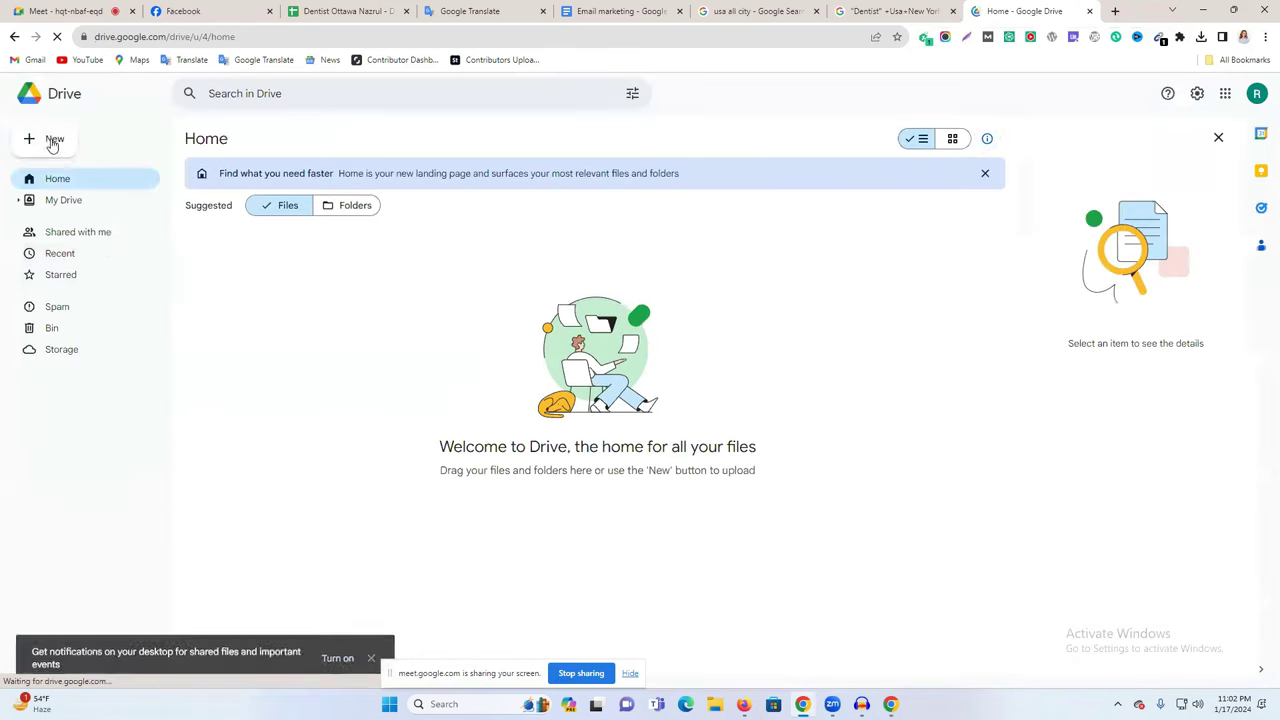
Create a blank Google Sheets spreadsheet from Drive and close the Drive page
{"action": "left_click", "coordinate": [50, 138]}
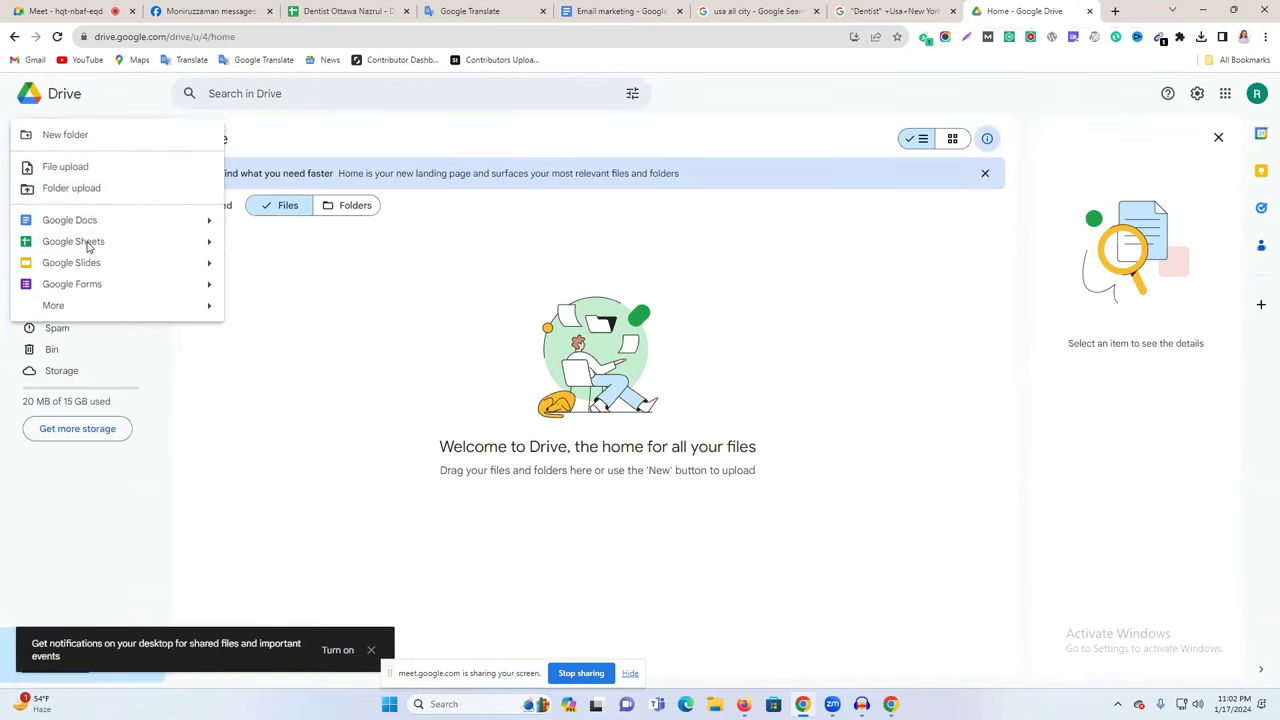
{"action": "left_click", "coordinate": [86, 243]}
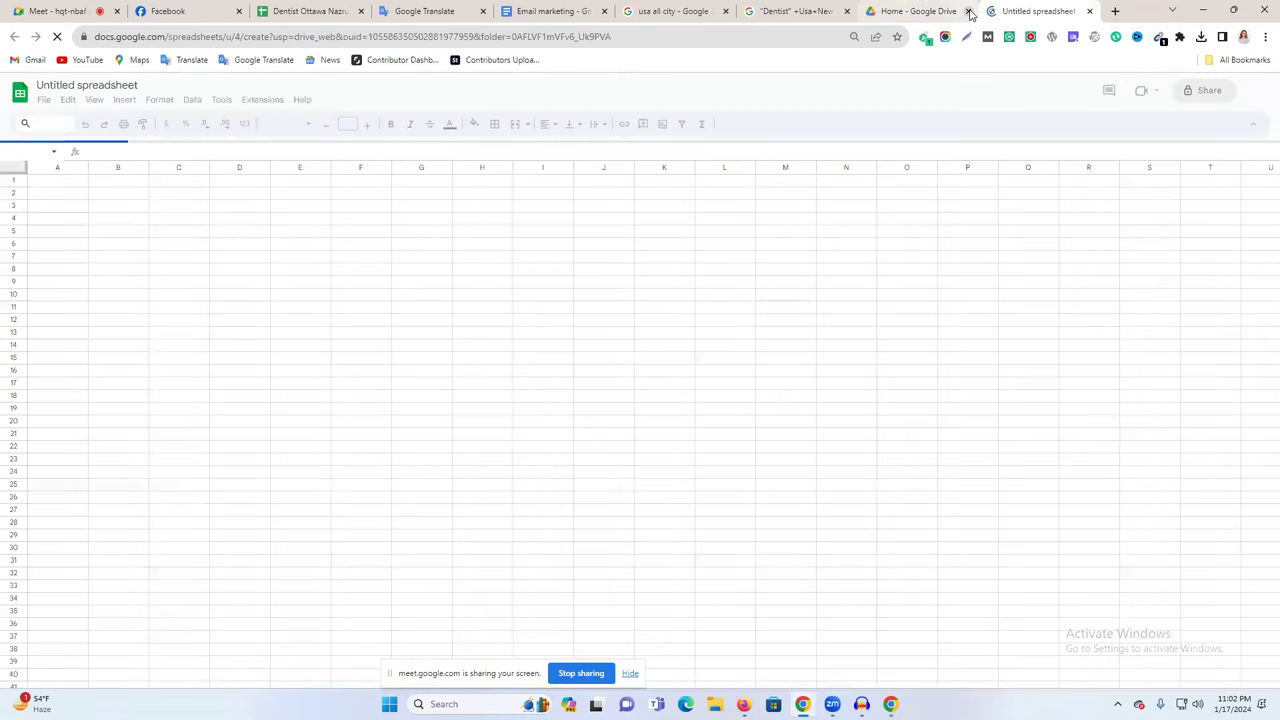
{"action": "left_click", "coordinate": [78, 88]}
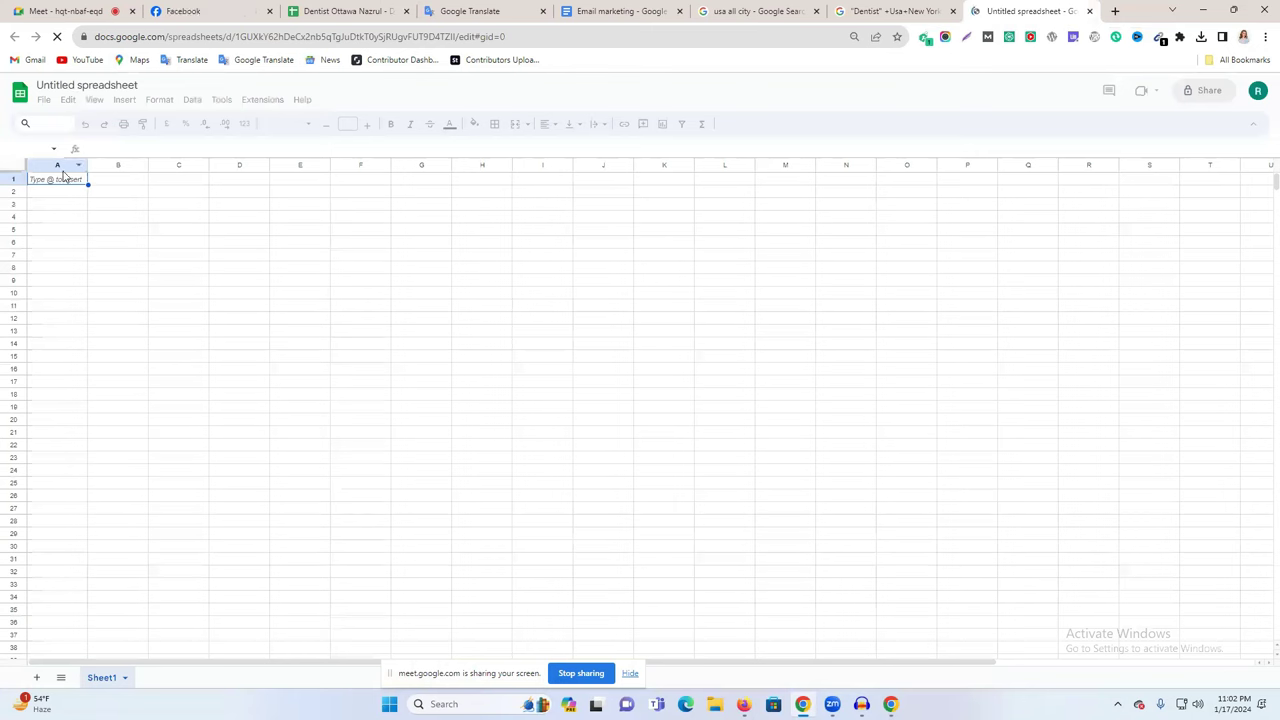
Enter the headers "NO" in A1 and "Email" in B1, narrowing column A and widening column B
{"action": "double_click", "coordinate": [60, 181]}
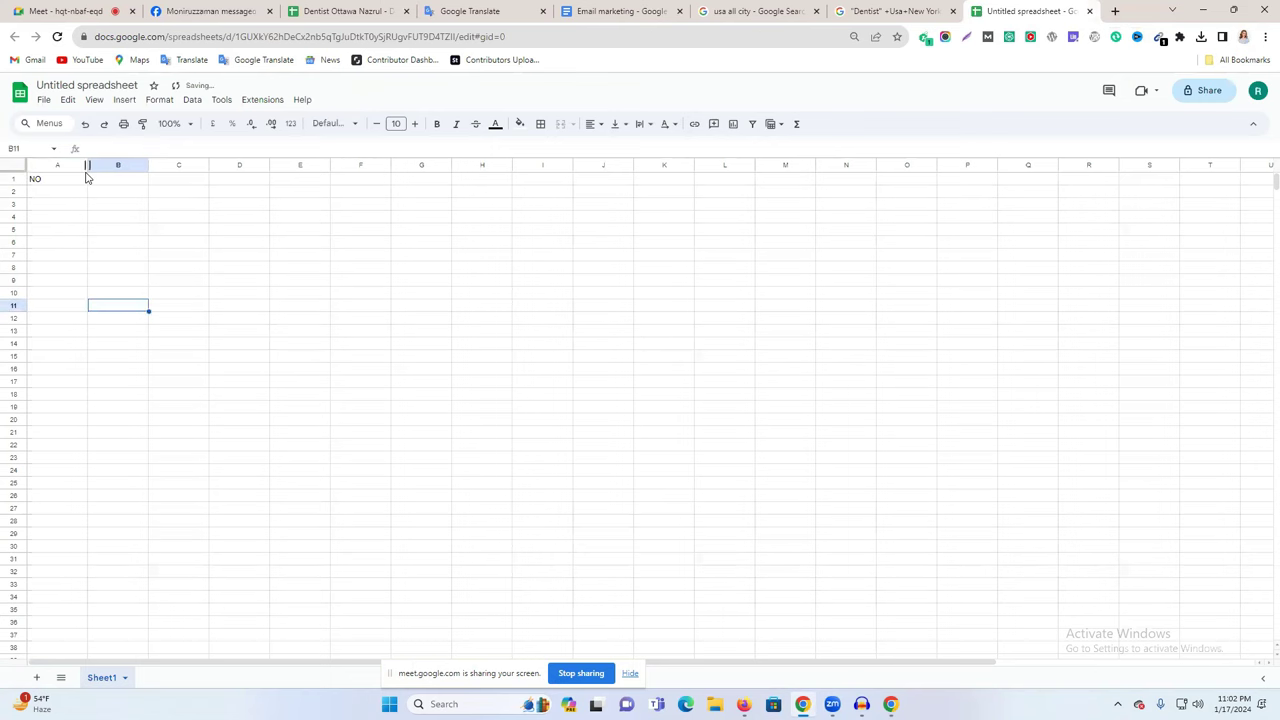
{"action": "left_click_drag", "start_coordinate": [87, 165], "coordinate": [237, 165]}
{"action": "left_click", "coordinate": [77, 180]}
{"action": "double_click", "coordinate": [97, 181]}
{"action": "type", "text": "Email"}
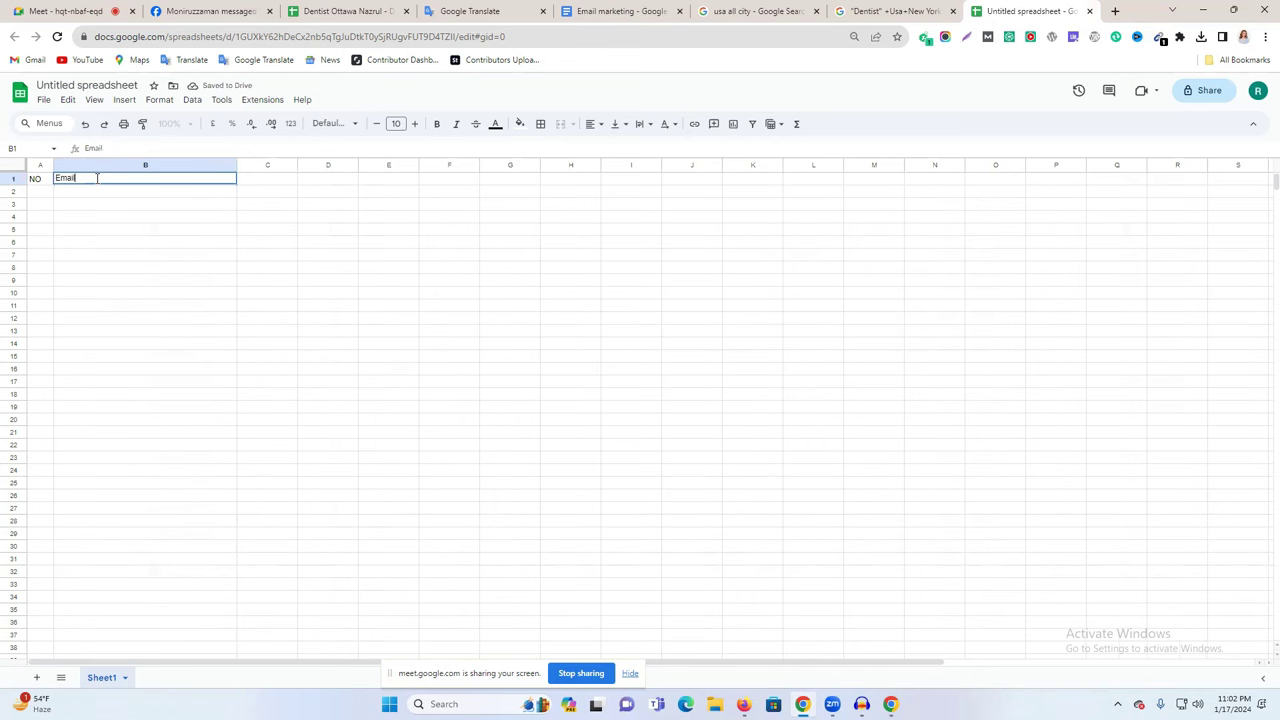
Set header row 1 to font size 15 and centre its text horizontally
{"action": "left_click", "coordinate": [13, 179]}
{"action": "left_click", "coordinate": [416, 124]}
{"action": "left_click", "coordinate": [416, 124]}
{"action": "left_click", "coordinate": [416, 124]}
{"action": "left_click", "coordinate": [416, 124]}
{"action": "left_click", "coordinate": [416, 124]}
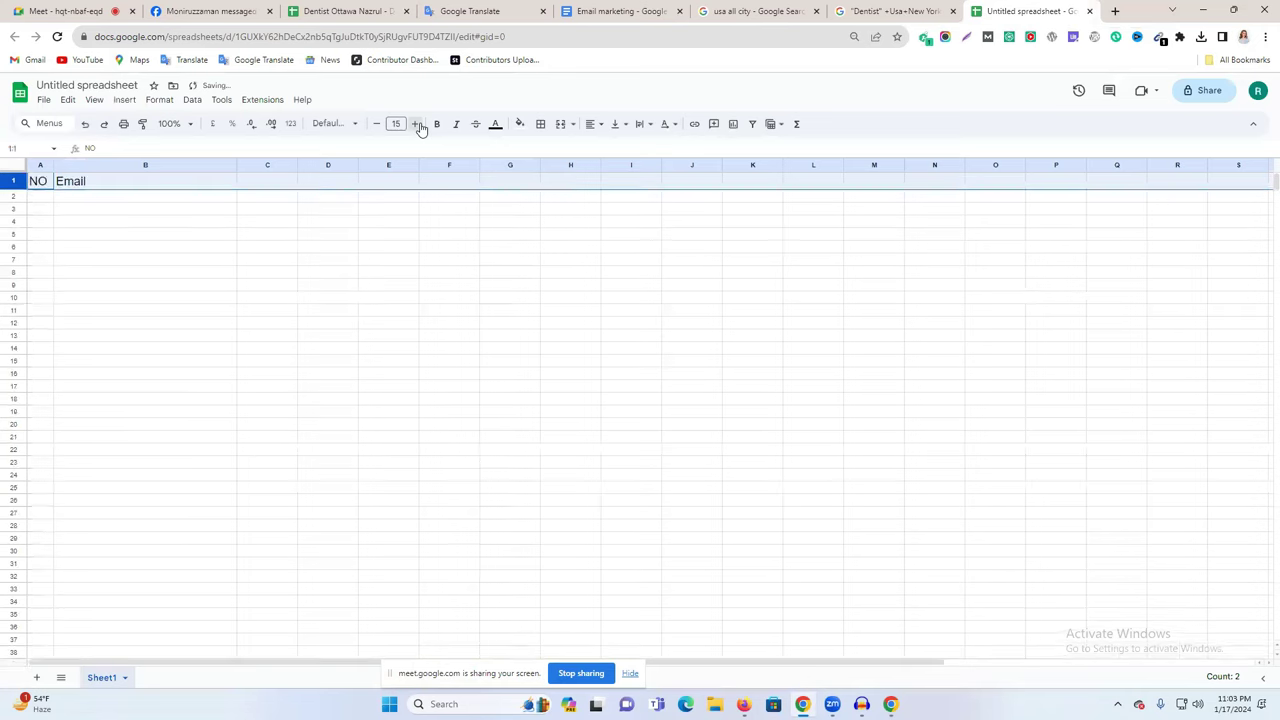
{"action": "left_click", "coordinate": [590, 124]}
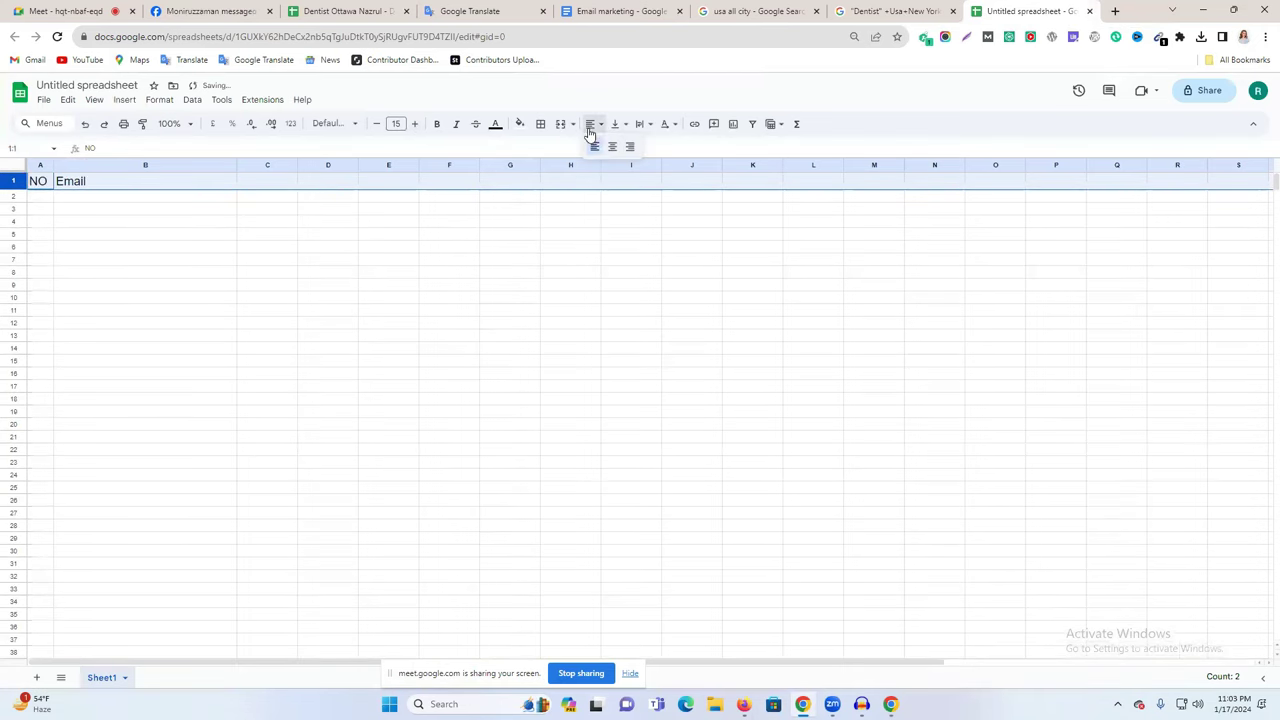
{"action": "left_click", "coordinate": [612, 143]}
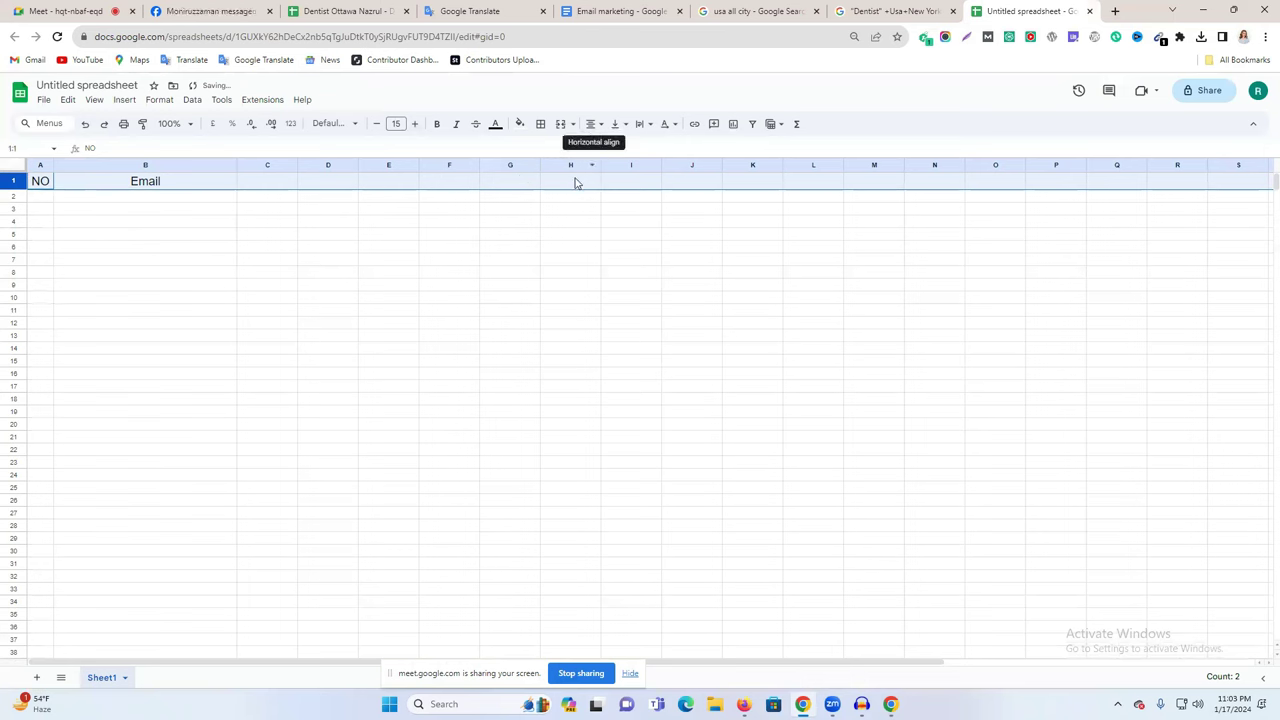
{"action": "left_click", "coordinate": [133, 211]}
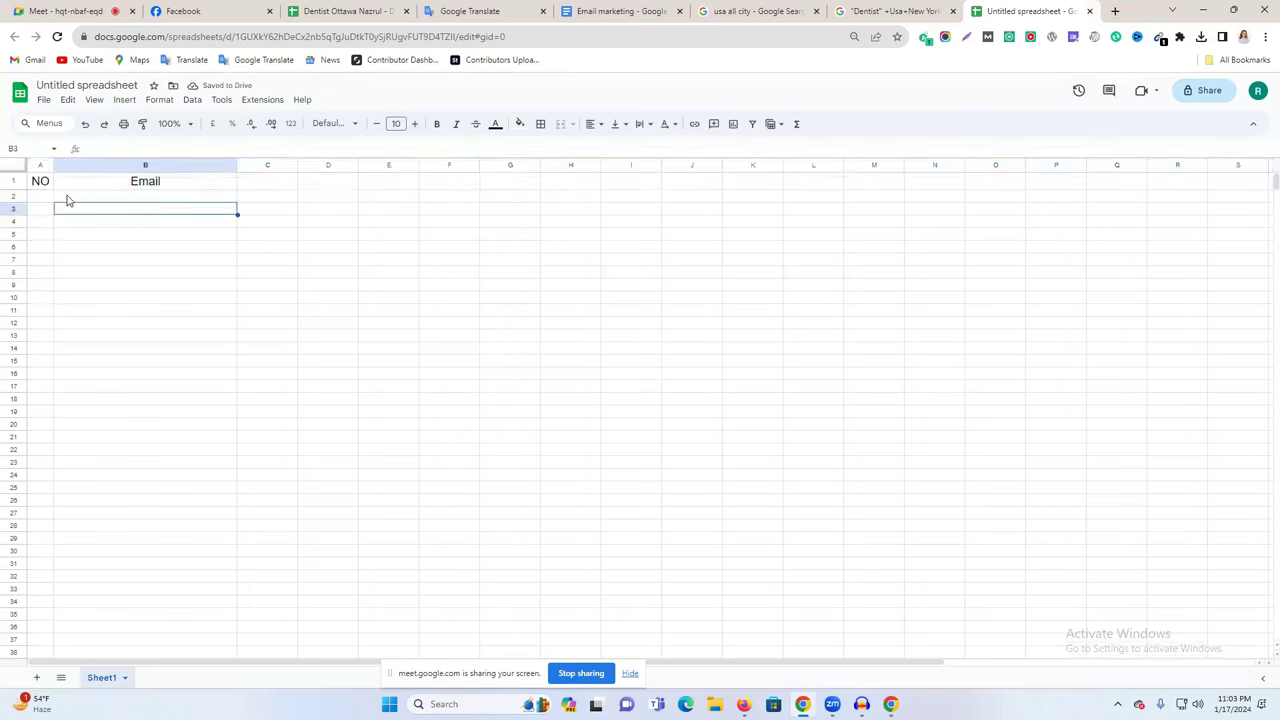
Fill the whole header row 1 with yellow
{"action": "left_click", "coordinate": [12, 181]}
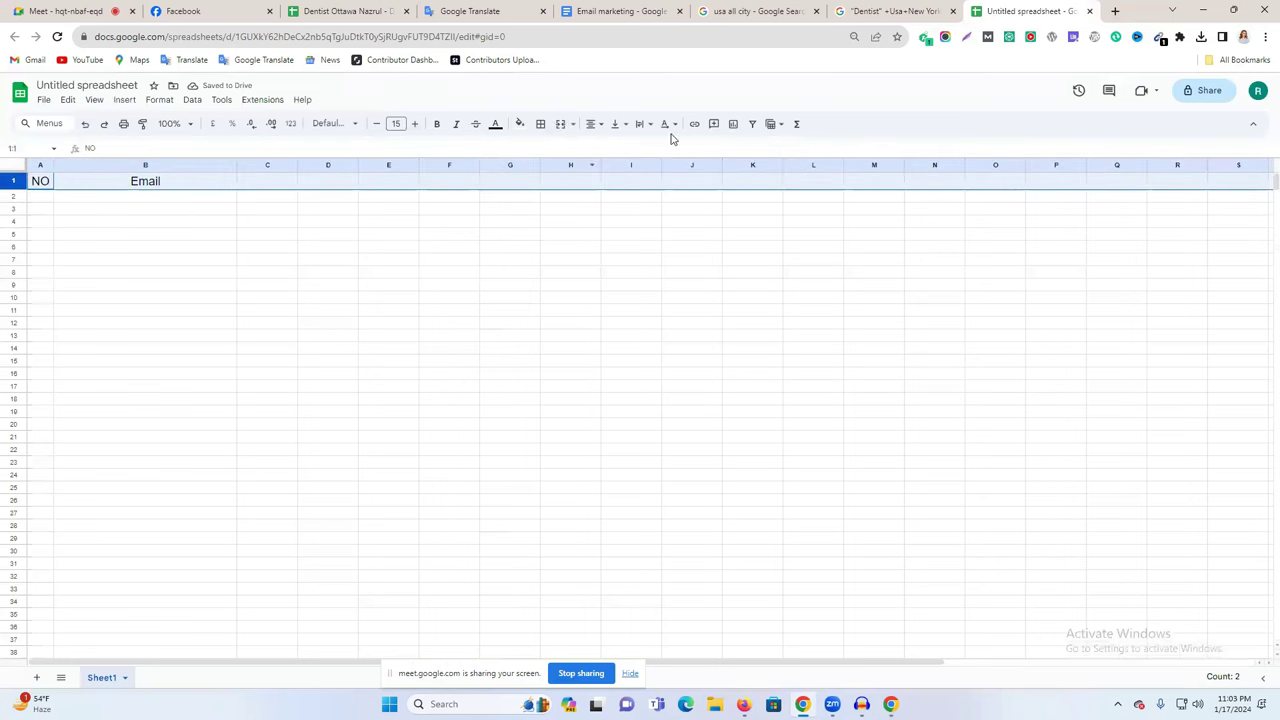
{"action": "left_click", "coordinate": [520, 126]}
{"action": "left_click", "coordinate": [561, 178]}
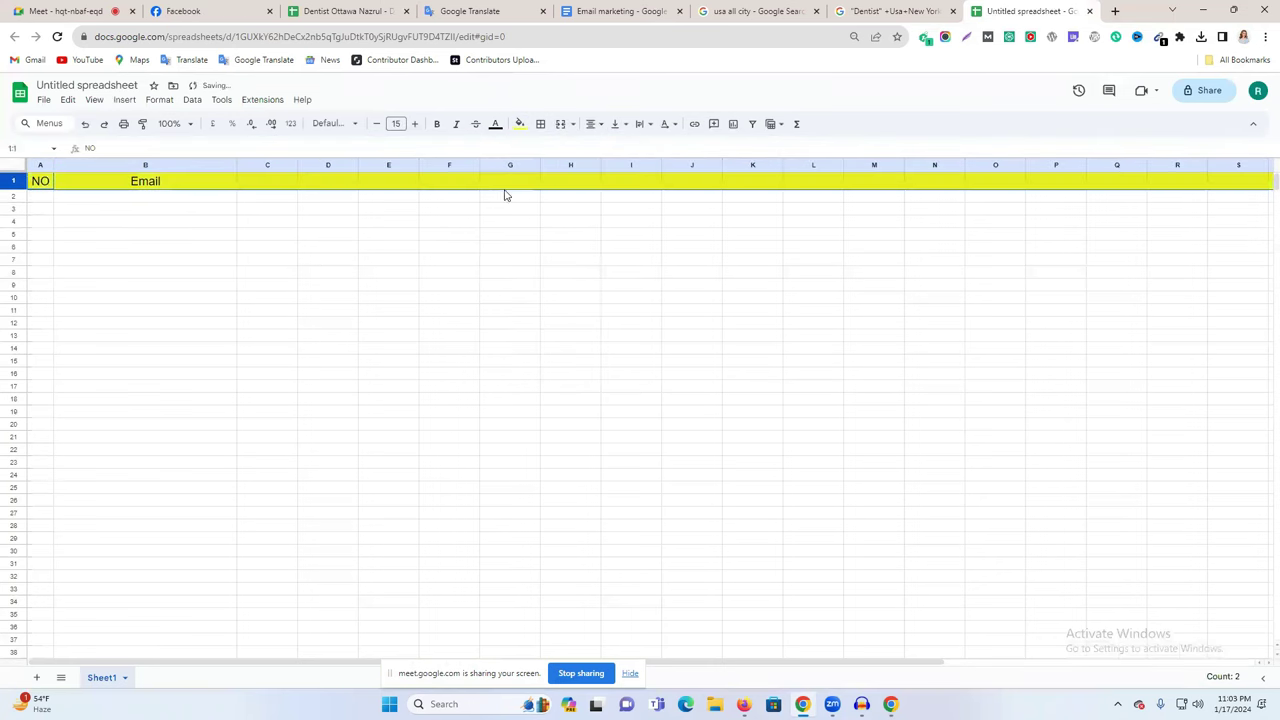
Raise the header row's font size to 21 and widen the Email and NO columns
{"action": "left_click", "coordinate": [416, 124]}
{"action": "left_click", "coordinate": [416, 124]}
{"action": "left_click", "coordinate": [416, 124]}
{"action": "left_click", "coordinate": [416, 124]}
{"action": "left_click", "coordinate": [416, 124]}
{"action": "left_click", "coordinate": [416, 124]}
{"action": "left_click_drag", "start_coordinate": [237, 164], "coordinate": [344, 164]}
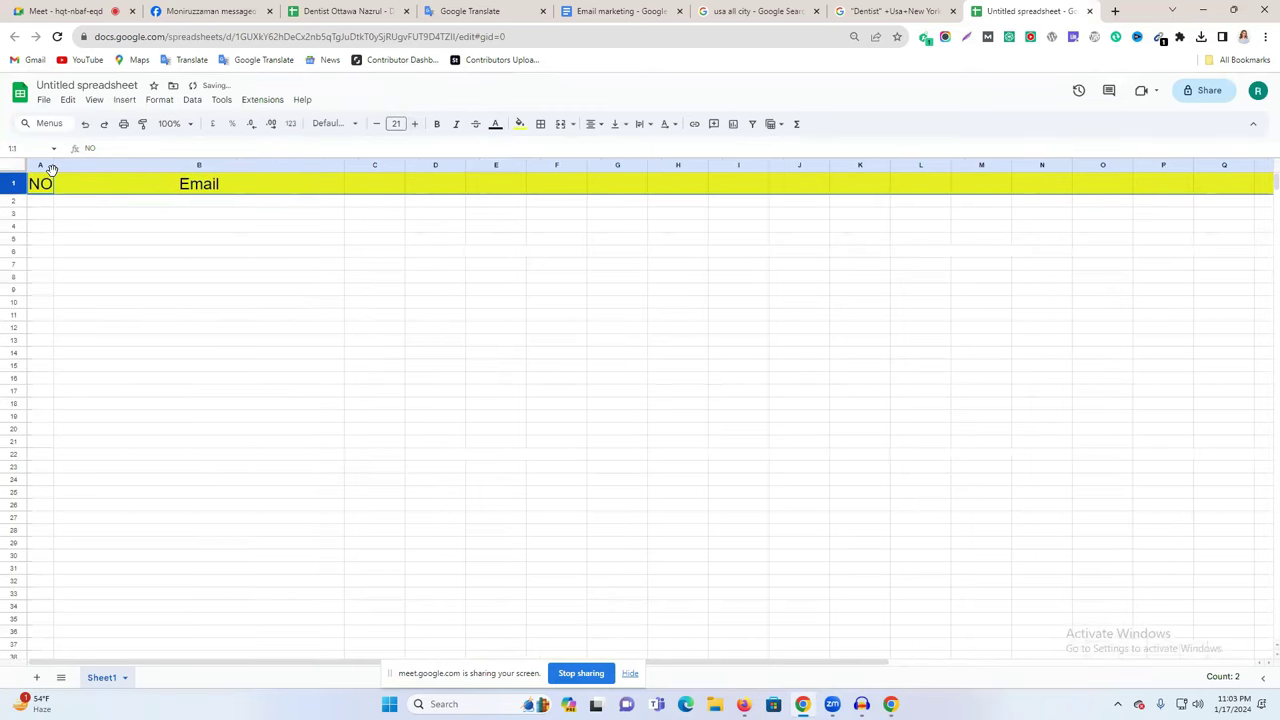
{"action": "mouse_move", "coordinate": [54, 165]}
{"action": "left_mouse_down"}
{"action": "mouse_move", "coordinate": [87, 165]}
{"action": "mouse_move", "coordinate": [74, 165]}
{"action": "left_mouse_up"}
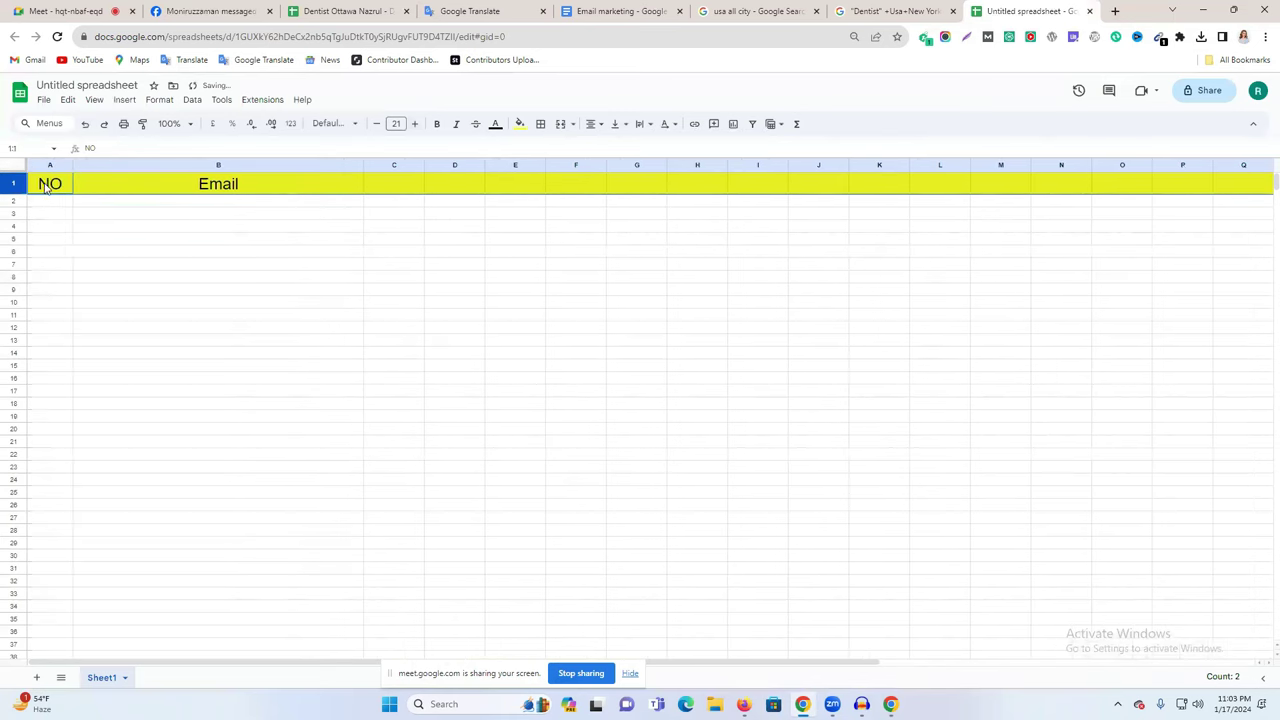
Change header row 1 to a red fill with white text
{"action": "left_click", "coordinate": [518, 124]}
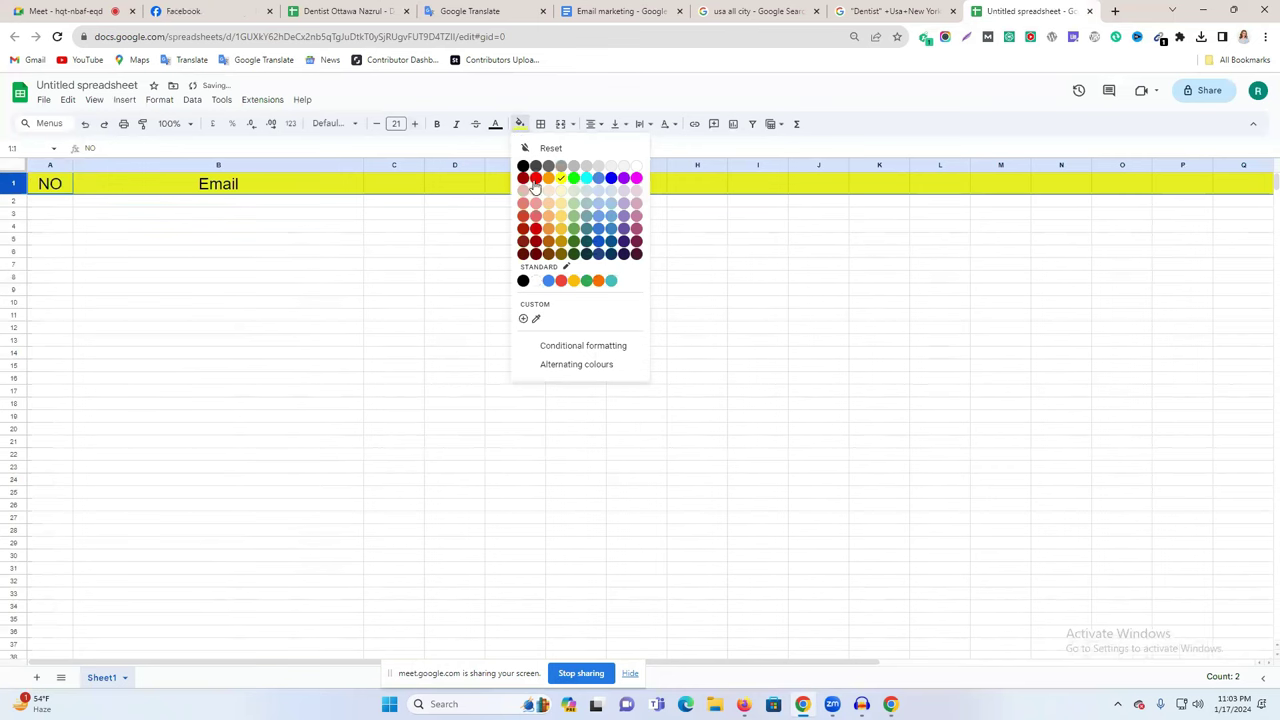
{"action": "left_click", "coordinate": [547, 180]}
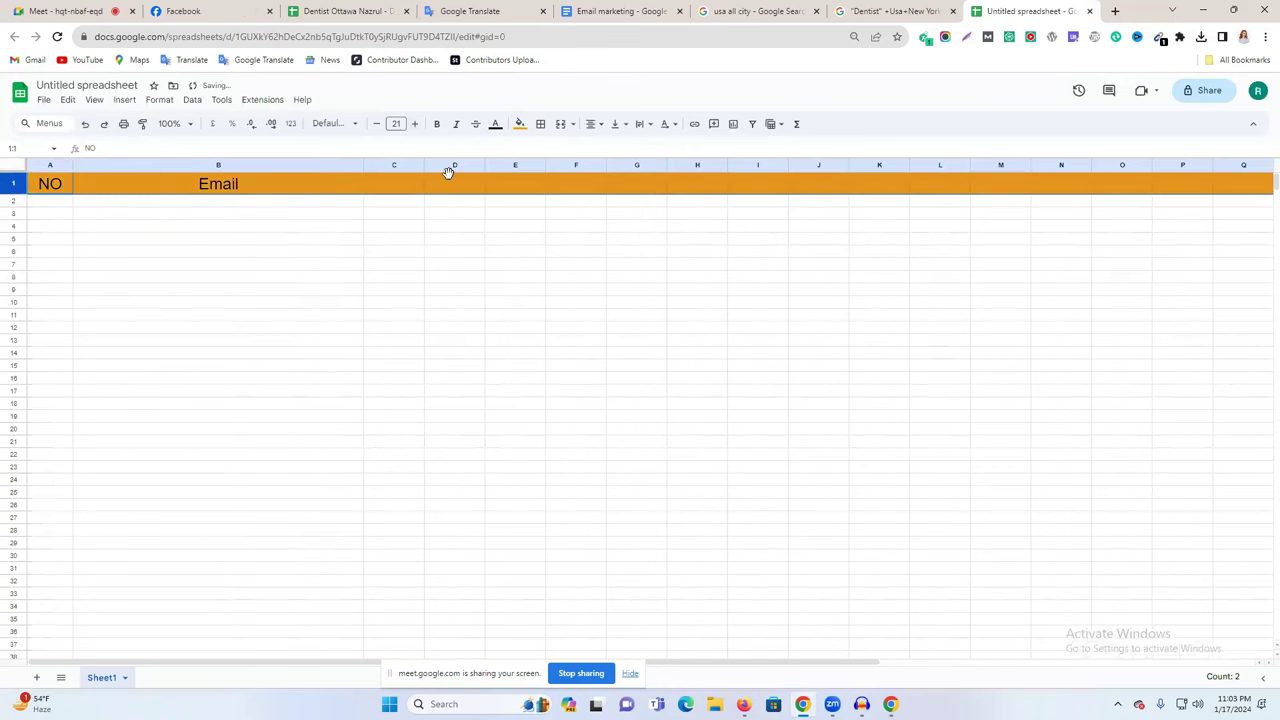
{"action": "left_click", "coordinate": [518, 124]}
{"action": "left_click", "coordinate": [534, 180]}
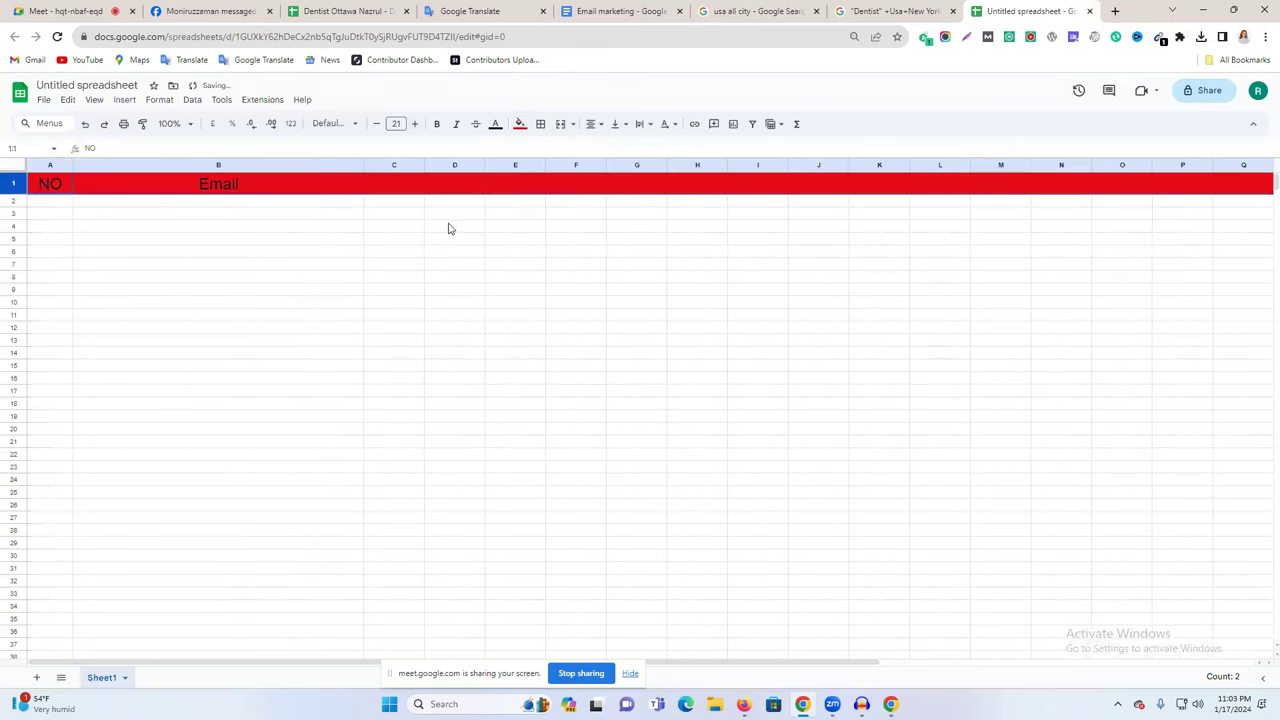
{"action": "left_click", "coordinate": [495, 124]}
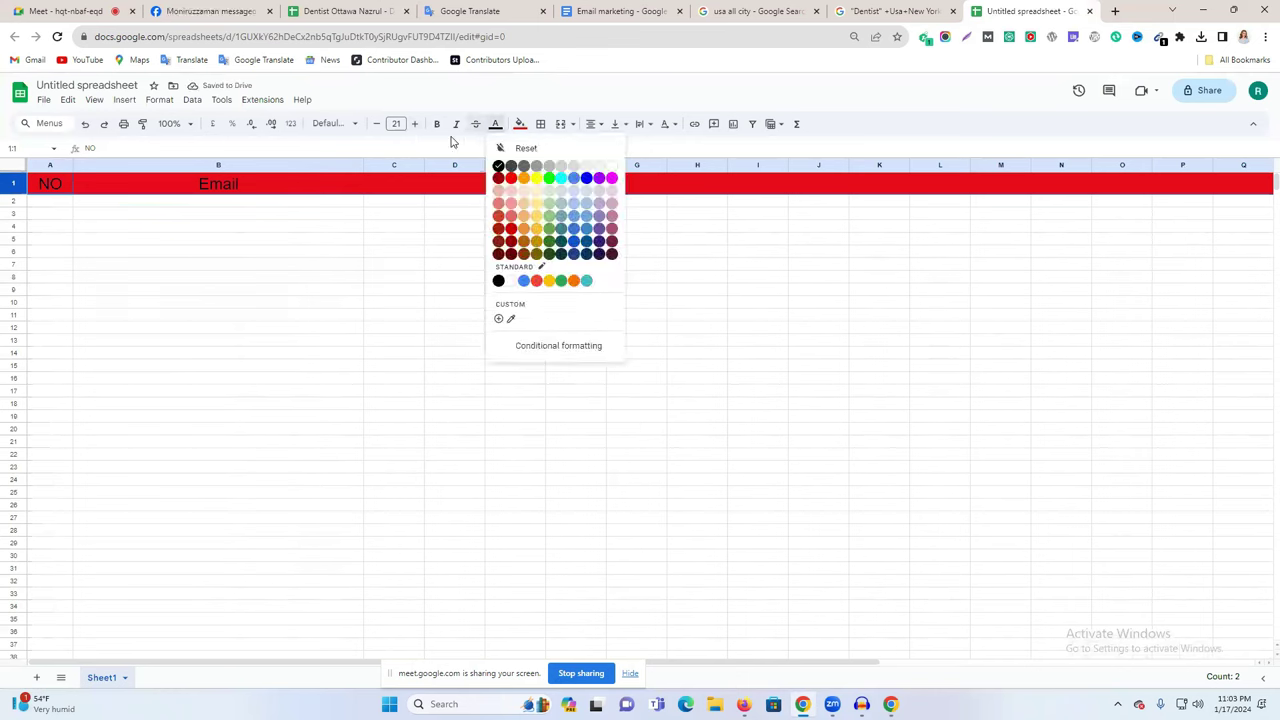
{"action": "left_click", "coordinate": [612, 172]}
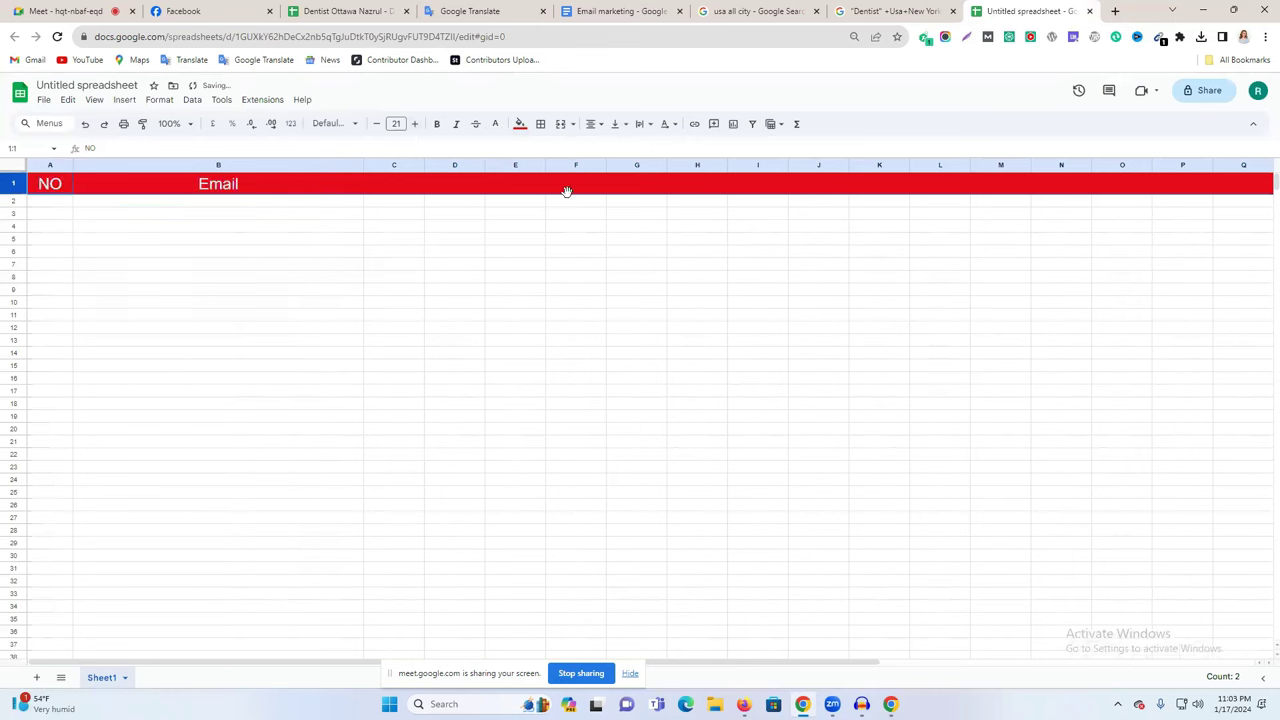
{"action": "left_click", "coordinate": [228, 298]}
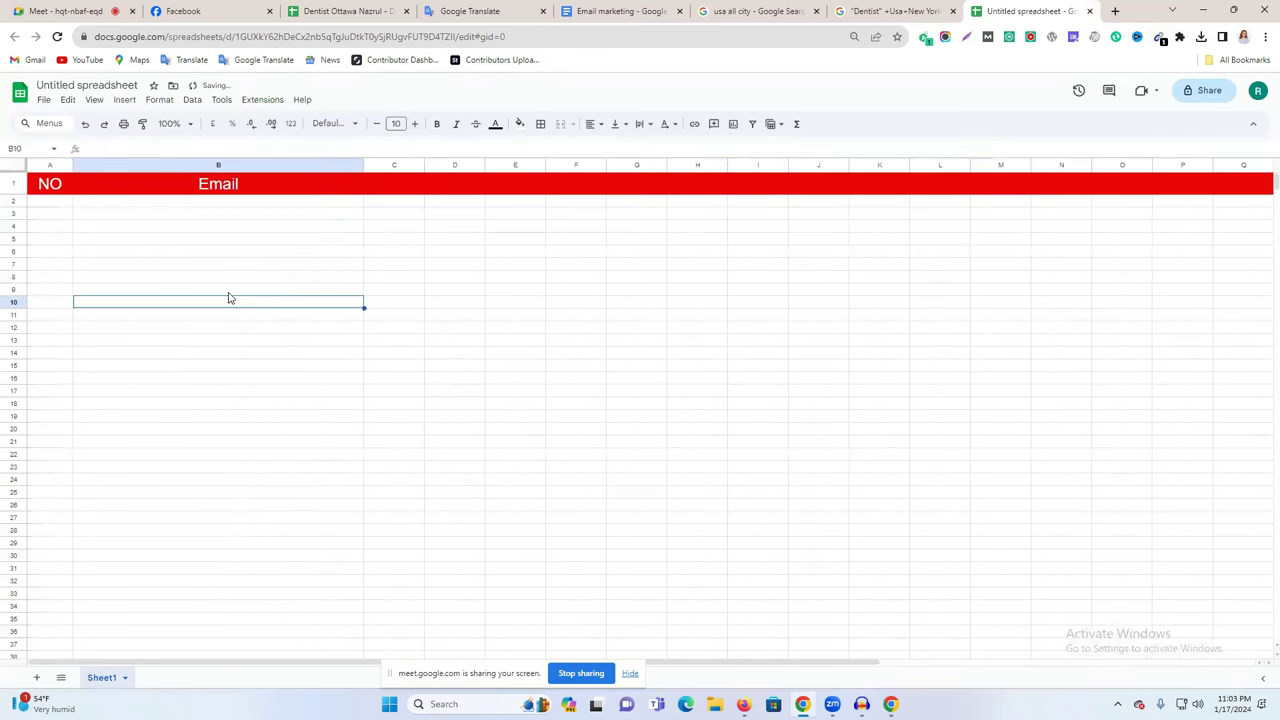
Number the rows under the NO header from 1 to 101, filling the series down A2:A102
{"action": "left_click", "coordinate": [45, 200]}
{"action": "type", "text": "1"}
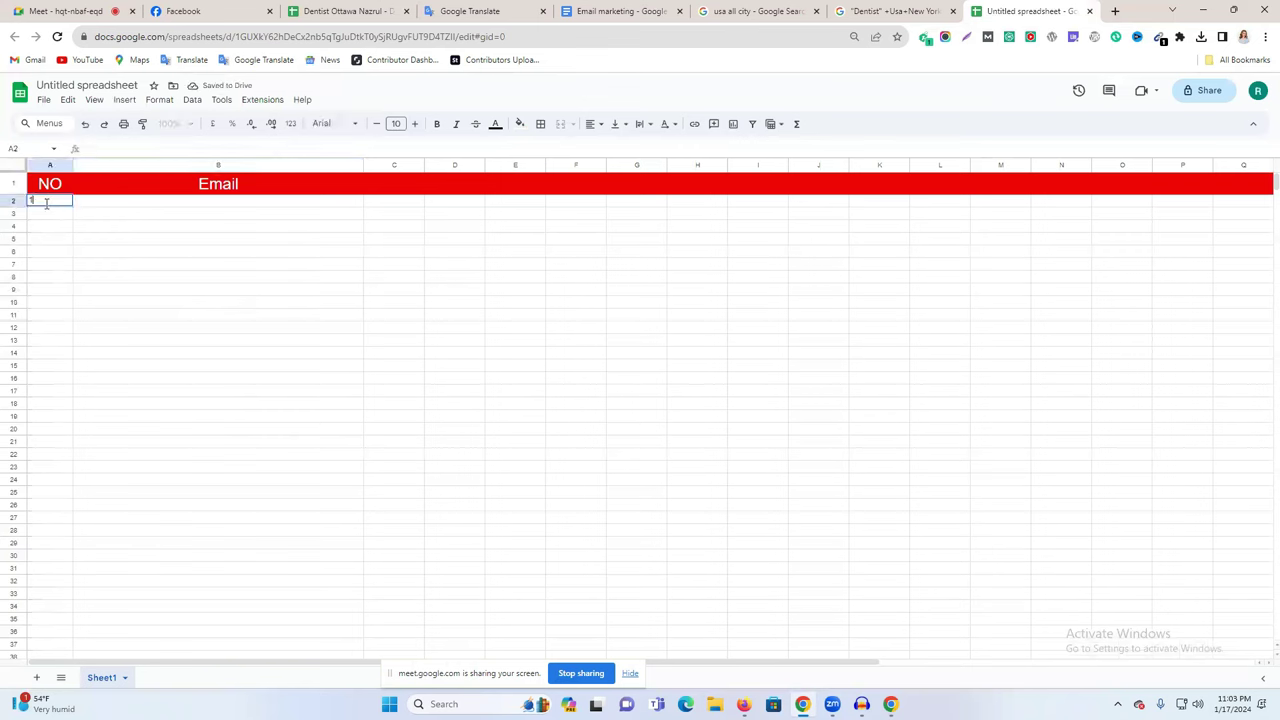
{"action": "key", "text": "Return"}
{"action": "type", "text": "2"}
{"action": "key", "text": "Tab"}
{"action": "left_click_drag", "start_coordinate": [48, 203], "coordinate": [174, 540]}
{"action": "scroll", "coordinate": [77, 371], "scroll_direction": "down", "scroll_amount": 2}
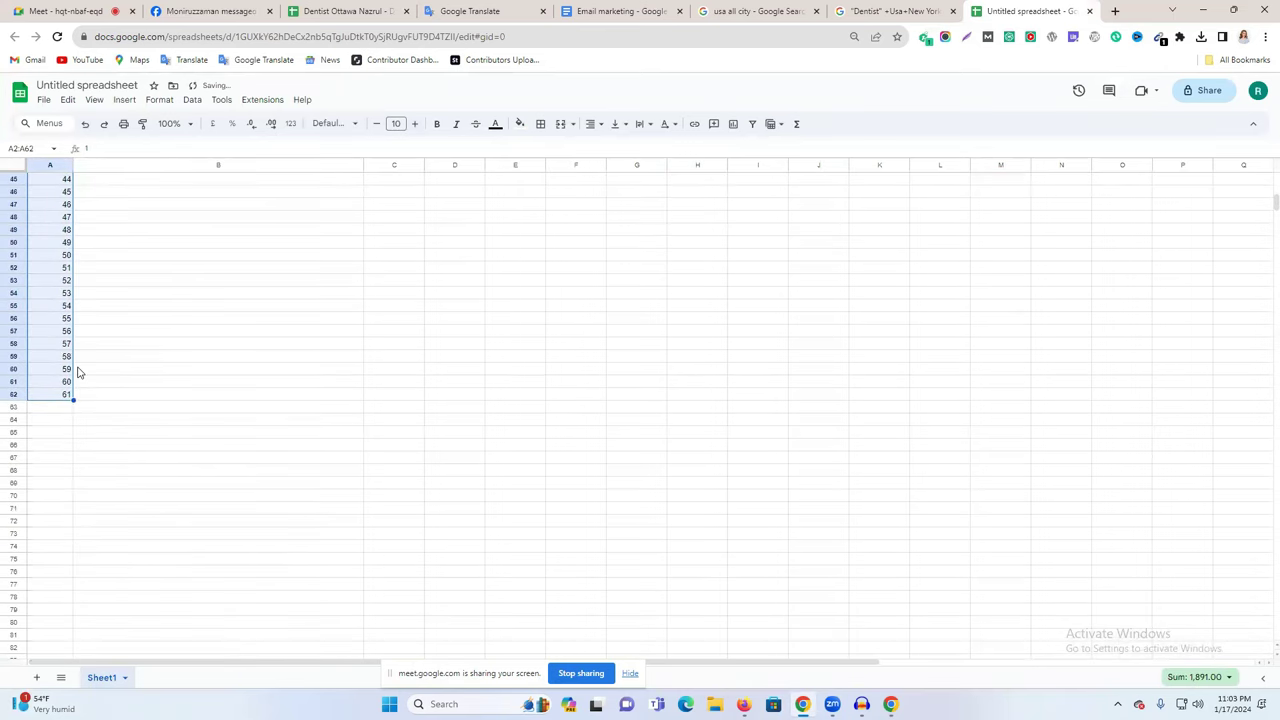
{"action": "left_click_drag", "start_coordinate": [72, 399], "coordinate": [64, 640]}
{"action": "scroll", "coordinate": [196, 519], "scroll_direction": "up", "scroll_amount": 12}
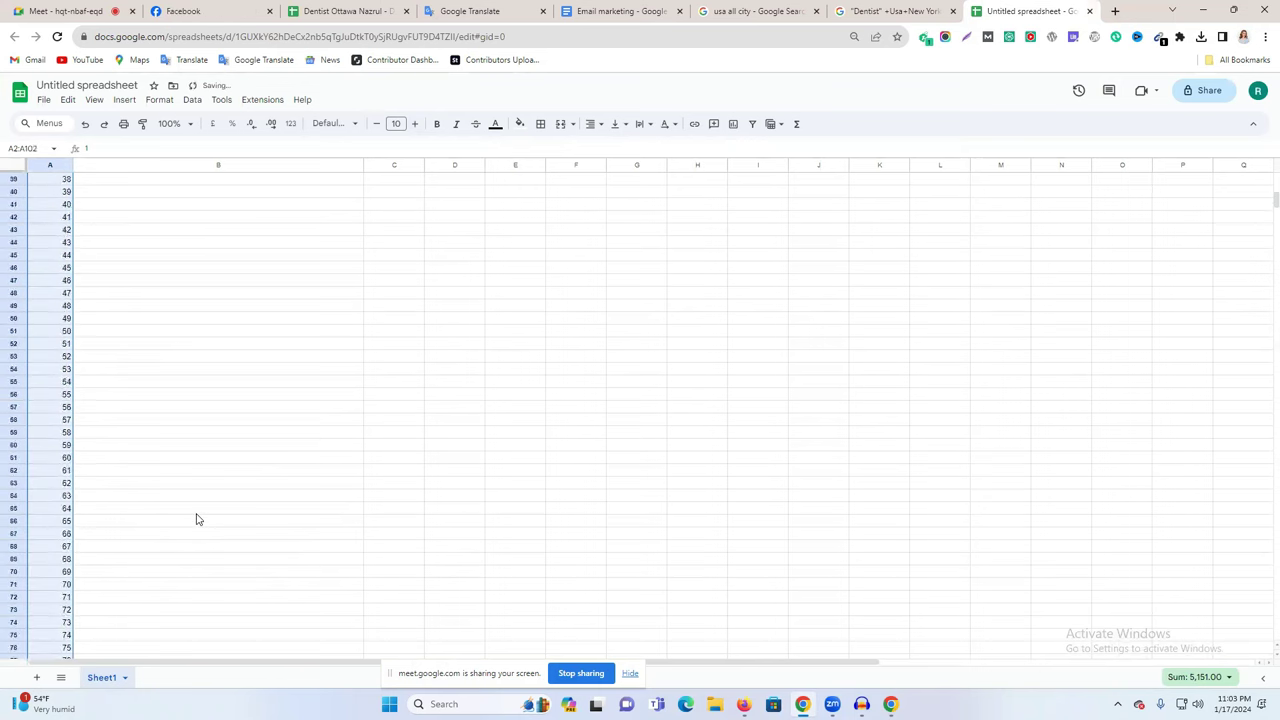
{"action": "scroll", "coordinate": [196, 519], "scroll_direction": "up", "scroll_amount": 3}
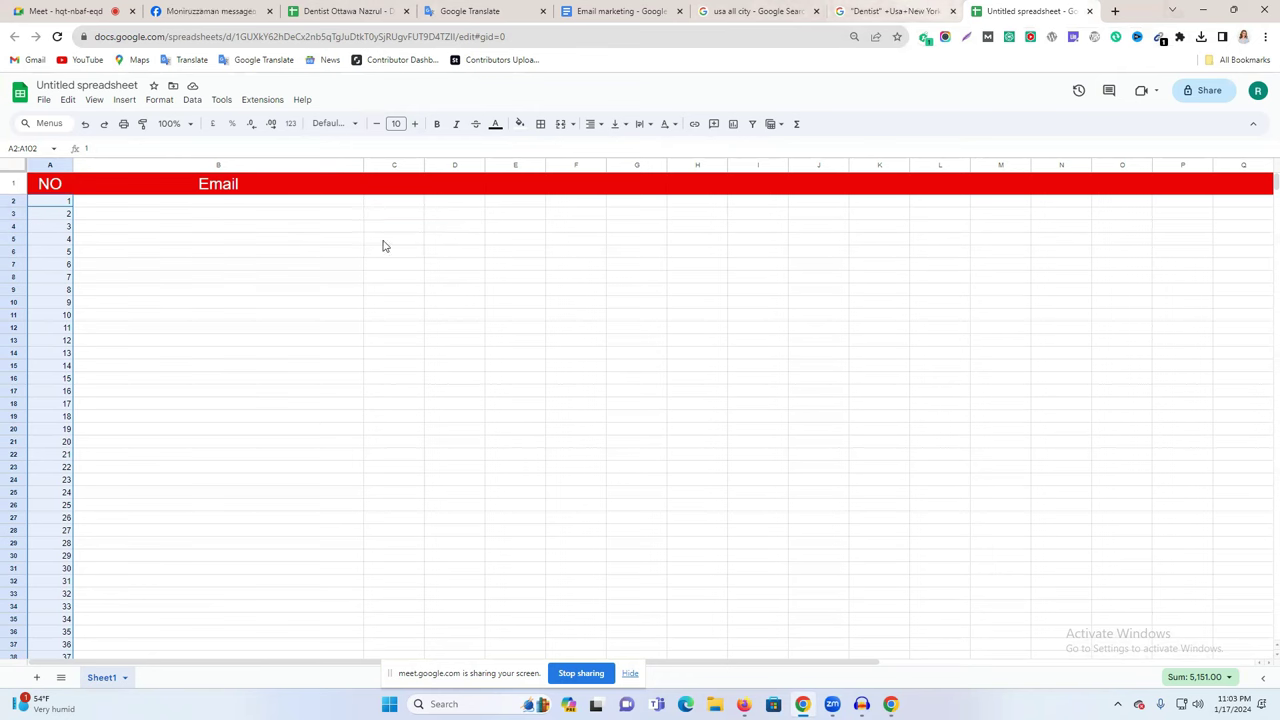
Paste the copied list of email addresses into the Email column starting at B2
{"action": "left_click", "coordinate": [241, 209]}
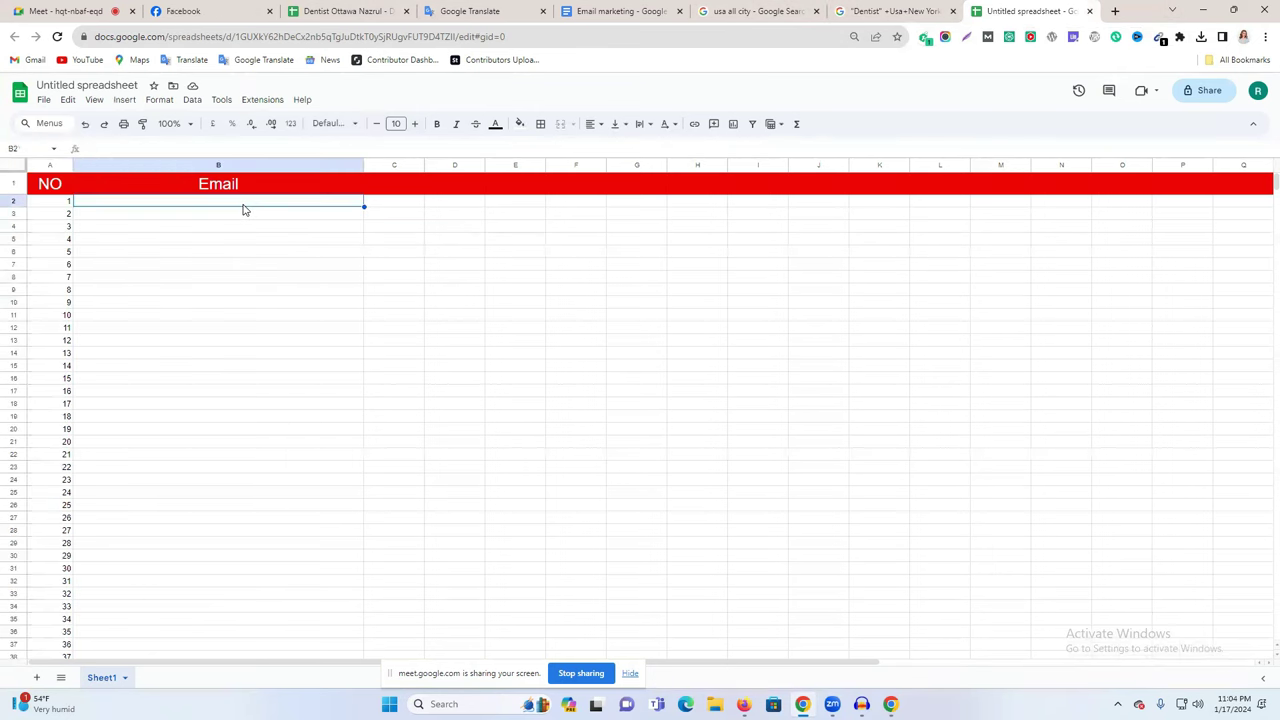
{"action": "key", "text": "ctrl+v"}
{"action": "left_click", "coordinate": [626, 238]}
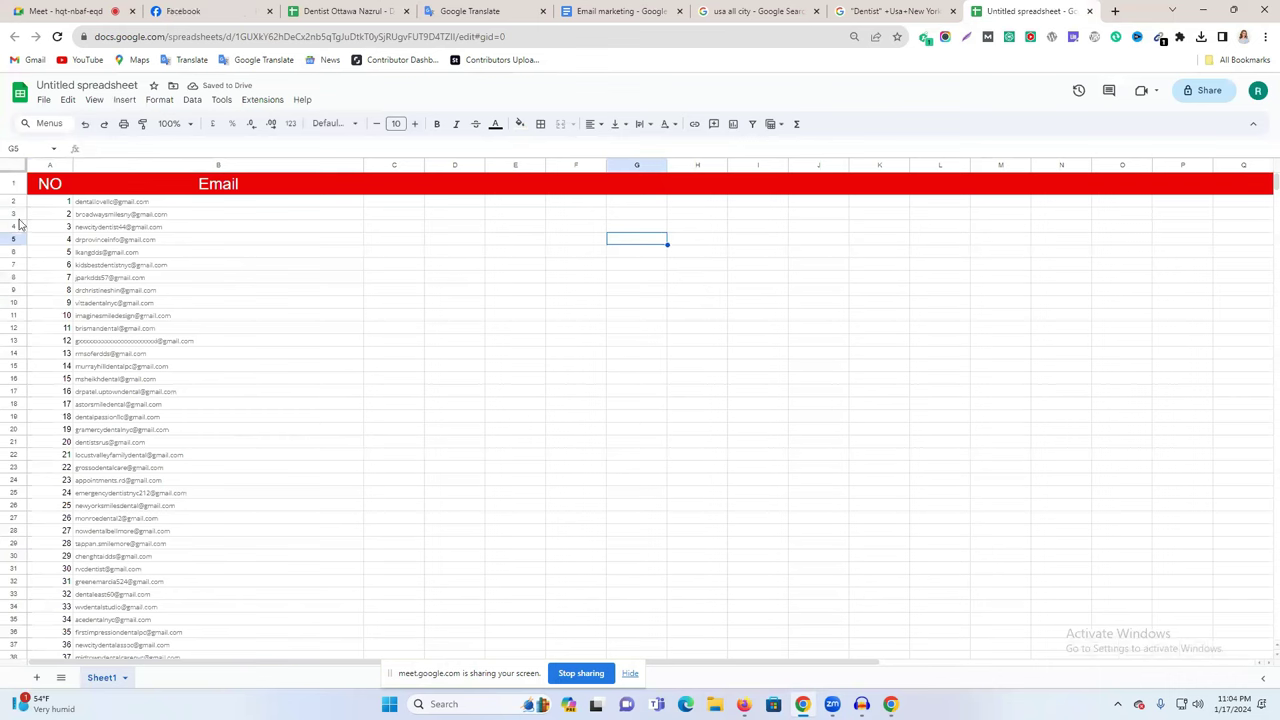
Set the font size of rows 2 to 176 below the header to 14
{"action": "left_click", "coordinate": [11, 185]}
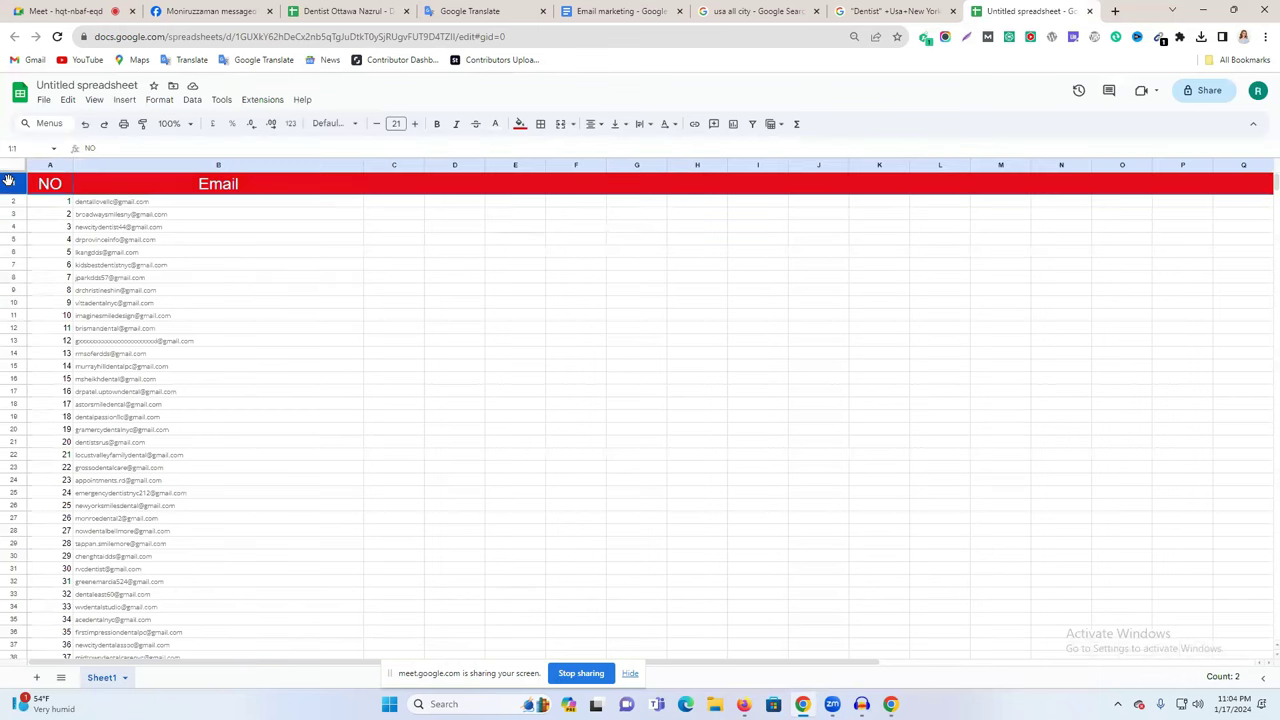
{"action": "left_click", "coordinate": [11, 170]}
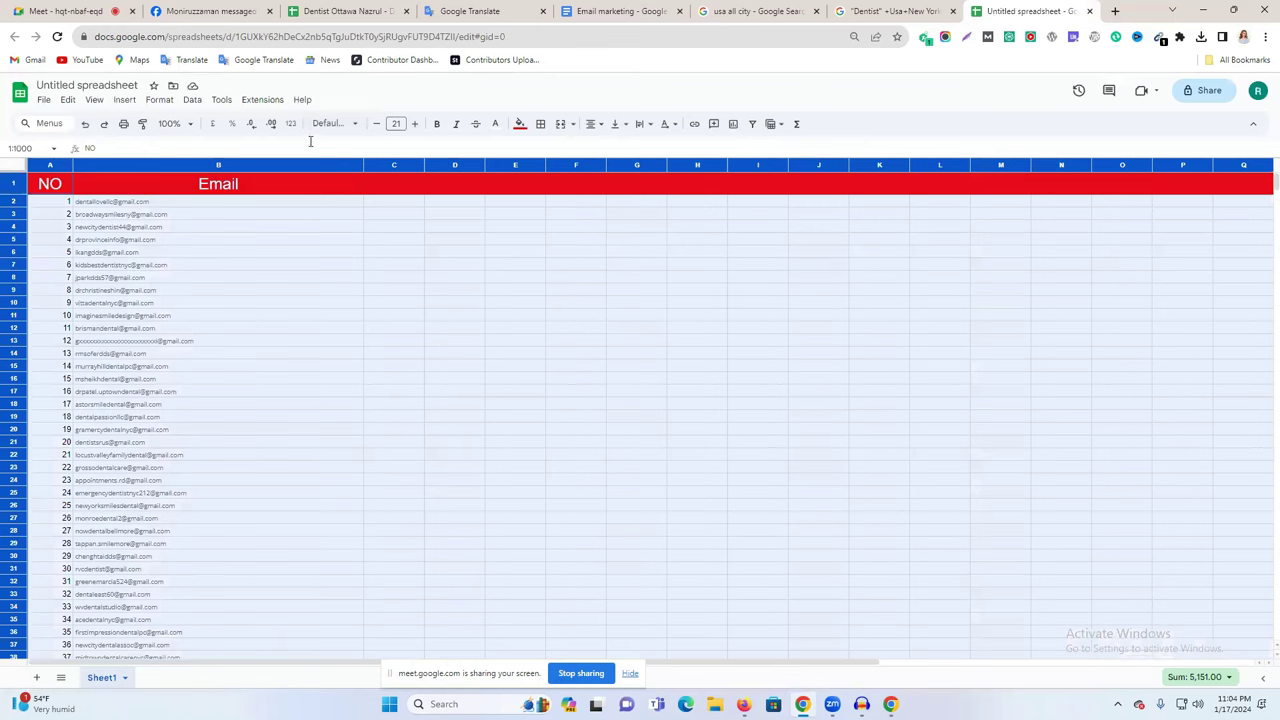
{"action": "left_click", "coordinate": [535, 241]}
{"action": "left_click_drag", "start_coordinate": [9, 208], "coordinate": [160, 630]}
{"action": "left_click", "coordinate": [414, 123]}
{"action": "left_click", "coordinate": [414, 123]}
{"action": "left_click", "coordinate": [414, 123]}
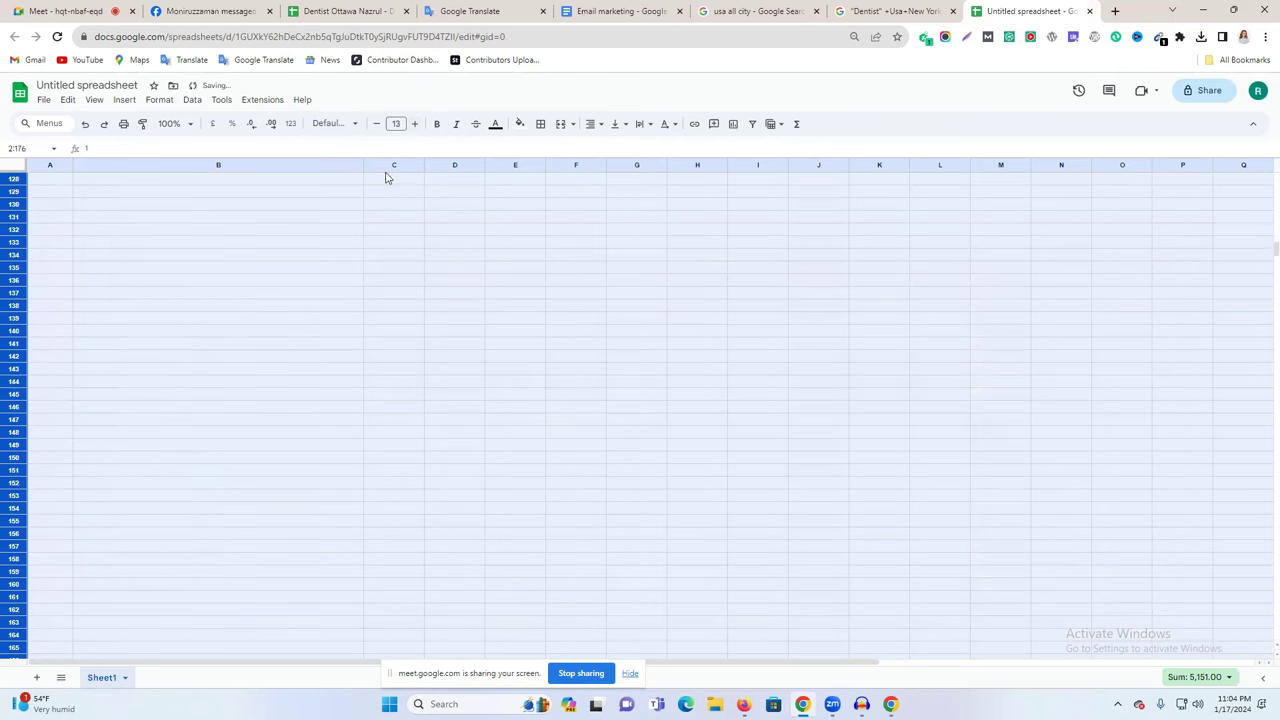
{"action": "scroll", "coordinate": [360, 373], "scroll_direction": "up", "scroll_amount": 9}
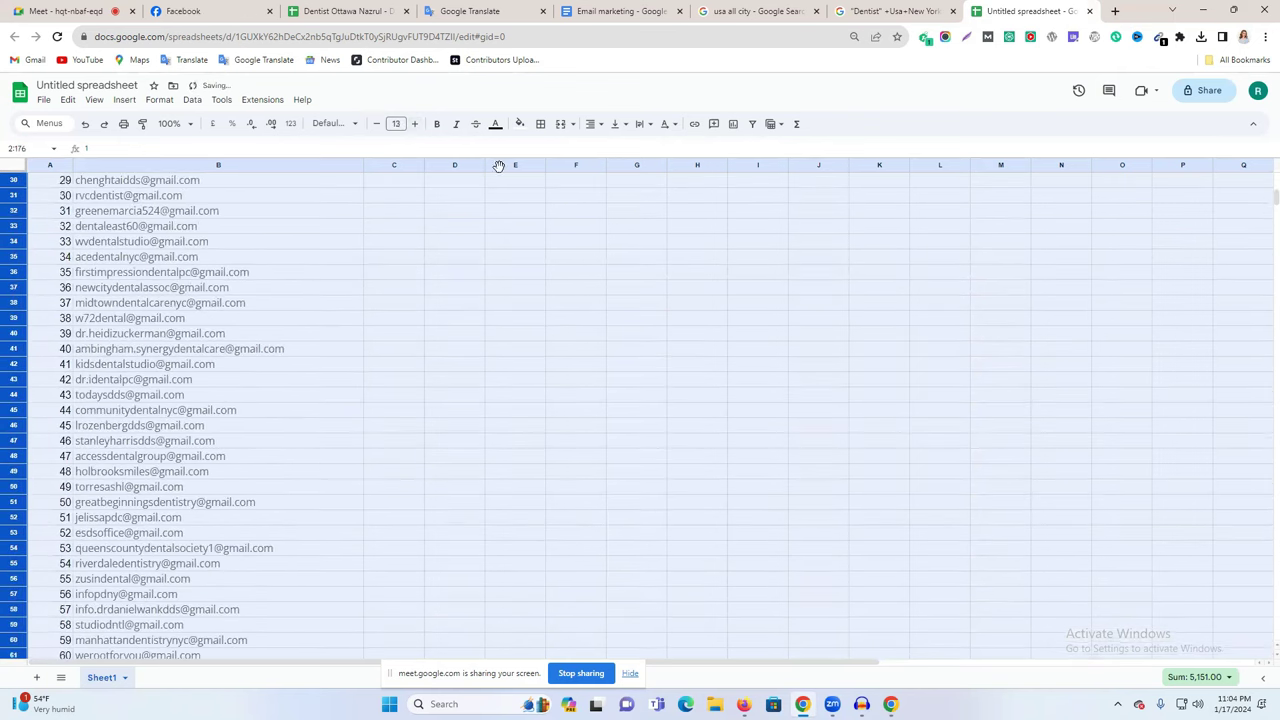
{"action": "left_click", "coordinate": [414, 123]}
Make the text of rows 2 to 176 black
{"action": "left_click", "coordinate": [494, 123]}
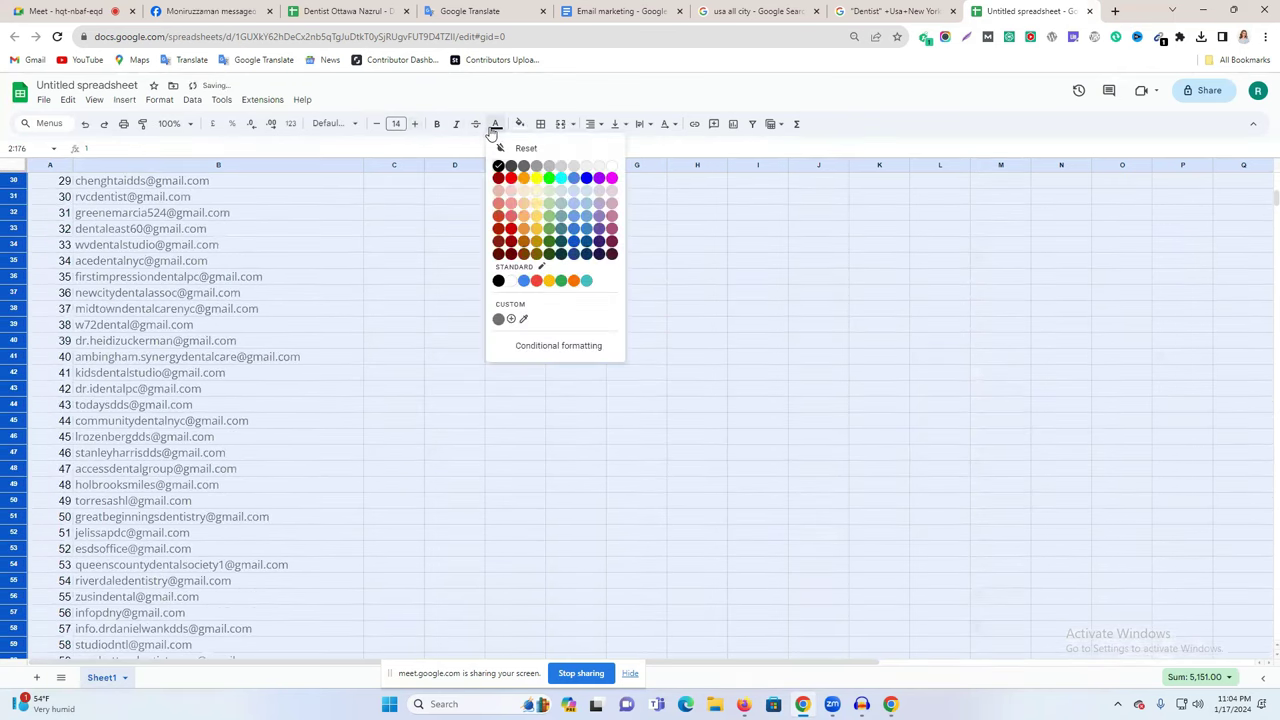
{"action": "key", "text": "Escape"}
{"action": "left_click", "coordinate": [504, 266]}
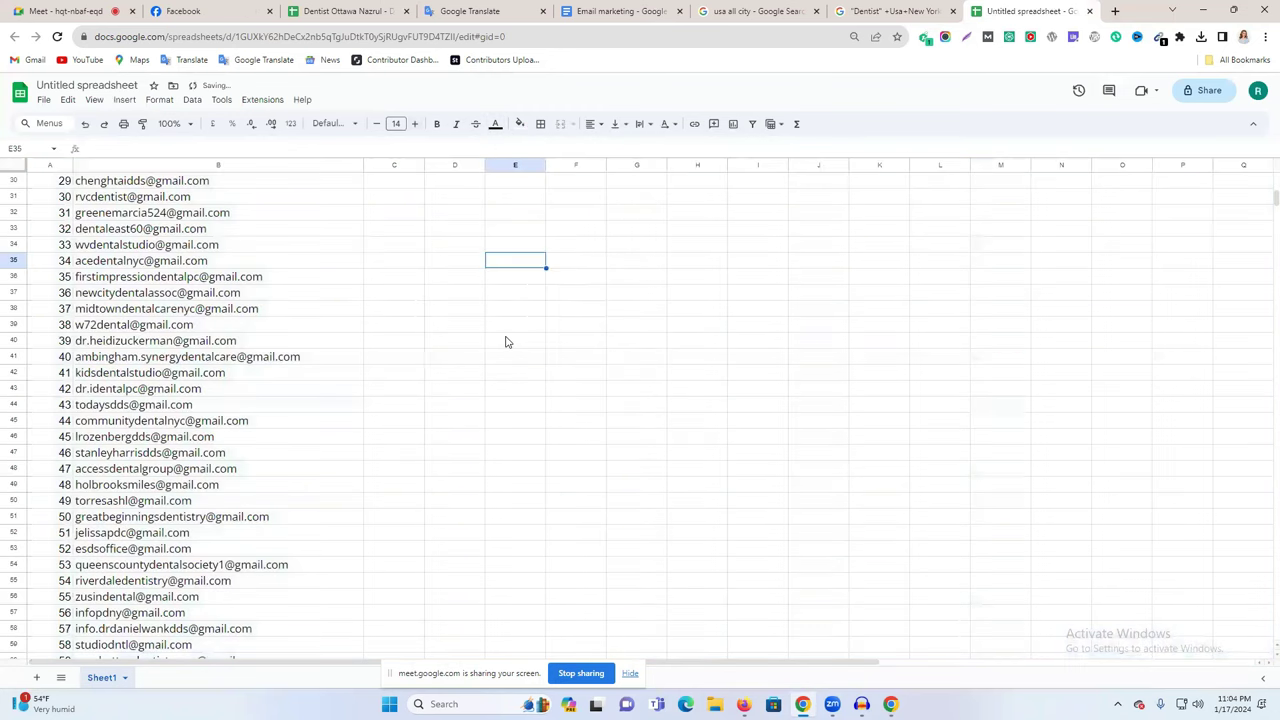
{"action": "scroll", "coordinate": [490, 350], "scroll_direction": "up", "scroll_amount": 7}
{"action": "left_click", "coordinate": [522, 305]}
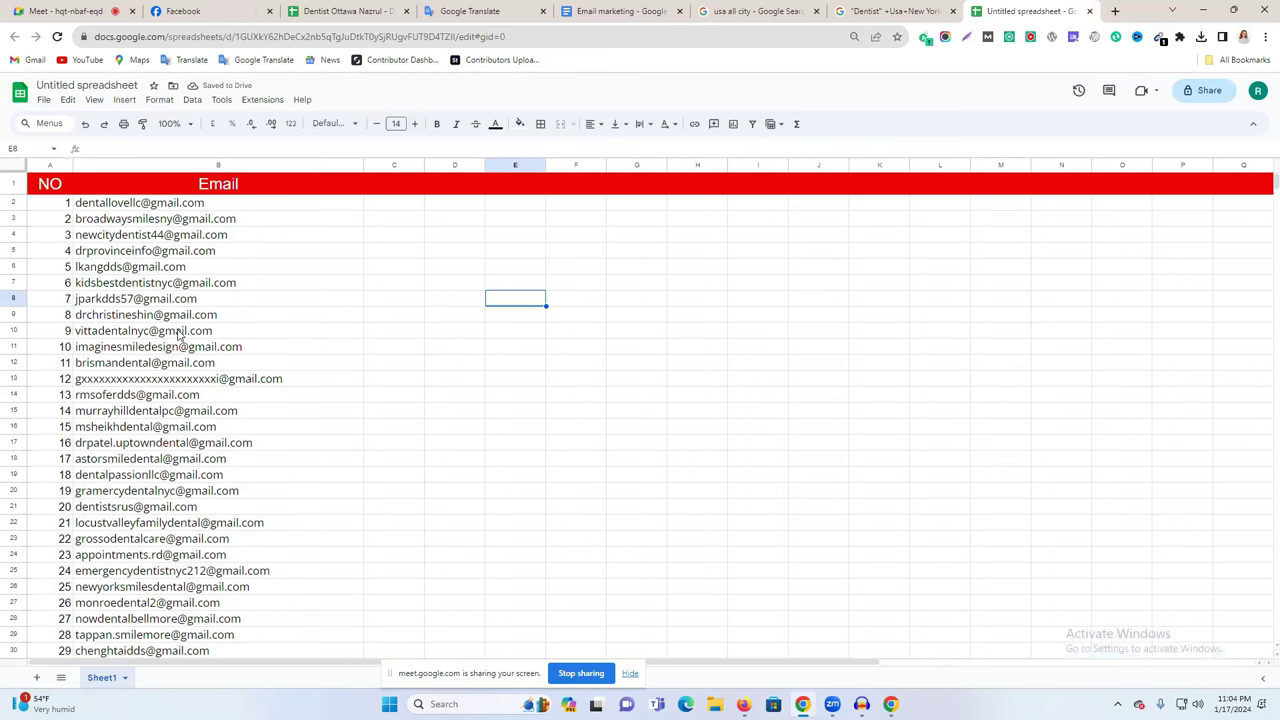
Inspect the contact cards of several addresses in the Email column and review the list down to its last entries
{"action": "left_click", "coordinate": [716, 338]}
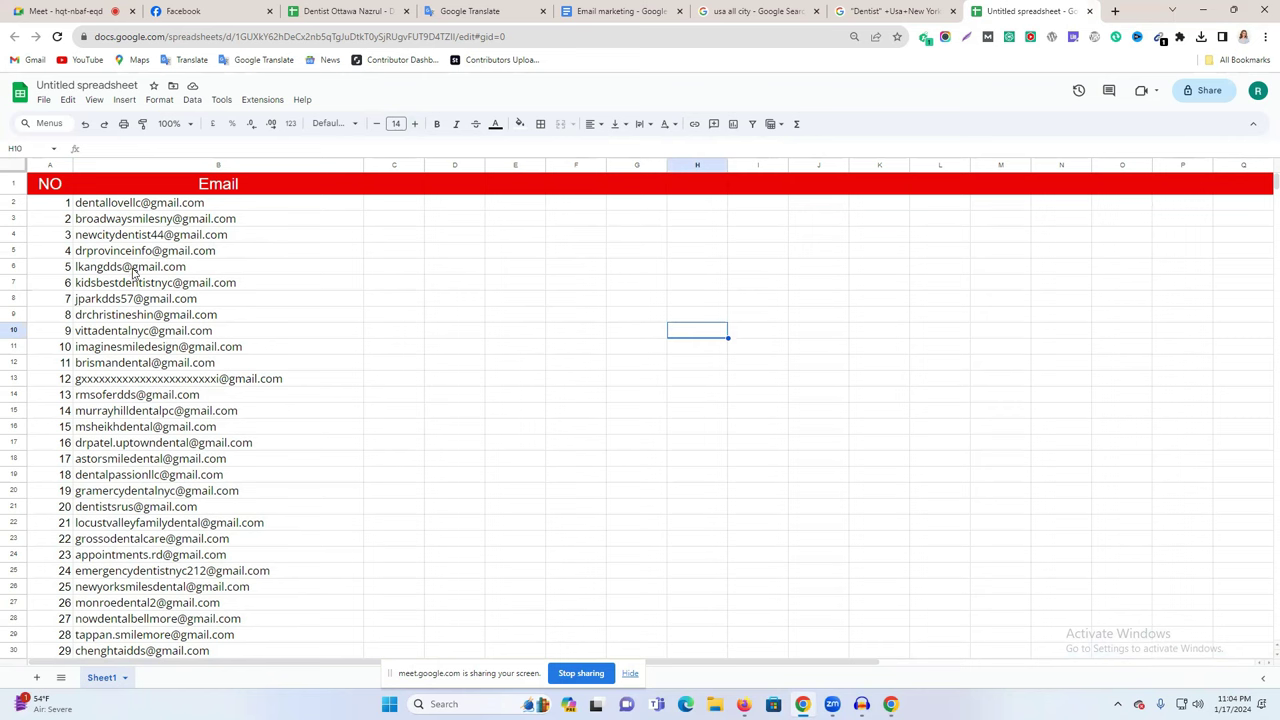
{"action": "left_click", "coordinate": [146, 220]}
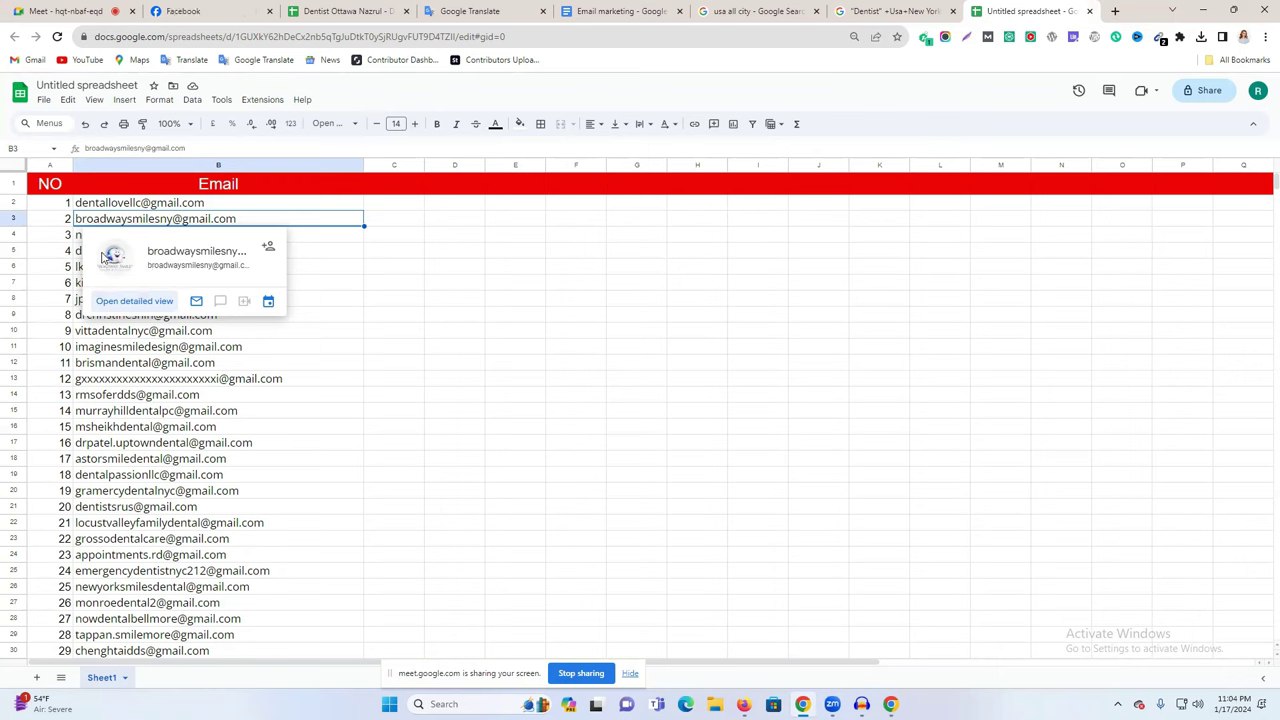
{"action": "mouse_move", "coordinate": [112, 265]}
{"action": "key", "text": "Right"}
{"action": "key", "text": "Right"}
{"action": "key", "text": "Right"}
{"action": "key", "text": "Right"}
{"action": "key", "text": "Down"}
{"action": "key", "text": "Down"}
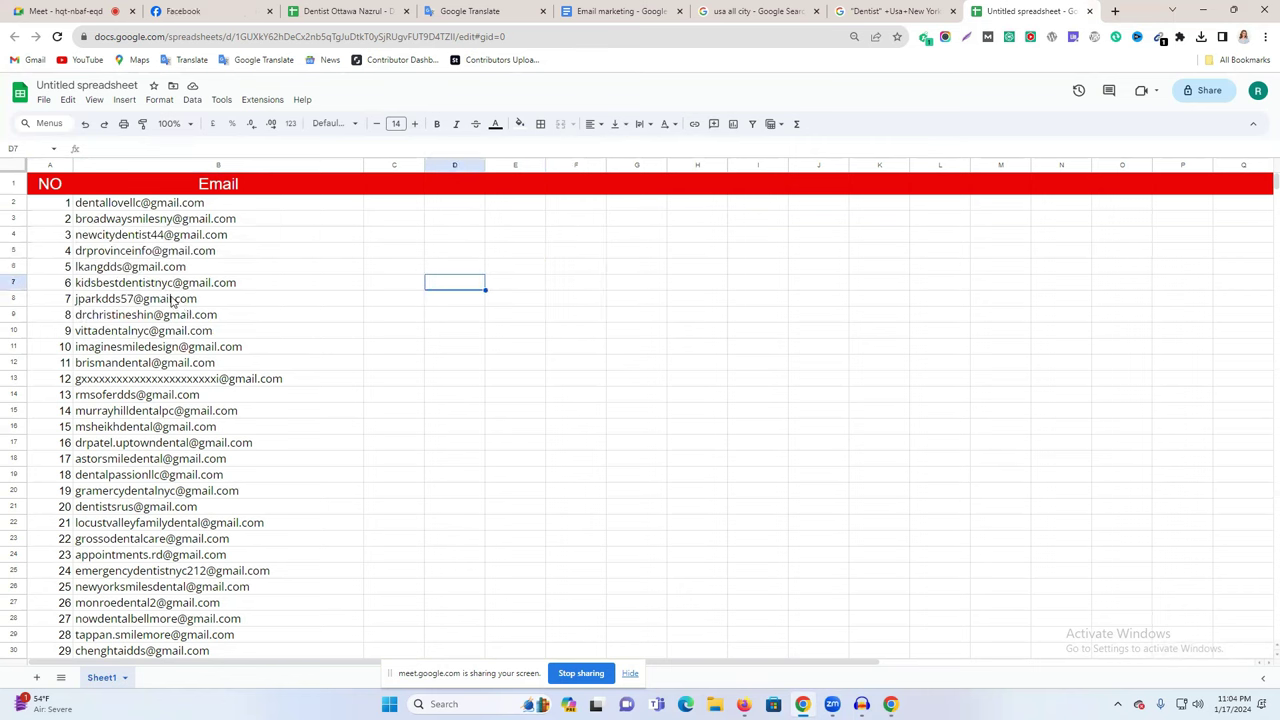
{"action": "left_click", "coordinate": [185, 300]}
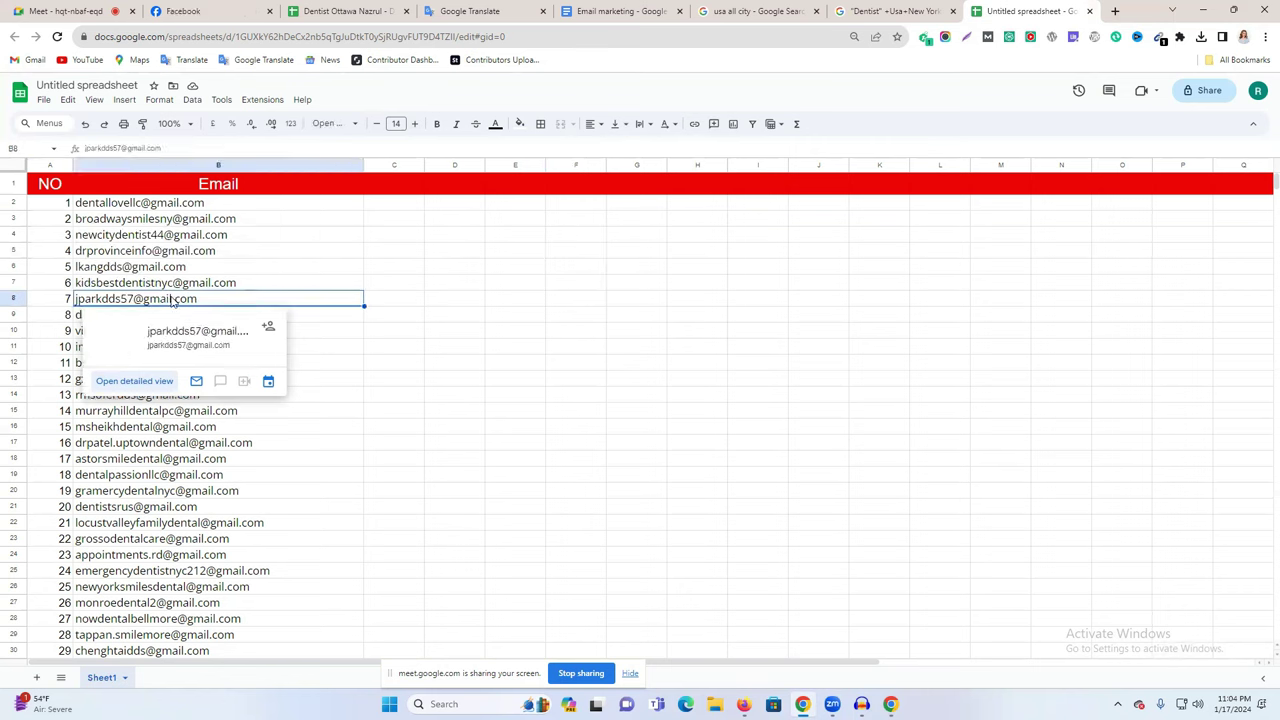
{"action": "left_click", "coordinate": [166, 412]}
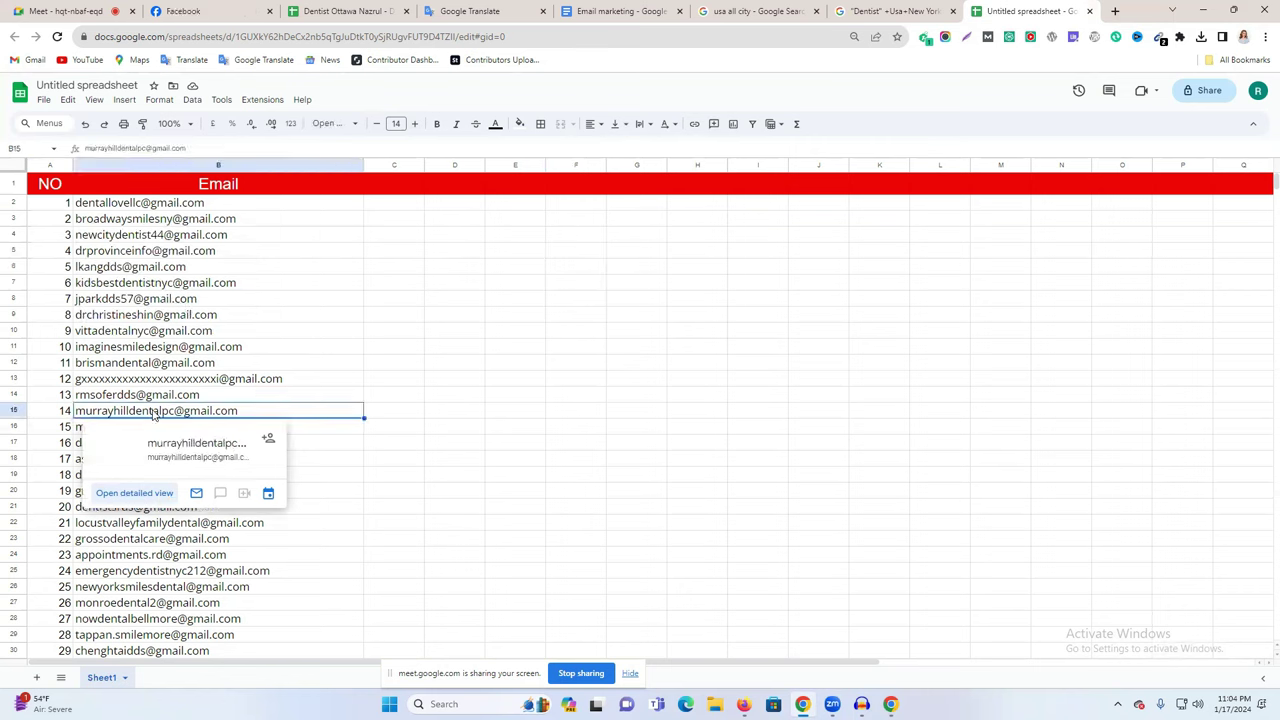
{"action": "mouse_move", "coordinate": [153, 415]}
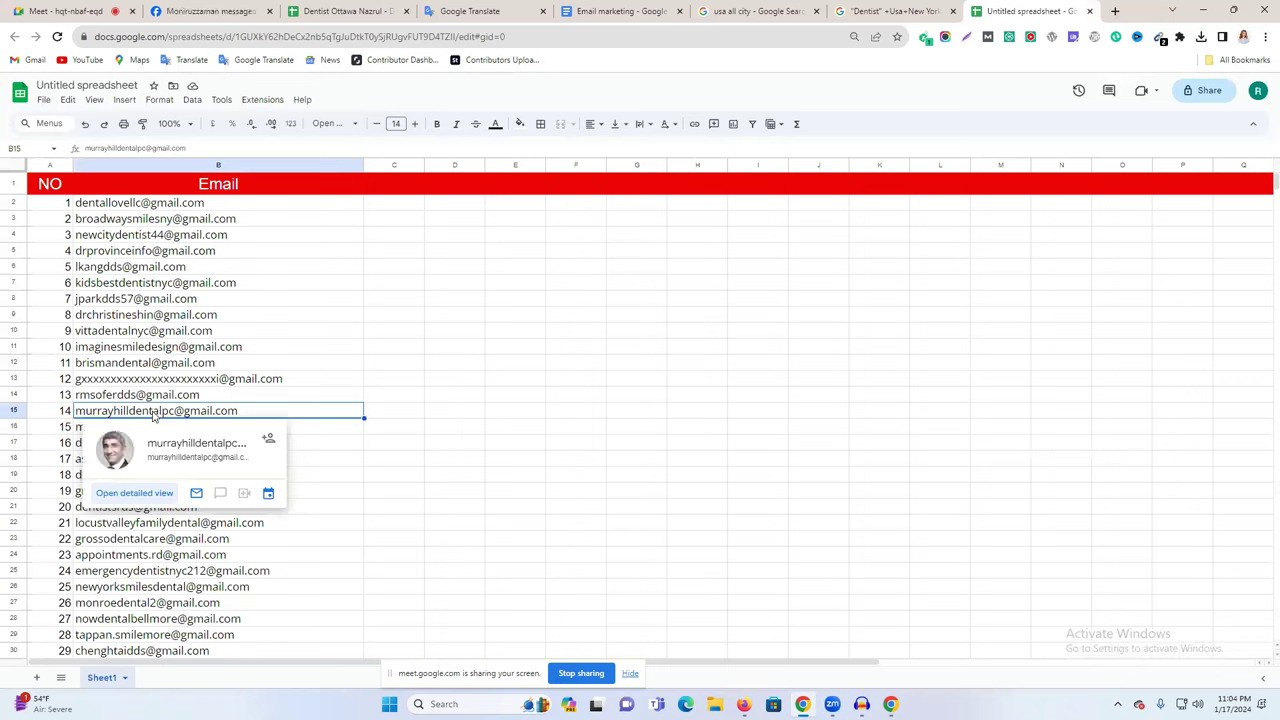
{"action": "left_click", "coordinate": [90, 524]}
{"action": "left_click", "coordinate": [115, 574]}
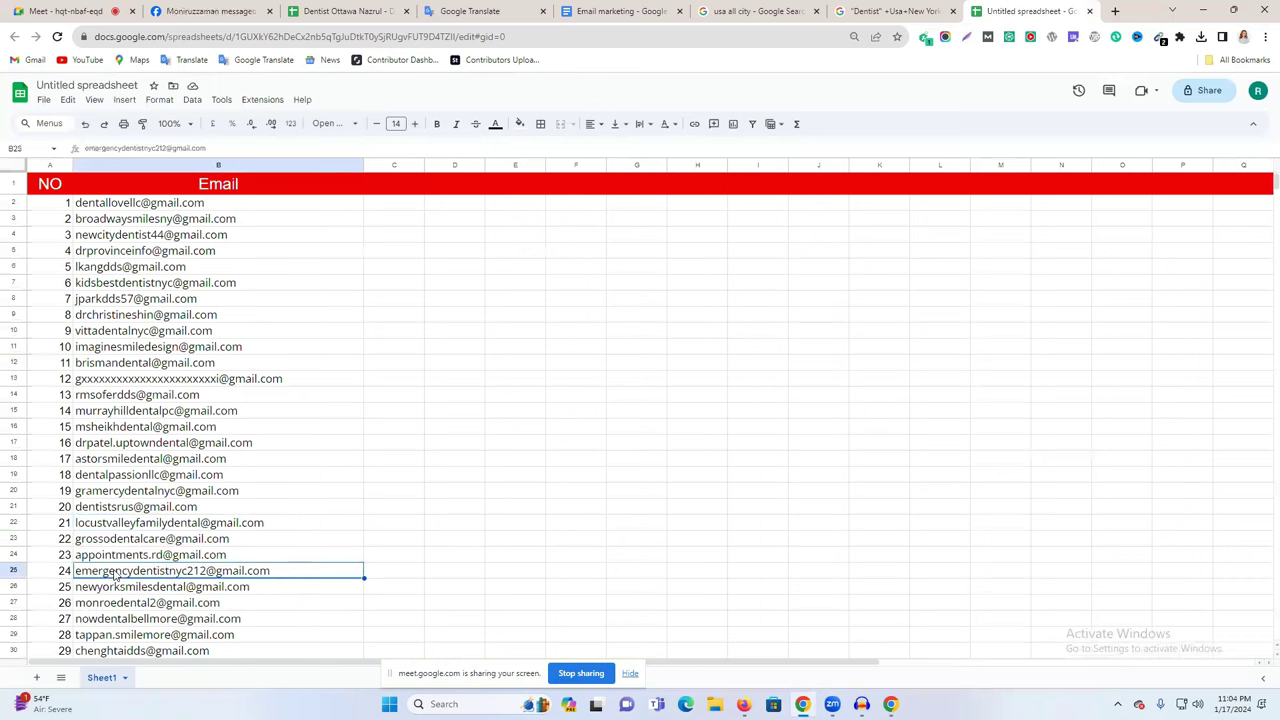
{"action": "left_click", "coordinate": [113, 541]}
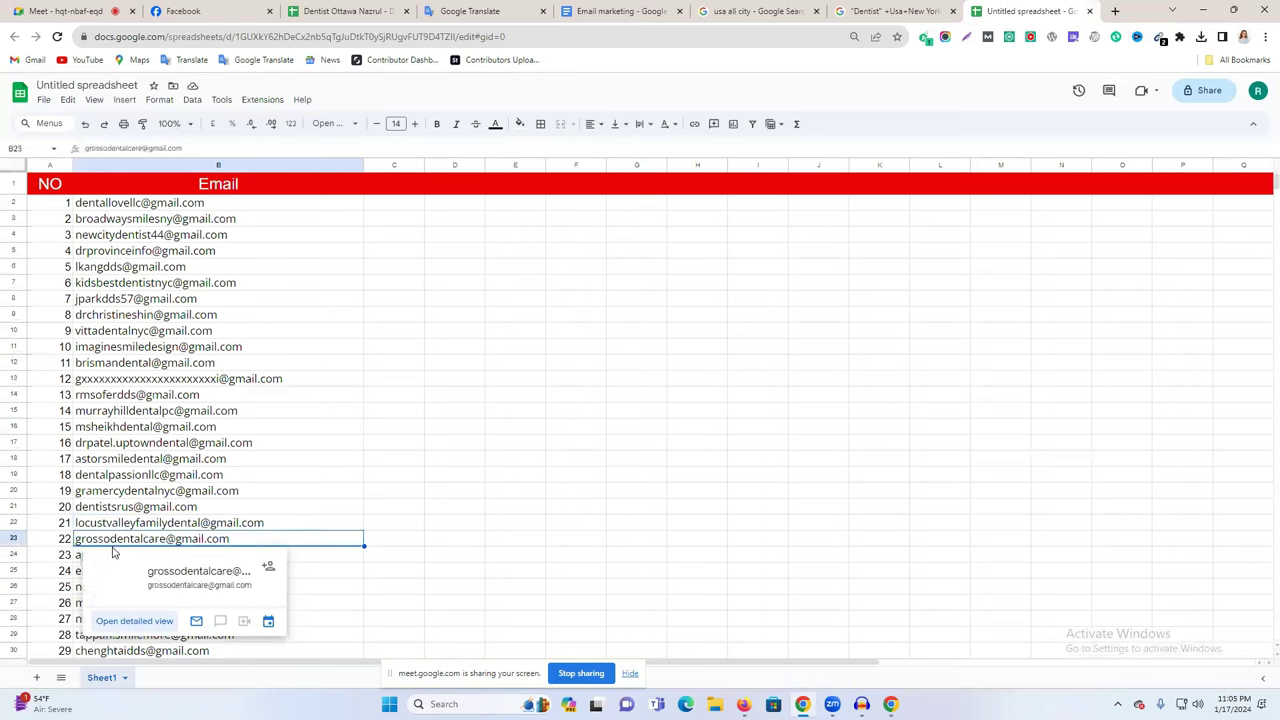
{"action": "left_click", "coordinate": [114, 399]}
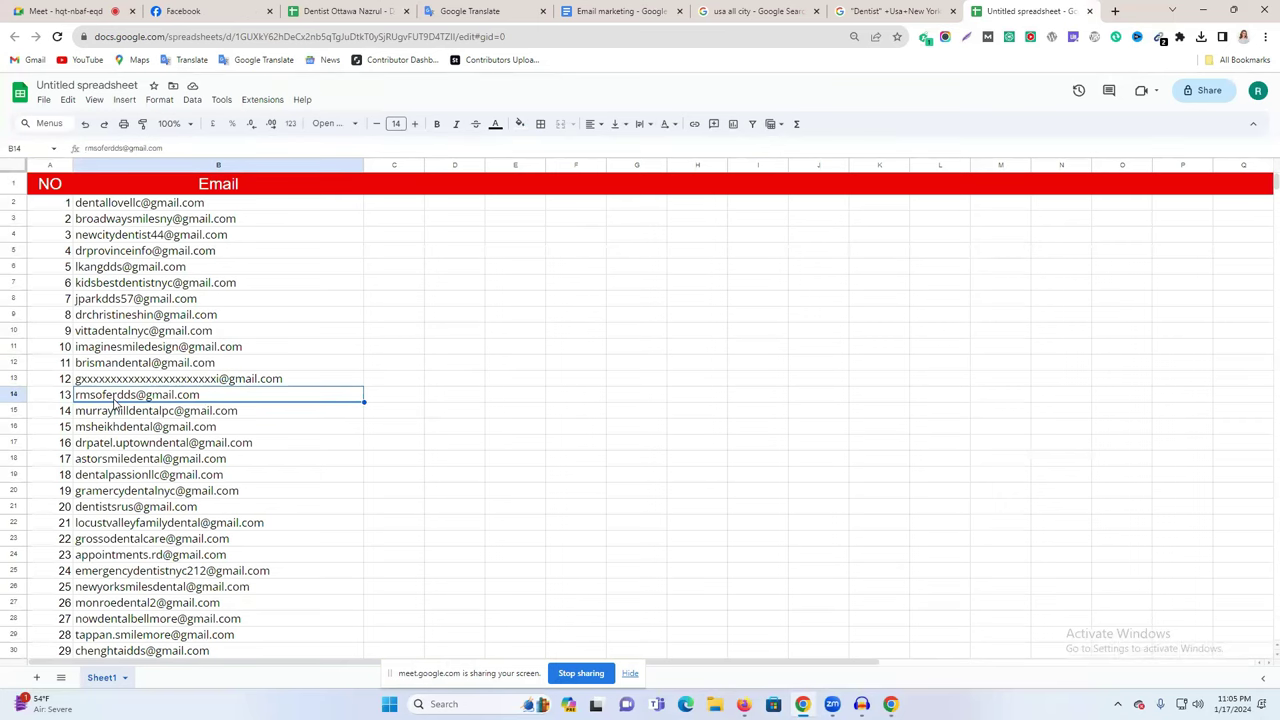
{"action": "scroll", "coordinate": [147, 402], "scroll_direction": "down", "scroll_amount": 10}
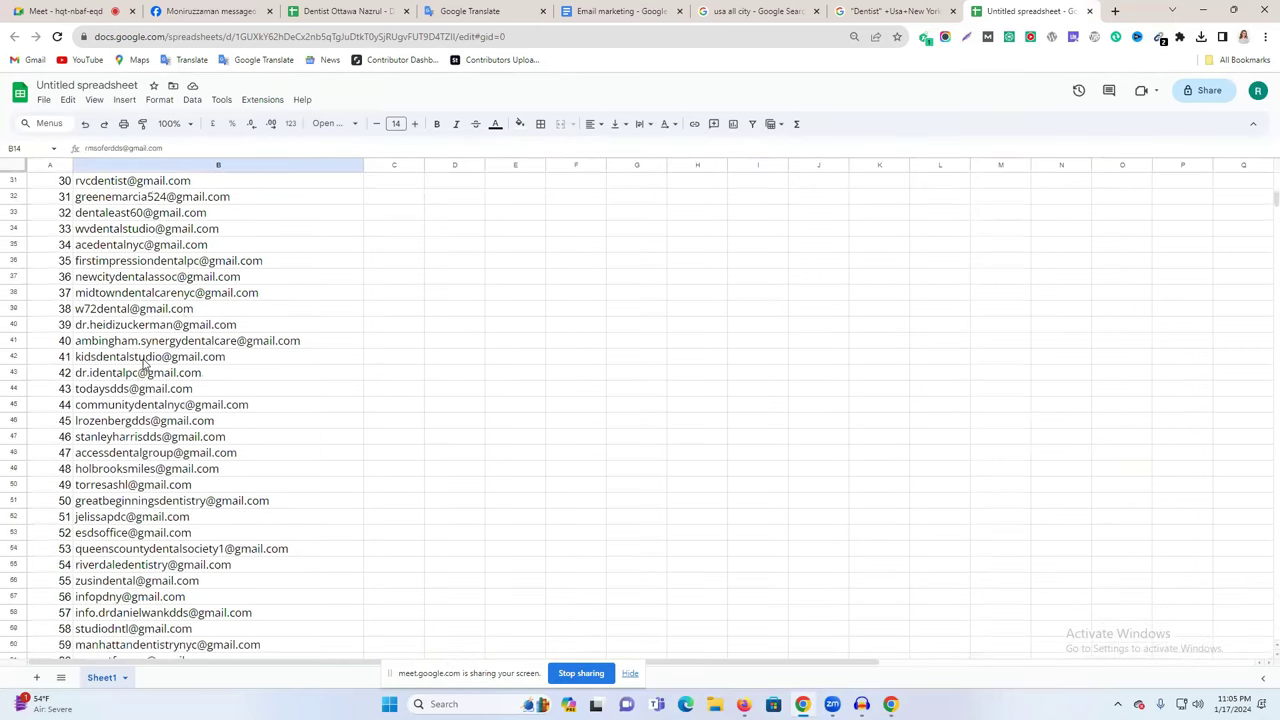
{"action": "scroll", "coordinate": [143, 363], "scroll_direction": "down", "scroll_amount": 5}
{"action": "scroll", "coordinate": [143, 363], "scroll_direction": "up", "scroll_amount": 2}
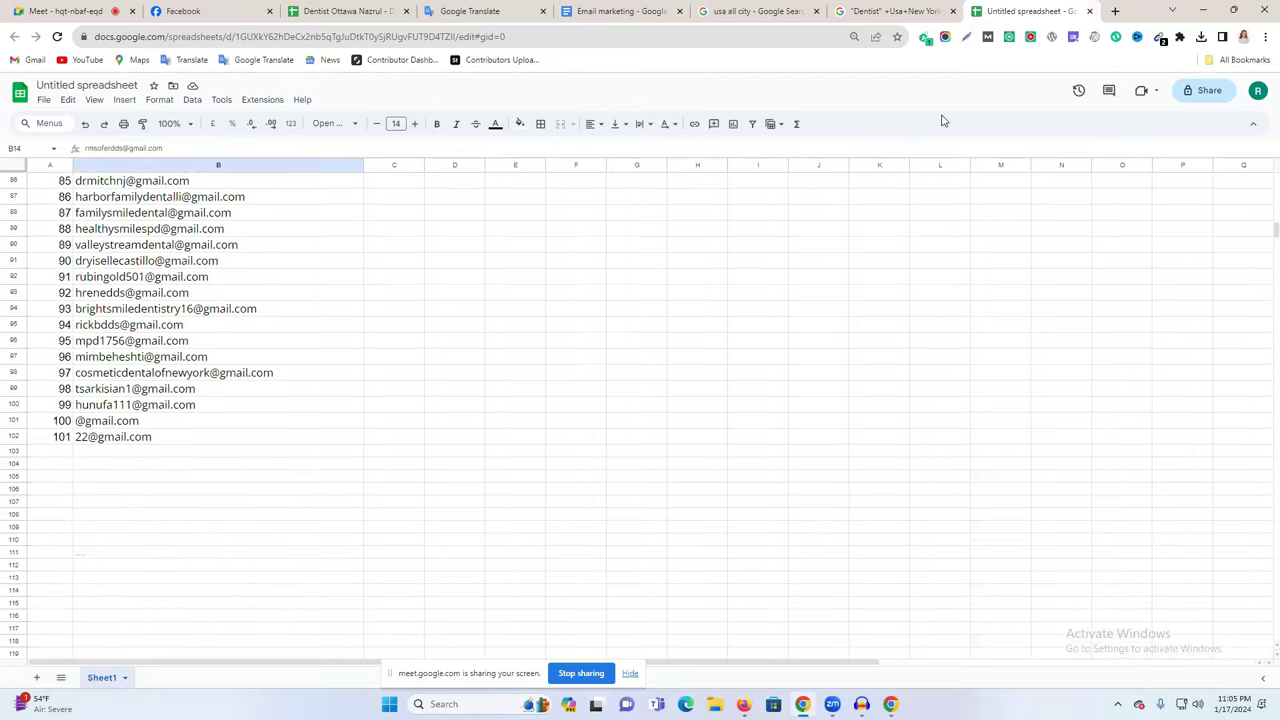
Search Google for "email checker" in a new browser tab
{"action": "left_click", "coordinate": [1112, 11]}
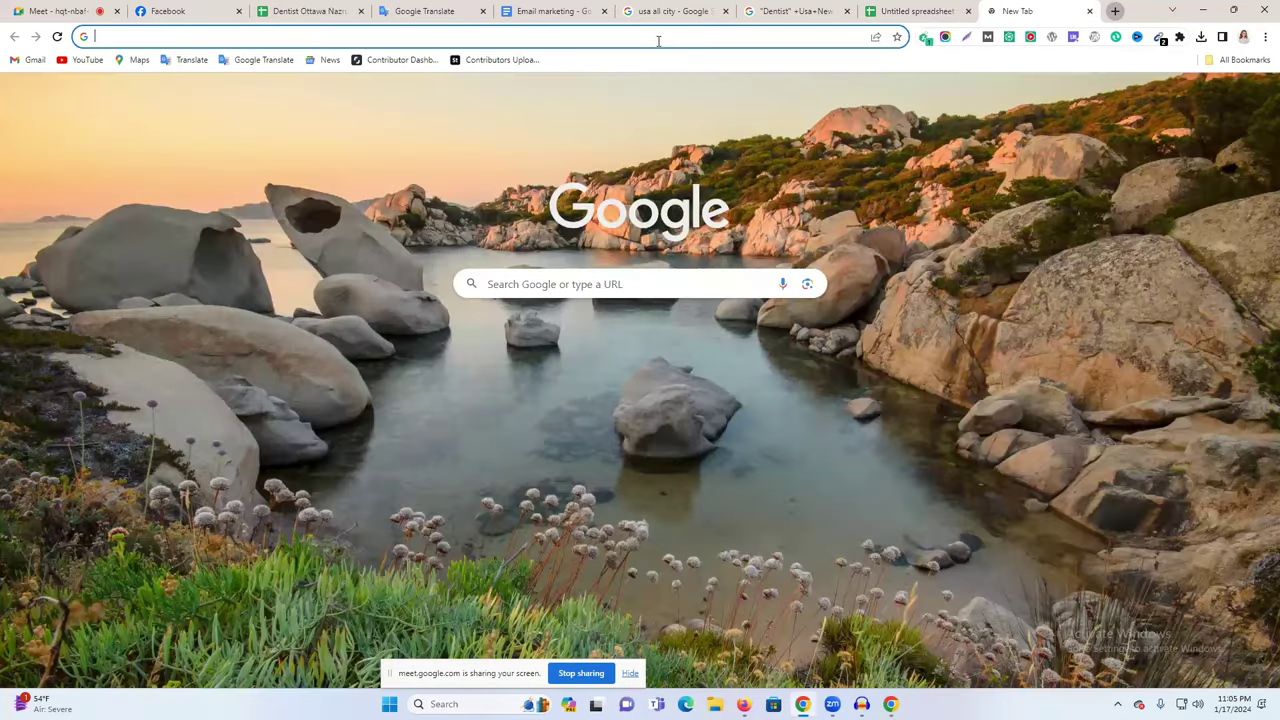
{"action": "left_click", "coordinate": [658, 37]}
{"action": "type", "text": "email"}
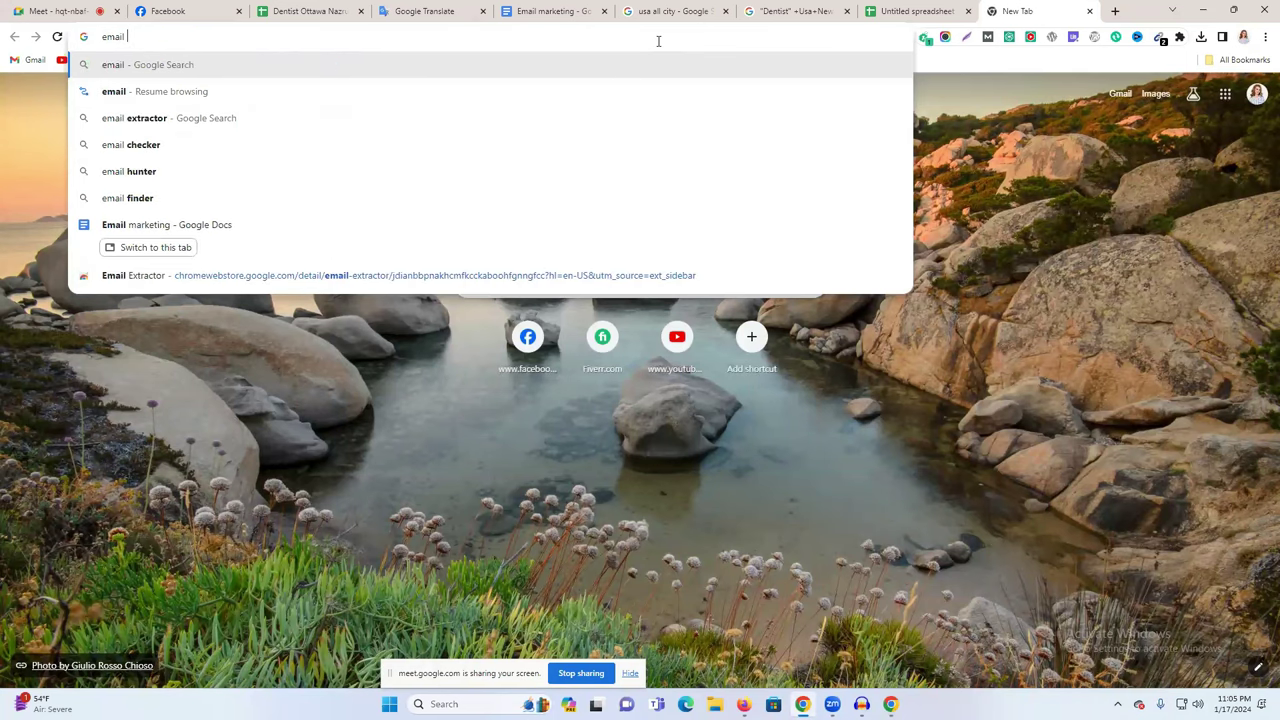
{"action": "left_click", "coordinate": [315, 142]}
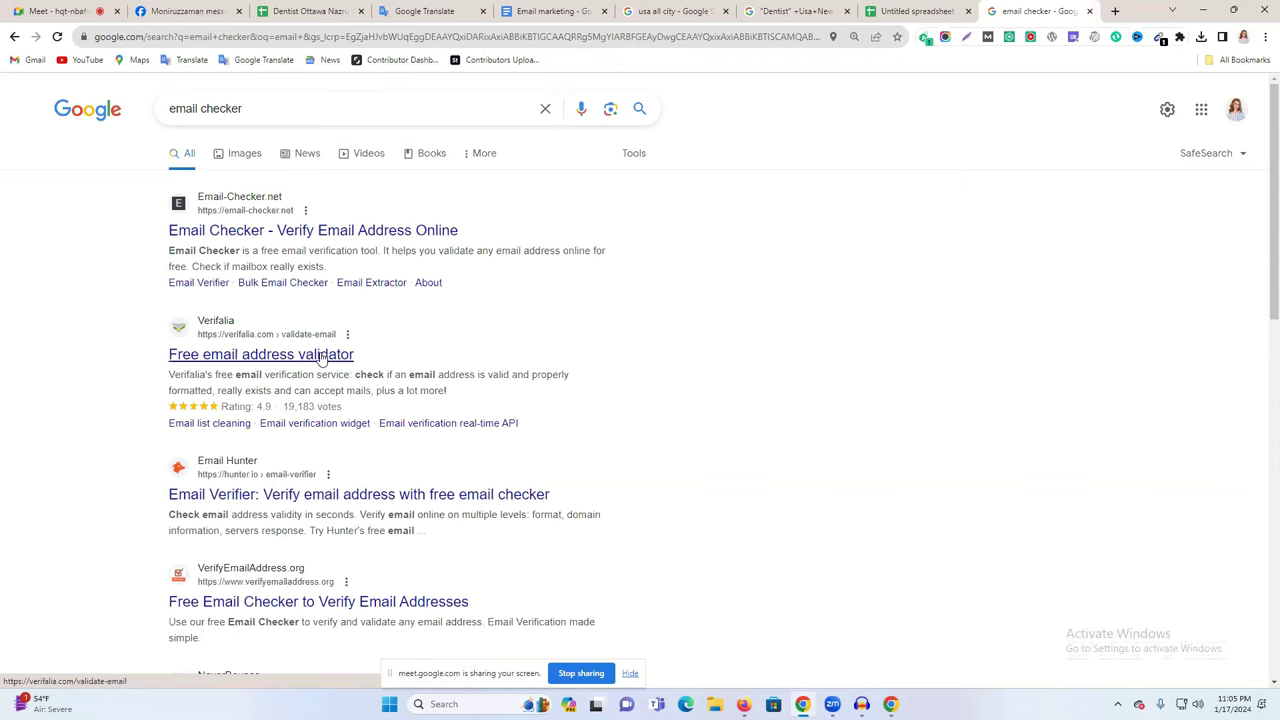
Refine the Google search to "email validity checker" and further to "online email validity checker"
{"action": "left_click", "coordinate": [199, 108]}
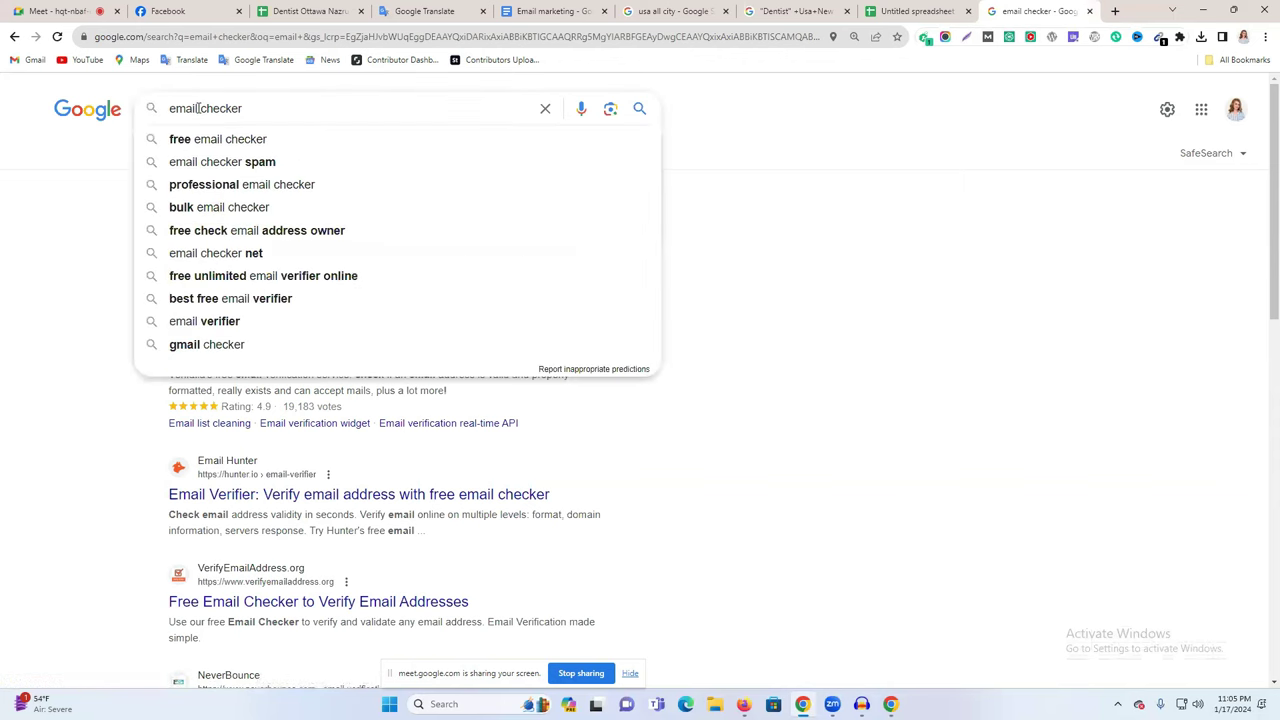
{"action": "type", "text": "v"}
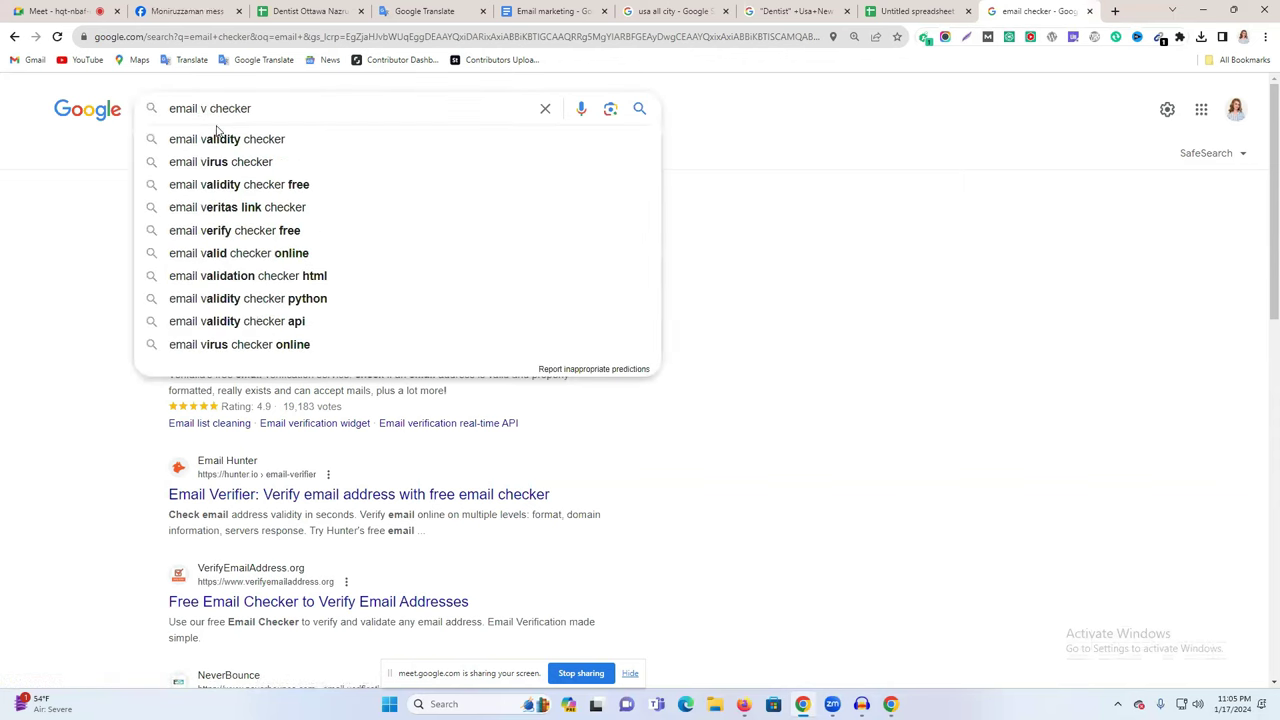
{"action": "left_click", "coordinate": [264, 140]}
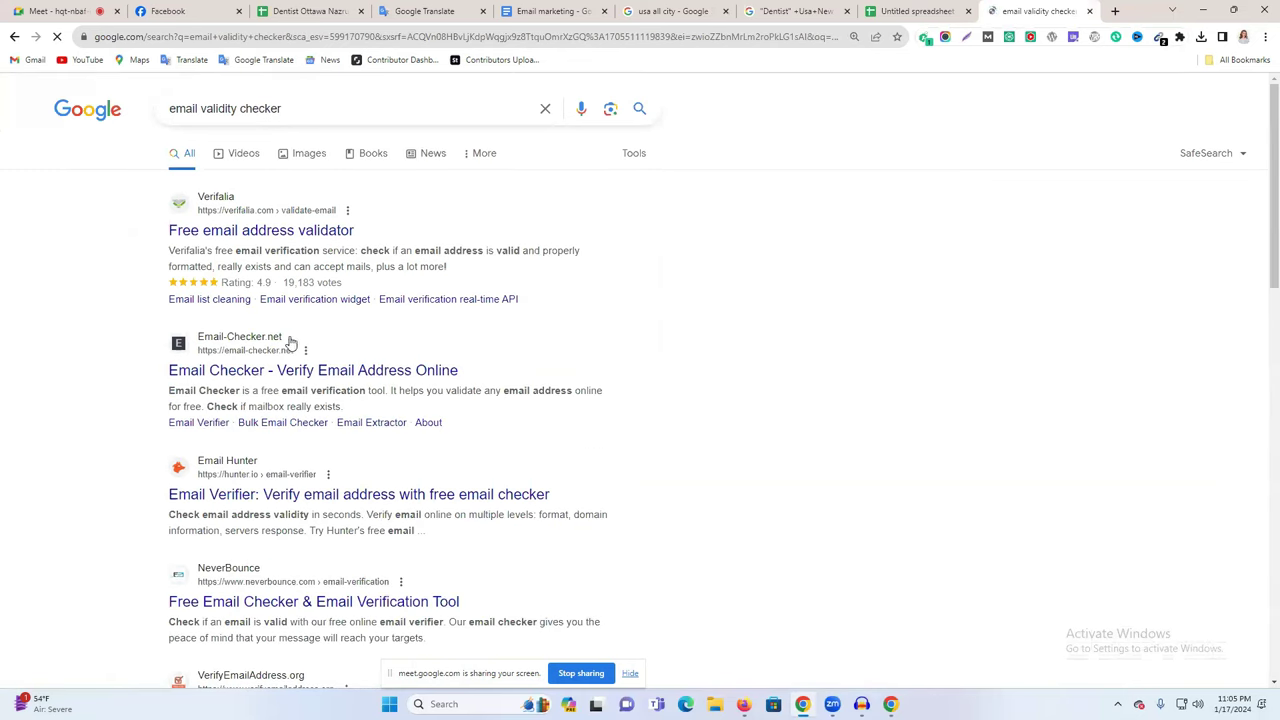
{"action": "left_click", "coordinate": [172, 108]}
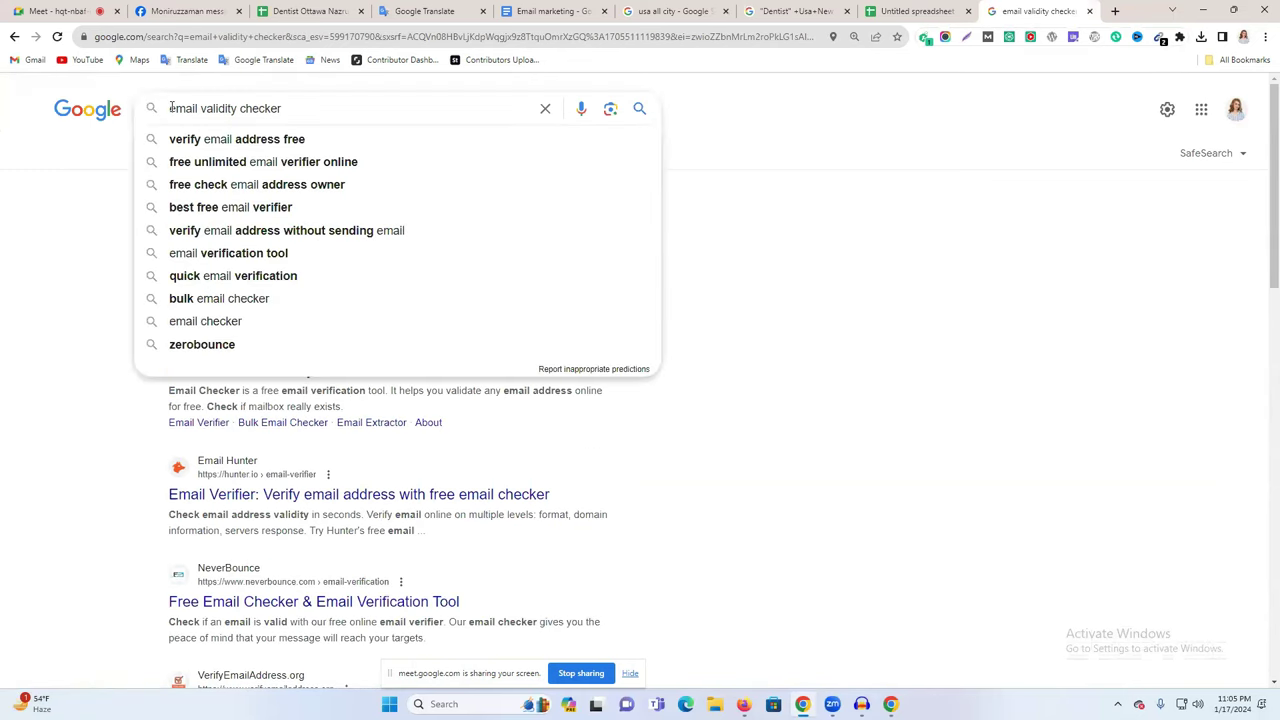
{"action": "type", "text": "online"}
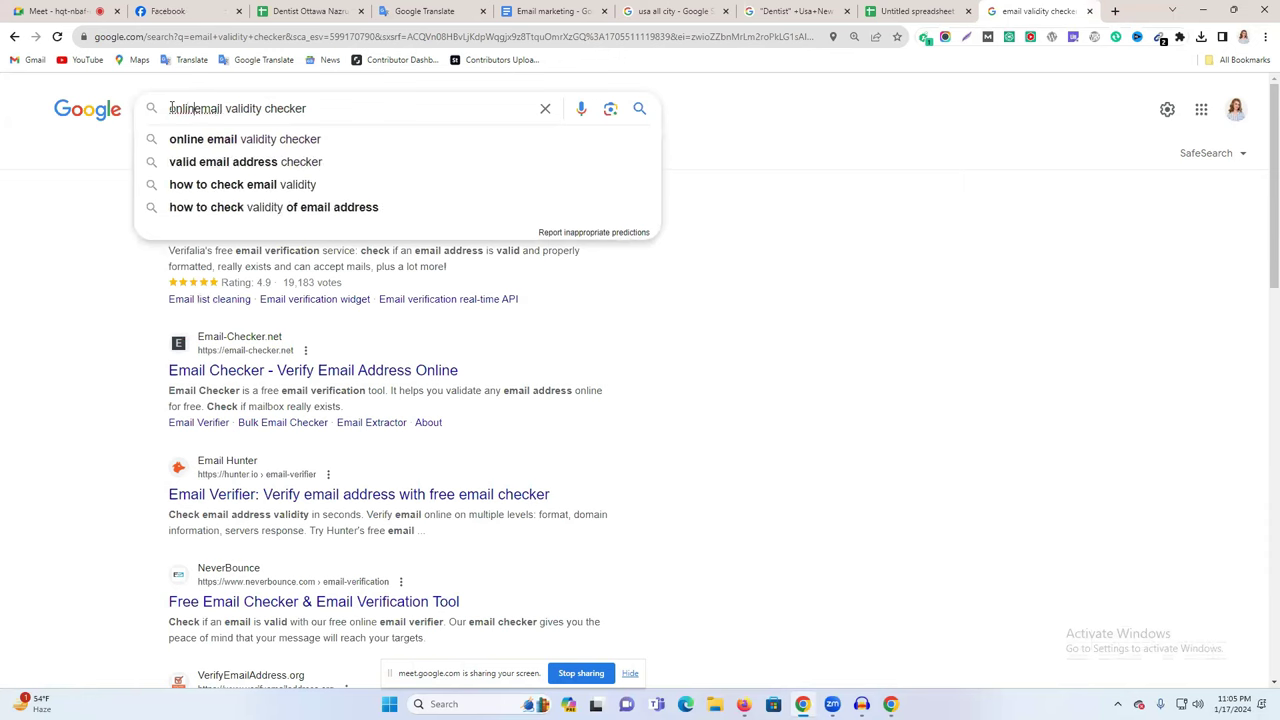
{"action": "key", "text": "Return"}
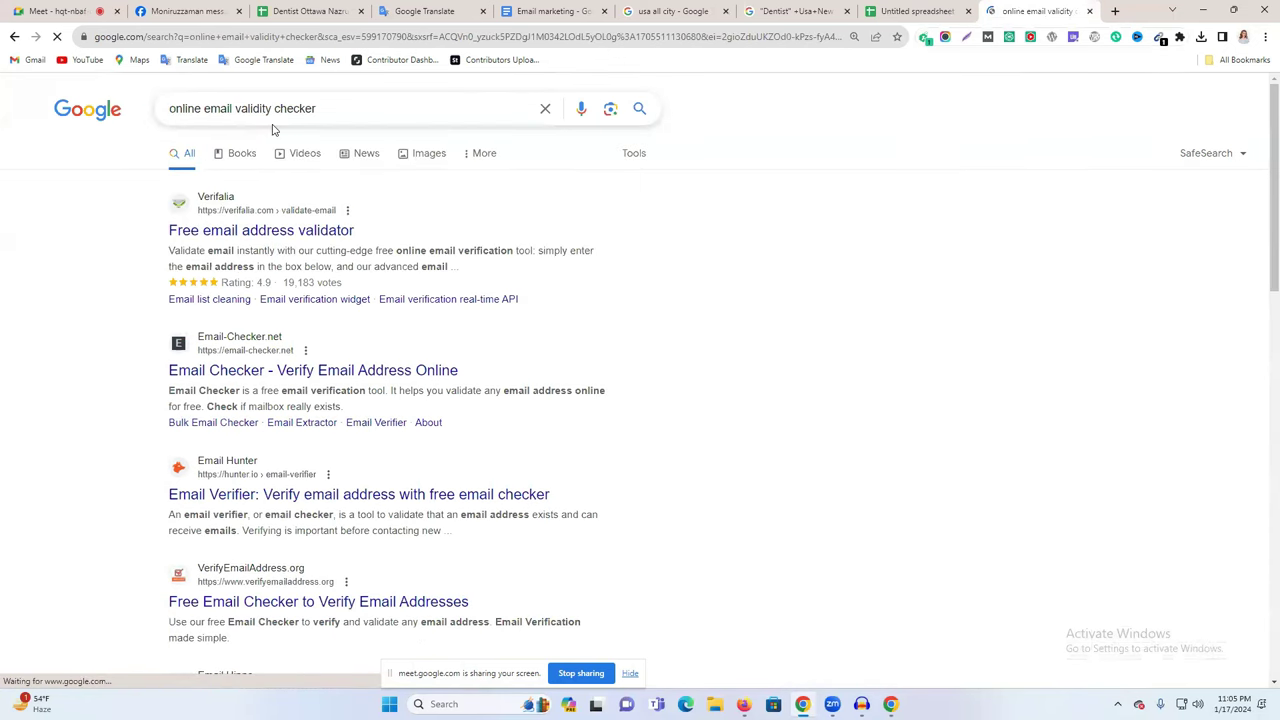
Open Verifalia's free email address validator, paste the copied email list, complete the security check and run the validation
{"action": "left_click", "coordinate": [255, 232]}
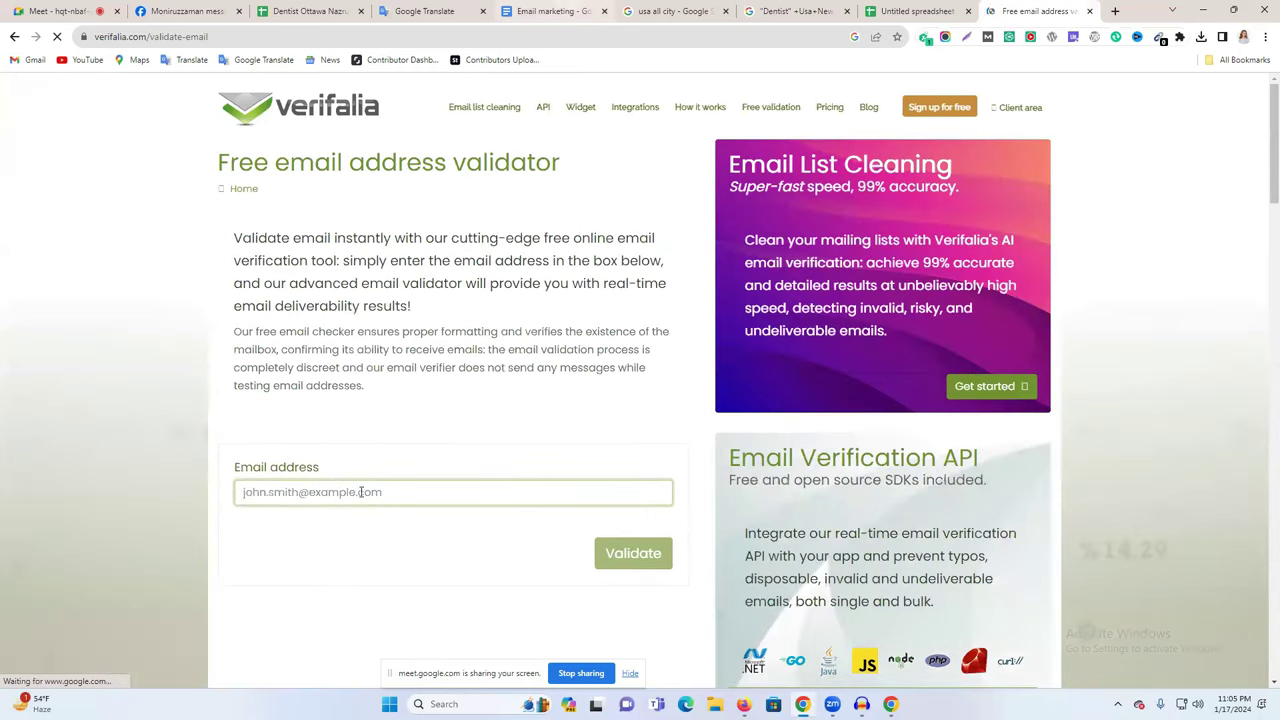
{"action": "key", "text": "ctrl+v"}
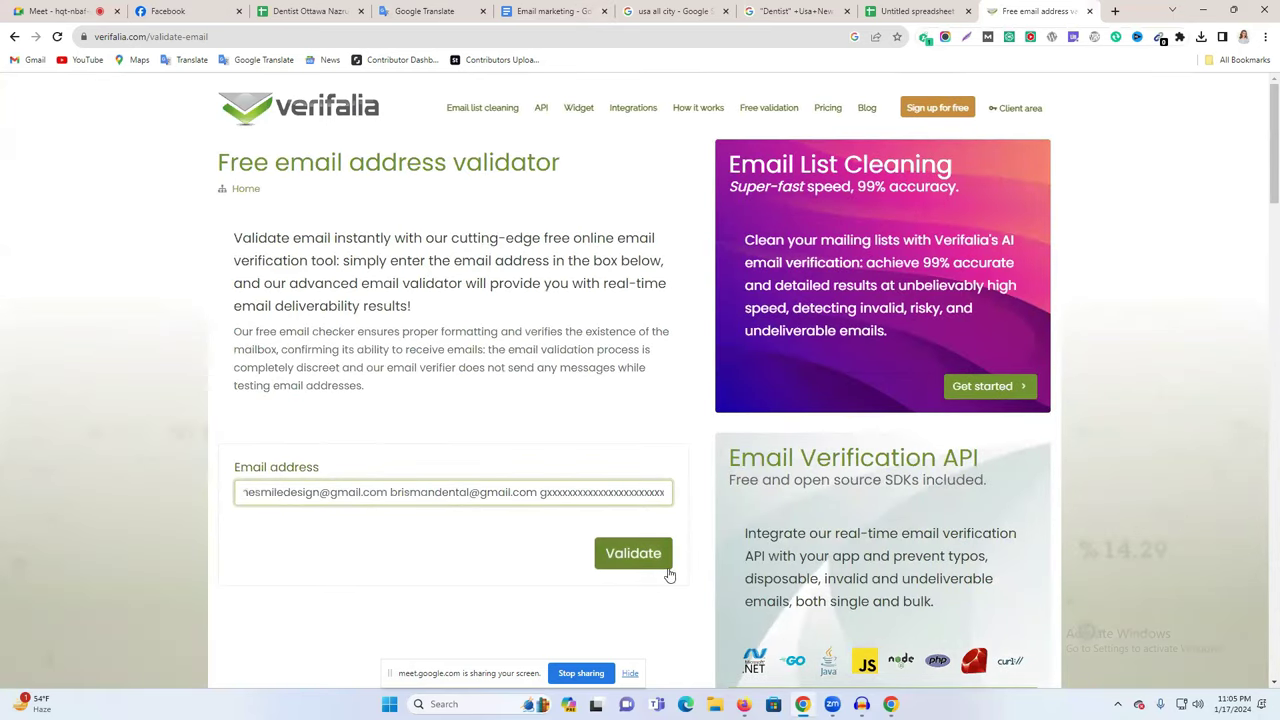
{"action": "left_click", "coordinate": [636, 558]}
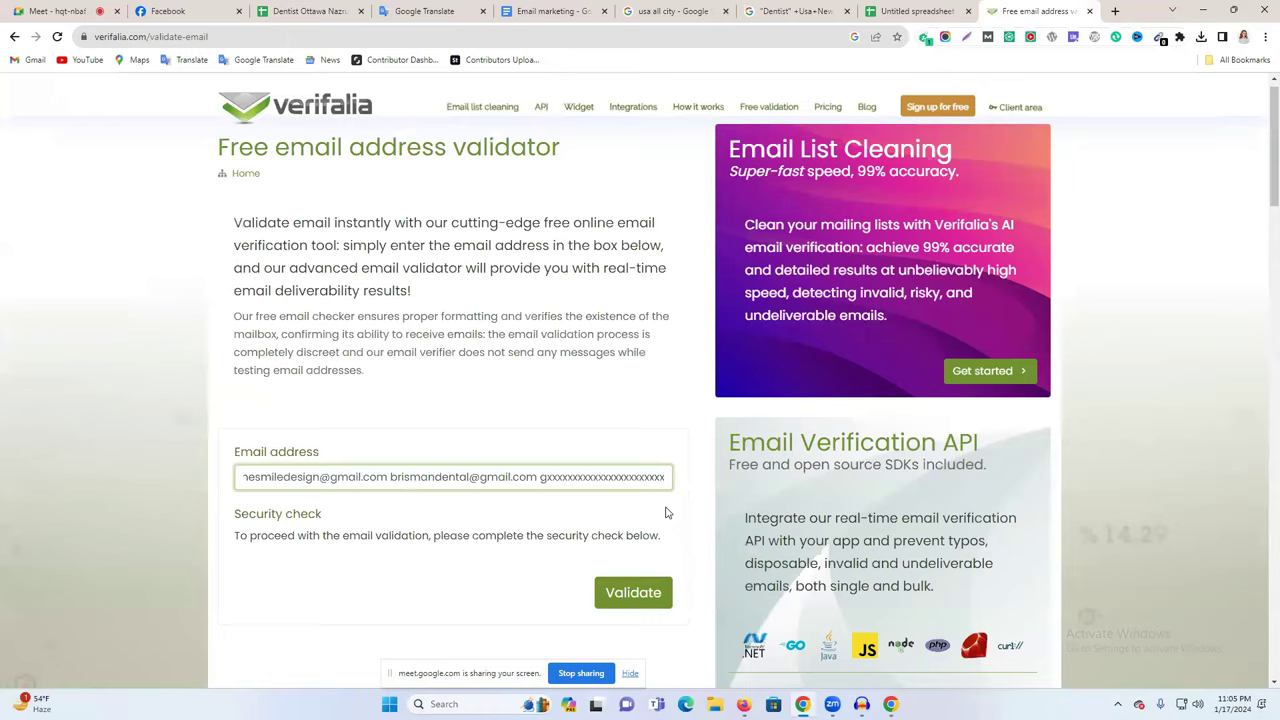
{"action": "scroll", "coordinate": [668, 513], "scroll_direction": "down", "scroll_amount": 3}
{"action": "left_click", "coordinate": [335, 278]}
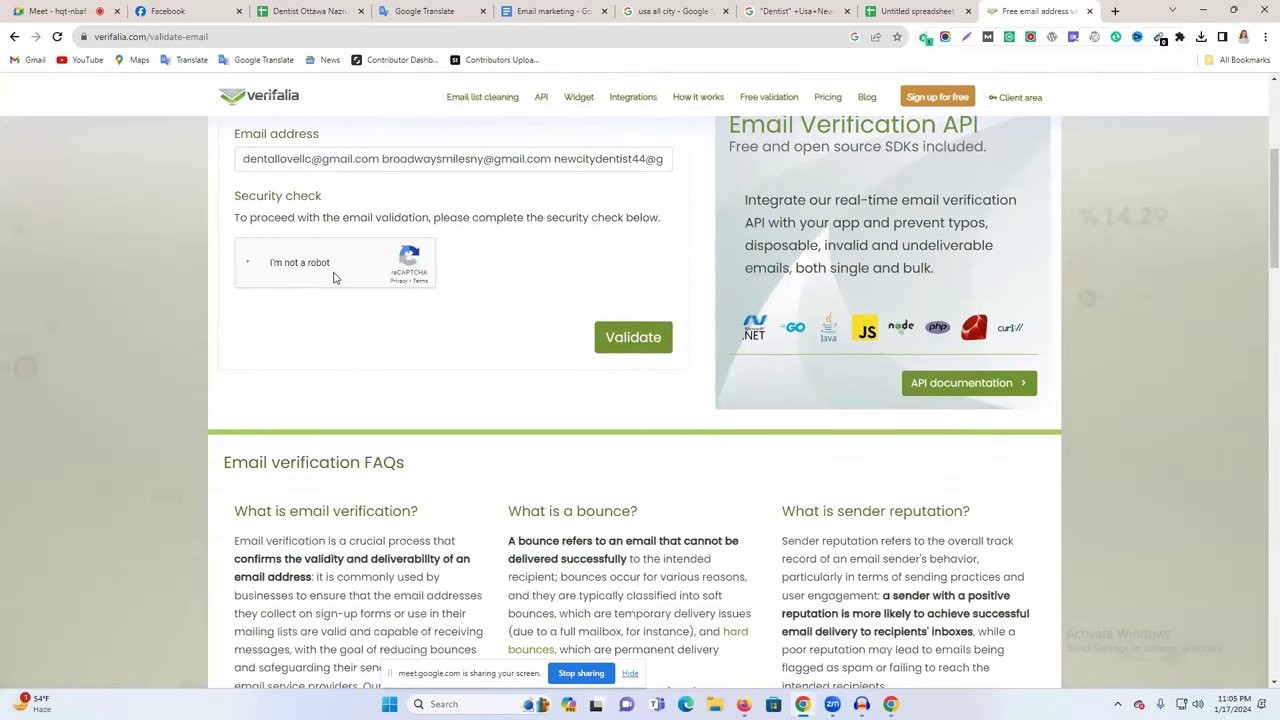
{"action": "left_click", "coordinate": [632, 343]}
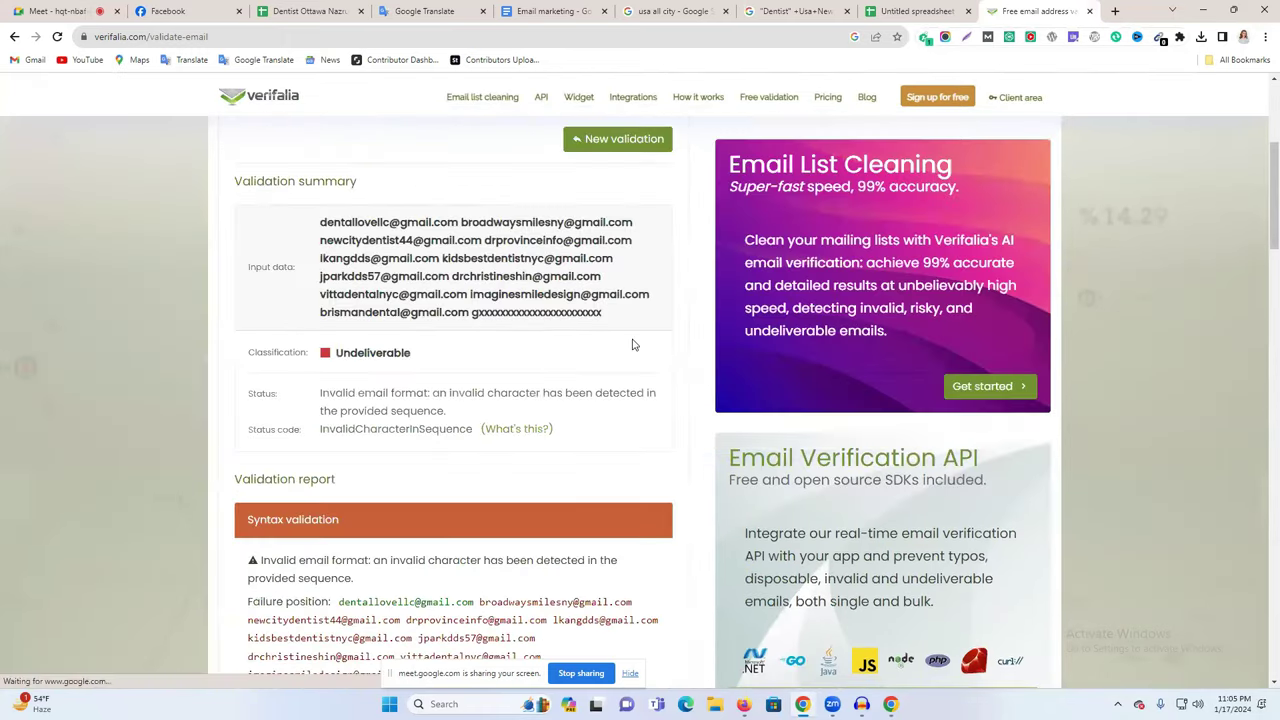
Examine the Verifalia validation summary and the failure position in the syntax validation report
{"action": "scroll", "coordinate": [632, 345], "scroll_direction": "down", "scroll_amount": 3}
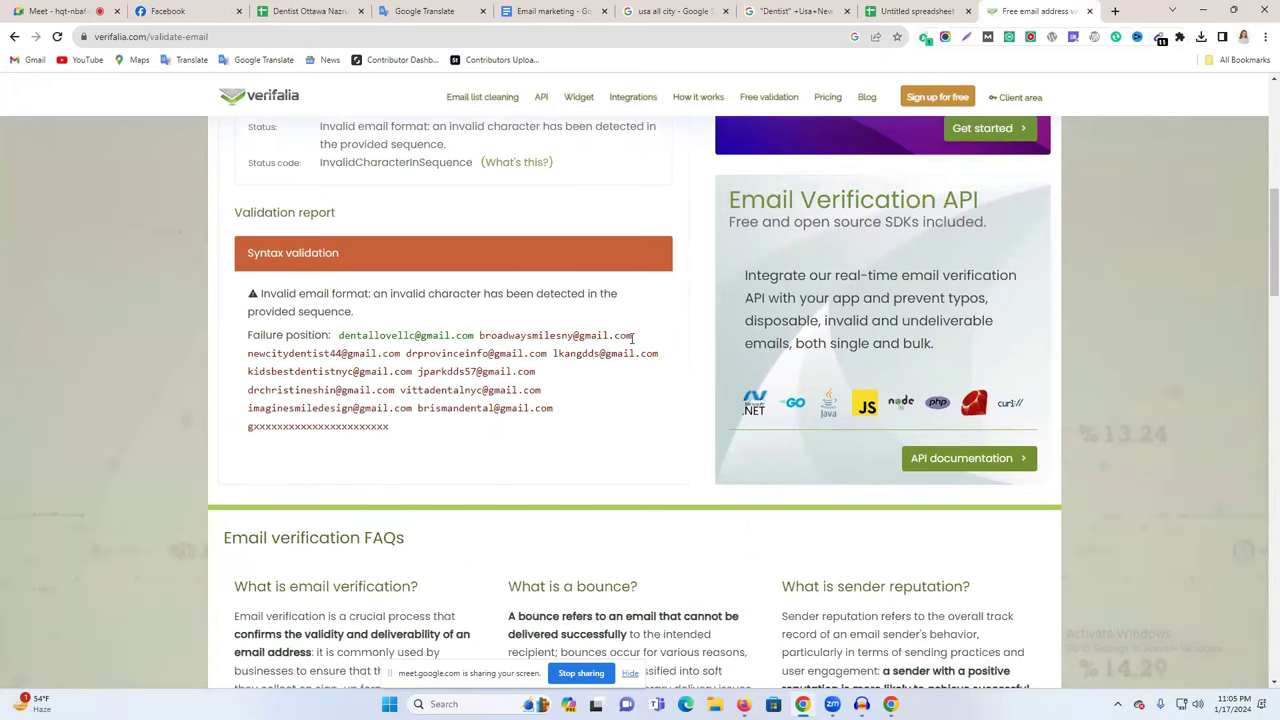
{"action": "scroll", "coordinate": [633, 338], "scroll_direction": "down", "scroll_amount": 2}
{"action": "scroll", "coordinate": [633, 338], "scroll_direction": "up", "scroll_amount": 2}
{"action": "scroll", "coordinate": [633, 338], "scroll_direction": "up", "scroll_amount": 4}
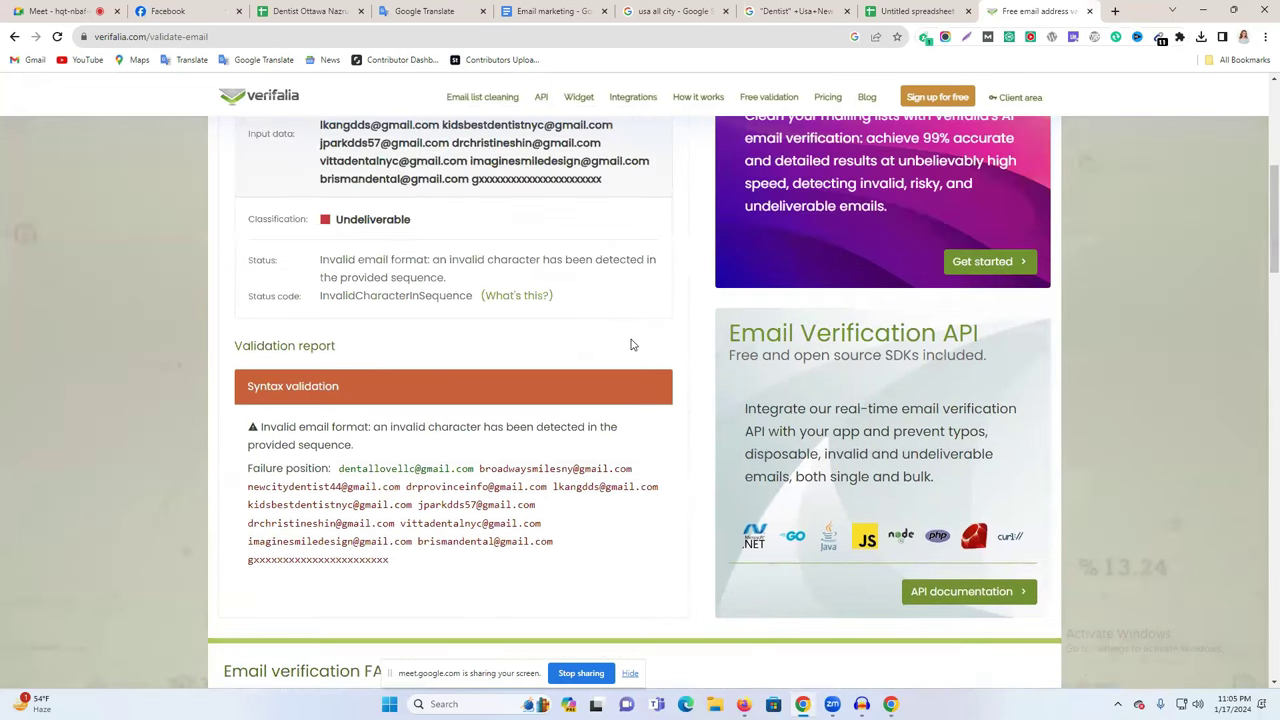
{"action": "scroll", "coordinate": [454, 329], "scroll_direction": "down", "scroll_amount": 4}
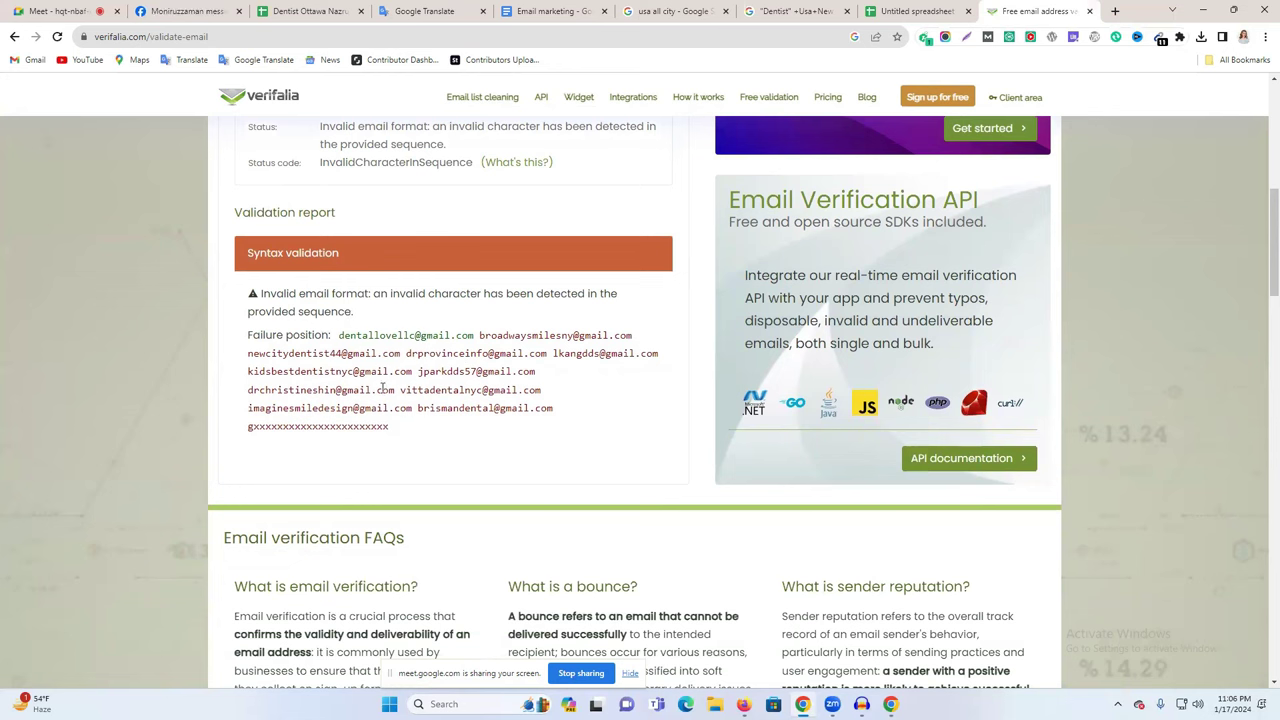
{"action": "left_click_drag", "start_coordinate": [381, 426], "coordinate": [486, 338]}
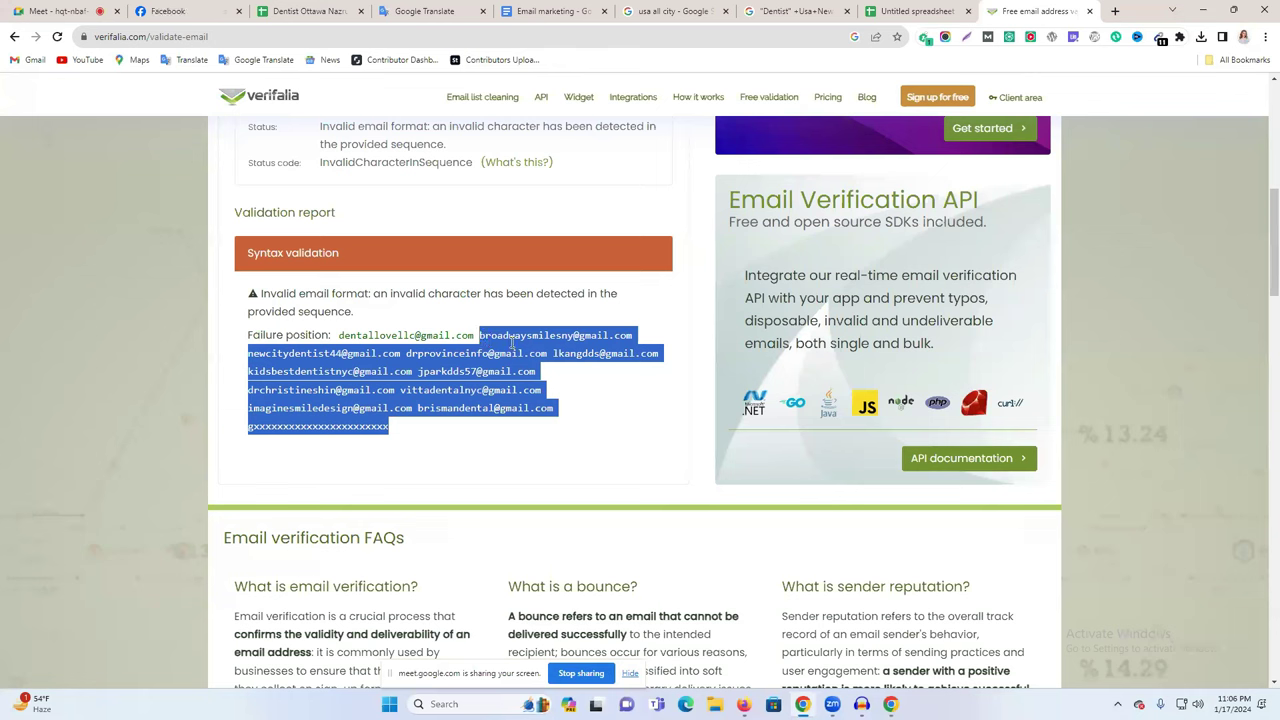
{"action": "double_click", "coordinate": [520, 340]}
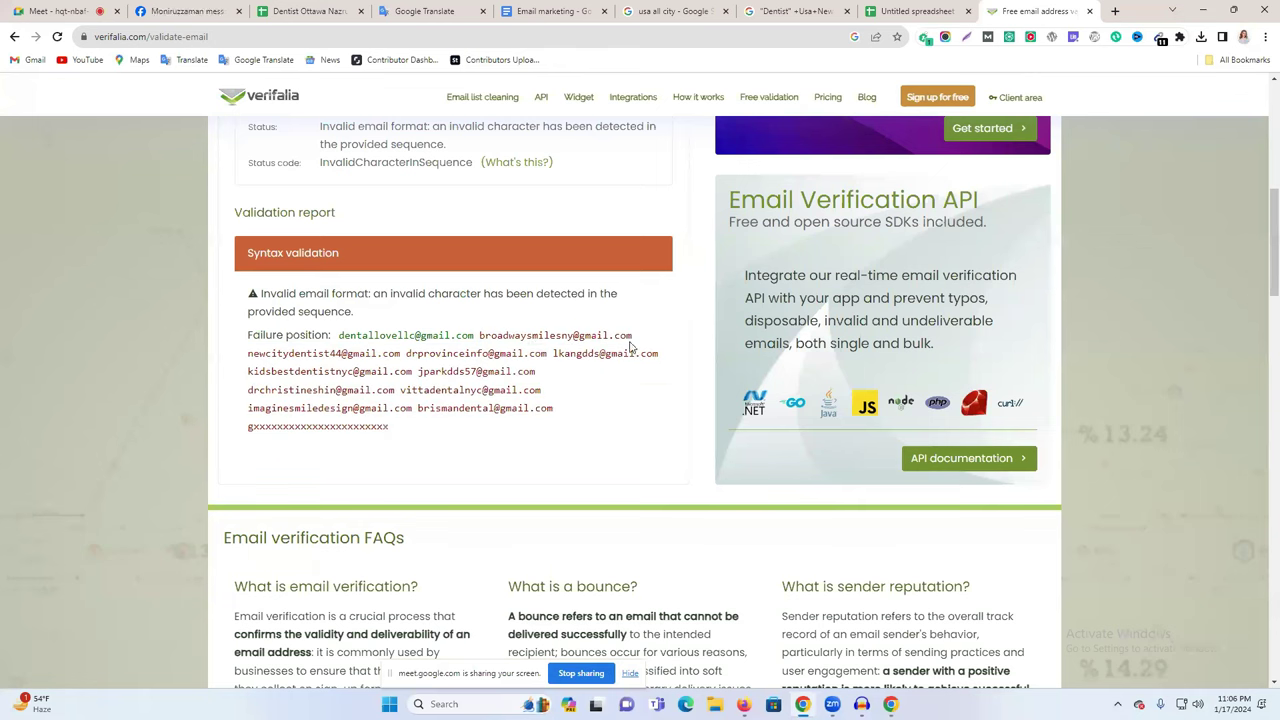
Copy the first address marked in red in the syntax report and find it in the email list spreadsheet
{"action": "left_click_drag", "start_coordinate": [636, 341], "coordinate": [481, 333]}
{"action": "key", "text": "ctrl+c"}
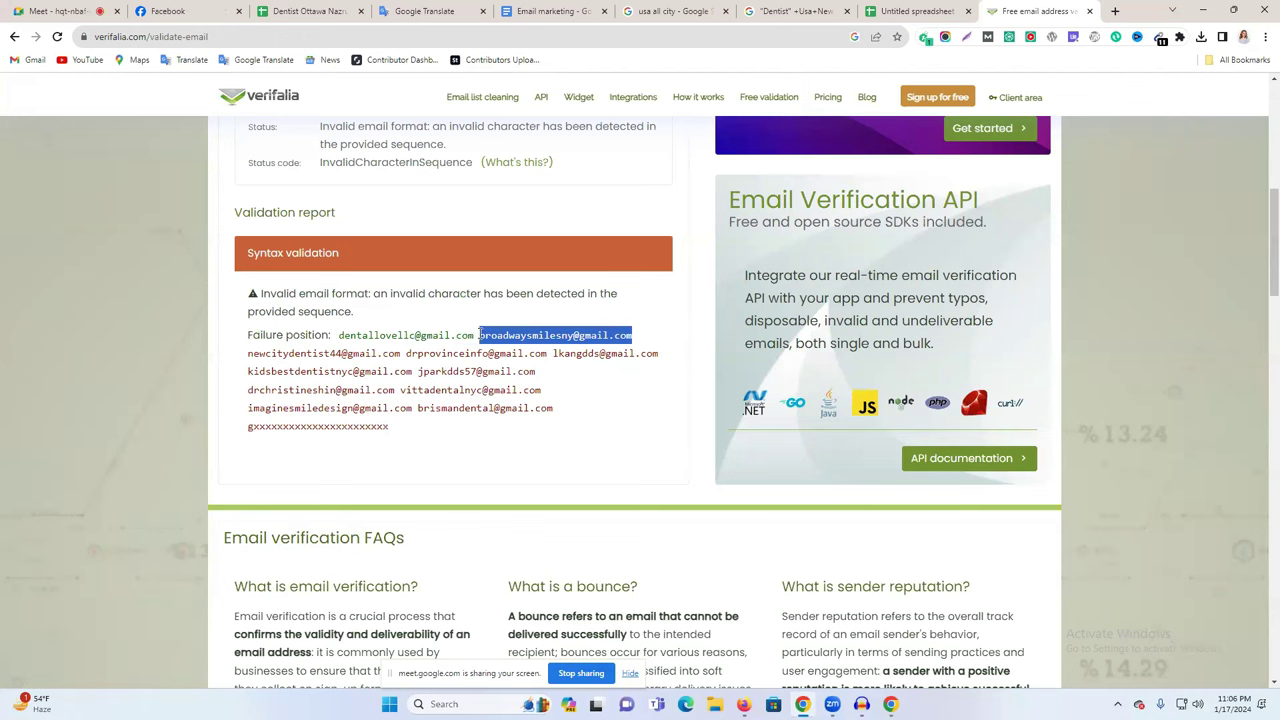
{"action": "left_click", "coordinate": [925, 11]}
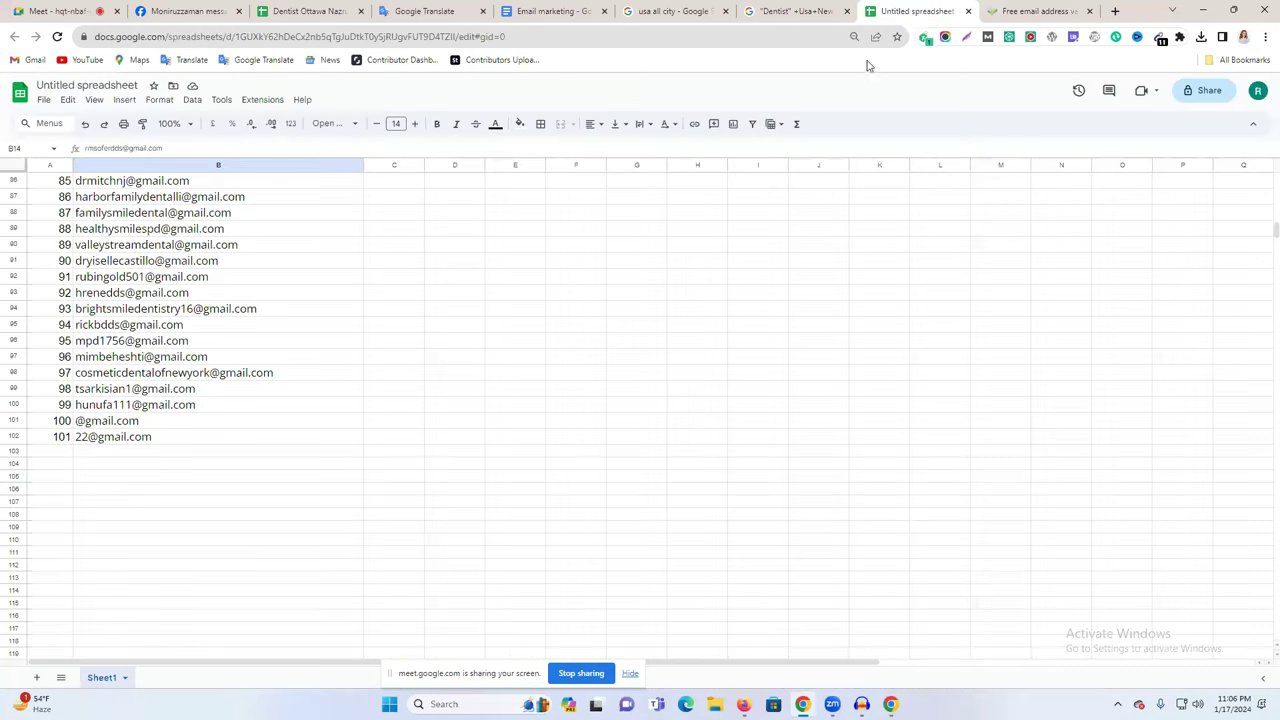
{"action": "key", "text": "ctrl+f"}
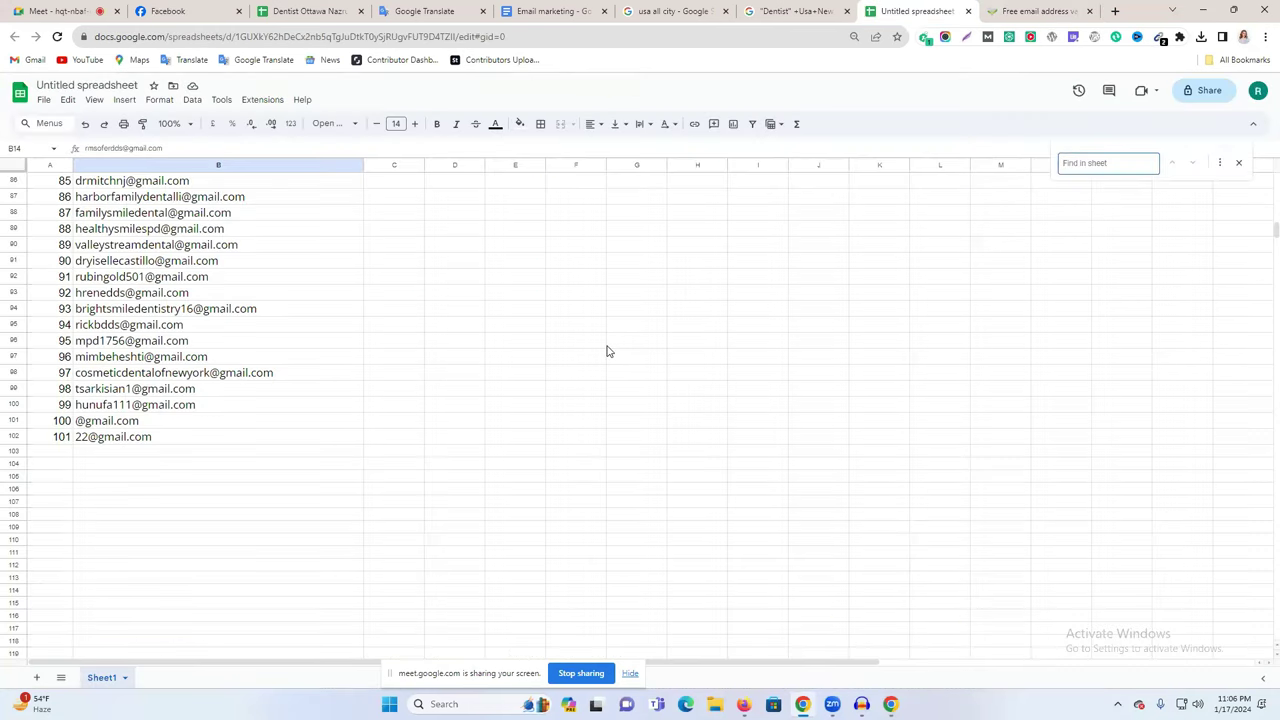
{"action": "key", "text": "ctrl+v"}
Inspect the contact card of the address in B14 and select the matching address in B3
{"action": "double_click", "coordinate": [141, 356]}
{"action": "key", "text": "ctrl+a"}
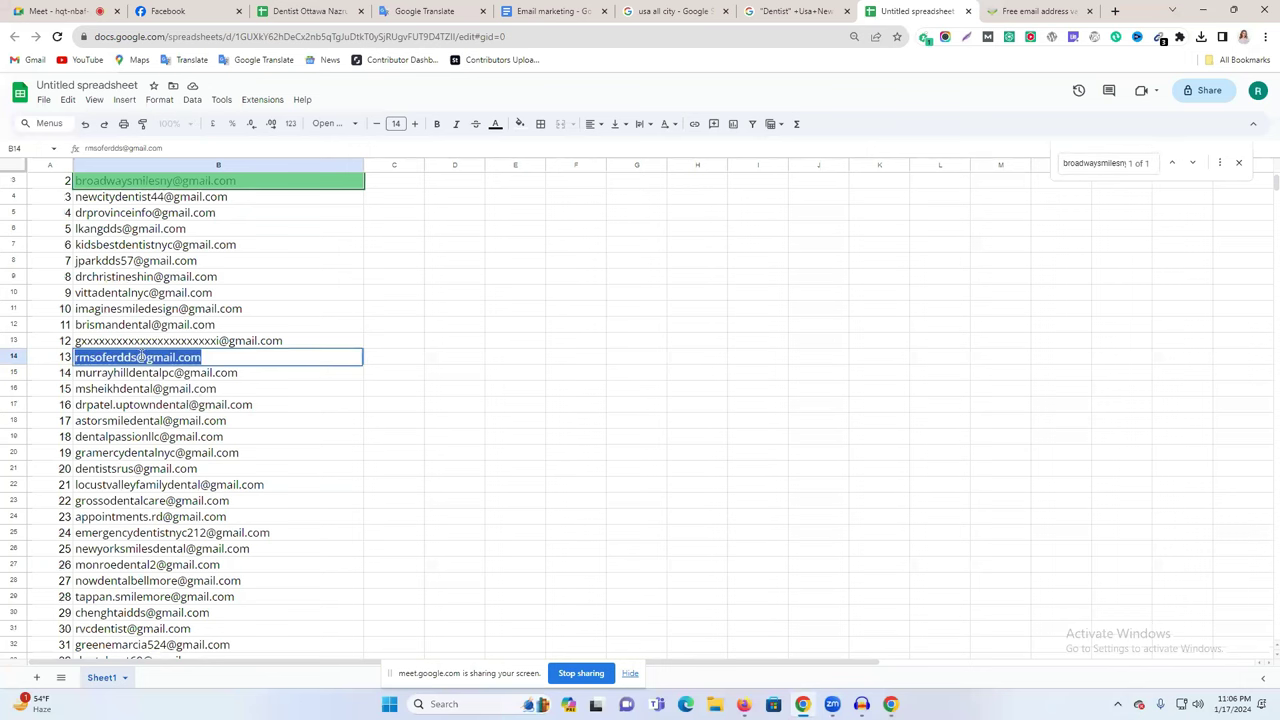
{"action": "left_click", "coordinate": [605, 374]}
{"action": "left_click", "coordinate": [160, 361]}
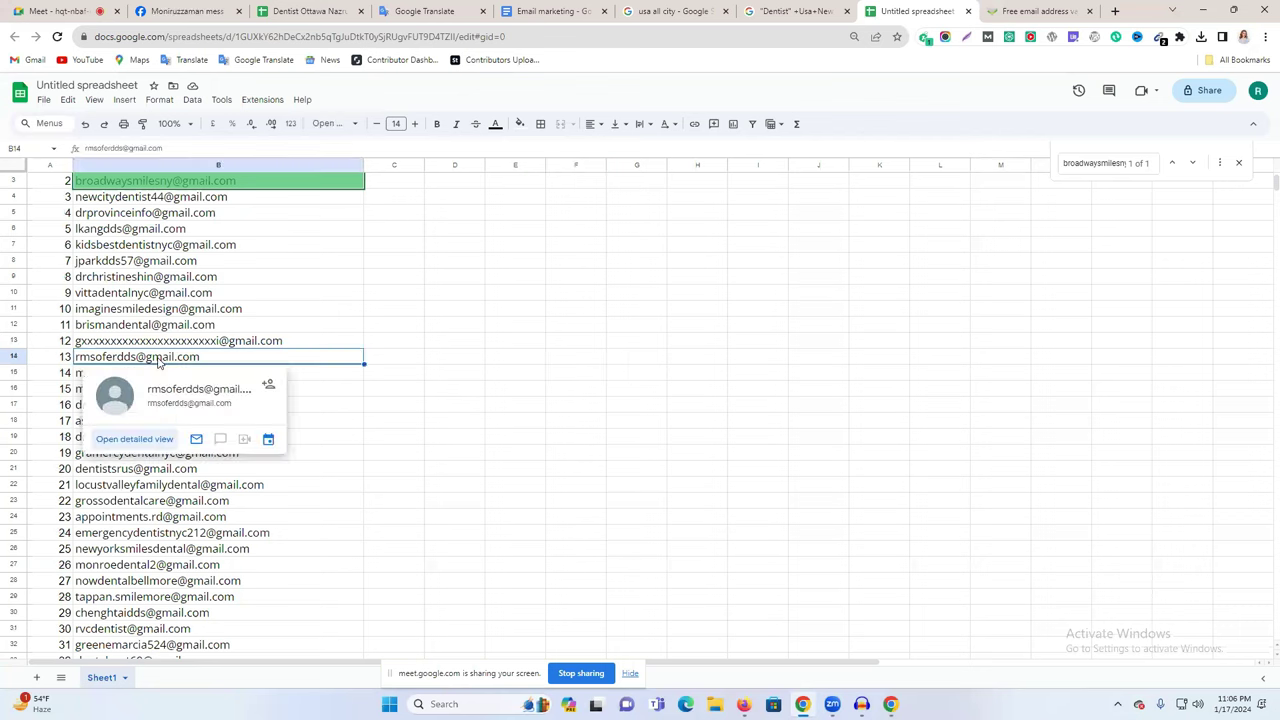
{"action": "left_click", "coordinate": [150, 183]}
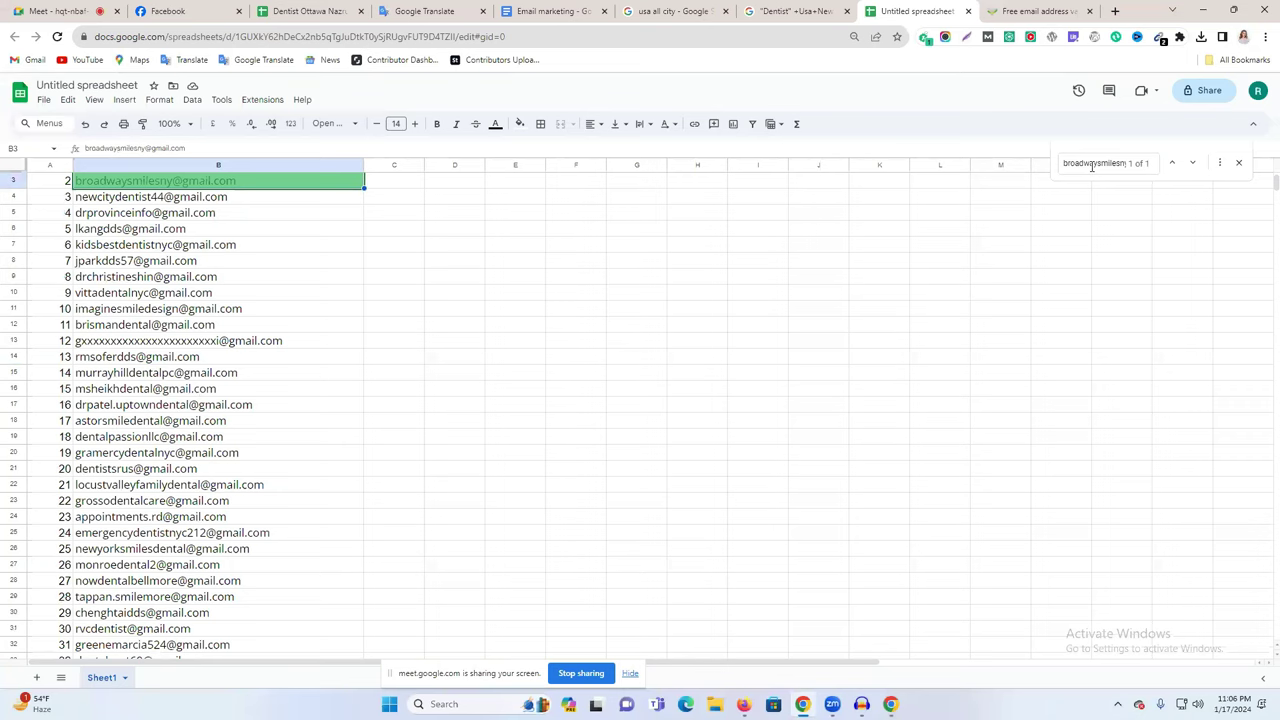
Go back to the Google results, open Email-Checker.net and check the copied email address there
{"action": "left_click", "coordinate": [1010, 8]}
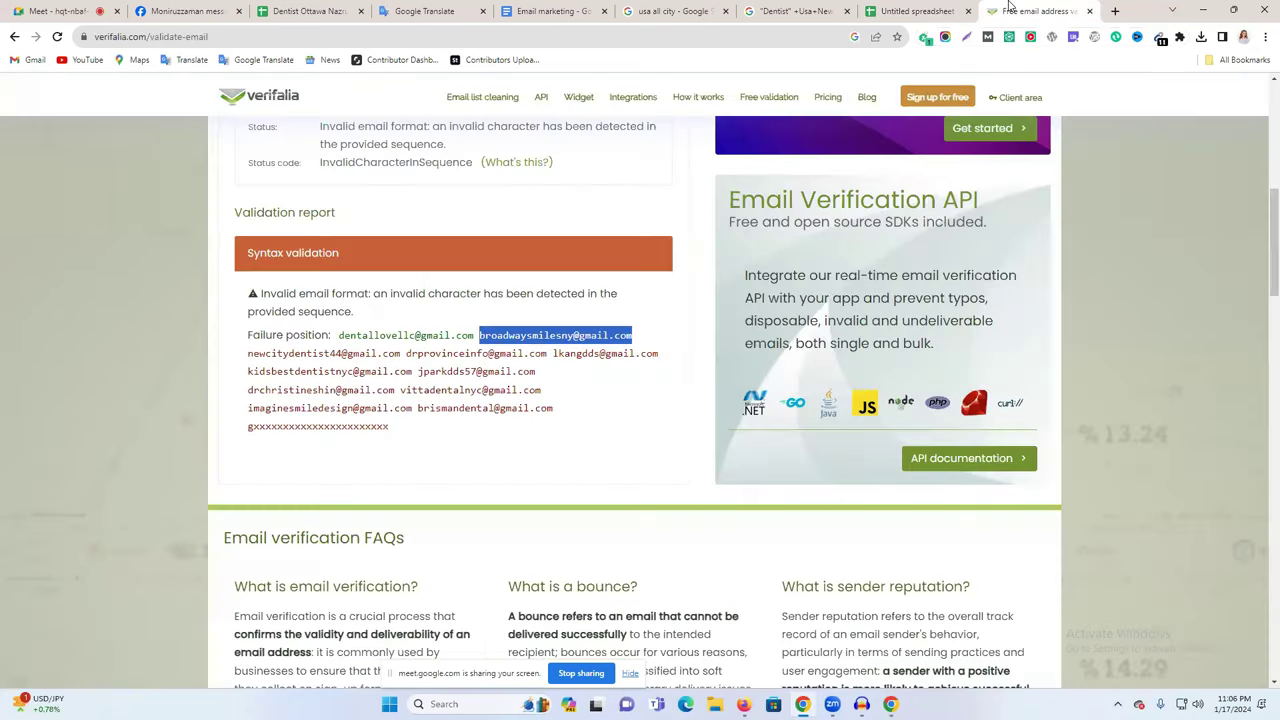
{"action": "left_click", "coordinate": [13, 37]}
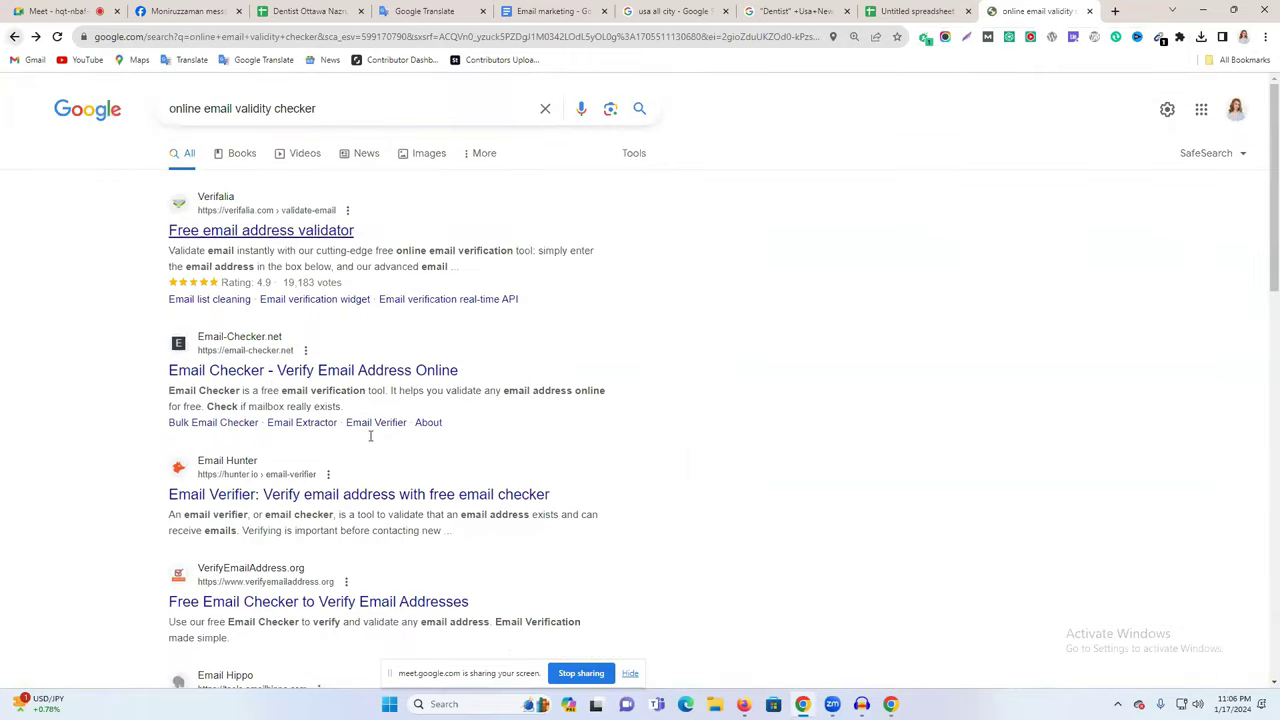
{"action": "left_click", "coordinate": [450, 372]}
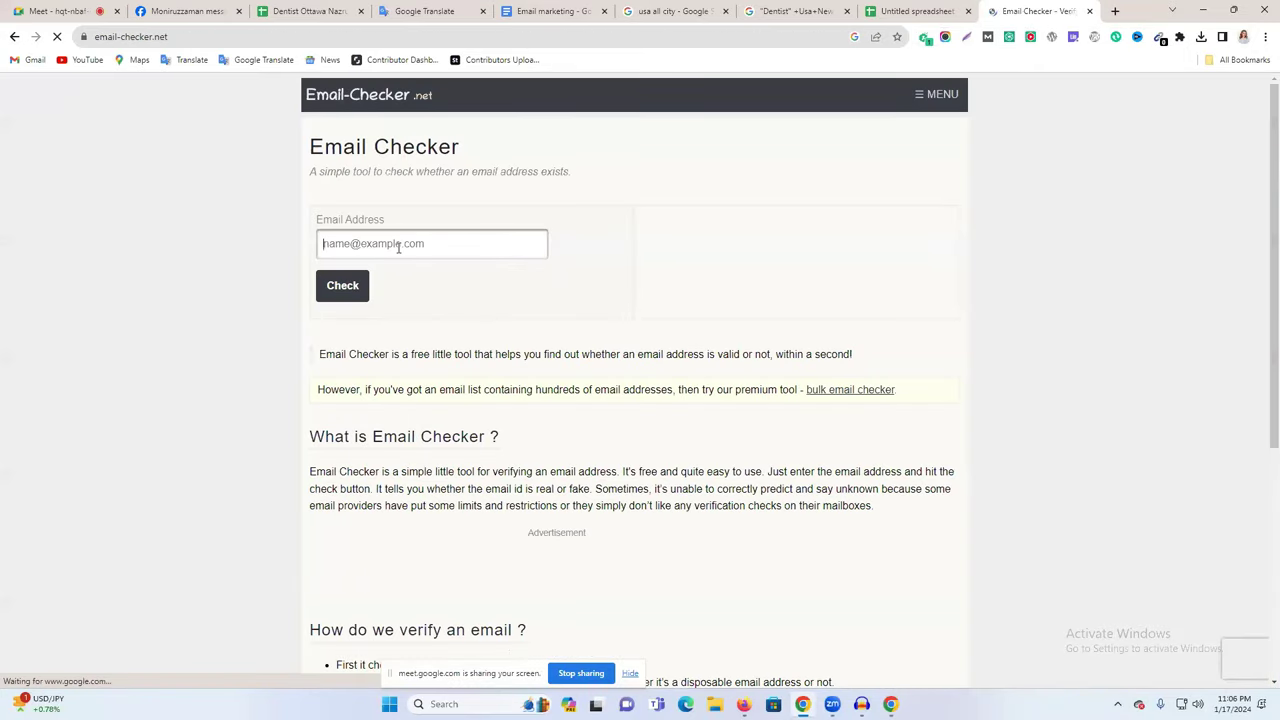
{"action": "left_click", "coordinate": [398, 247]}
{"action": "key", "text": "ctrl+v"}
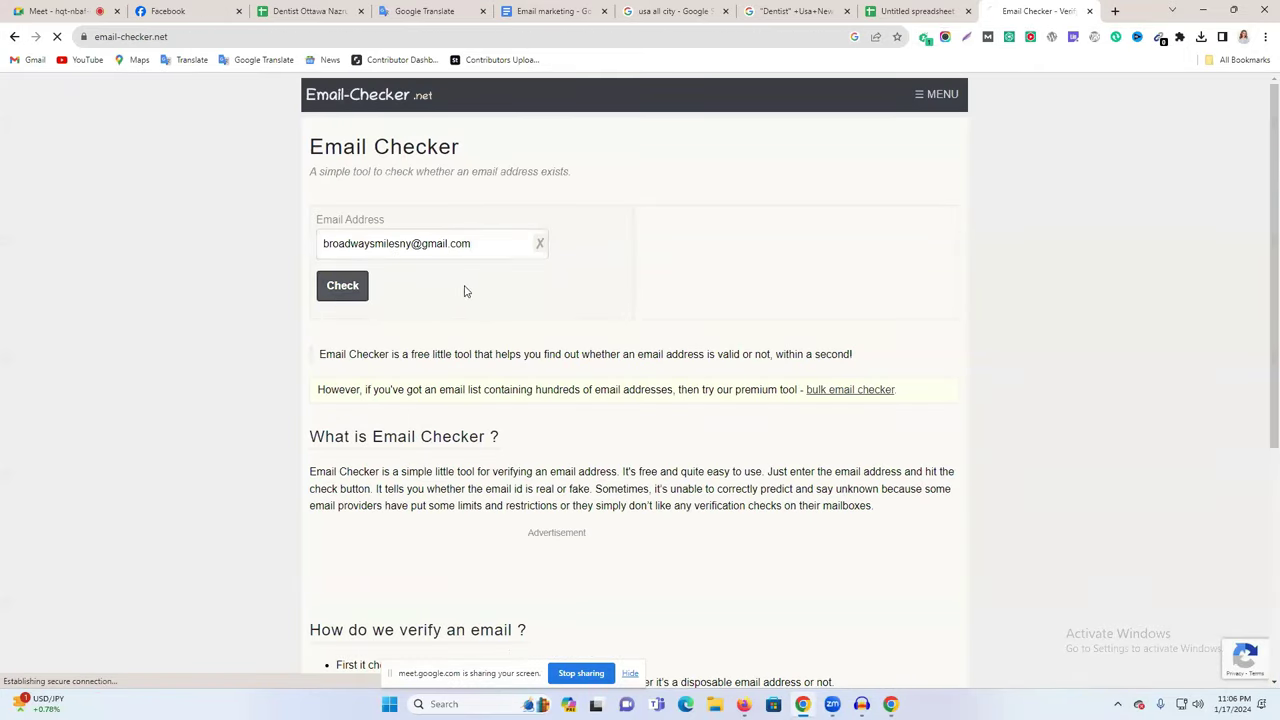
Select the whole Email column in the spreadsheet and return to the Email-Checker.net page
{"action": "left_click", "coordinate": [550, 11]}
{"action": "left_click", "coordinate": [905, 11]}
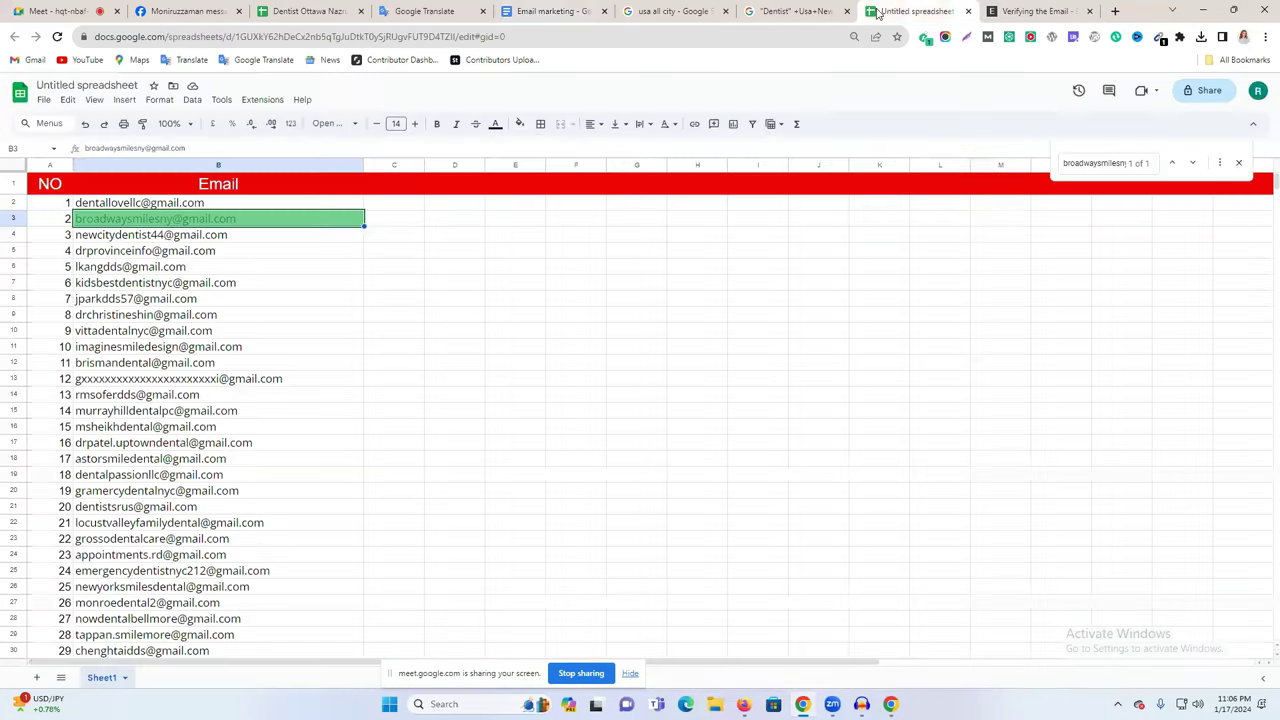
{"action": "left_click", "coordinate": [116, 251]}
{"action": "left_click", "coordinate": [85, 203]}
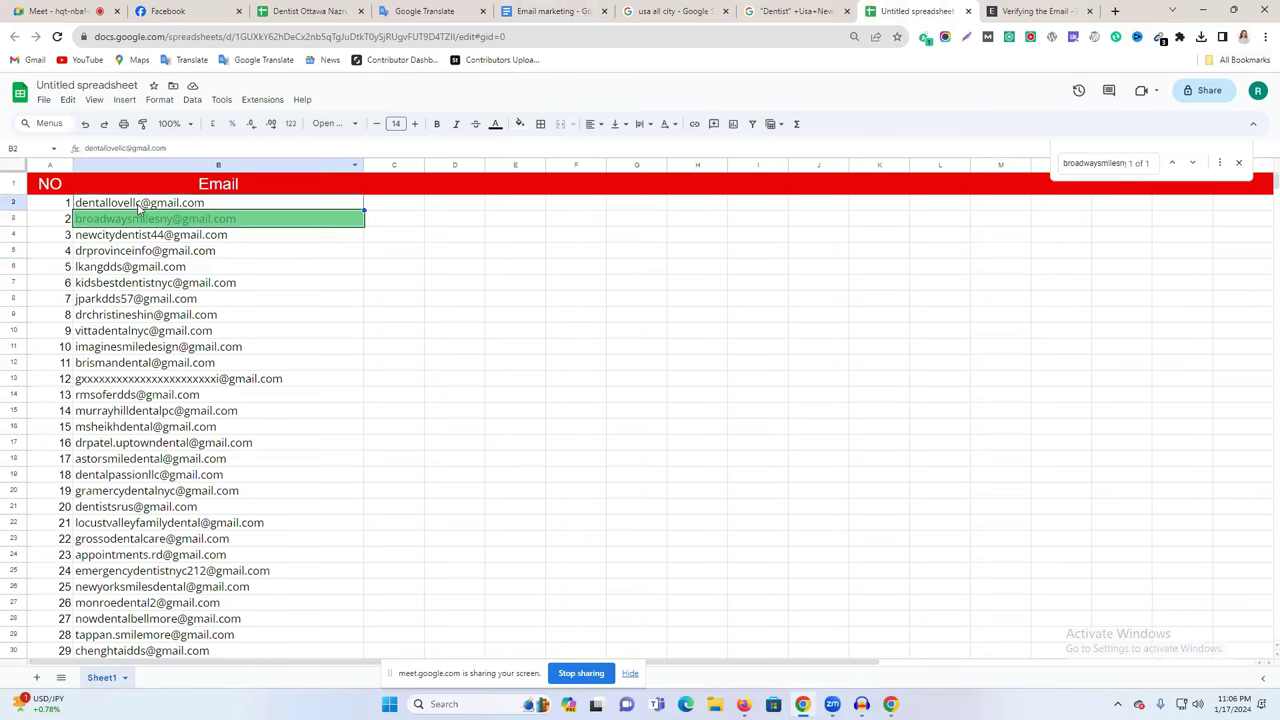
{"action": "left_click", "coordinate": [145, 164]}
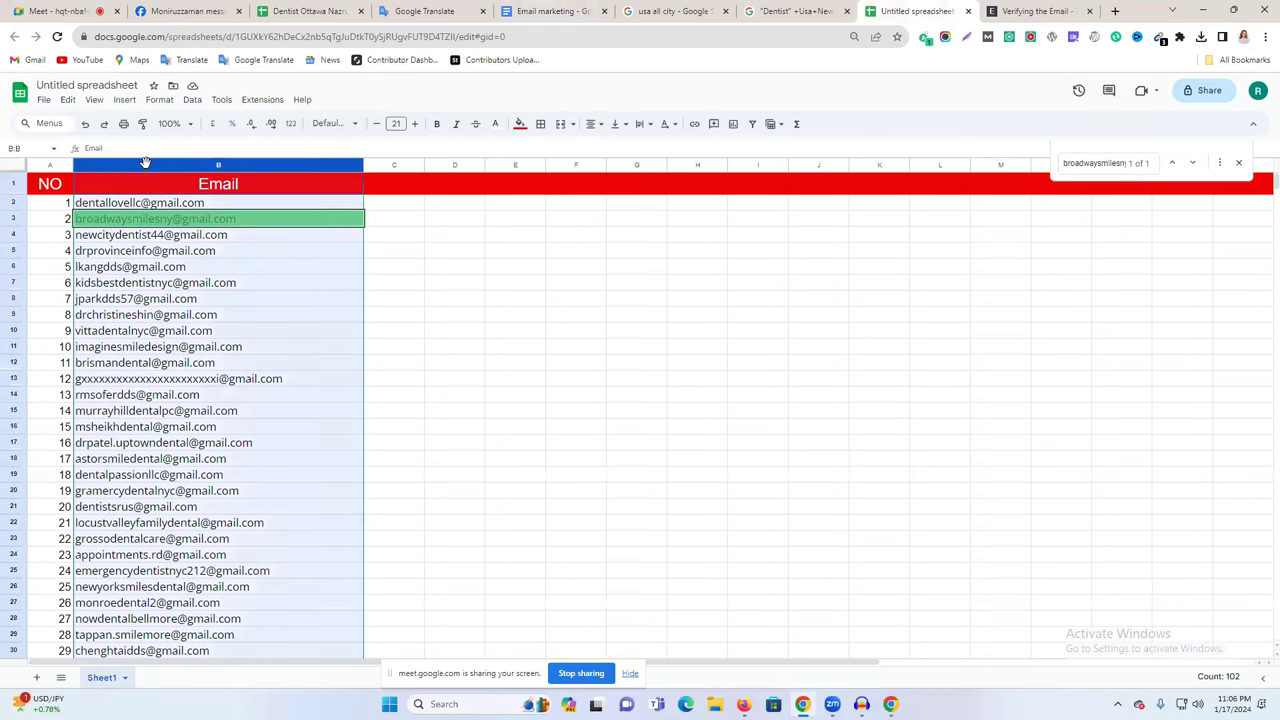
{"action": "left_click", "coordinate": [1035, 11]}
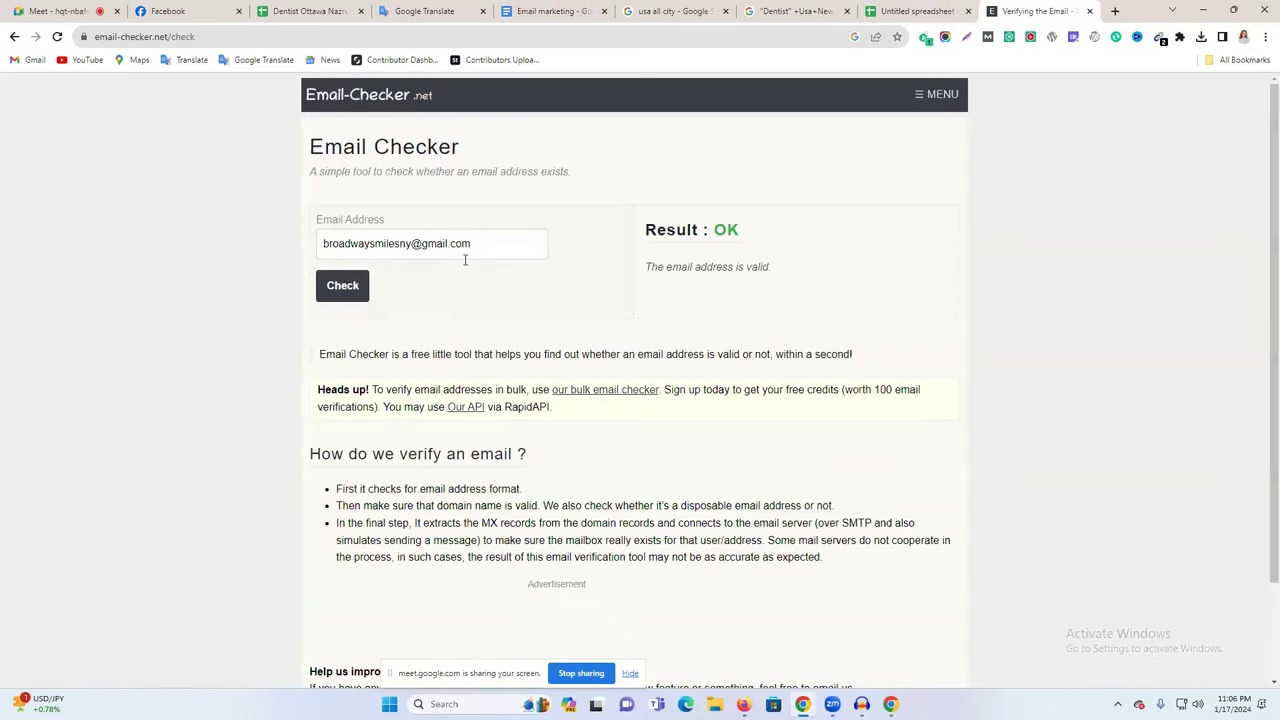
Try to check the whole copied list of email addresses in the single-address email checker
{"action": "triple_click", "coordinate": [385, 250]}
{"action": "key", "text": "ctrl+v"}
{"action": "left_click", "coordinate": [347, 286]}
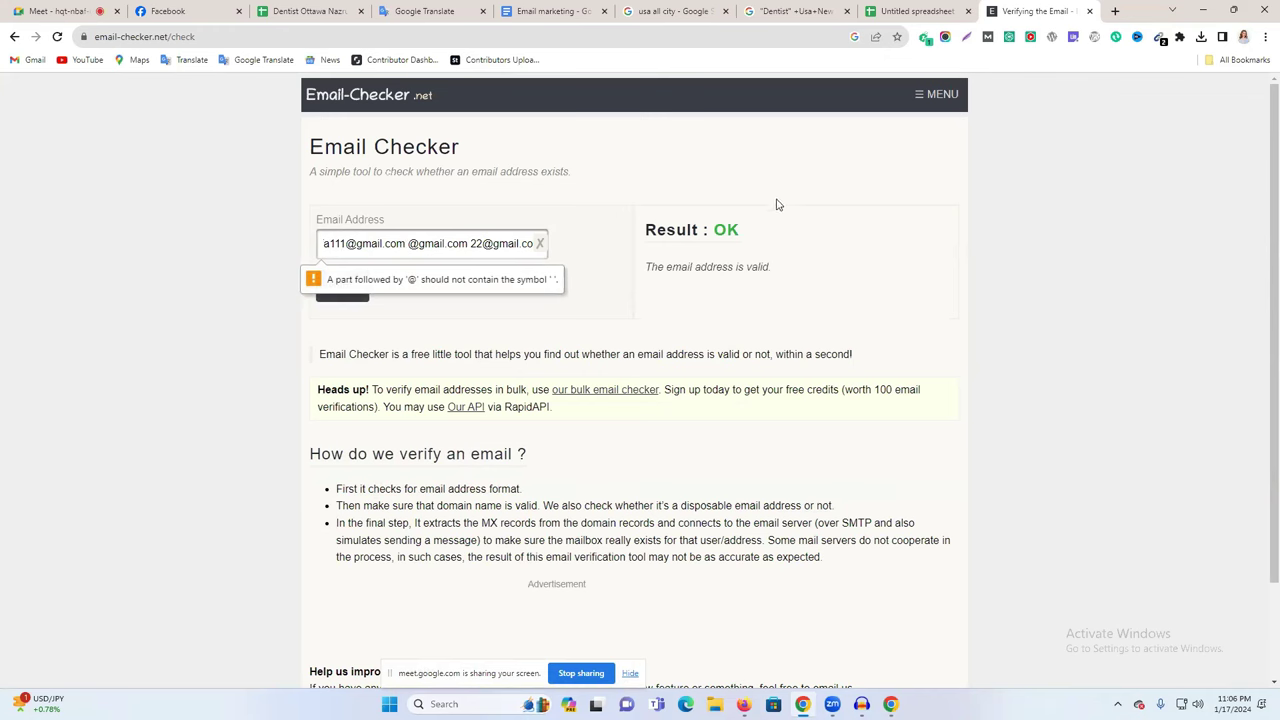
Copy the email address in cell B3 of the untitled spreadsheet
{"action": "left_click", "coordinate": [930, 11]}
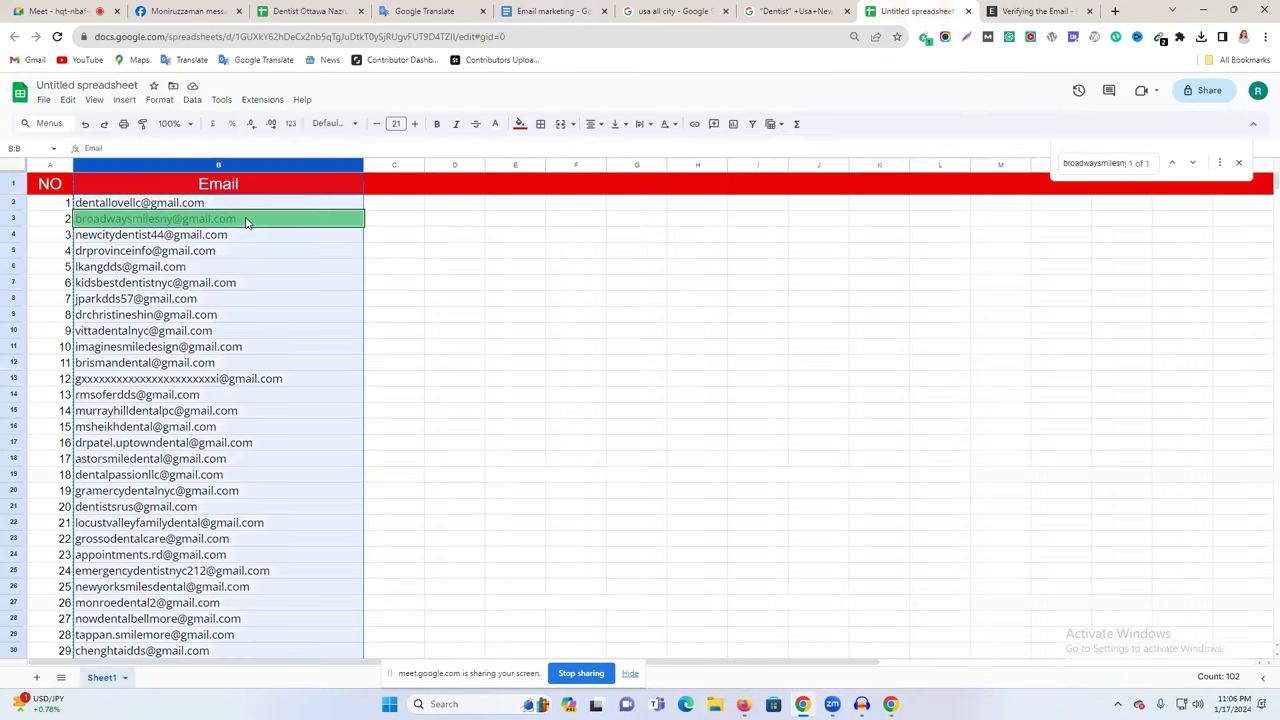
{"action": "left_click", "coordinate": [242, 219]}
{"action": "double_click", "coordinate": [242, 219]}
{"action": "key", "text": "ctrl+c"}
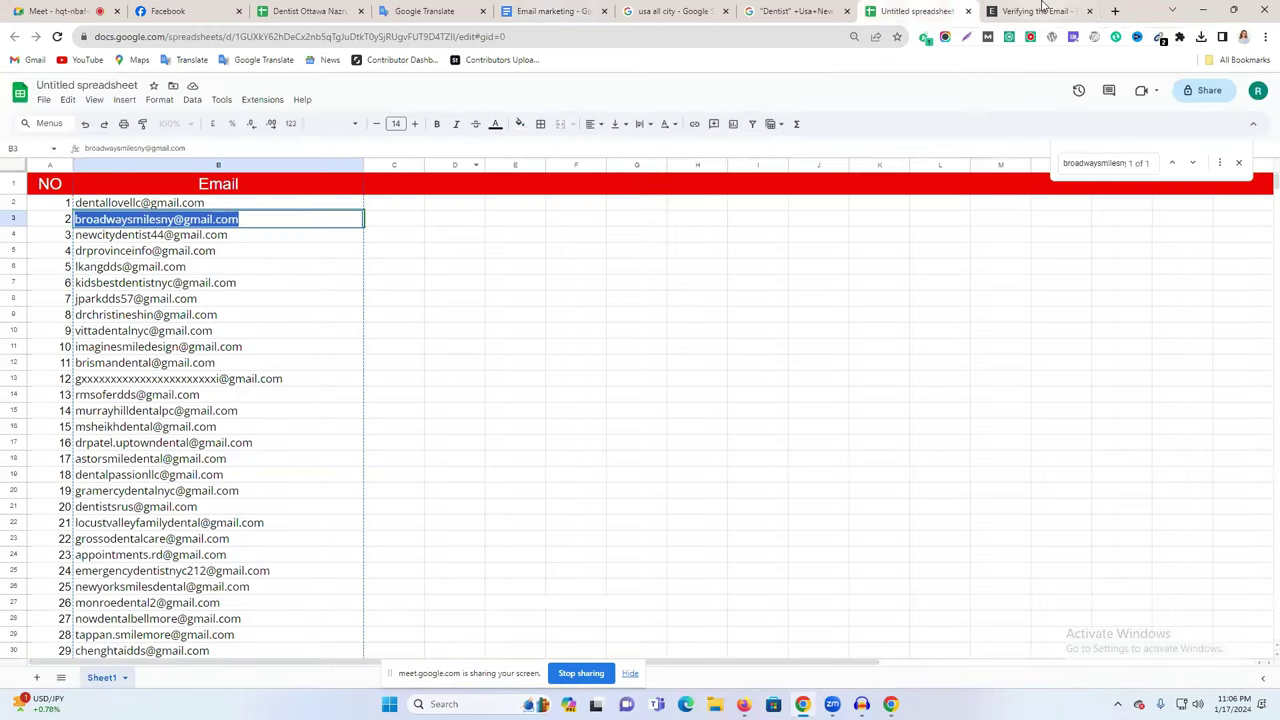
Replace the Email Checker's address entry with the copied email address and check its validity
{"action": "left_click", "coordinate": [1035, 11]}
{"action": "key", "text": "ctrl+a"}
{"action": "key", "text": "ctrl+v"}
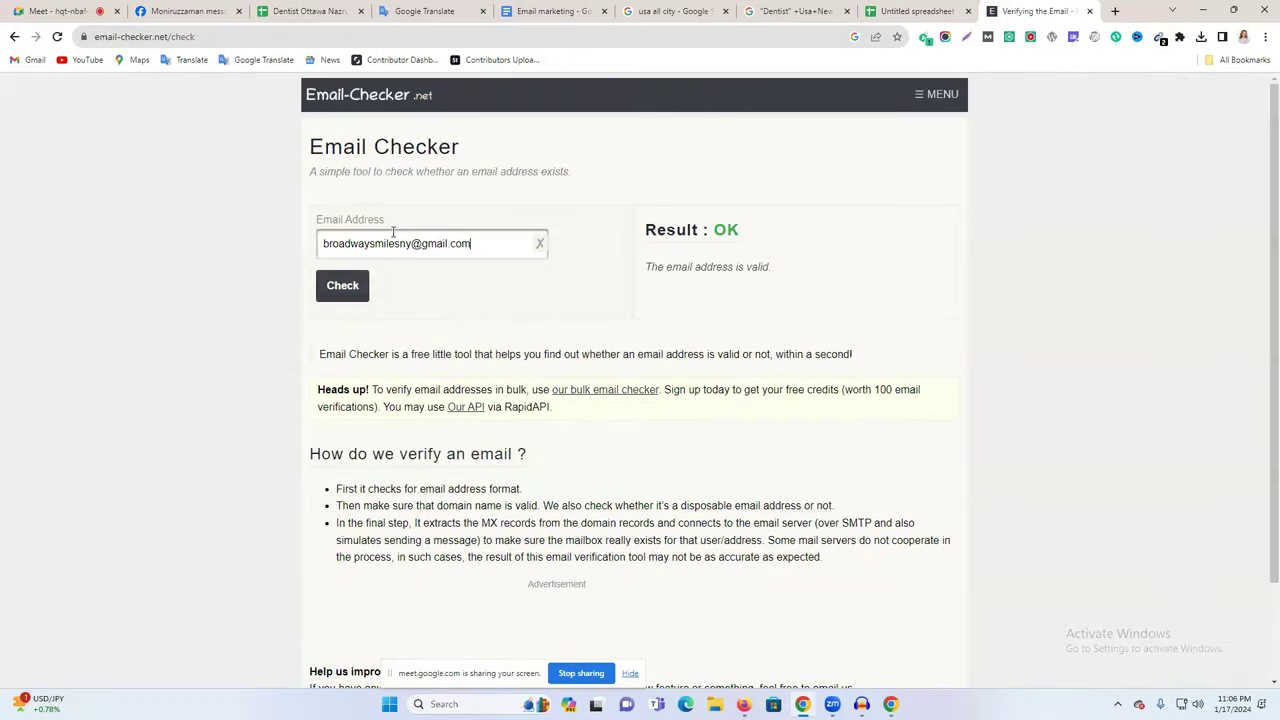
{"action": "left_click", "coordinate": [345, 289]}
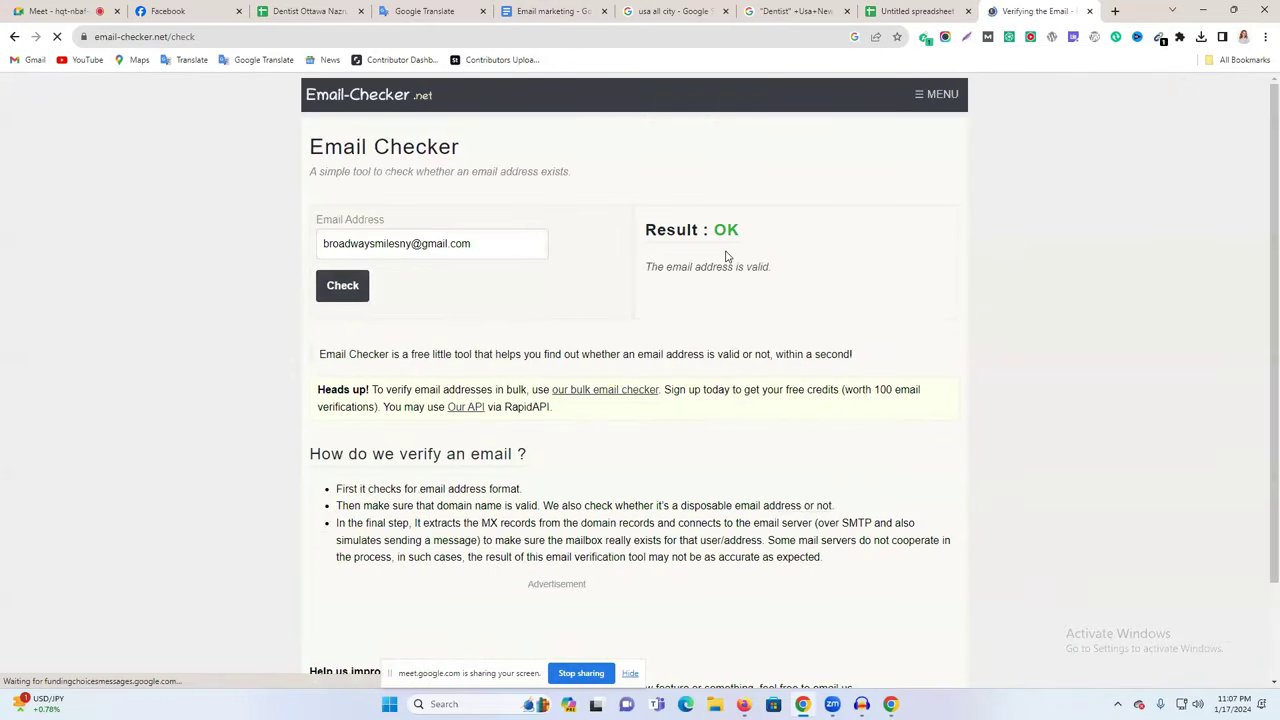
{"action": "left_click_drag", "start_coordinate": [723, 229], "coordinate": [780, 234]}
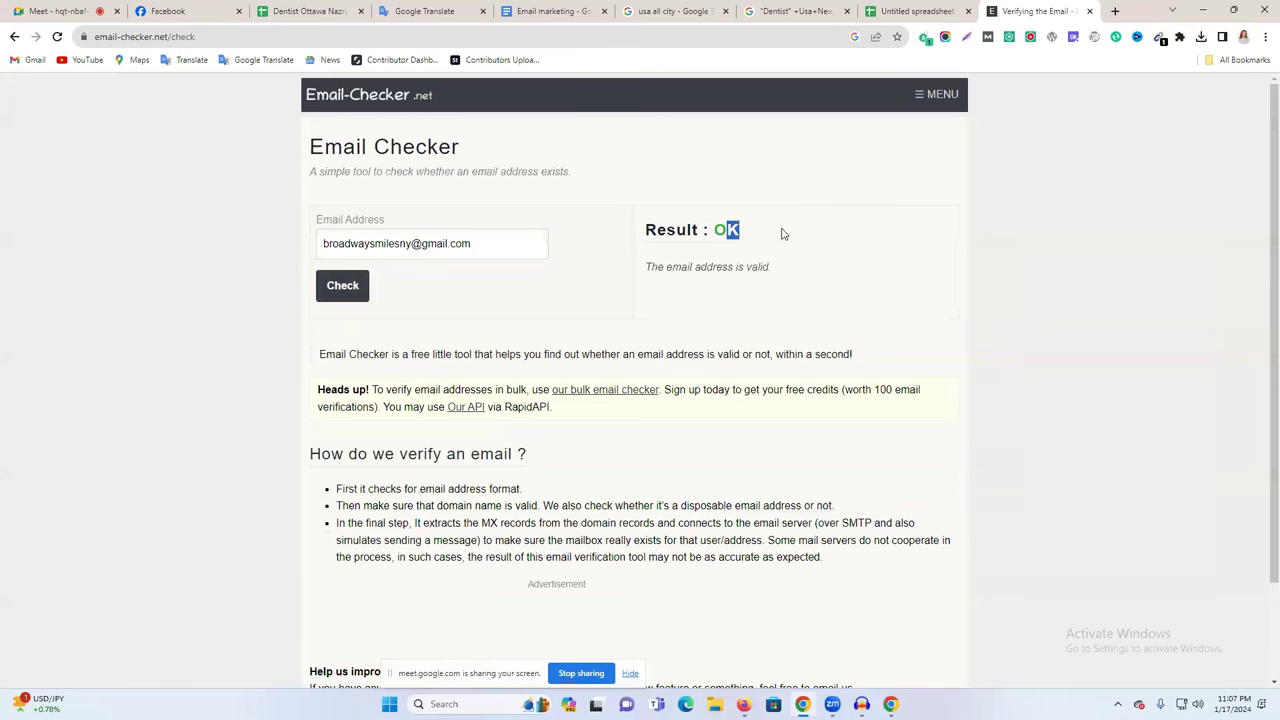
{"action": "left_click", "coordinate": [345, 287]}
{"action": "scroll", "coordinate": [600, 245], "scroll_direction": "down", "scroll_amount": 1}
{"action": "scroll", "coordinate": [630, 220], "scroll_direction": "up", "scroll_amount": 1}
Return to the Google results and change the search to "online email list validity checker"
{"action": "key", "text": "ctrl+shift+Tab"}
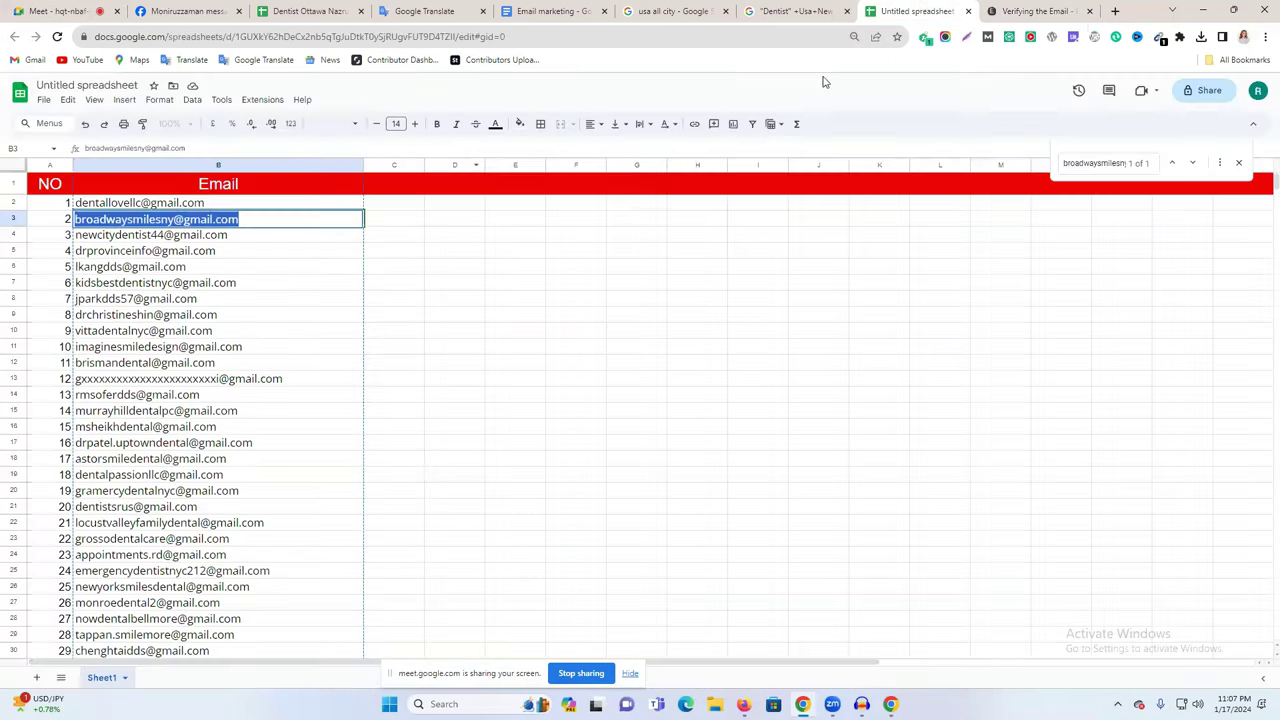
{"action": "key", "text": "ctrl+Tab"}
{"action": "left_click", "coordinate": [12, 37]}
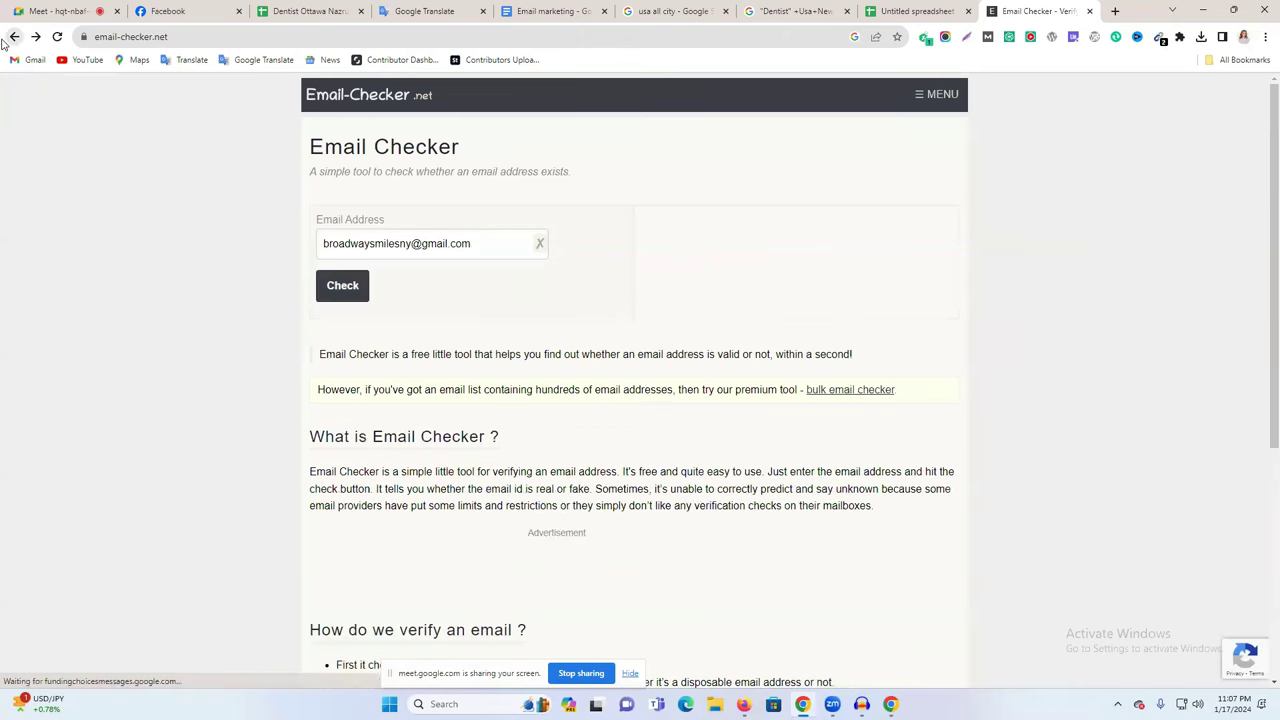
{"action": "left_click", "coordinate": [12, 37]}
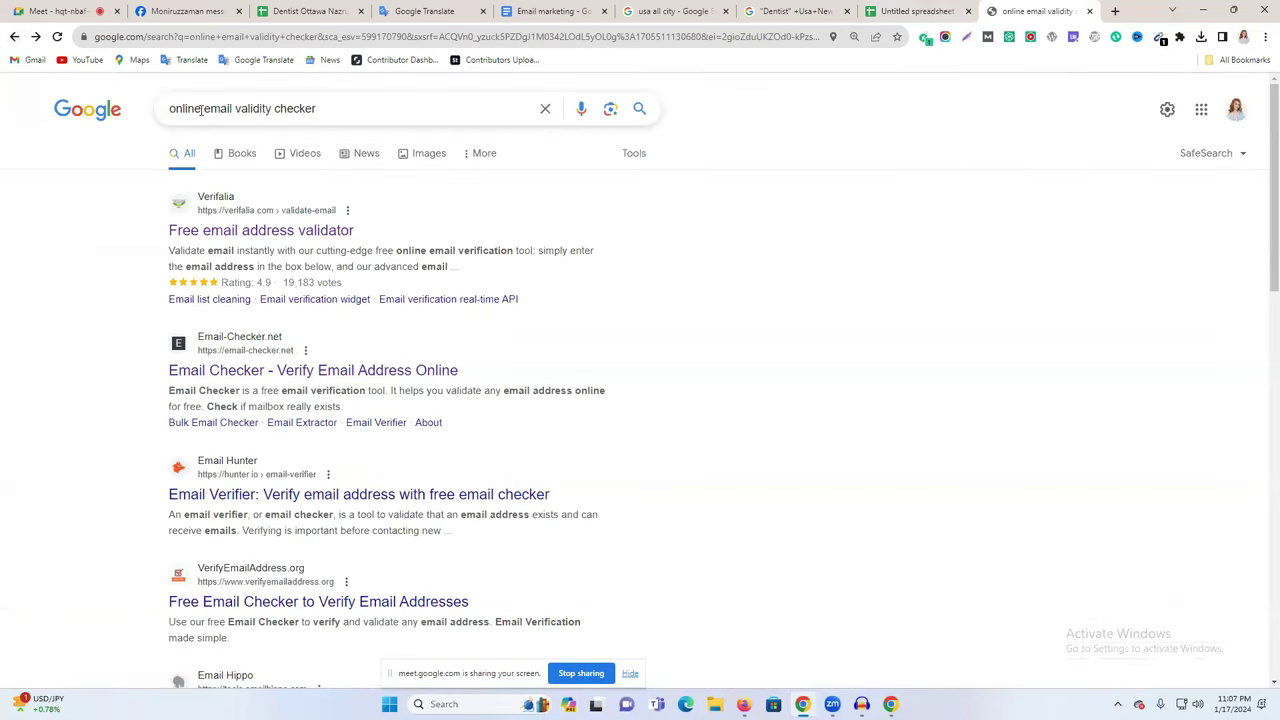
{"action": "left_click", "coordinate": [236, 109]}
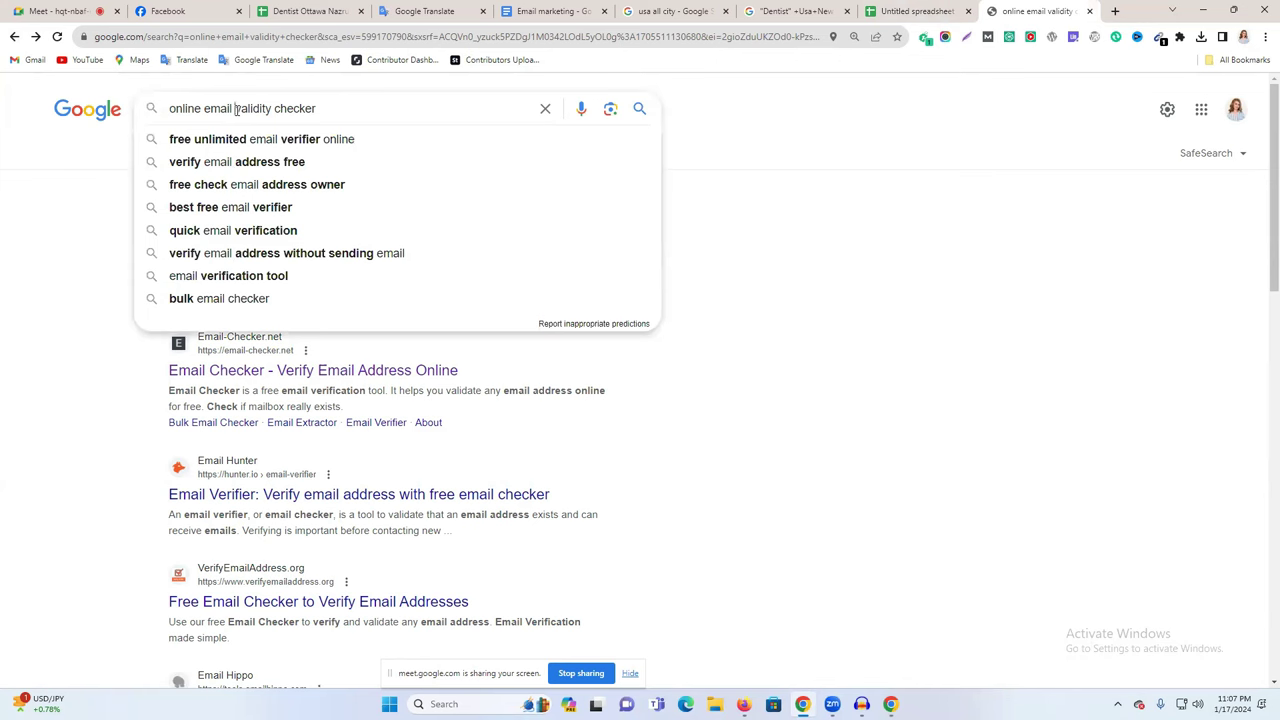
{"action": "type", "text": "list"}
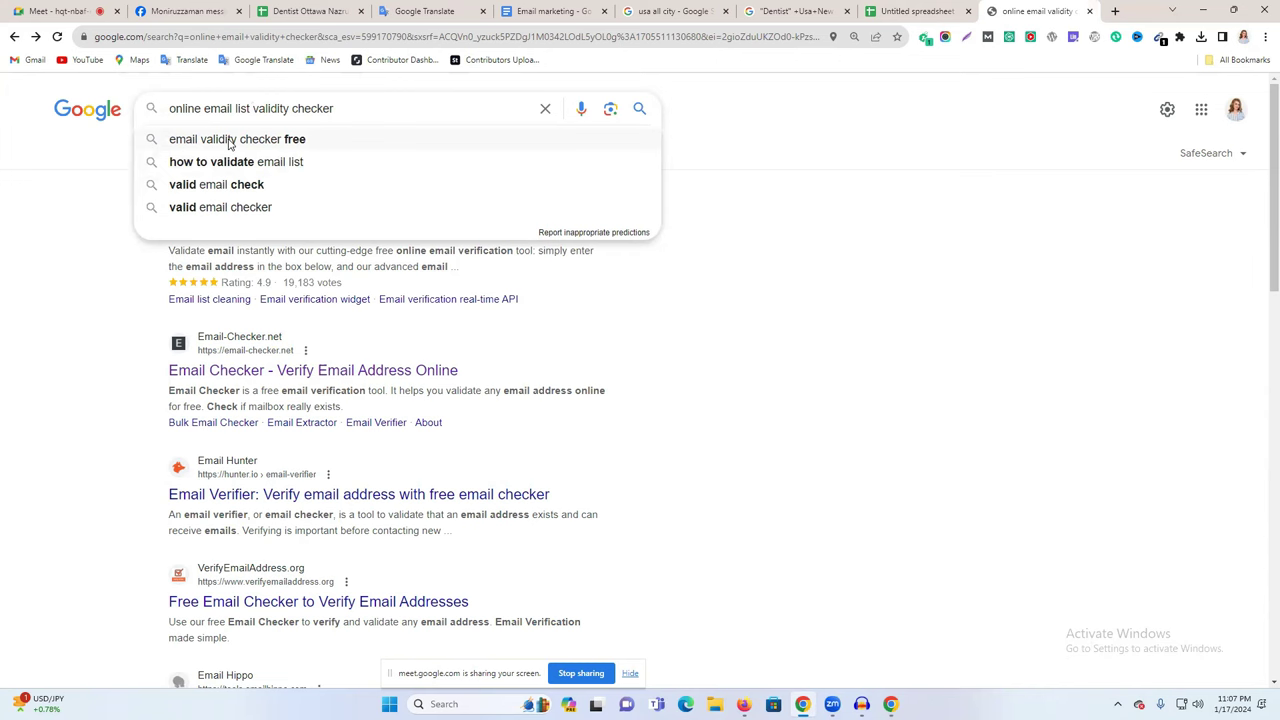
{"action": "key", "text": "Return"}
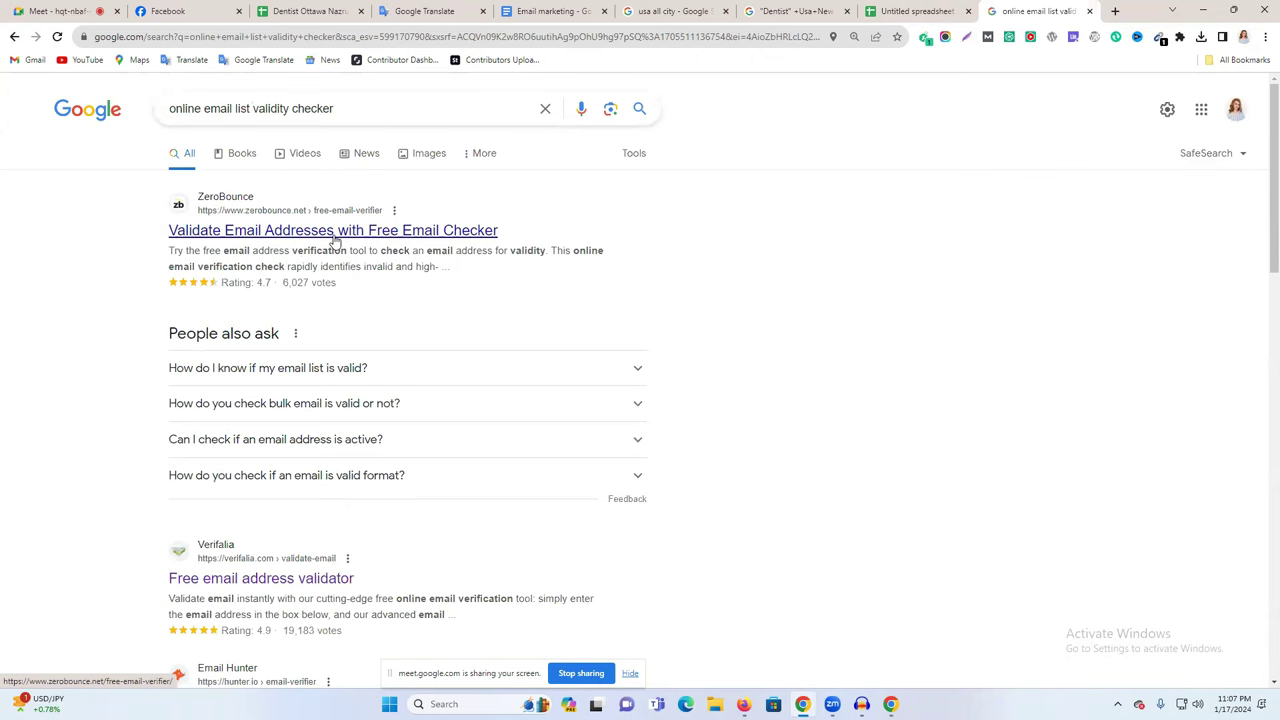
Open the ZeroBounce free email checker result, look through its page and return to the search results
{"action": "scroll", "coordinate": [333, 240], "scroll_direction": "down", "scroll_amount": 1}
{"action": "scroll", "coordinate": [290, 244], "scroll_direction": "up", "scroll_amount": 1}
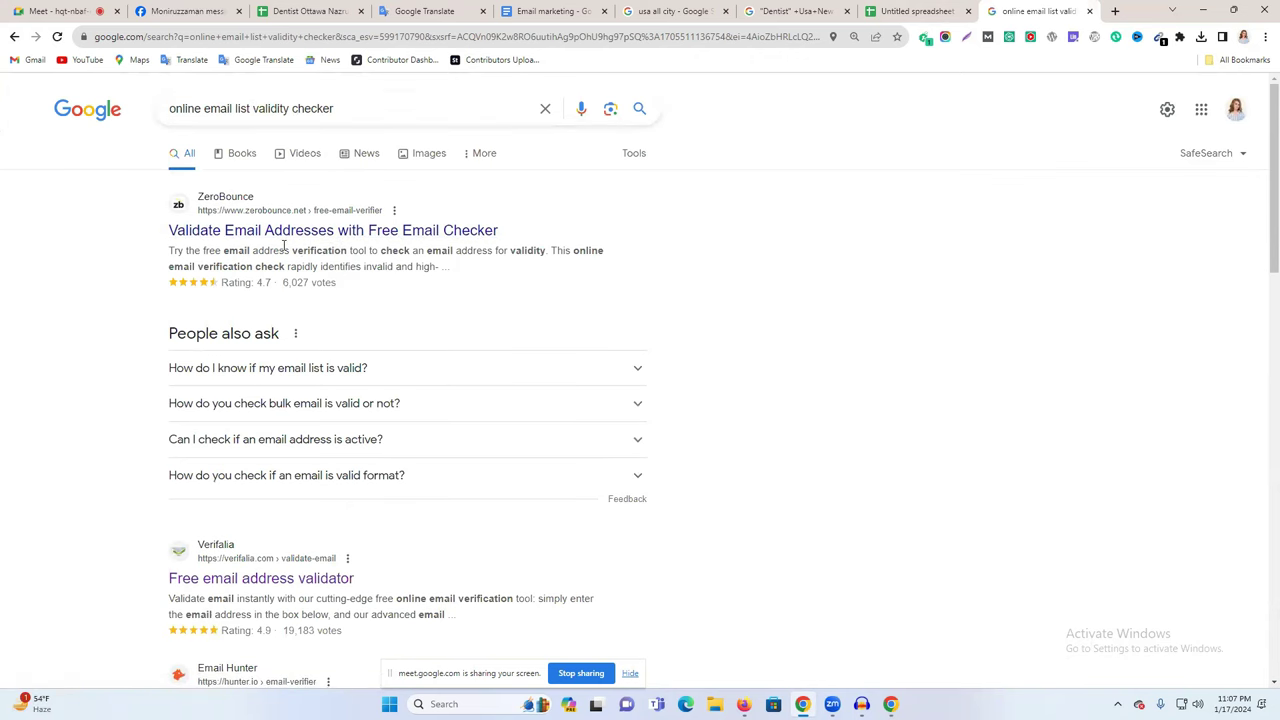
{"action": "left_click", "coordinate": [330, 232]}
{"action": "scroll", "coordinate": [495, 297], "scroll_direction": "down", "scroll_amount": 3}
{"action": "scroll", "coordinate": [494, 292], "scroll_direction": "down", "scroll_amount": 15}
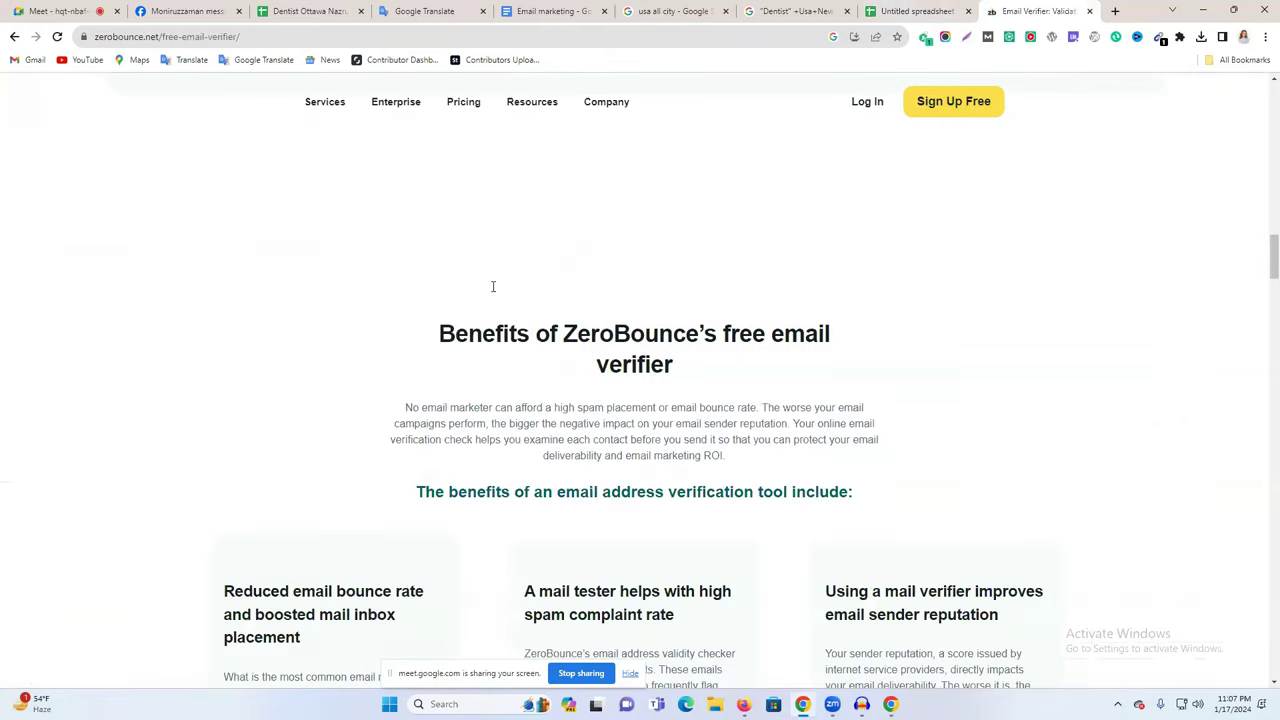
{"action": "scroll", "coordinate": [493, 287], "scroll_direction": "down", "scroll_amount": 3}
{"action": "scroll", "coordinate": [492, 287], "scroll_direction": "down", "scroll_amount": 10}
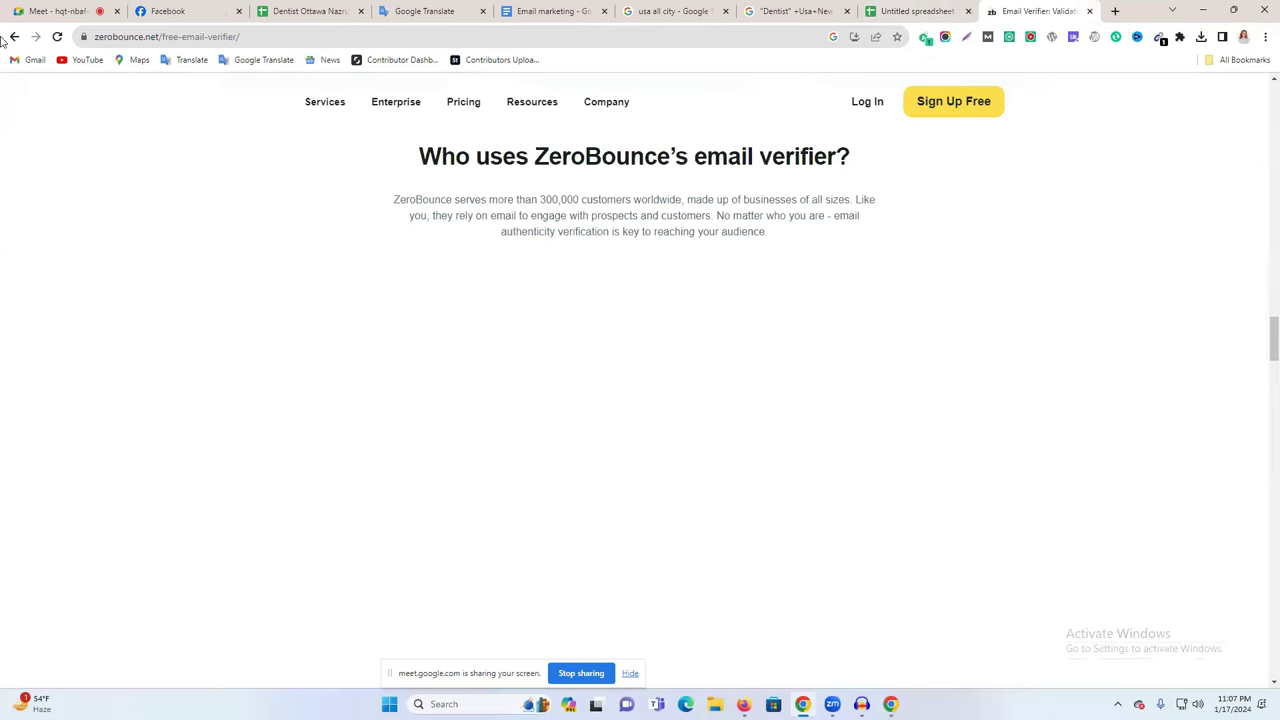
{"action": "left_click", "coordinate": [13, 36]}
Open VerifyEmailAddress.org from the search results and verify the copied email address there
{"action": "scroll", "coordinate": [430, 335], "scroll_direction": "down", "scroll_amount": 5}
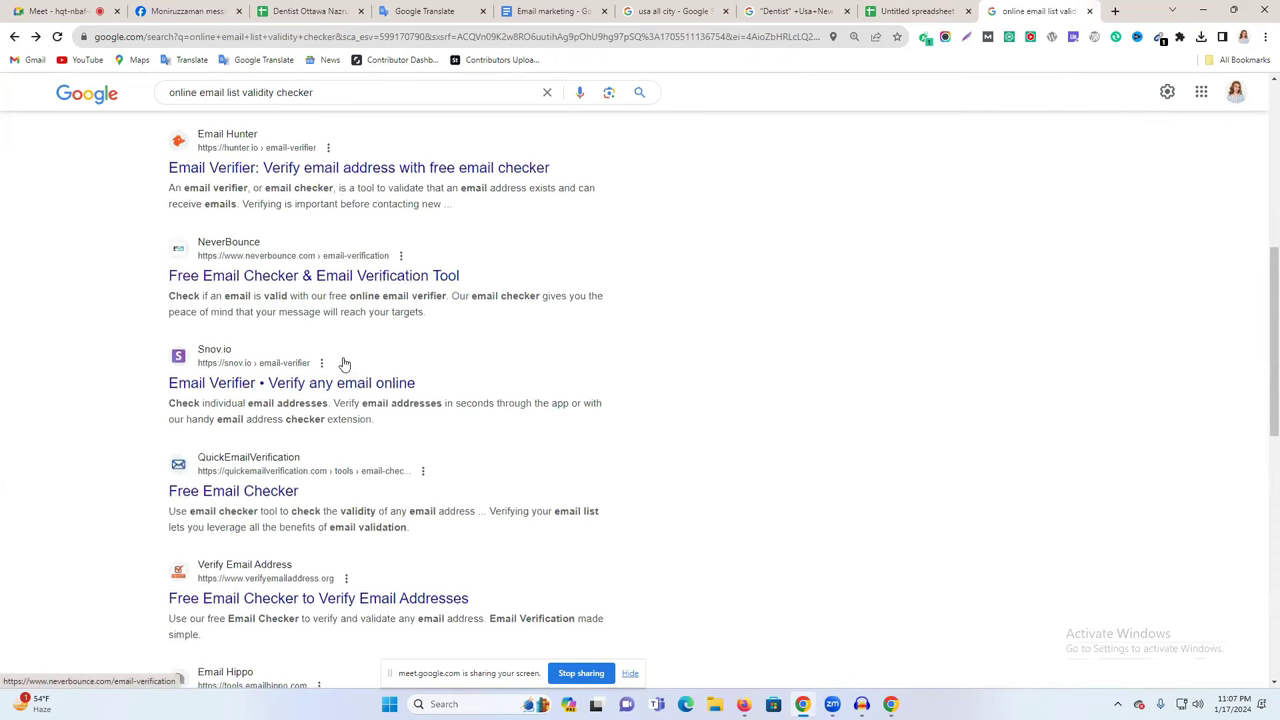
{"action": "scroll", "coordinate": [343, 363], "scroll_direction": "down", "scroll_amount": 3}
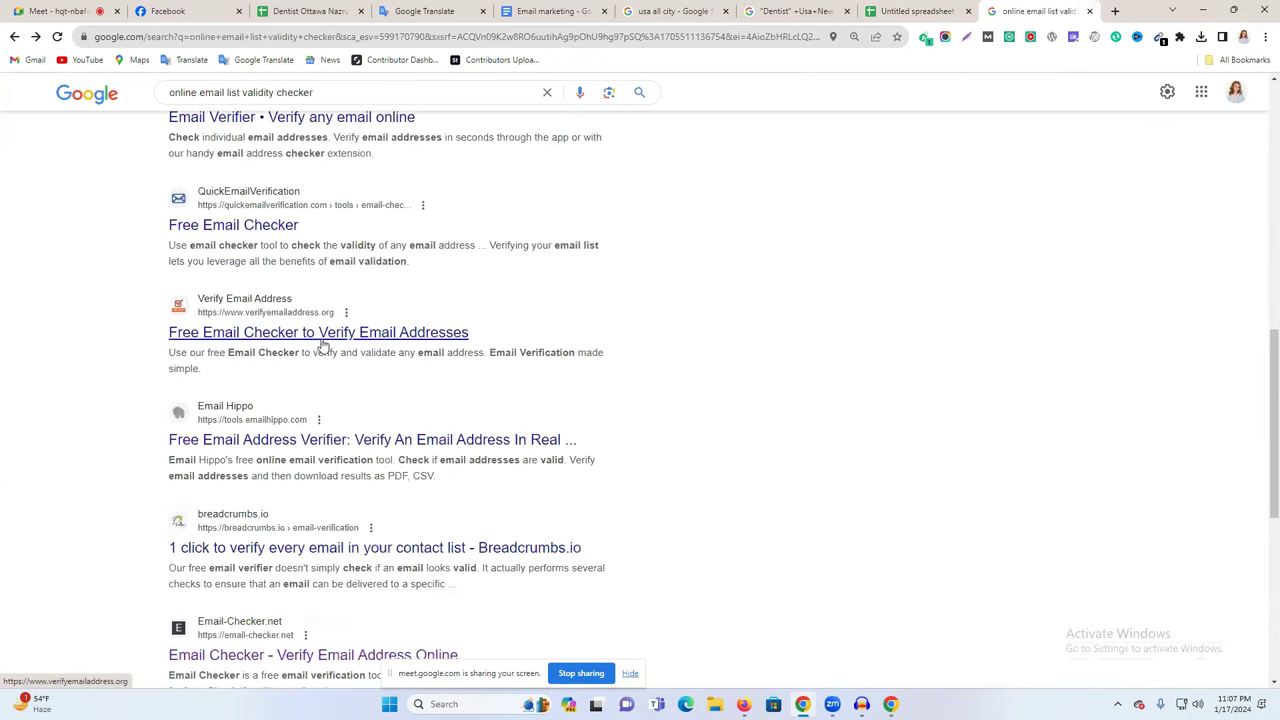
{"action": "left_click", "coordinate": [421, 338]}
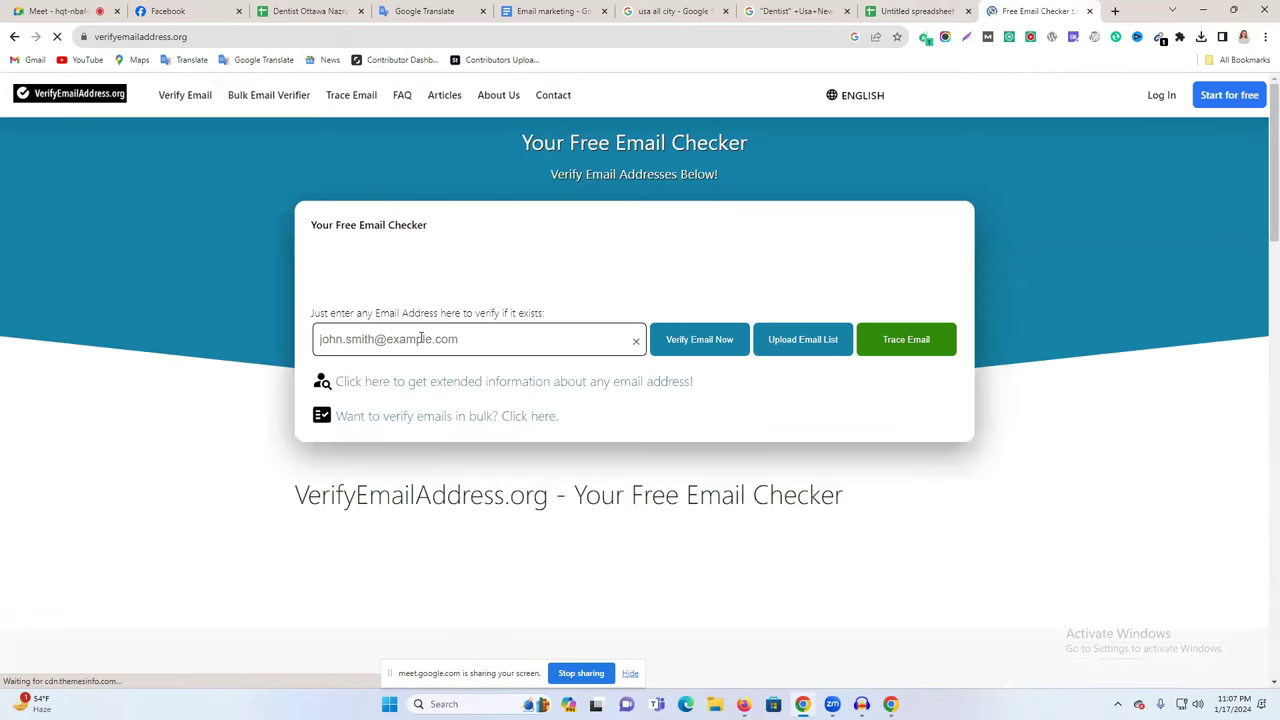
{"action": "left_click", "coordinate": [421, 338]}
{"action": "right_click", "coordinate": [421, 340]}
{"action": "left_click", "coordinate": [430, 434]}
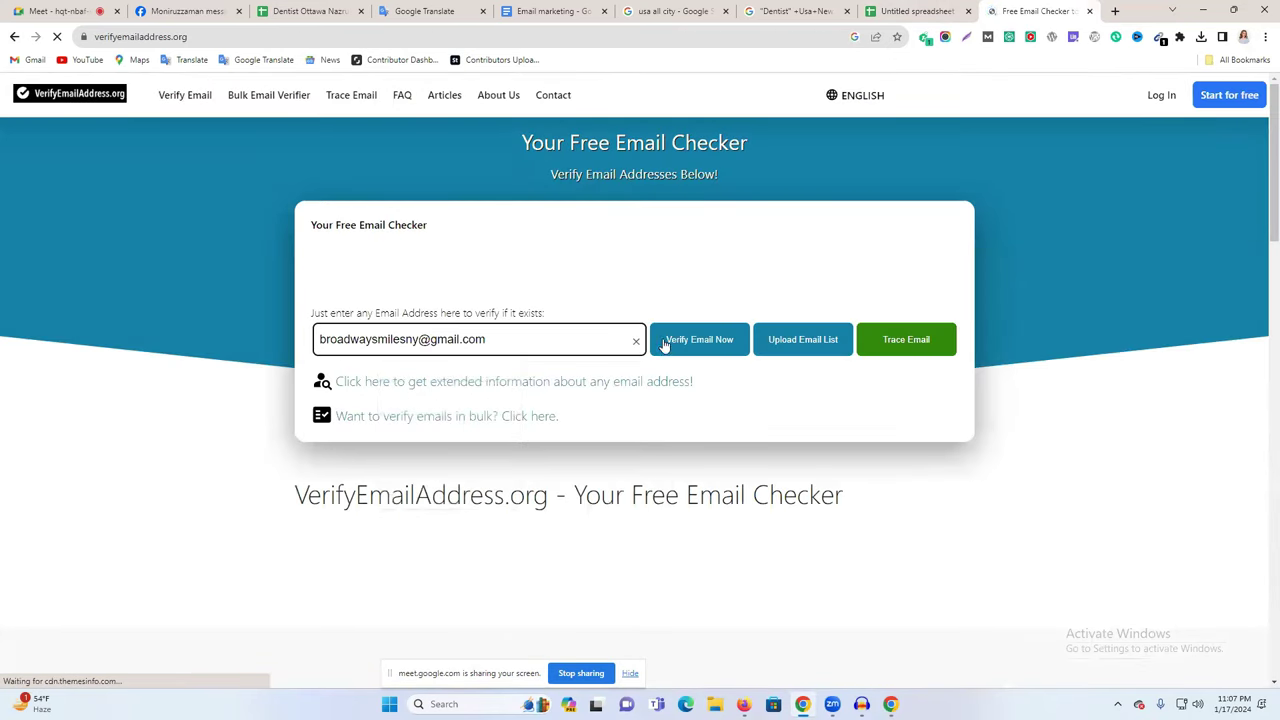
{"action": "left_click", "coordinate": [705, 344]}
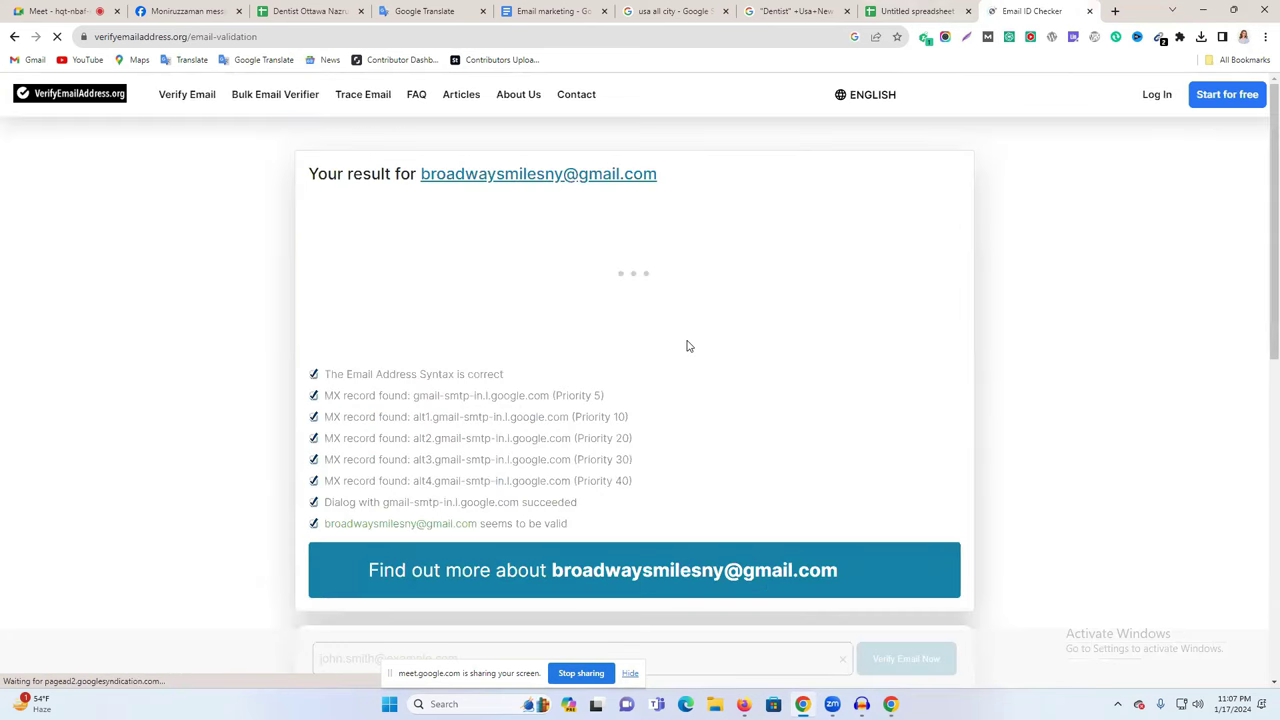
Examine the detailed verification results for the email address and the bulk verification options below
{"action": "scroll", "coordinate": [687, 346], "scroll_direction": "down", "scroll_amount": 4}
{"action": "scroll", "coordinate": [440, 342], "scroll_direction": "up", "scroll_amount": 2}
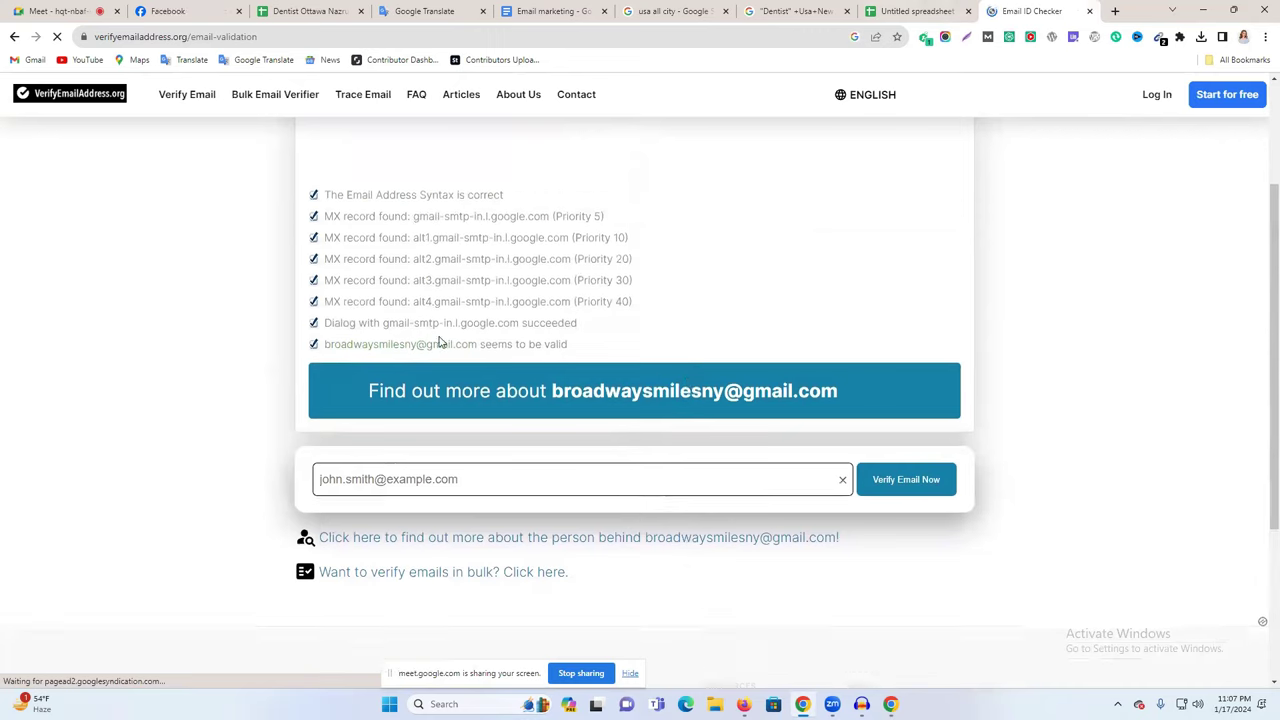
{"action": "scroll", "coordinate": [537, 359], "scroll_direction": "up", "scroll_amount": 2}
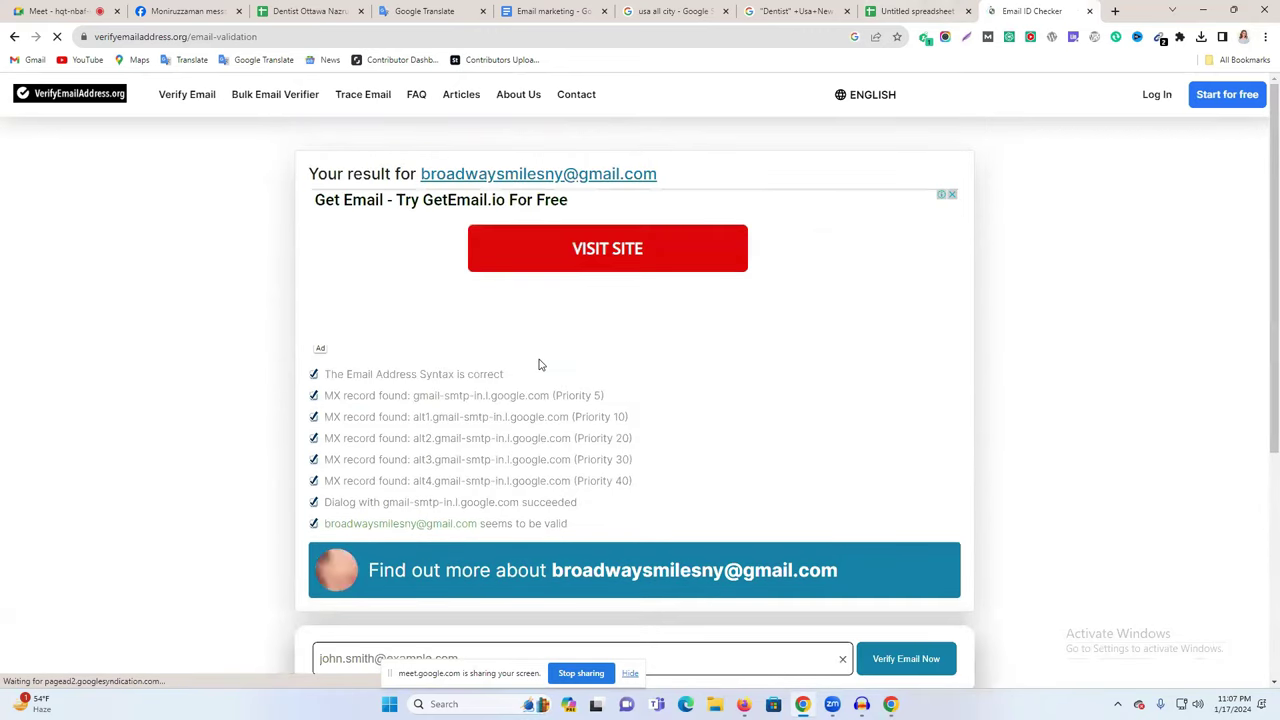
{"action": "scroll", "coordinate": [538, 364], "scroll_direction": "down", "scroll_amount": 2}
{"action": "scroll", "coordinate": [538, 366], "scroll_direction": "down", "scroll_amount": 2}
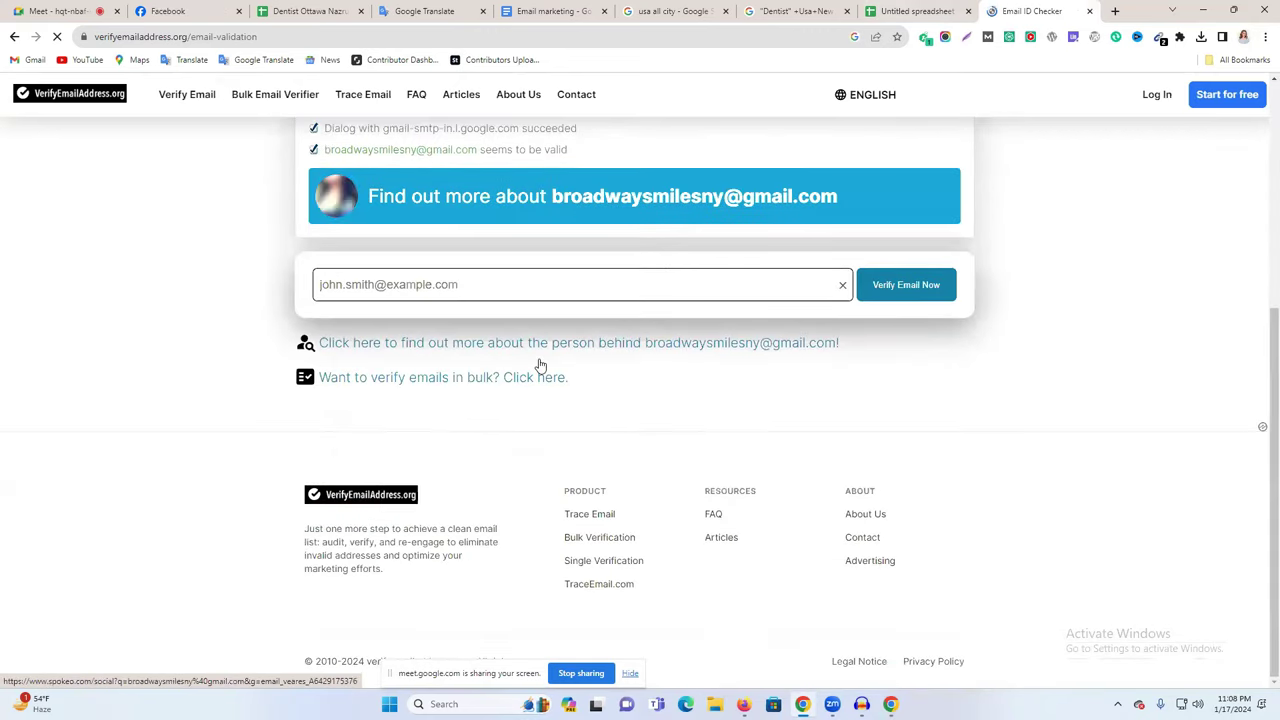
{"action": "scroll", "coordinate": [537, 366], "scroll_direction": "up", "scroll_amount": 4}
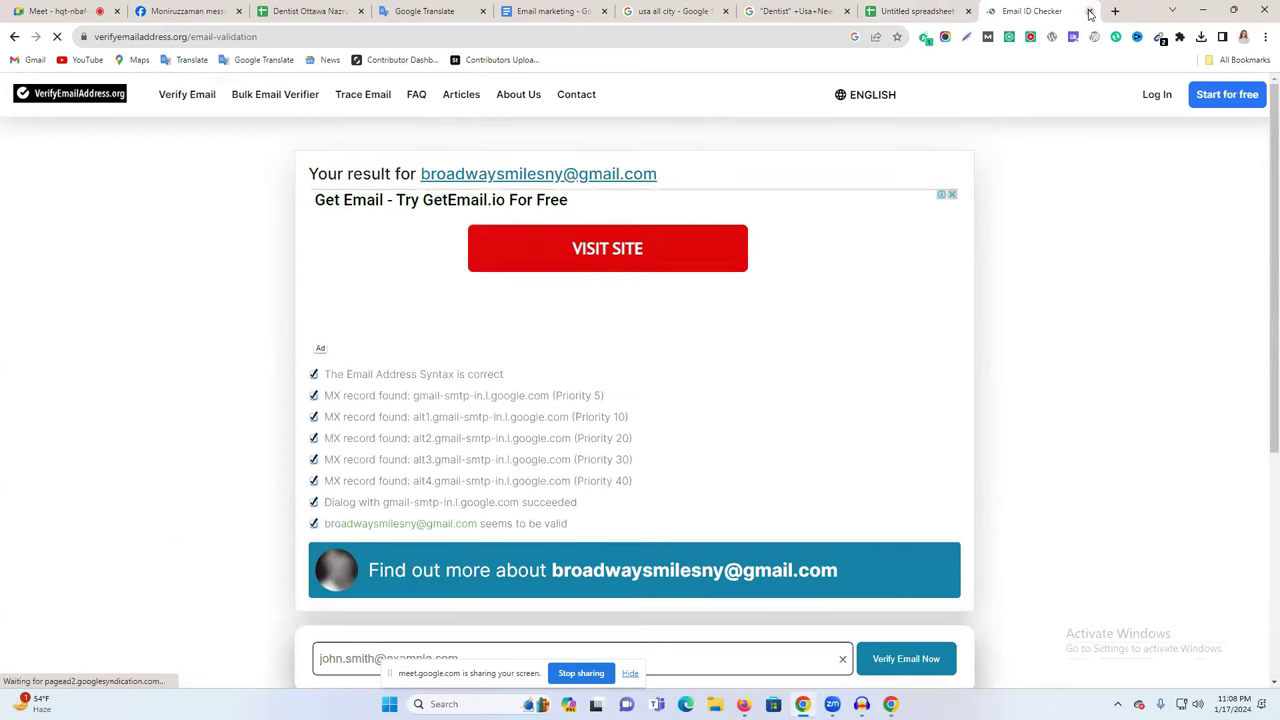
Close the email verification site and clear the search term from the spreadsheet's find field
{"action": "left_click", "coordinate": [1089, 11]}
{"action": "left_click", "coordinate": [130, 238]}
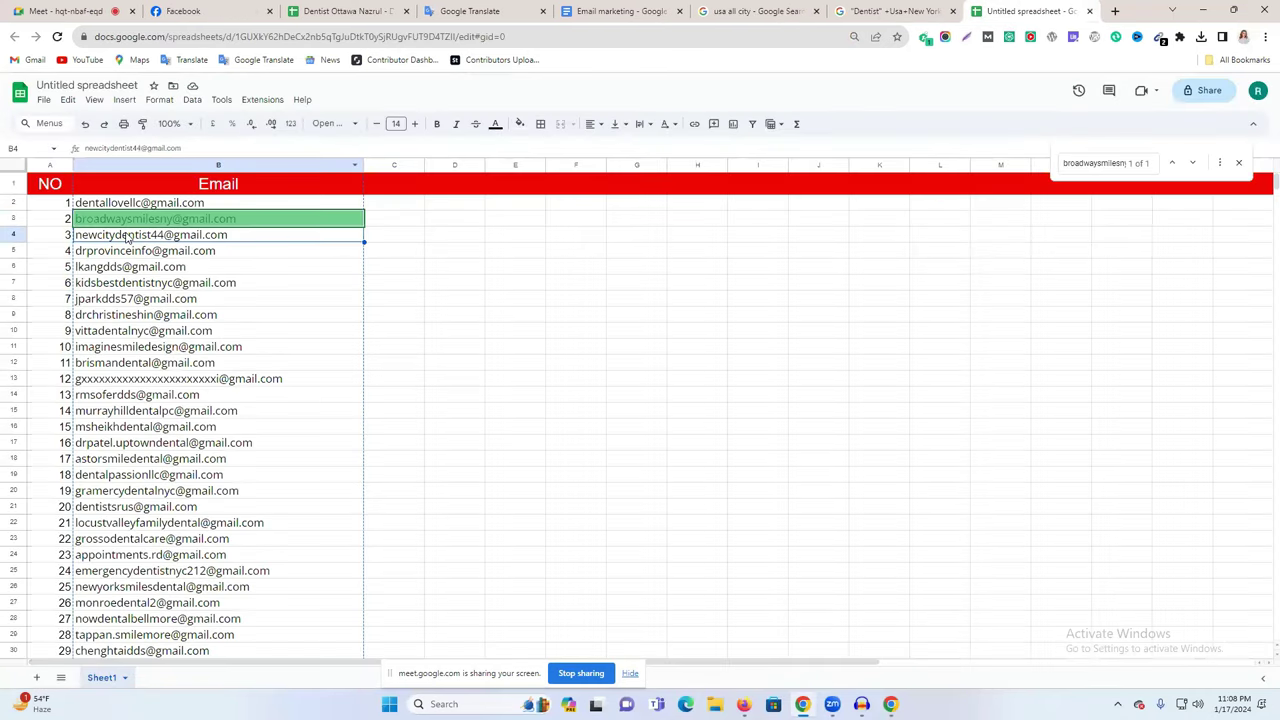
{"action": "left_click", "coordinate": [119, 255]}
{"action": "left_click", "coordinate": [116, 270]}
{"action": "left_click", "coordinate": [642, 268]}
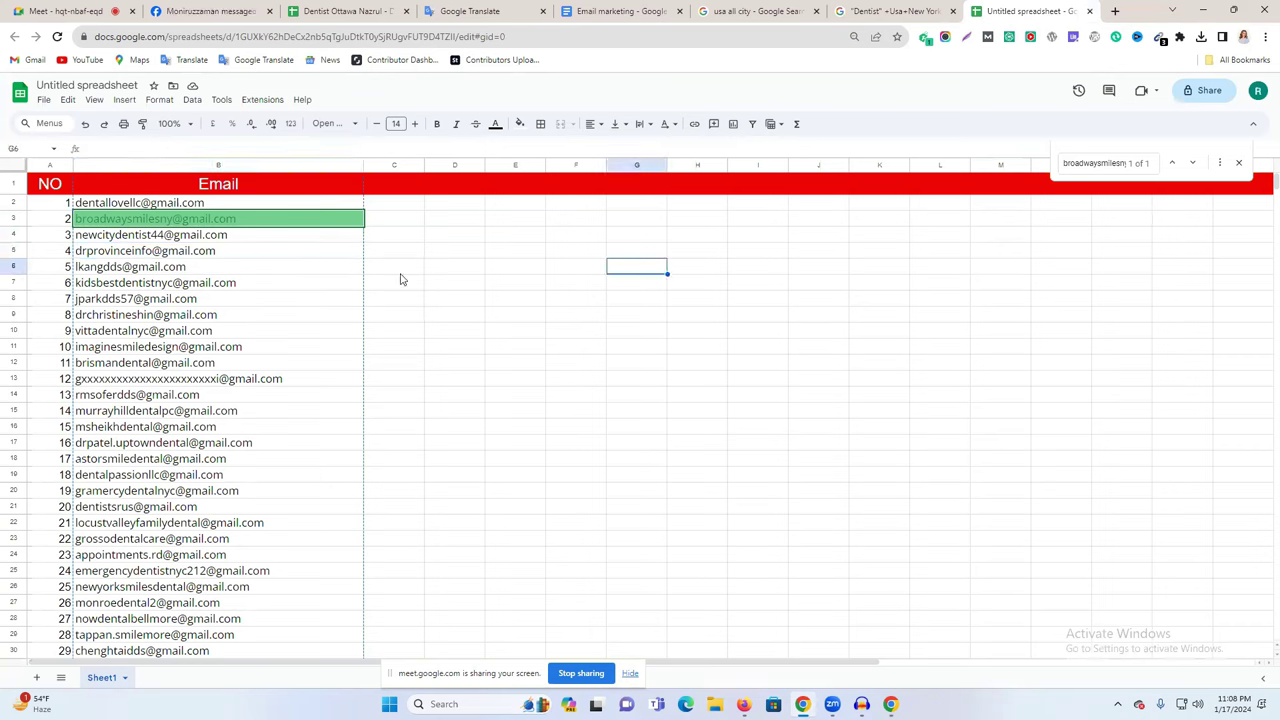
{"action": "double_click", "coordinate": [1125, 162]}
{"action": "key", "text": "BackSpace"}
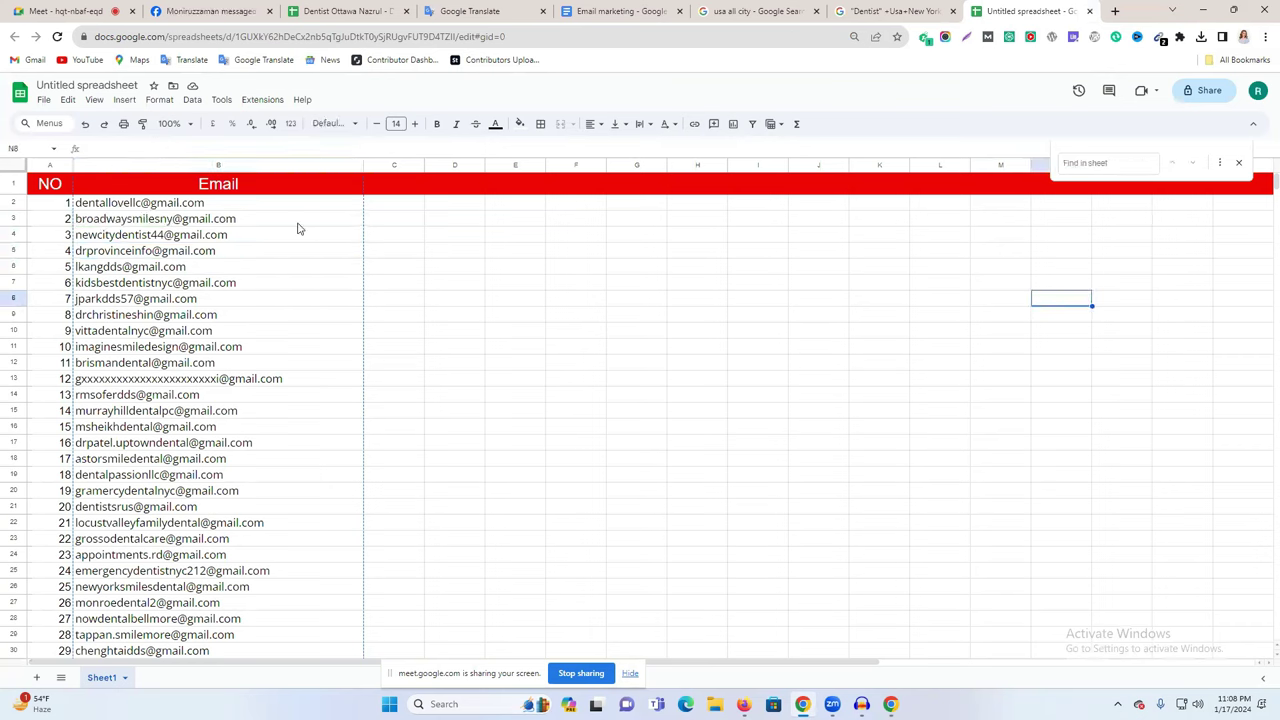
Look through the email addresses in column B down to the end of the list
{"action": "left_click", "coordinate": [215, 234]}
{"action": "left_click", "coordinate": [207, 255]}
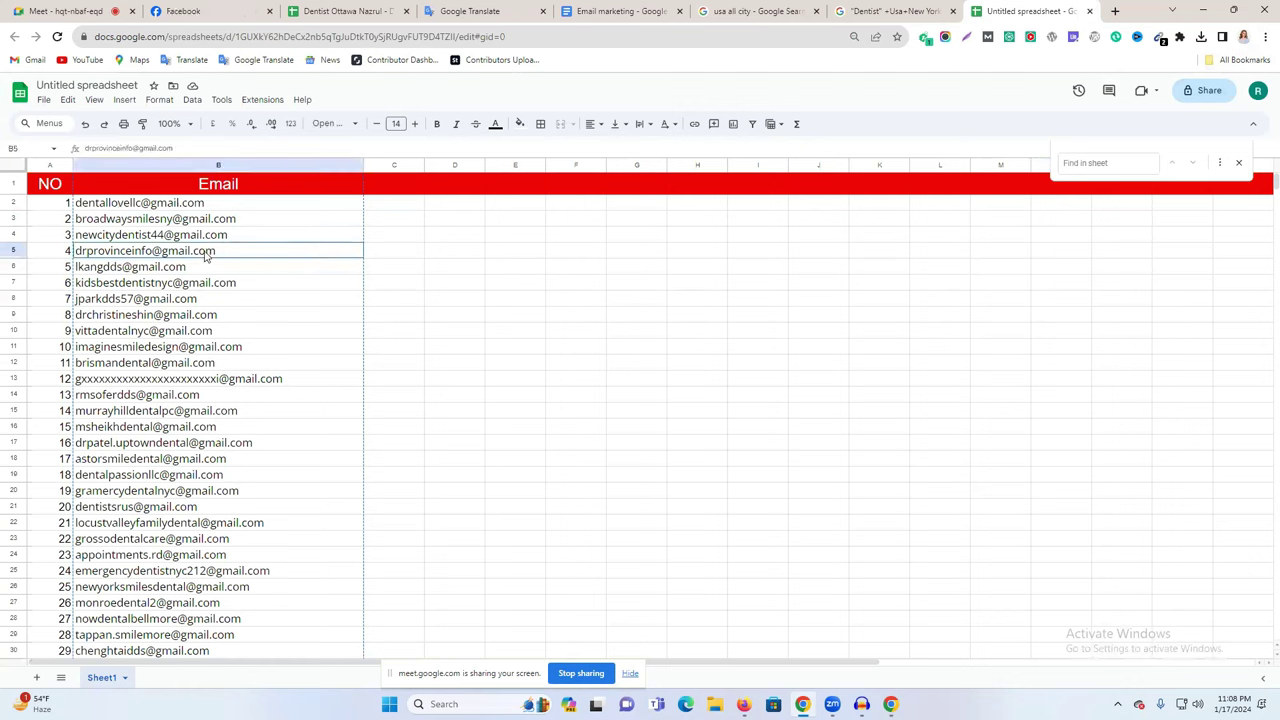
{"action": "left_click", "coordinate": [199, 283]}
{"action": "double_click", "coordinate": [199, 283]}
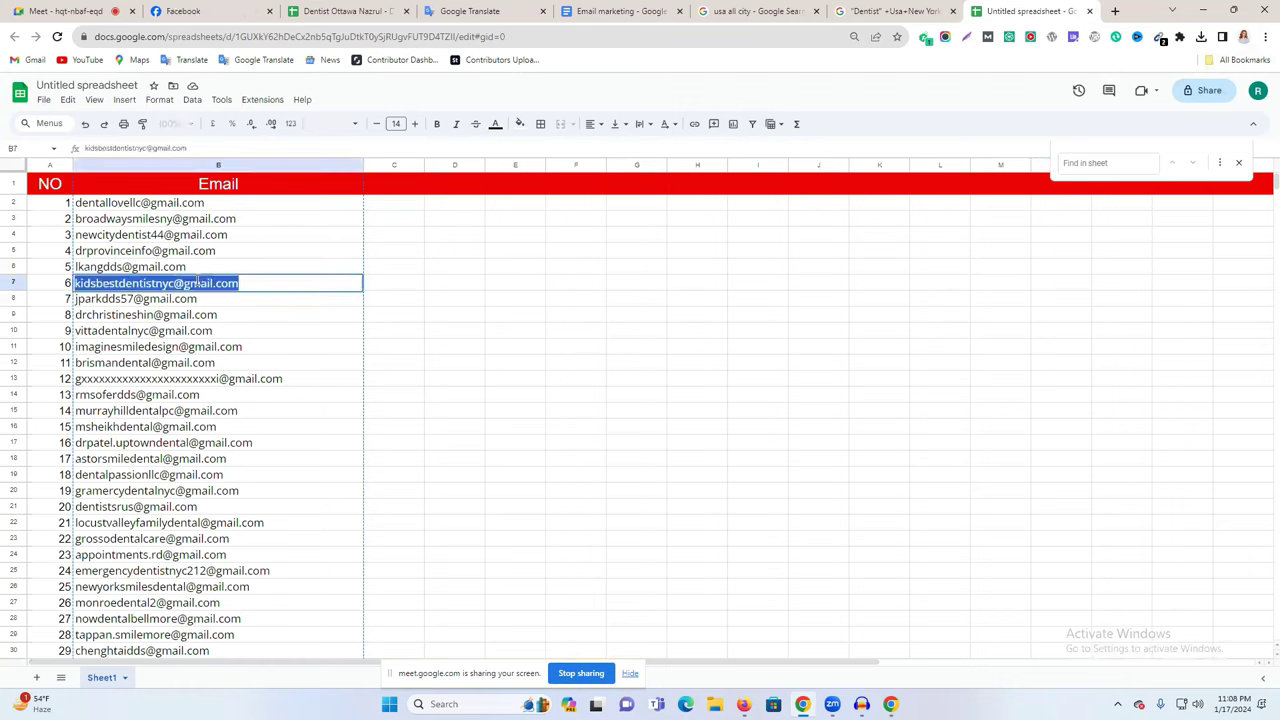
{"action": "left_click", "coordinate": [521, 290]}
{"action": "left_click", "coordinate": [163, 317]}
{"action": "left_click", "coordinate": [211, 378]}
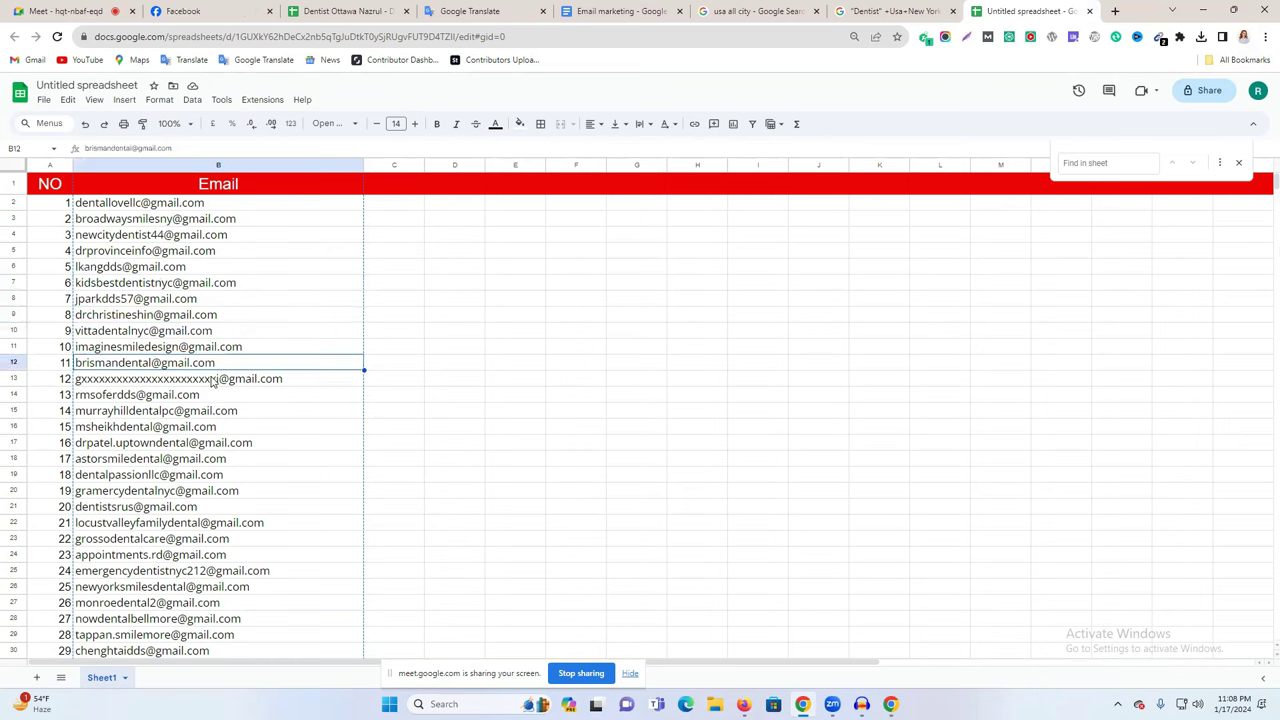
{"action": "scroll", "coordinate": [711, 380], "scroll_direction": "down", "scroll_amount": 7}
{"action": "scroll", "coordinate": [621, 359], "scroll_direction": "down", "scroll_amount": 20}
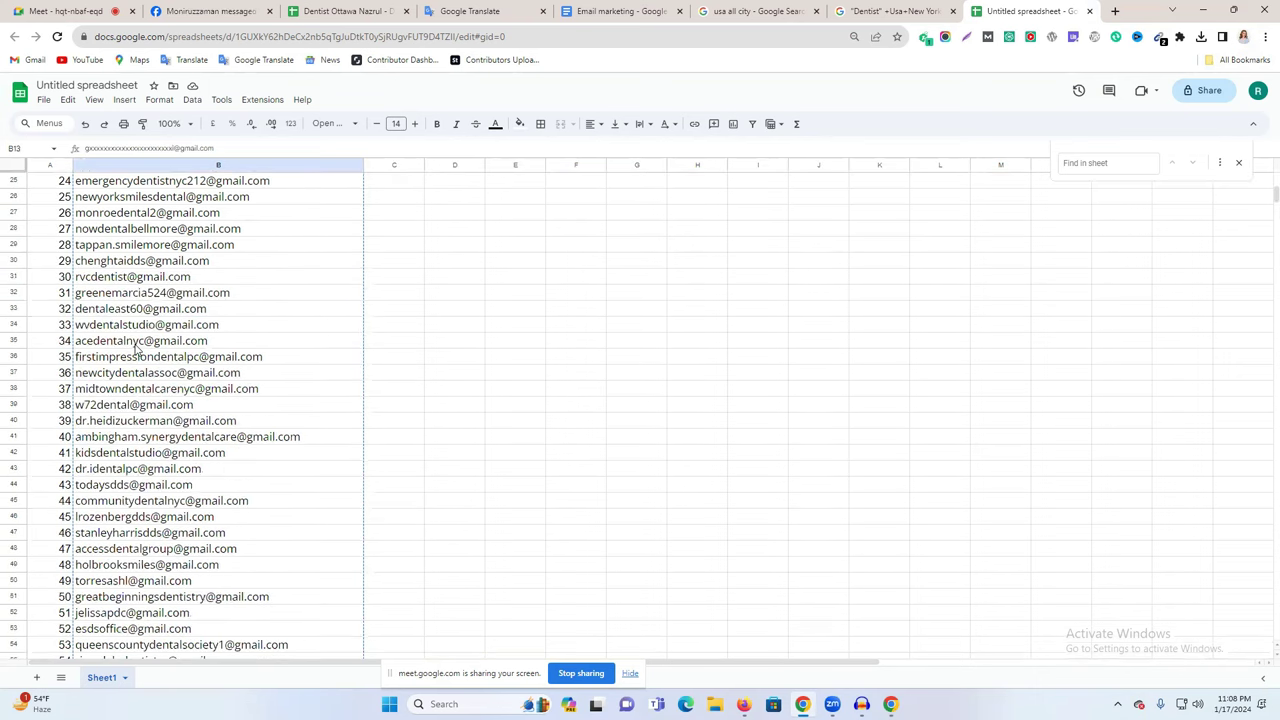
{"action": "left_click", "coordinate": [122, 188]}
{"action": "scroll", "coordinate": [727, 369], "scroll_direction": "up", "scroll_amount": 15}
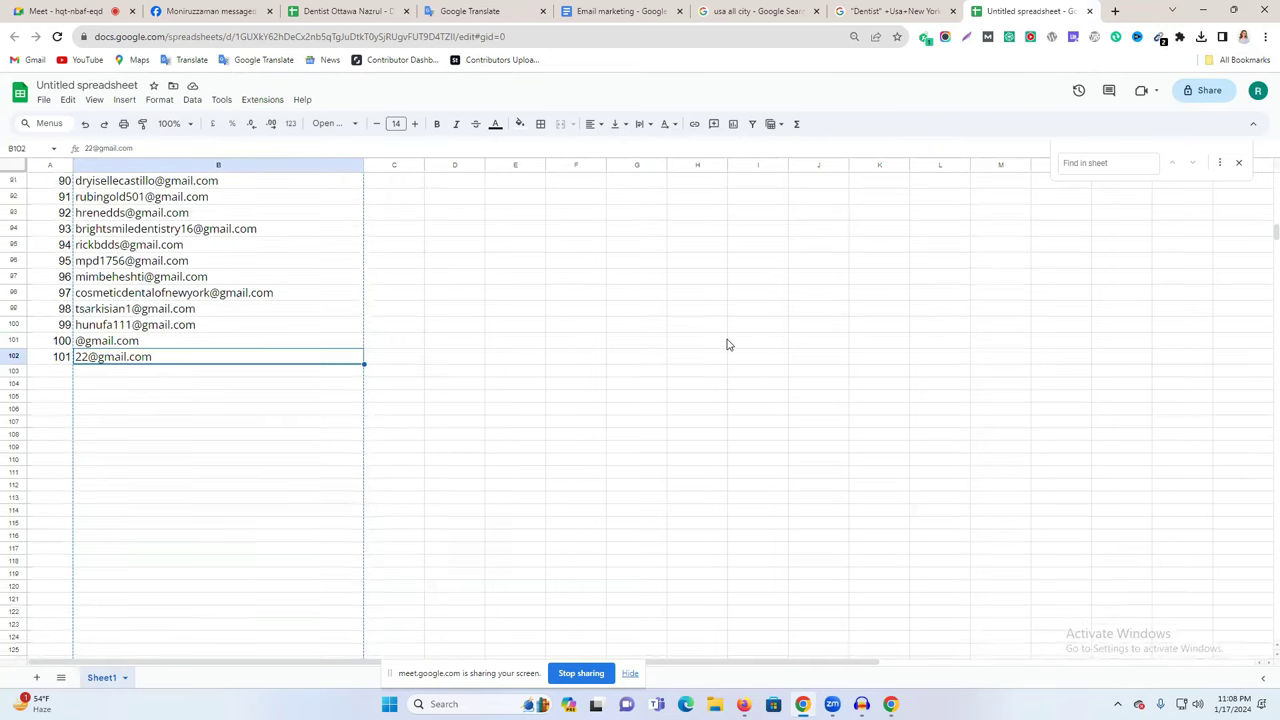
Set the spreadsheet's general access to "Anyone with the link" in its sharing settings
{"action": "left_click", "coordinate": [1201, 91]}
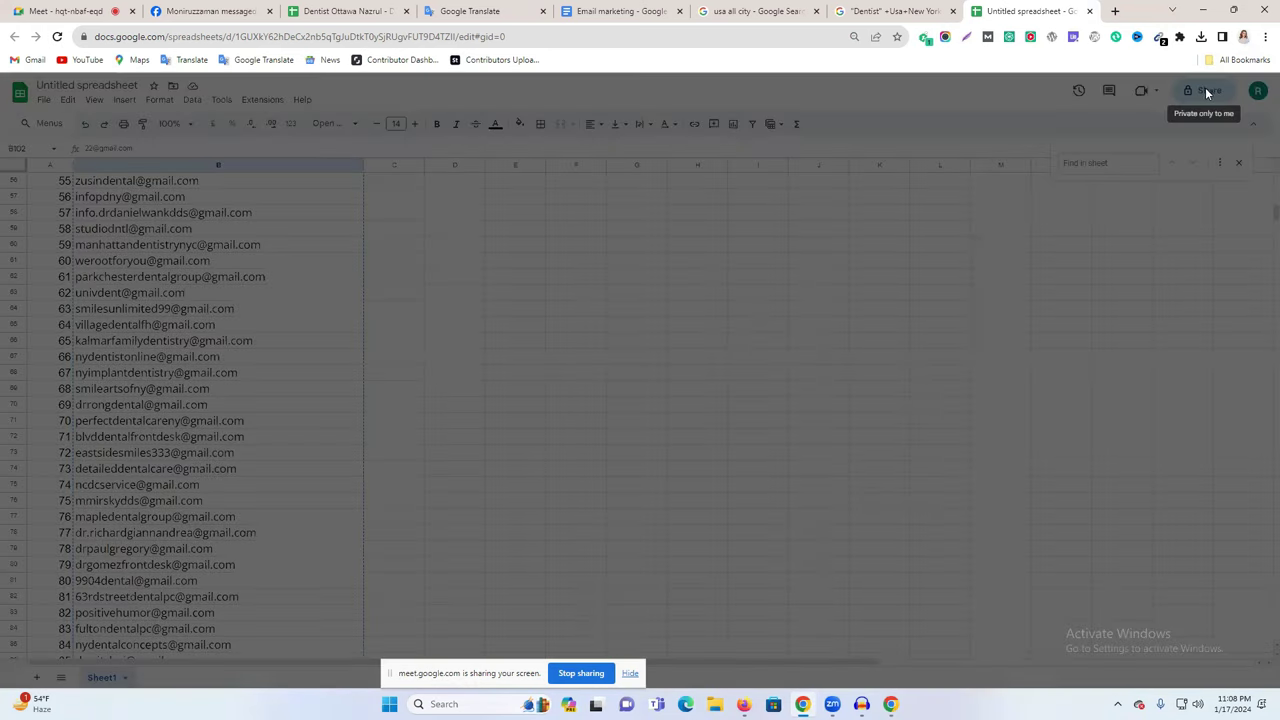
{"action": "left_click", "coordinate": [645, 430]}
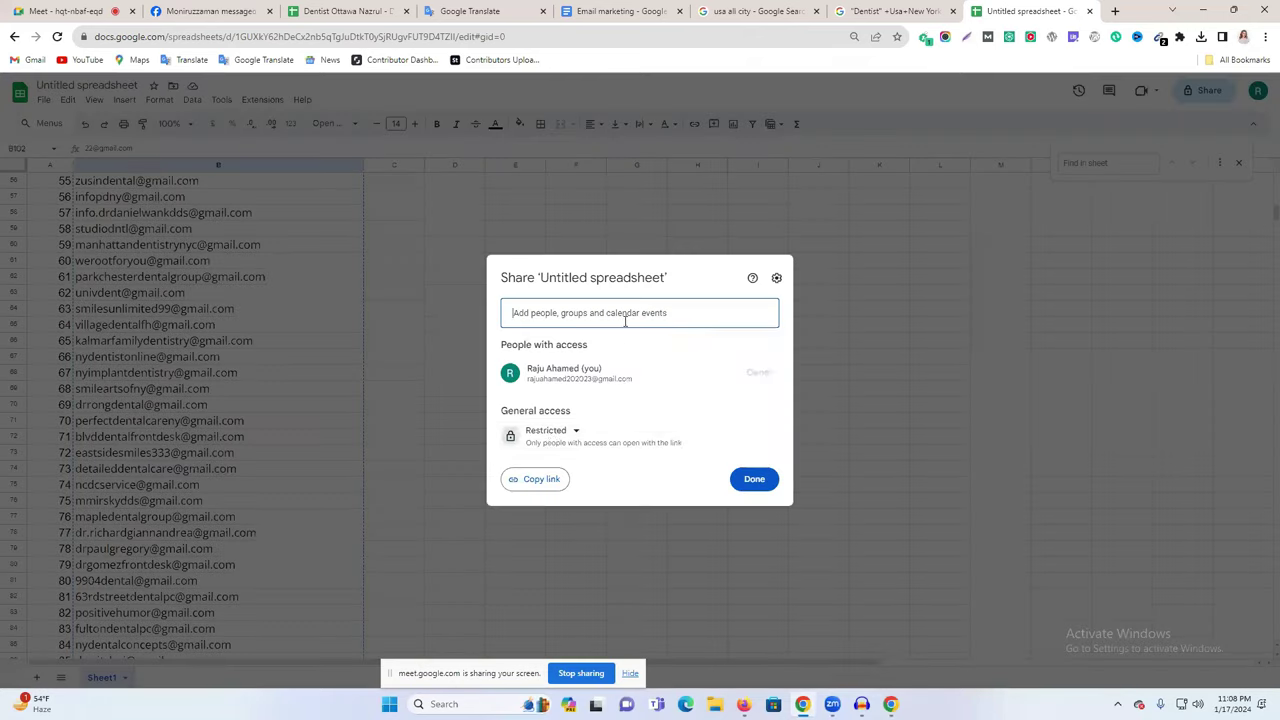
{"action": "left_click", "coordinate": [552, 431]}
{"action": "left_click", "coordinate": [562, 486]}
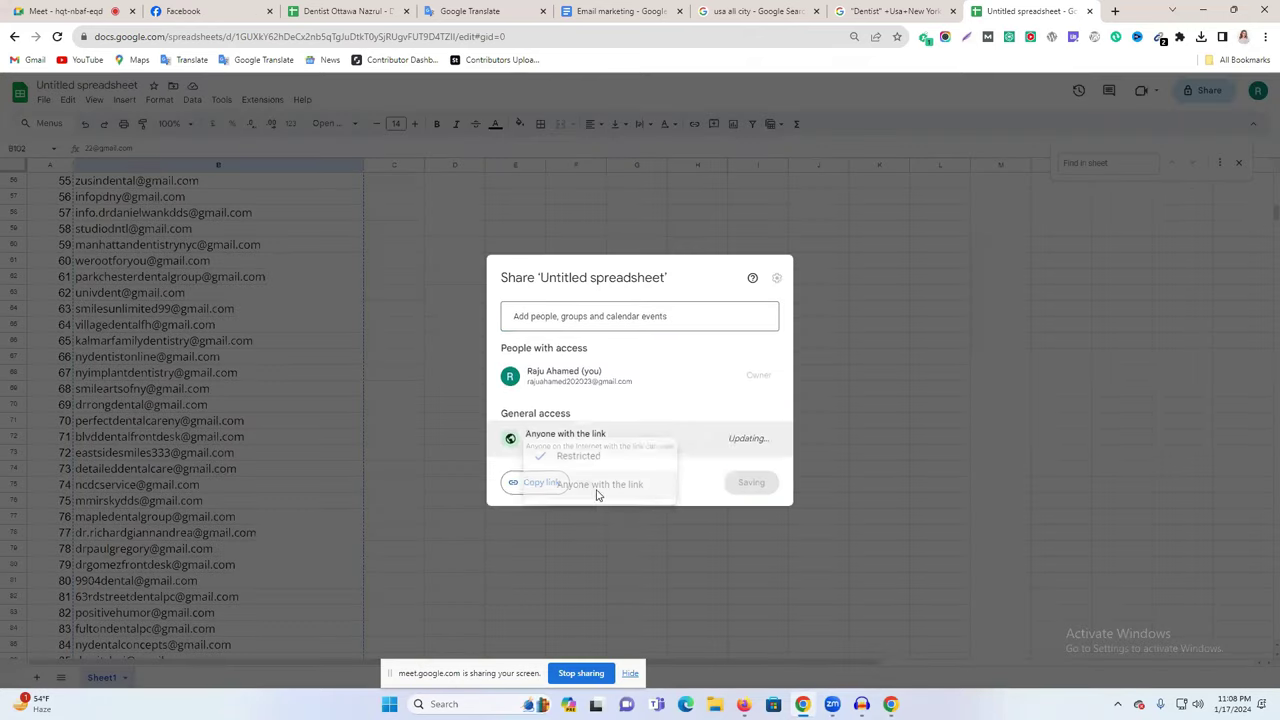
Give anyone with the link the Editor role, copy the spreadsheet's sharing link and close the sharing settings
{"action": "left_click", "coordinate": [757, 435]}
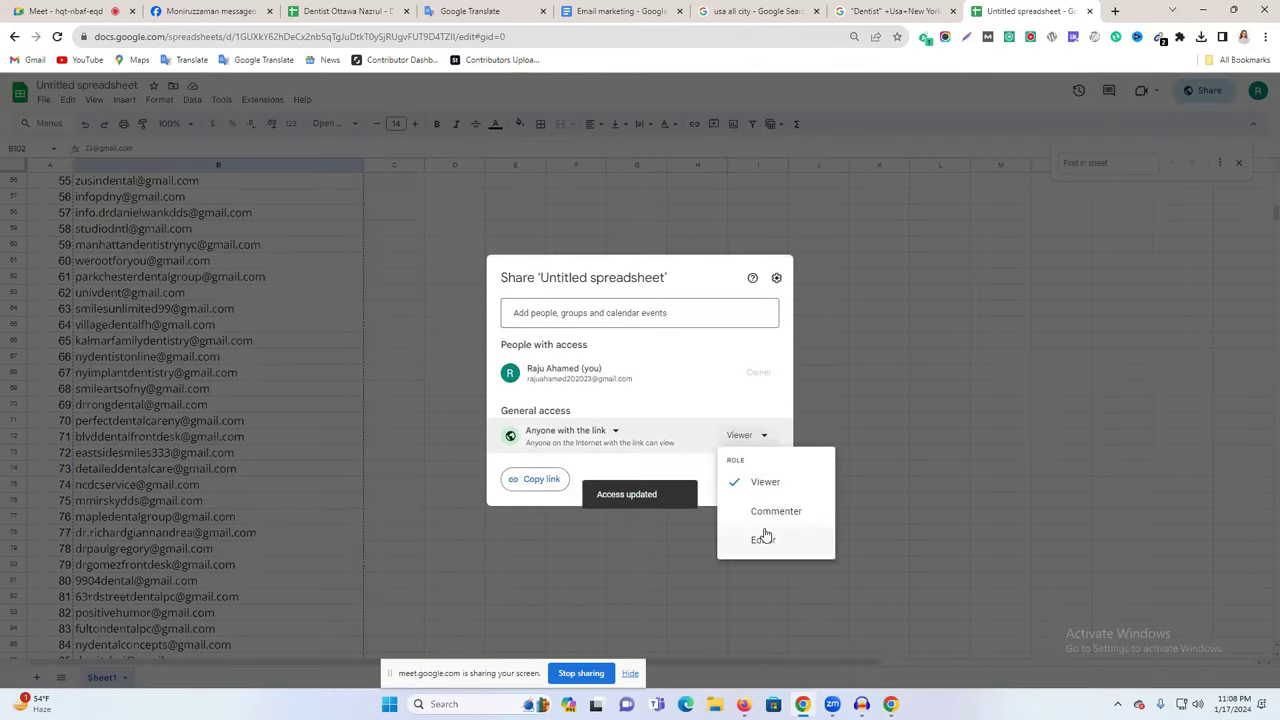
{"action": "left_click", "coordinate": [766, 537]}
{"action": "left_click", "coordinate": [541, 481]}
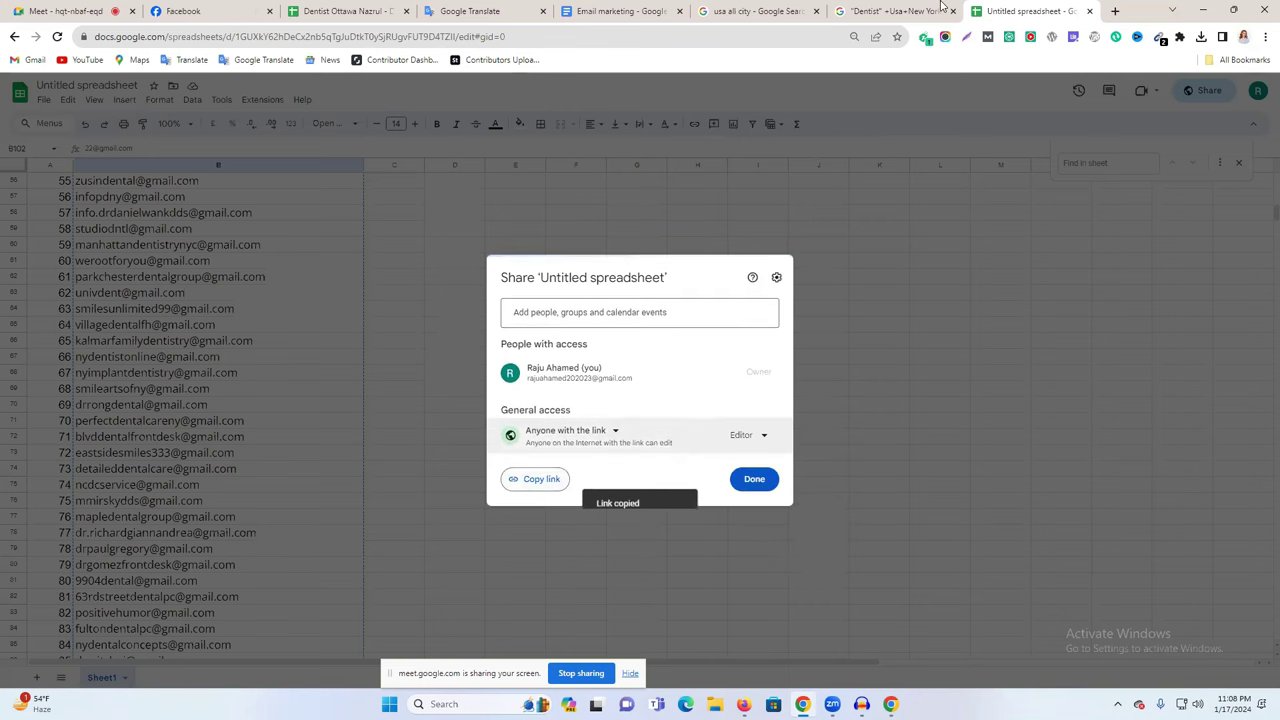
{"action": "left_click", "coordinate": [951, 293]}
{"action": "scroll", "coordinate": [265, 340], "scroll_direction": "up", "scroll_amount": 15}
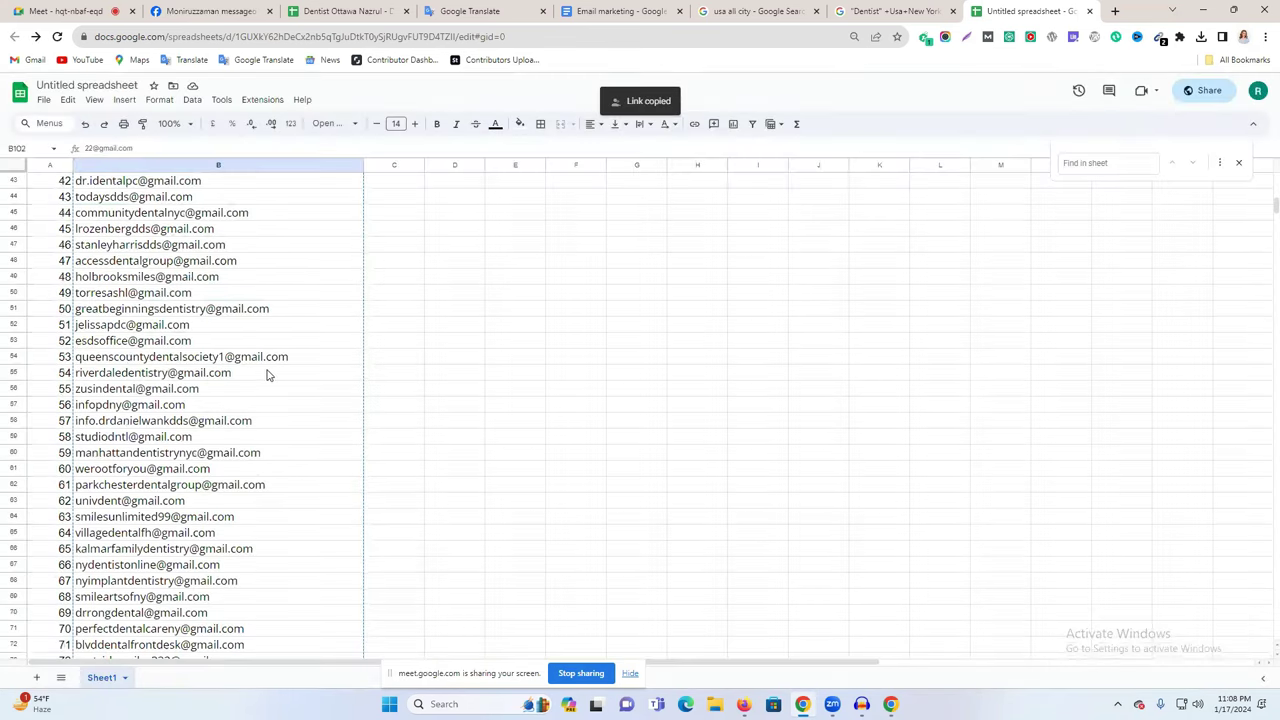
Look back through the Google results of the New York dentist Gmail search toward the beginning
{"action": "left_click", "coordinate": [870, 10]}
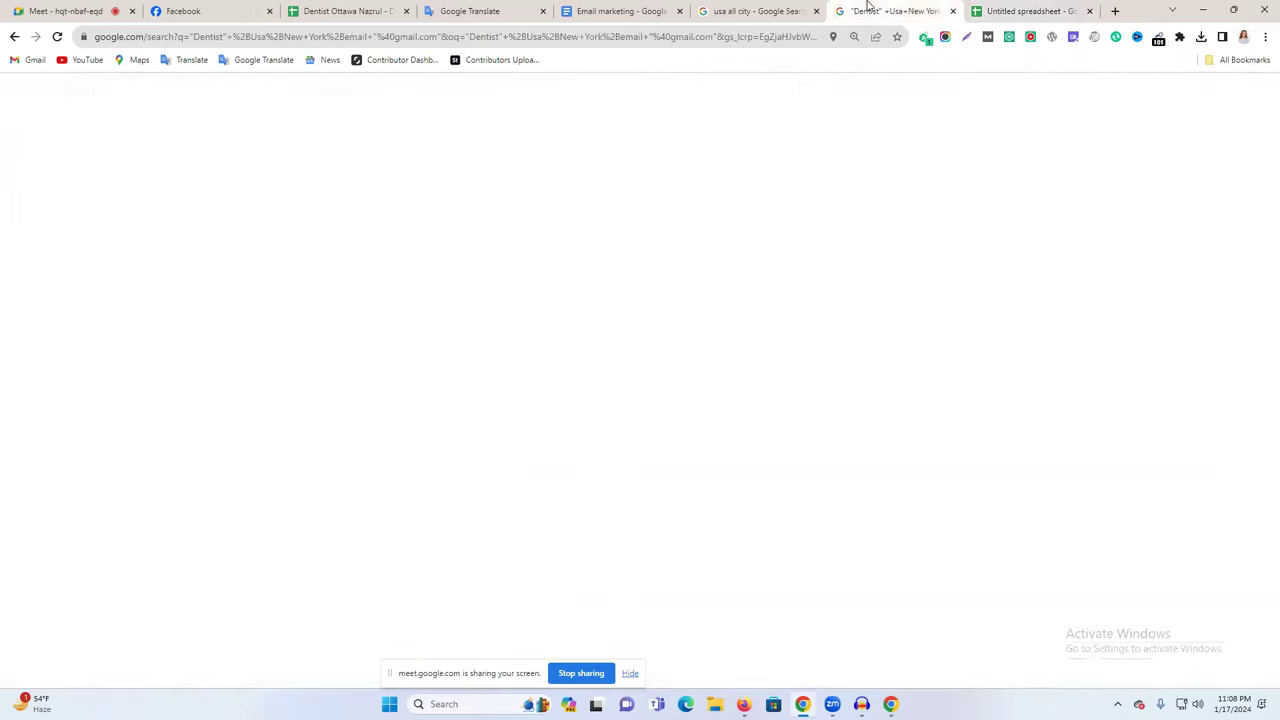
{"action": "scroll", "coordinate": [660, 316], "scroll_direction": "up", "scroll_amount": 5}
{"action": "scroll", "coordinate": [650, 310], "scroll_direction": "up", "scroll_amount": 15}
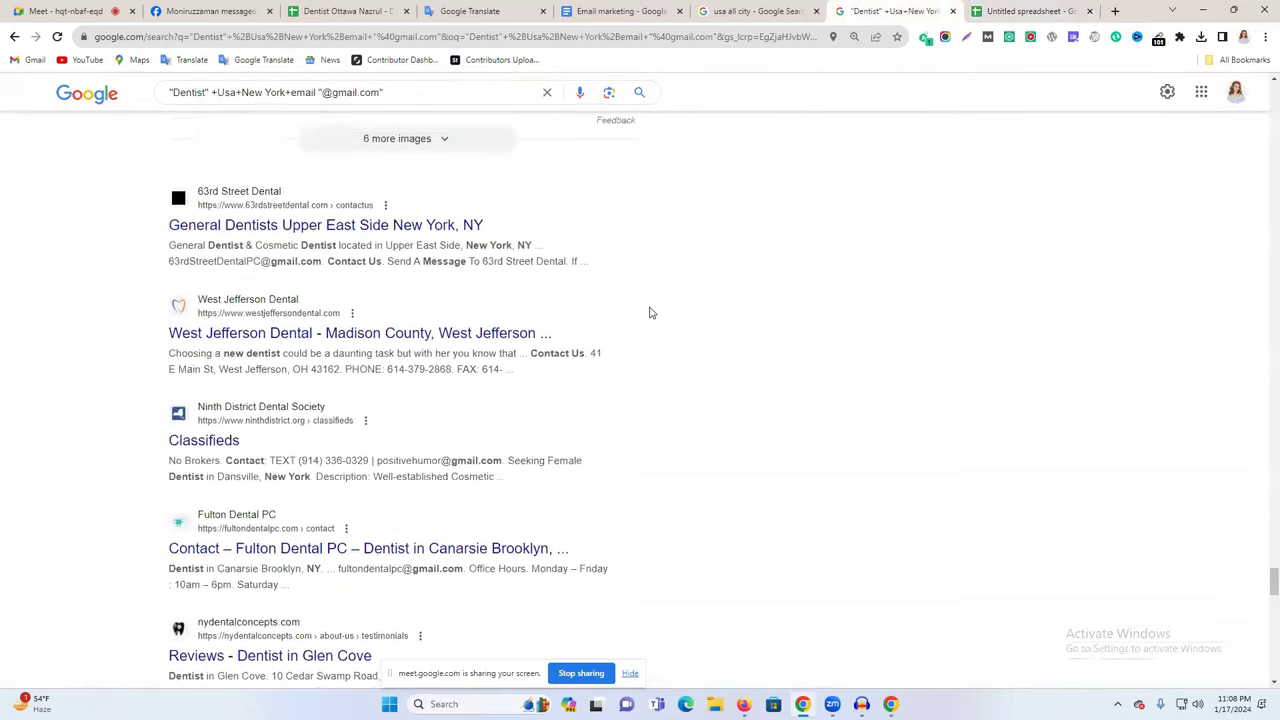
{"action": "scroll", "coordinate": [646, 280], "scroll_direction": "up", "scroll_amount": 5}
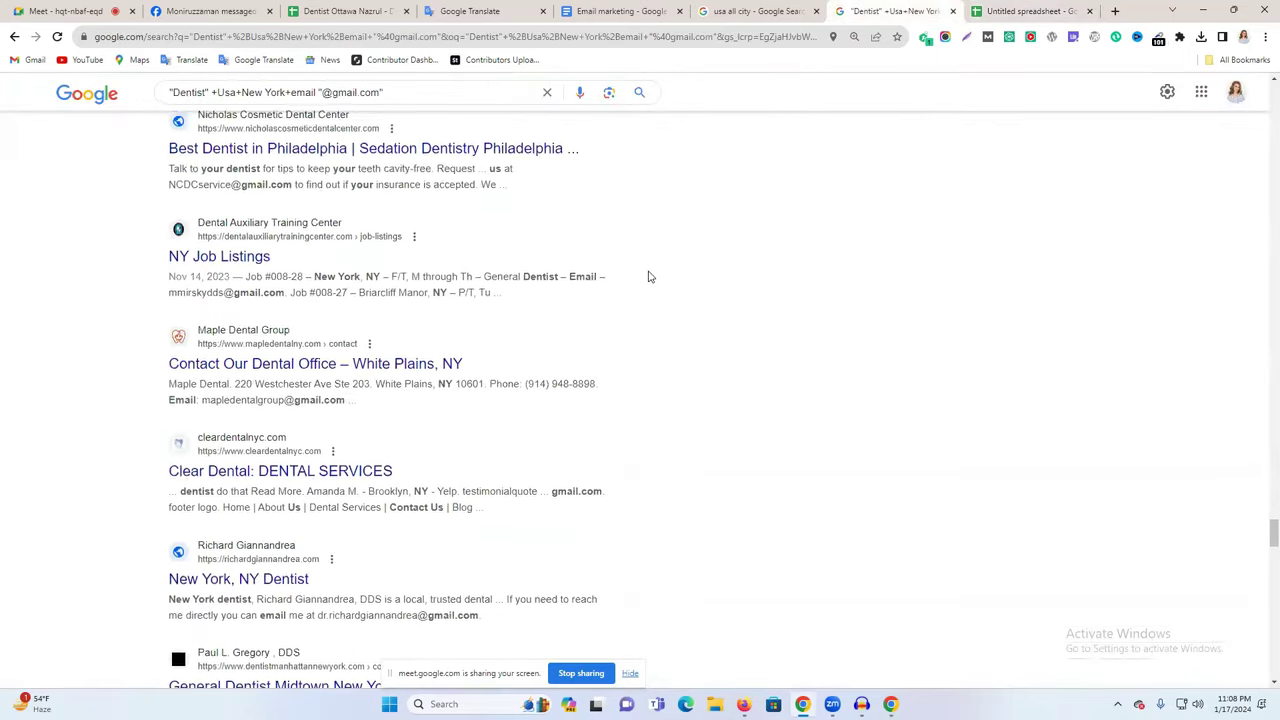
{"action": "scroll", "coordinate": [400, 263], "scroll_direction": "up", "scroll_amount": 10}
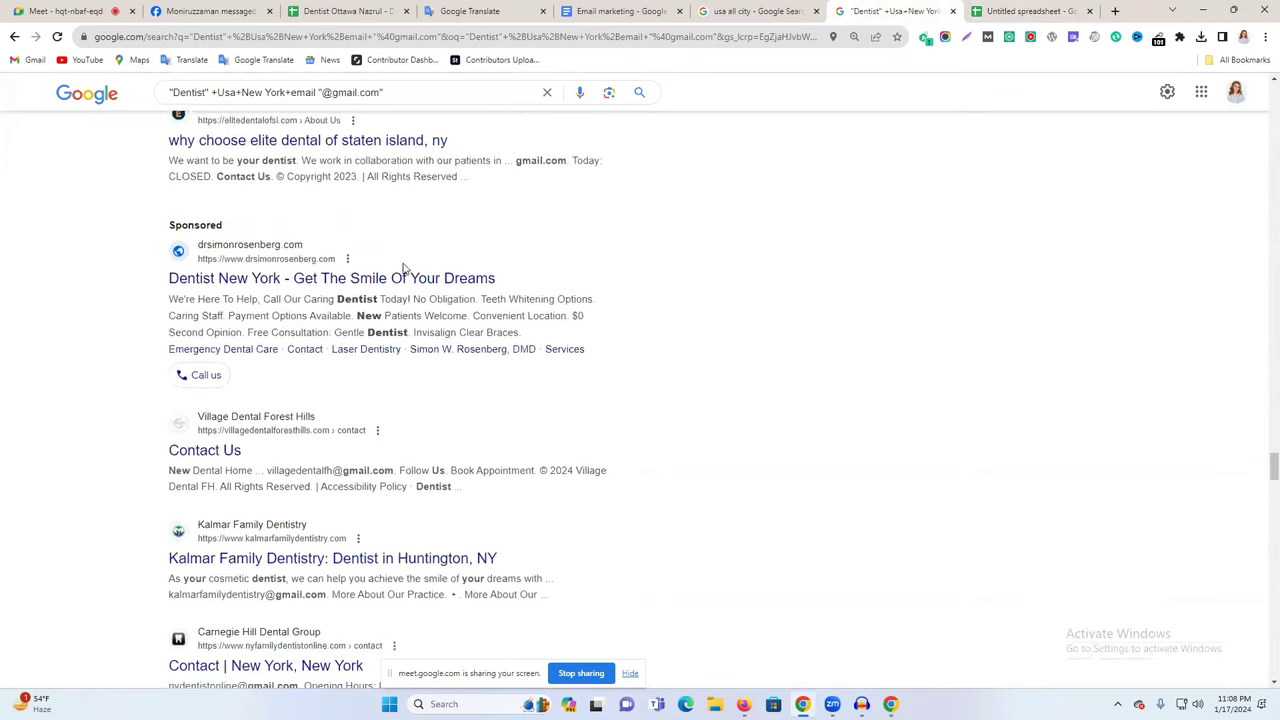
{"action": "scroll", "coordinate": [398, 263], "scroll_direction": "up", "scroll_amount": 10}
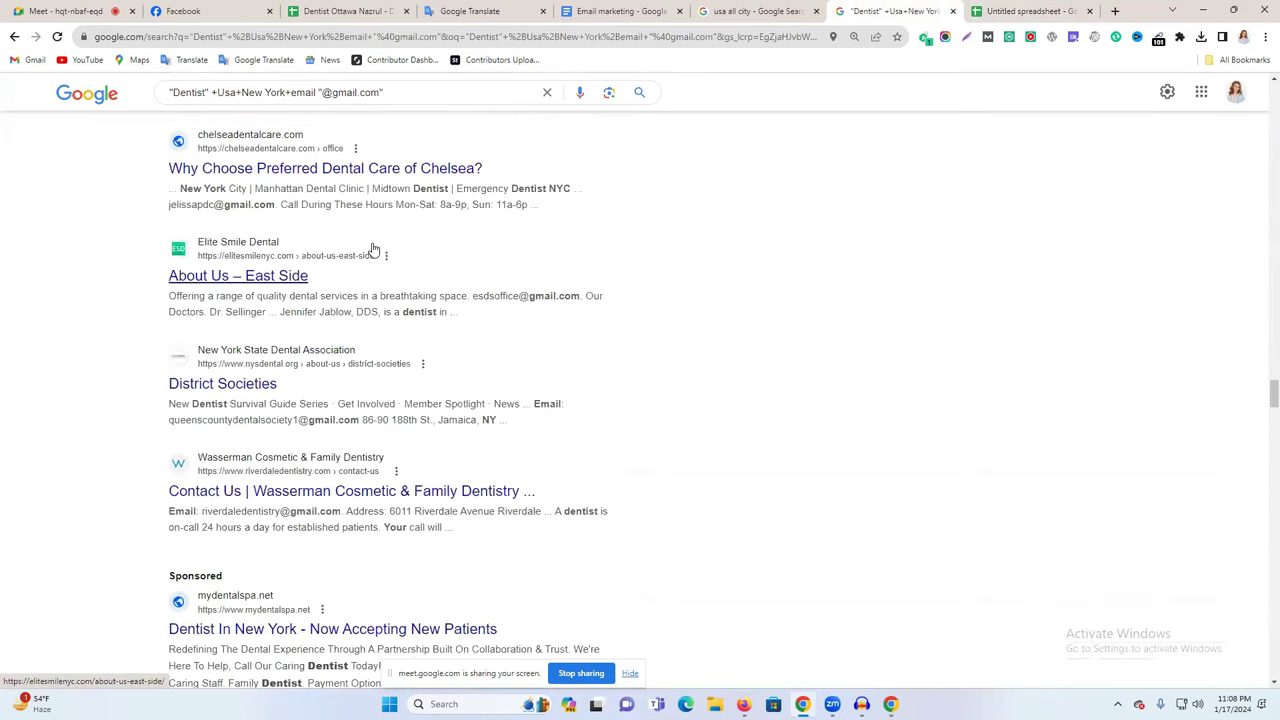
{"action": "scroll", "coordinate": [373, 248], "scroll_direction": "up", "scroll_amount": 10}
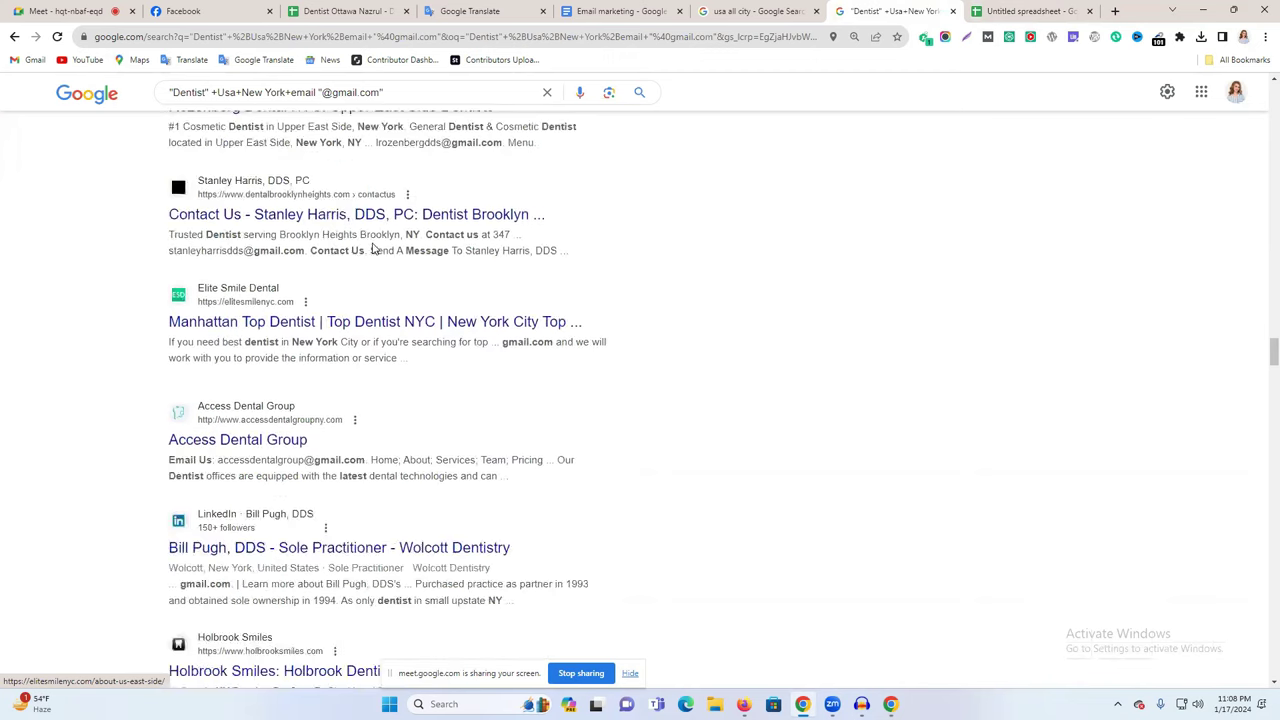
{"action": "scroll", "coordinate": [373, 248], "scroll_direction": "up", "scroll_amount": 15}
{"action": "scroll", "coordinate": [1260, 206], "scroll_direction": "up", "scroll_amount": 15}
{"action": "scroll", "coordinate": [1260, 120], "scroll_direction": "up", "scroll_amount": 5}
Review the cities in the "usa all city" search results and open Wikipedia's "List of United States cities by population"
{"action": "left_click", "coordinate": [757, 11]}
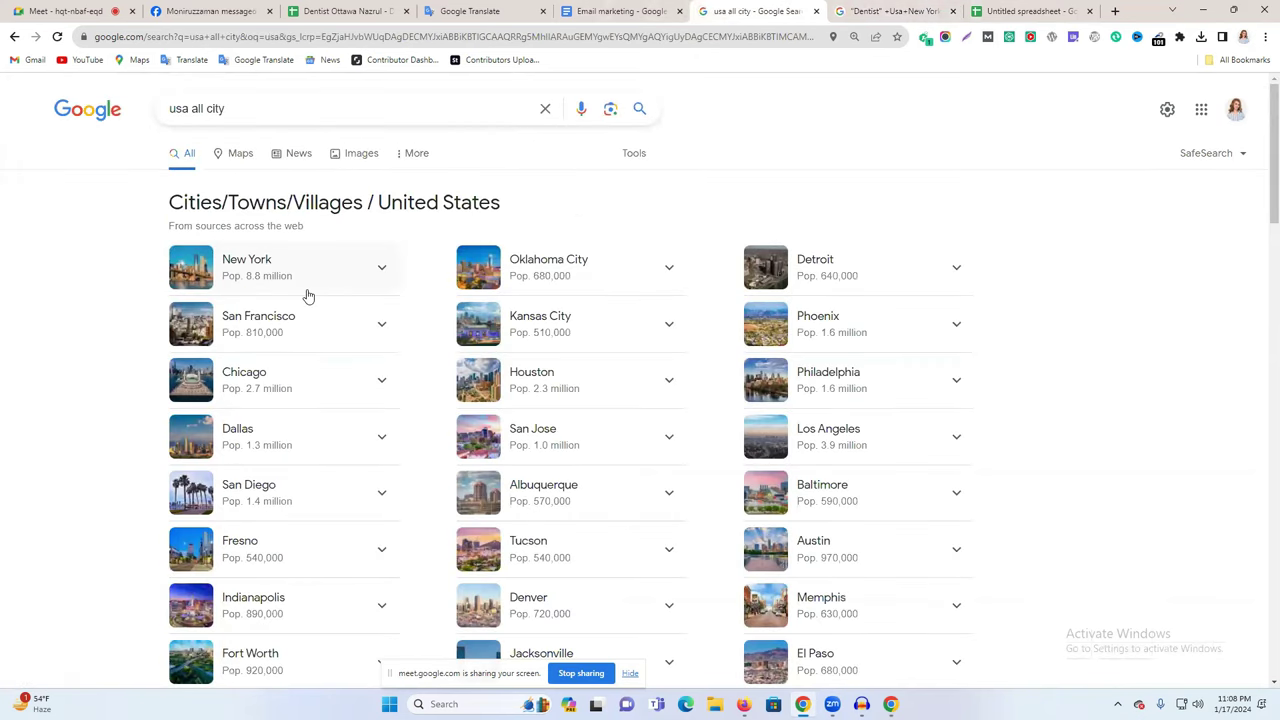
{"action": "scroll", "coordinate": [877, 263], "scroll_direction": "down", "scroll_amount": 2}
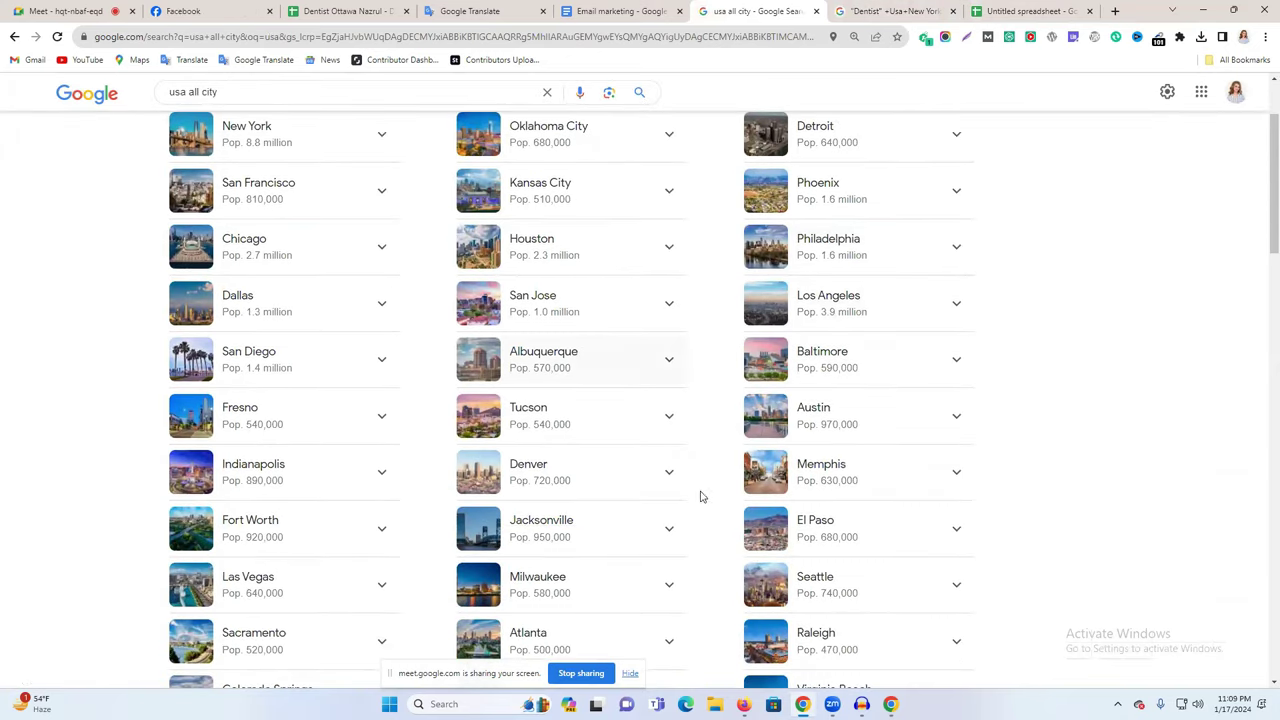
{"action": "scroll", "coordinate": [687, 465], "scroll_direction": "down", "scroll_amount": 5}
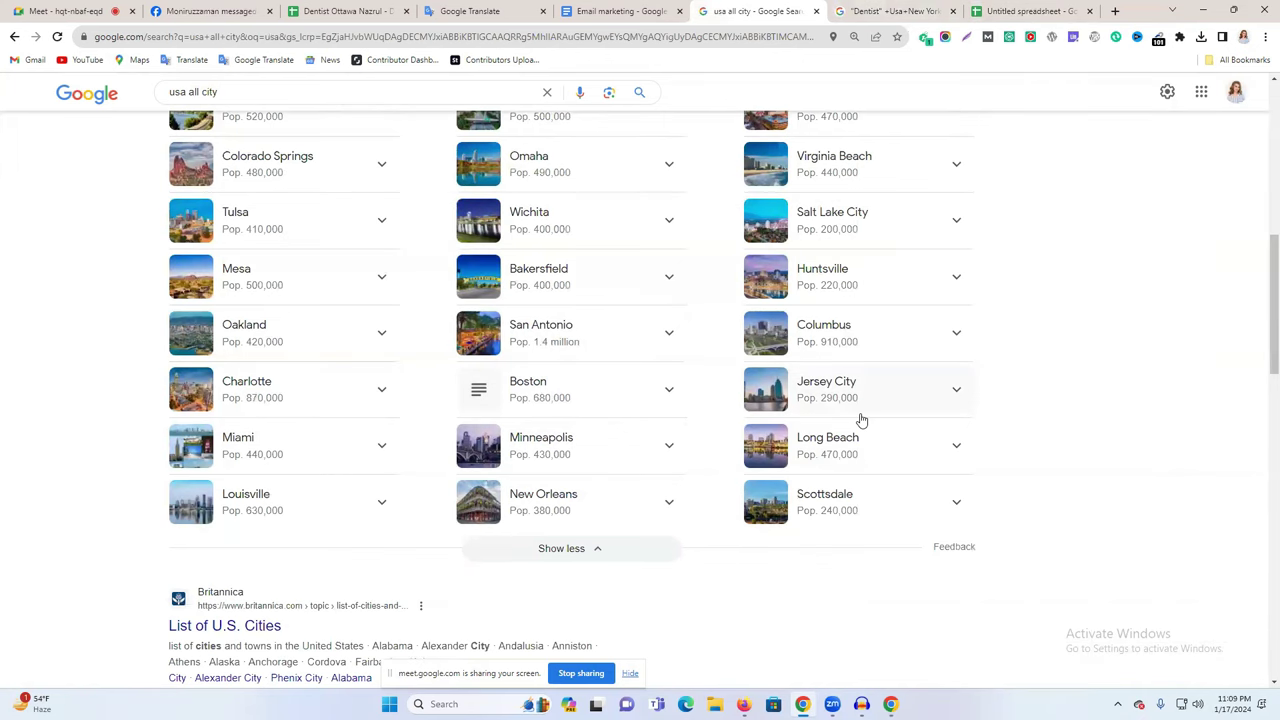
{"action": "scroll", "coordinate": [876, 449], "scroll_direction": "up", "scroll_amount": 7}
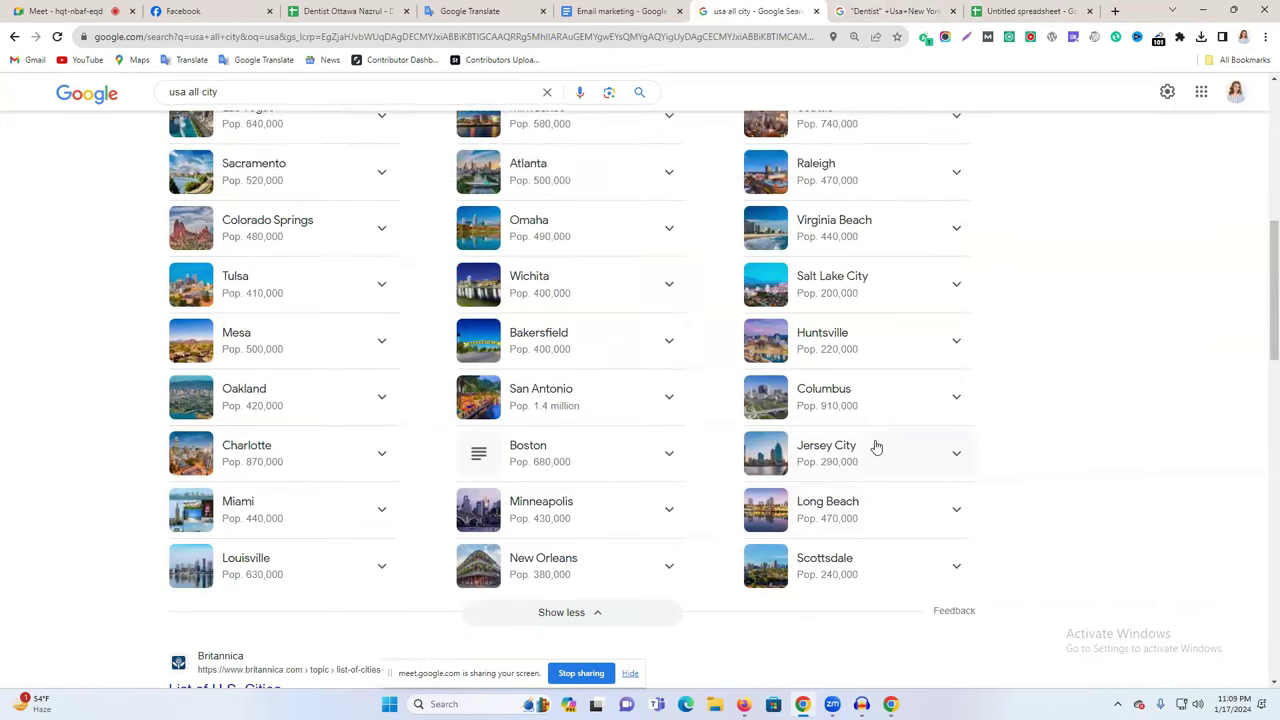
{"action": "scroll", "coordinate": [651, 435], "scroll_direction": "down", "scroll_amount": 3}
{"action": "scroll", "coordinate": [651, 435], "scroll_direction": "down", "scroll_amount": 6}
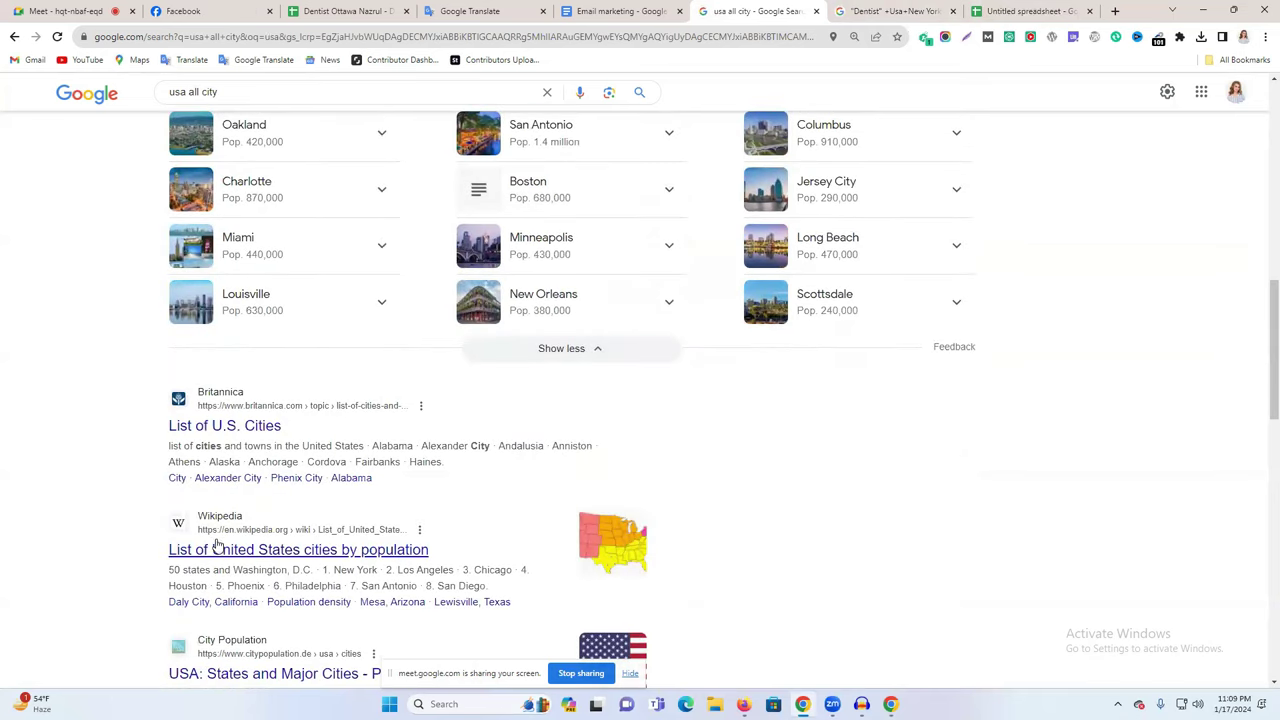
{"action": "left_click", "coordinate": [218, 549]}
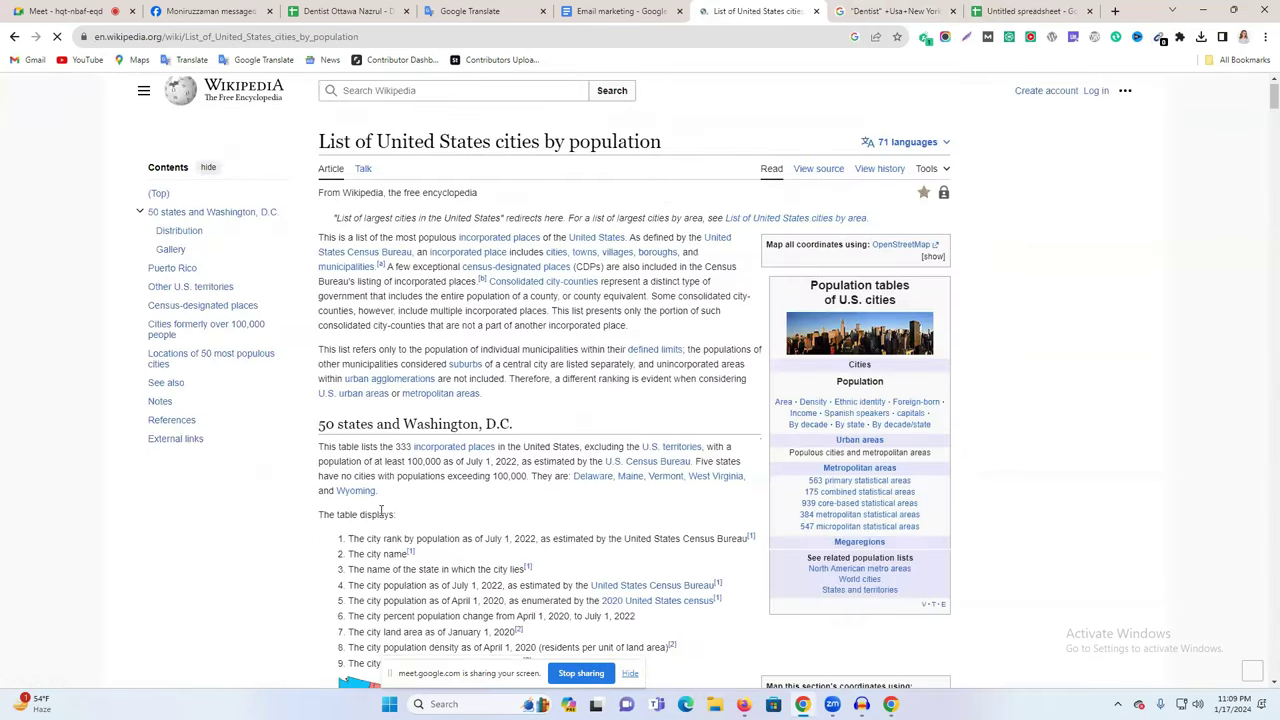
Examine the Wikipedia table of US cities down to its last row
{"action": "scroll", "coordinate": [393, 514], "scroll_direction": "down", "scroll_amount": 8}
{"action": "scroll", "coordinate": [455, 273], "scroll_direction": "down", "scroll_amount": 2}
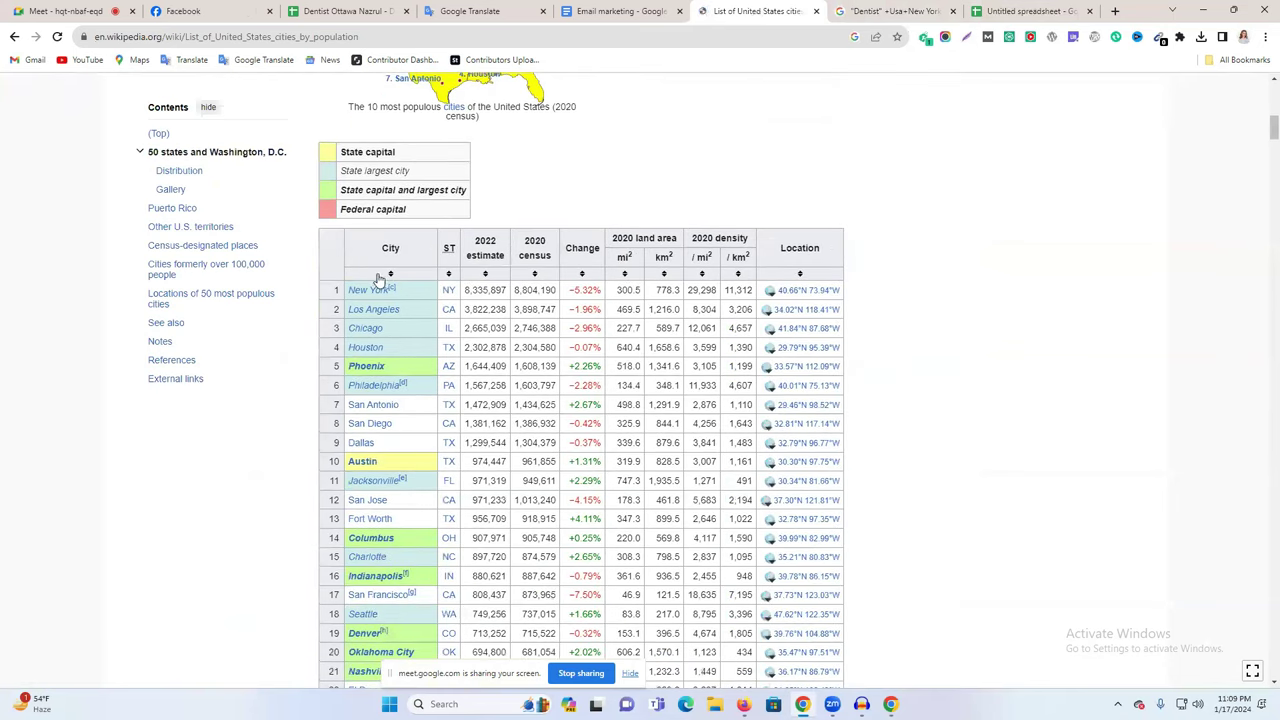
{"action": "scroll", "coordinate": [386, 478], "scroll_direction": "down", "scroll_amount": 3}
{"action": "scroll", "coordinate": [388, 478], "scroll_direction": "down", "scroll_amount": 4}
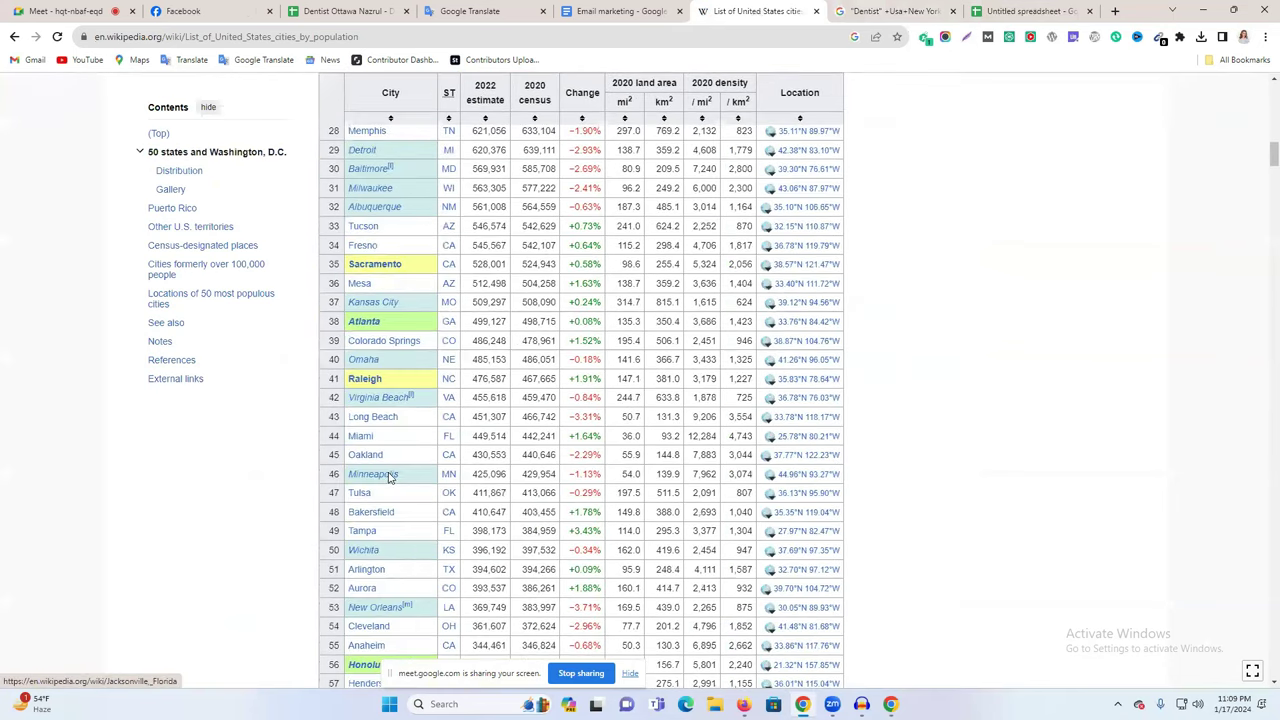
{"action": "scroll", "coordinate": [390, 478], "scroll_direction": "down", "scroll_amount": 10}
{"action": "scroll", "coordinate": [391, 472], "scroll_direction": "down", "scroll_amount": 10}
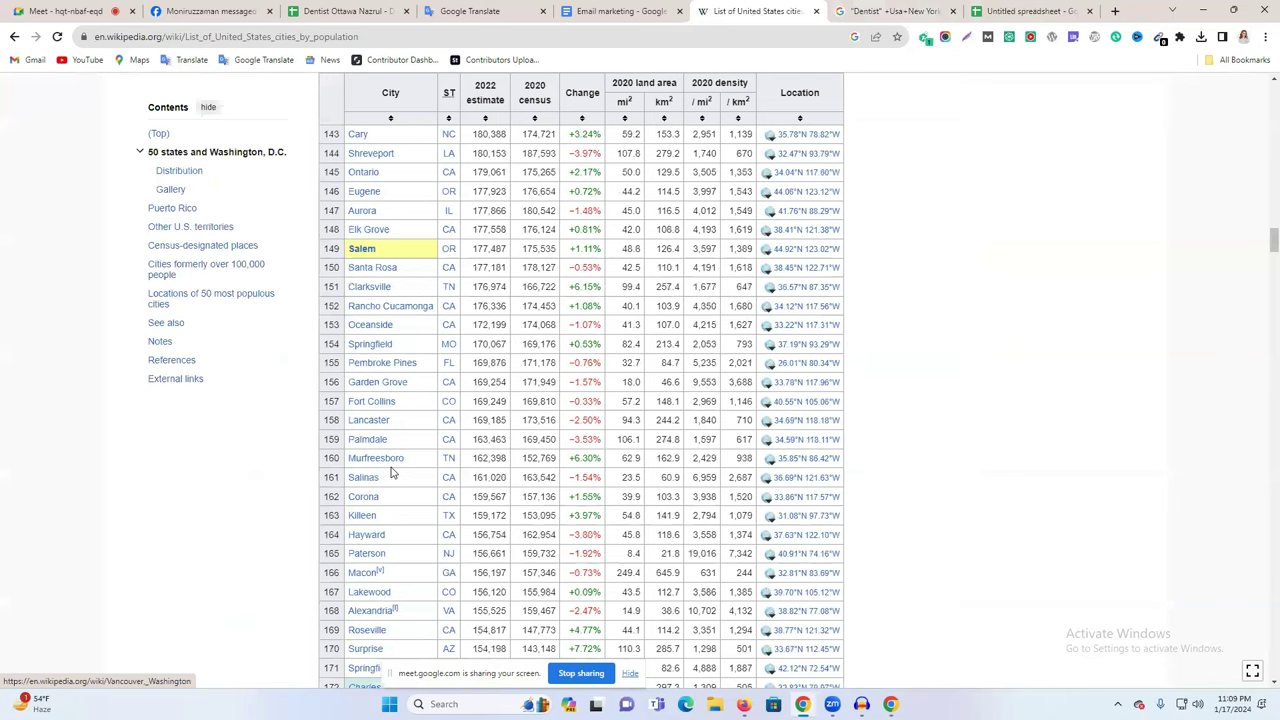
{"action": "scroll", "coordinate": [393, 472], "scroll_direction": "down", "scroll_amount": 9}
{"action": "scroll", "coordinate": [393, 470], "scroll_direction": "down", "scroll_amount": 9}
{"action": "scroll", "coordinate": [393, 470], "scroll_direction": "down", "scroll_amount": 20}
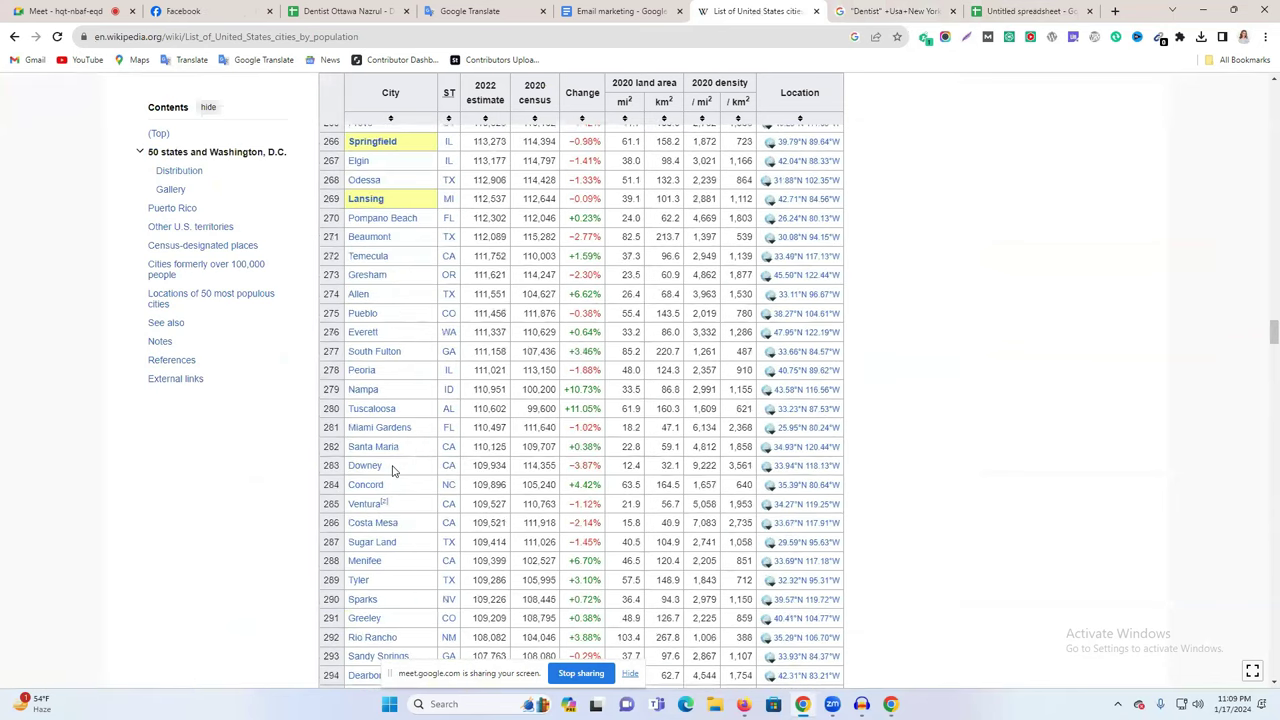
{"action": "scroll", "coordinate": [390, 450], "scroll_direction": "up", "scroll_amount": 4}
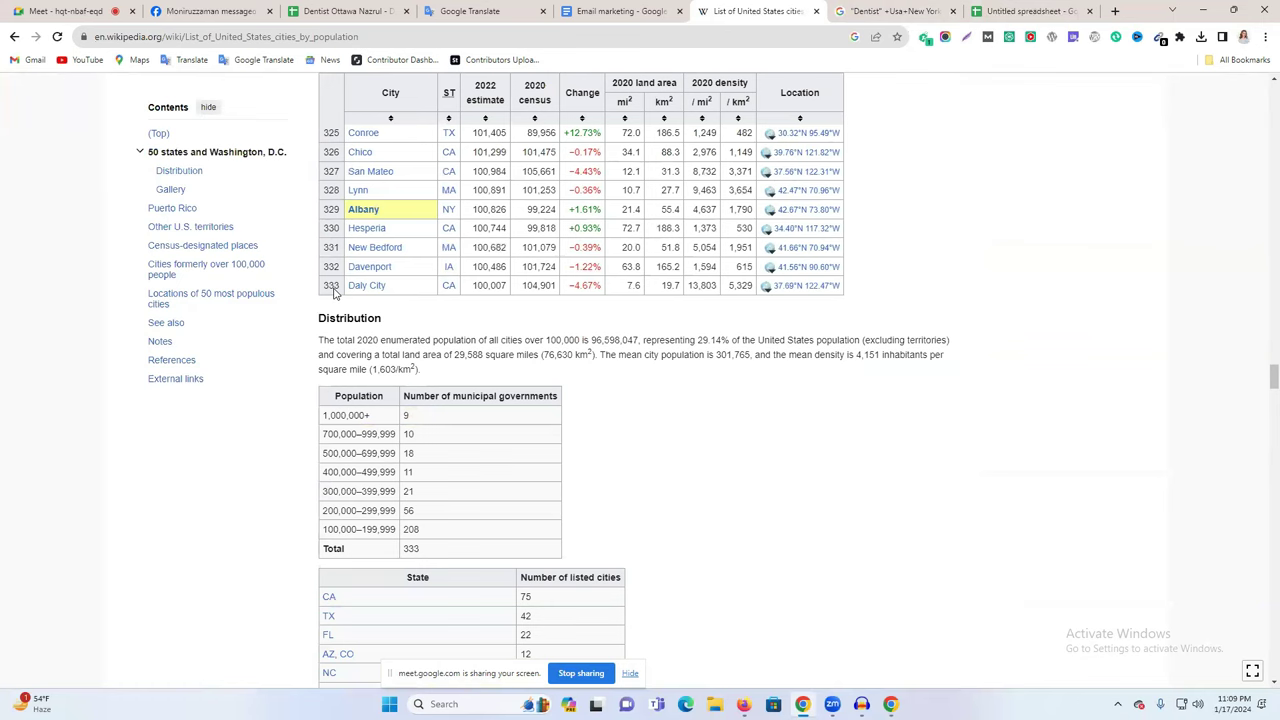
{"action": "scroll", "coordinate": [403, 311], "scroll_direction": "up", "scroll_amount": 1}
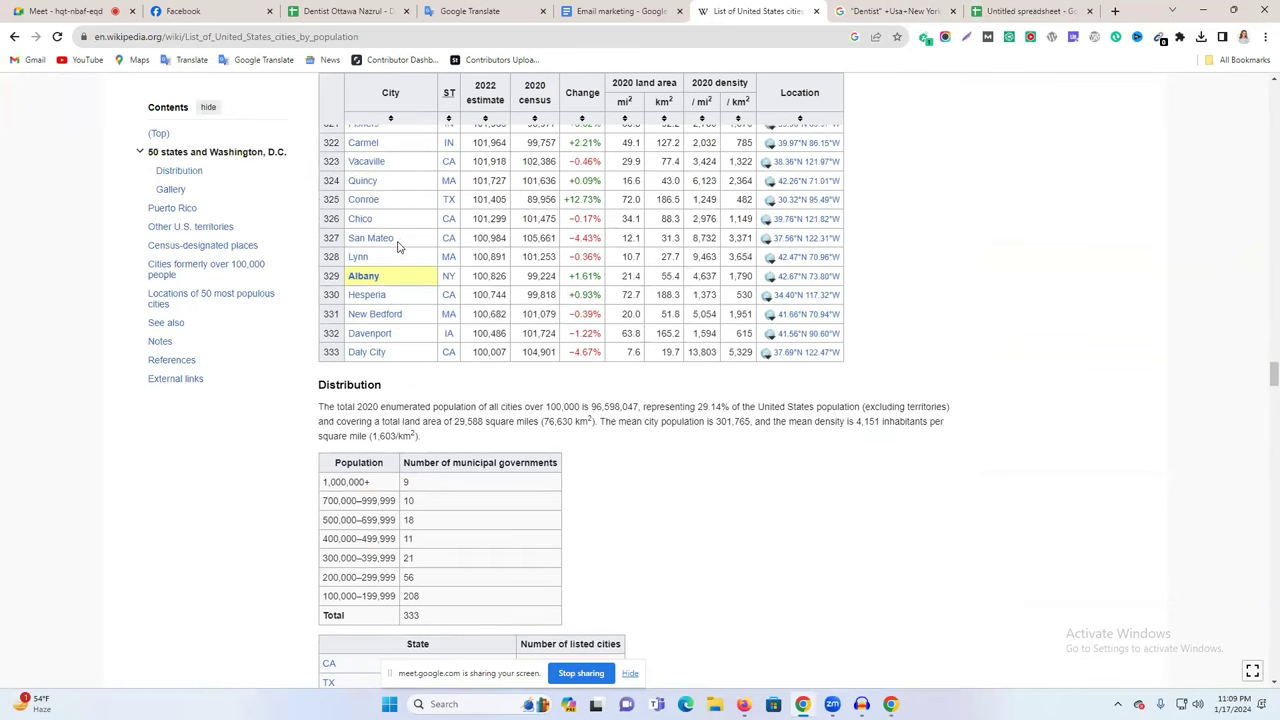
Go back up the city table and copy the city name Allen in Texas
{"action": "left_click_drag", "start_coordinate": [403, 243], "coordinate": [351, 240]}
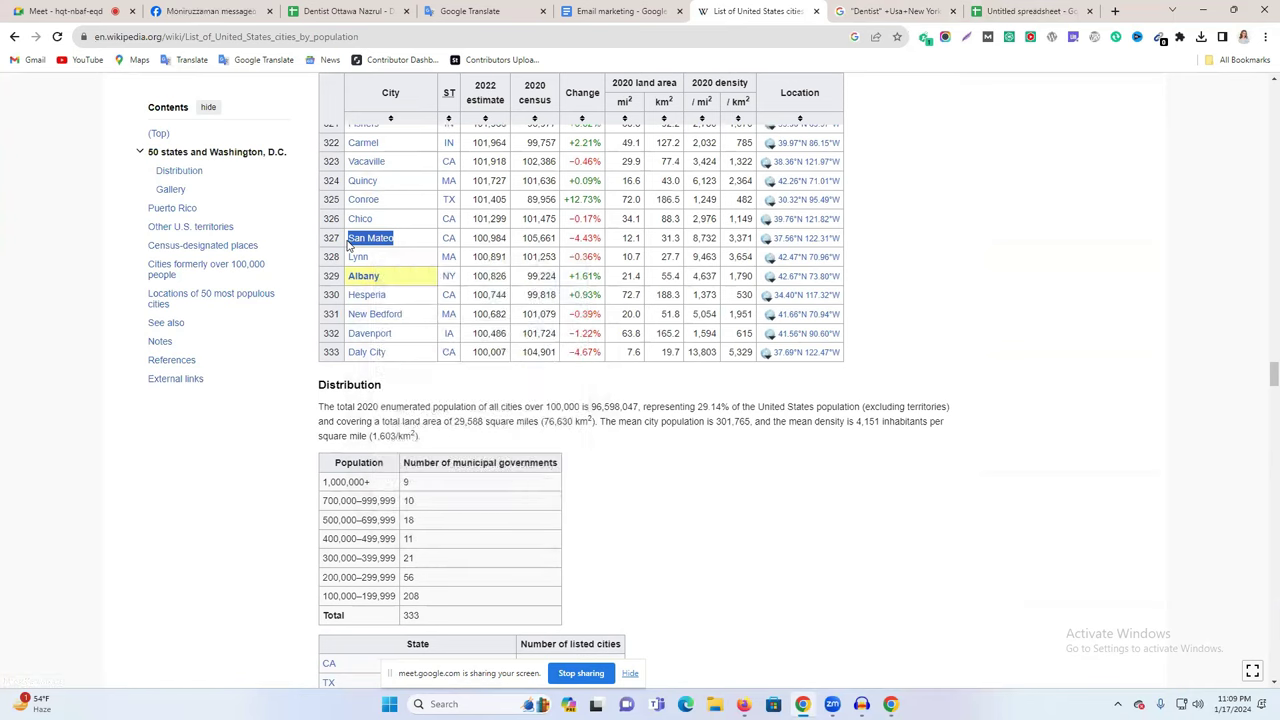
{"action": "scroll", "coordinate": [396, 286], "scroll_direction": "up", "scroll_amount": 6}
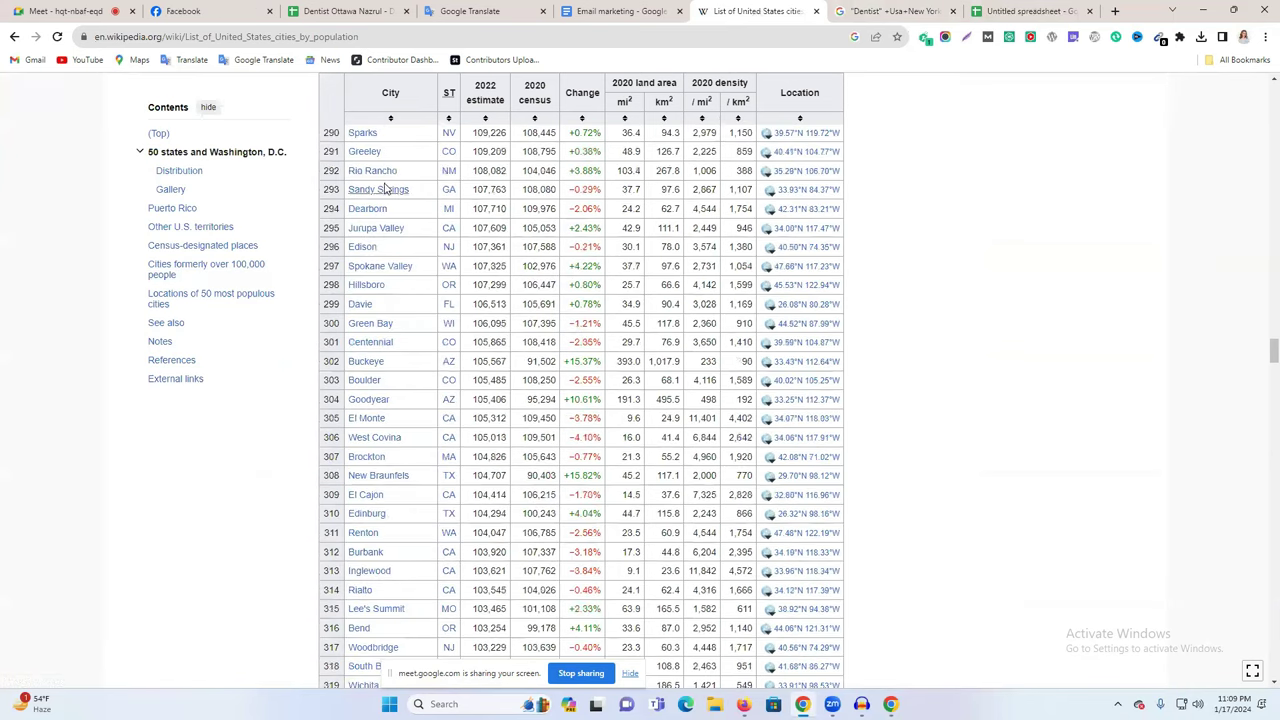
{"action": "scroll", "coordinate": [400, 190], "scroll_direction": "up", "scroll_amount": 2}
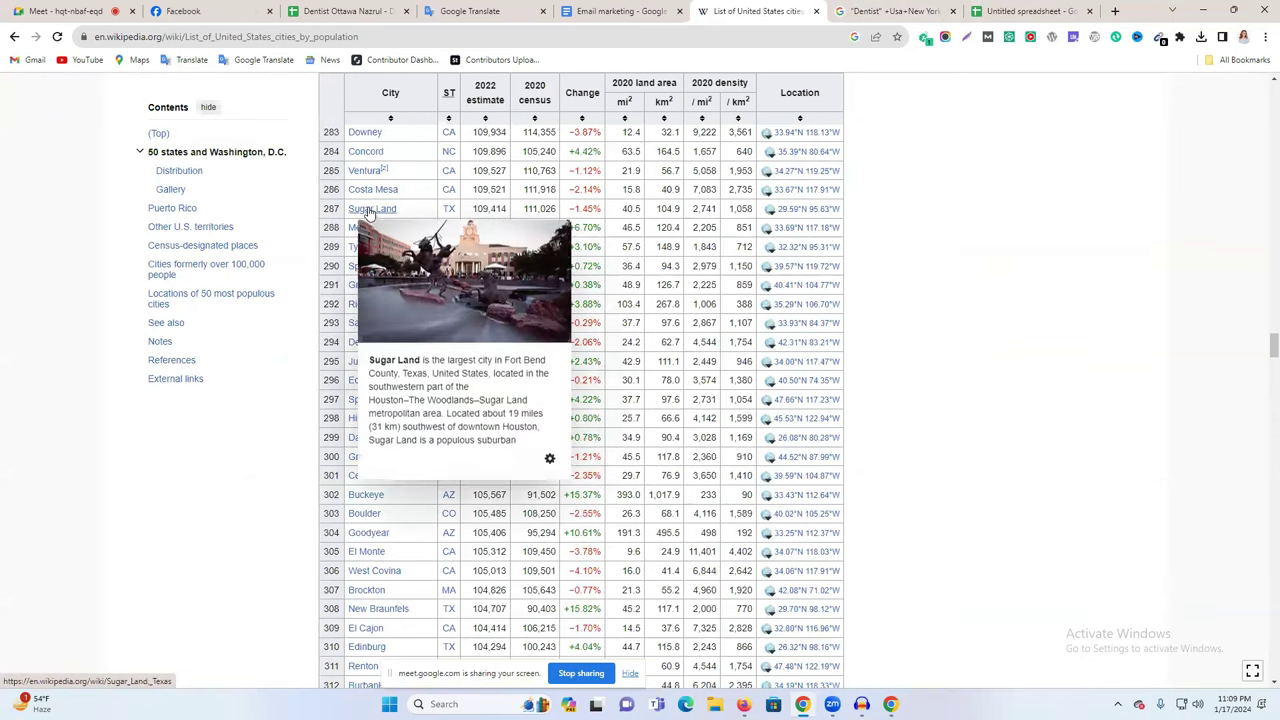
{"action": "scroll", "coordinate": [371, 205], "scroll_direction": "up", "scroll_amount": 2}
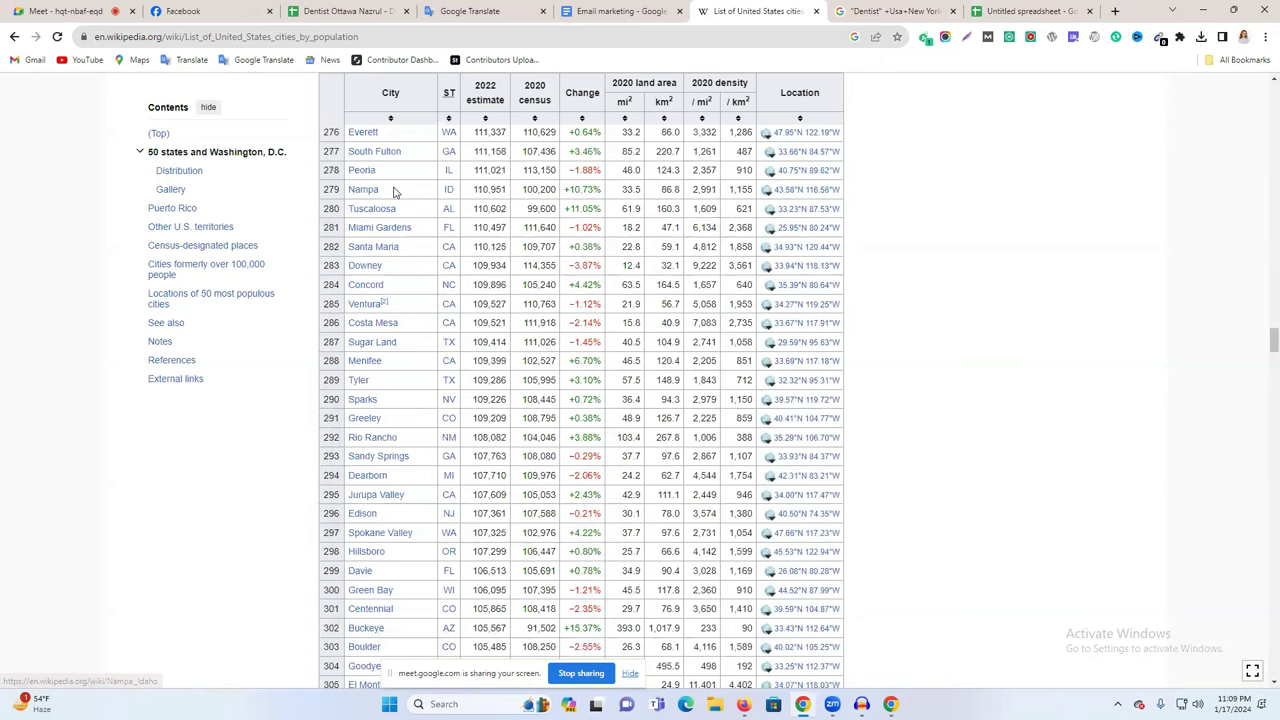
{"action": "scroll", "coordinate": [396, 210], "scroll_direction": "up", "scroll_amount": 1}
{"action": "scroll", "coordinate": [405, 226], "scroll_direction": "up", "scroll_amount": 1}
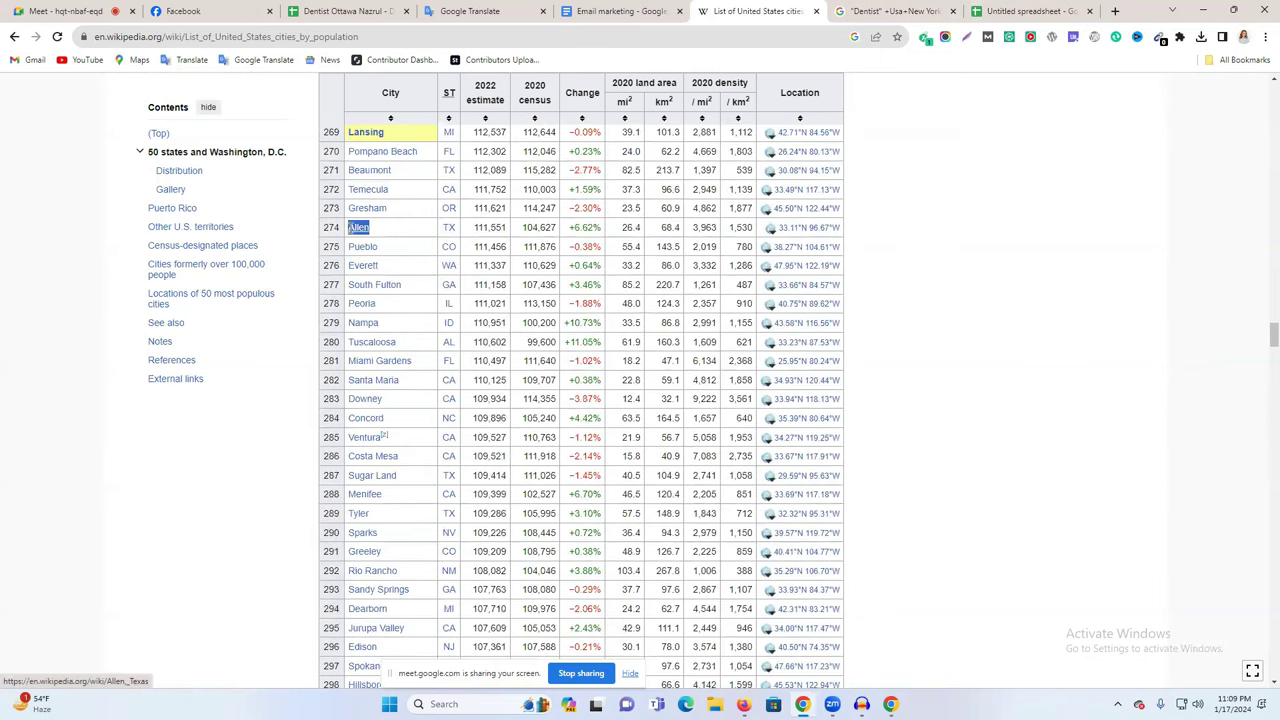
{"action": "mouse_move", "coordinate": [358, 228]}
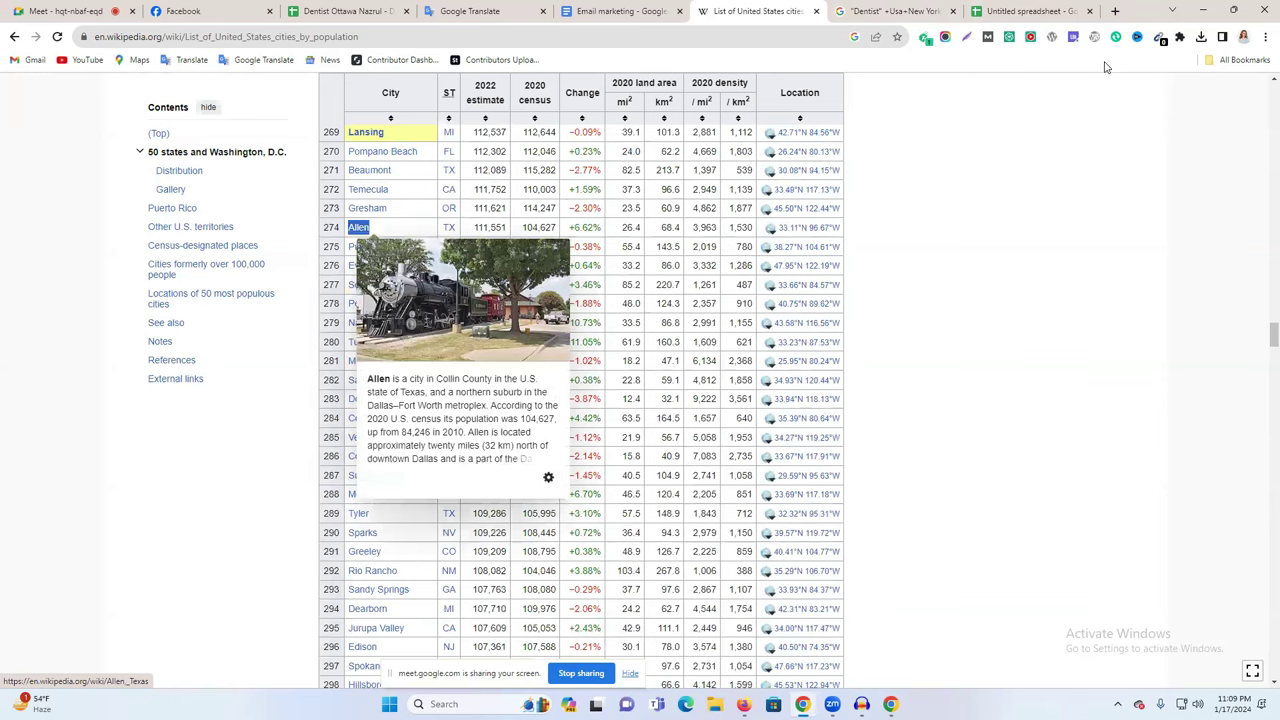
Replace New York with Allen in the dentist Gmail search query and run the search
{"action": "left_click", "coordinate": [1022, 11]}
{"action": "key", "text": "ctrl+shift+Tab"}
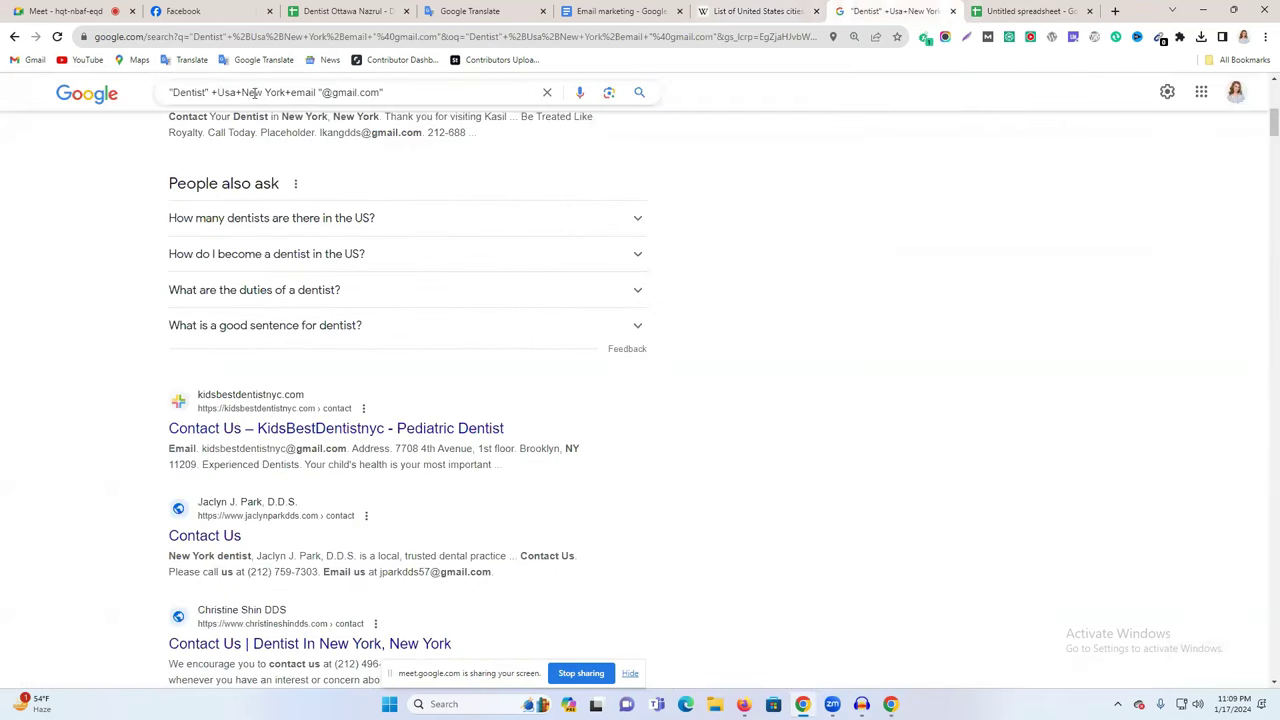
{"action": "left_click_drag", "start_coordinate": [287, 92], "coordinate": [243, 94]}
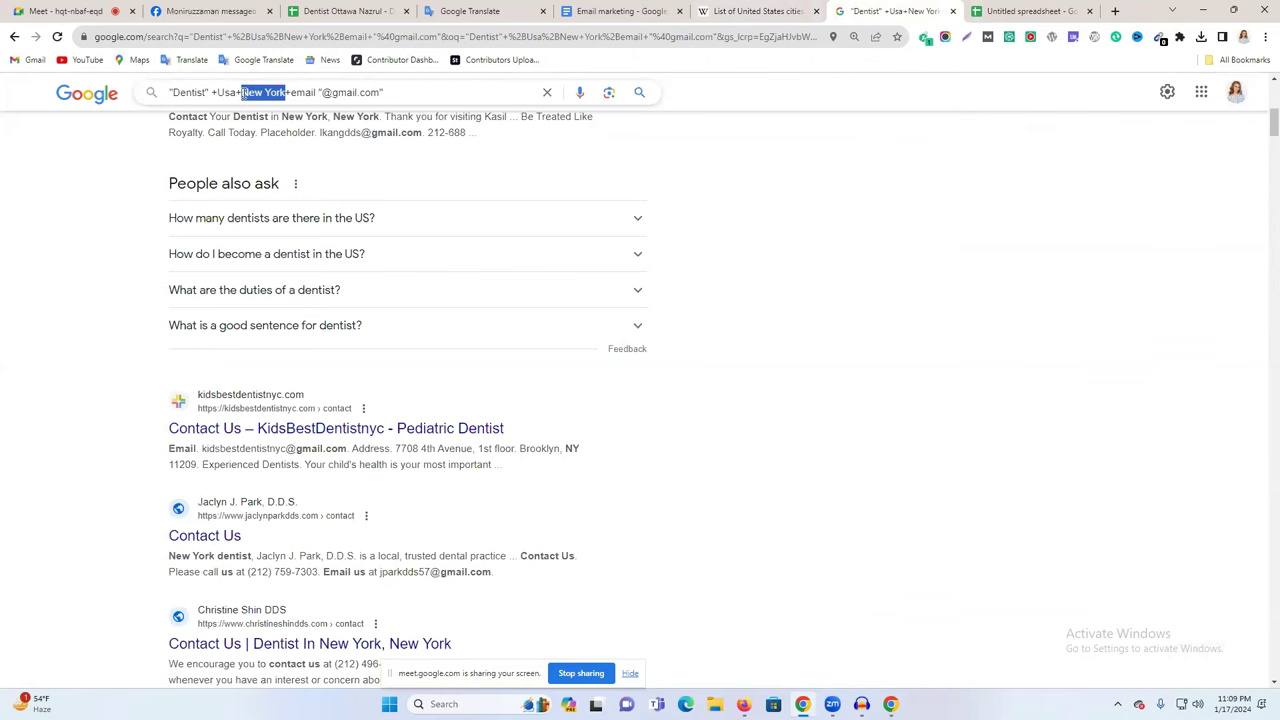
{"action": "type", "text": "Allen"}
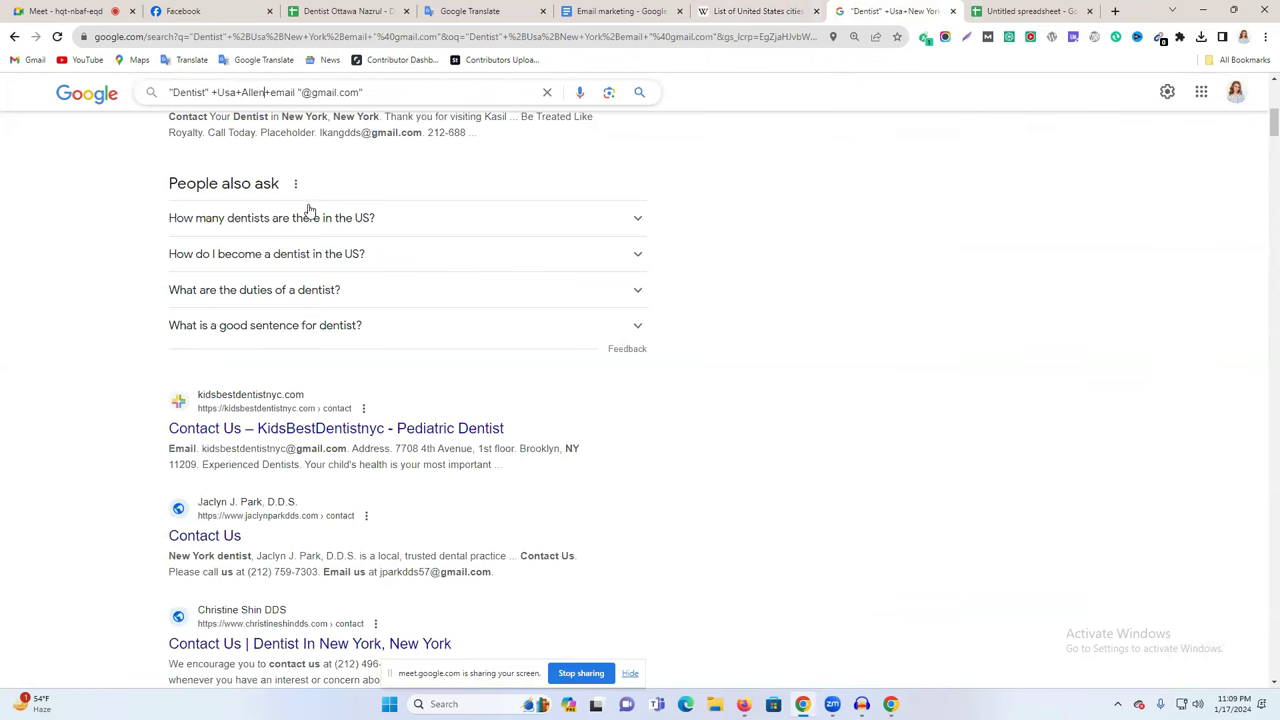
{"action": "key", "text": "Return"}
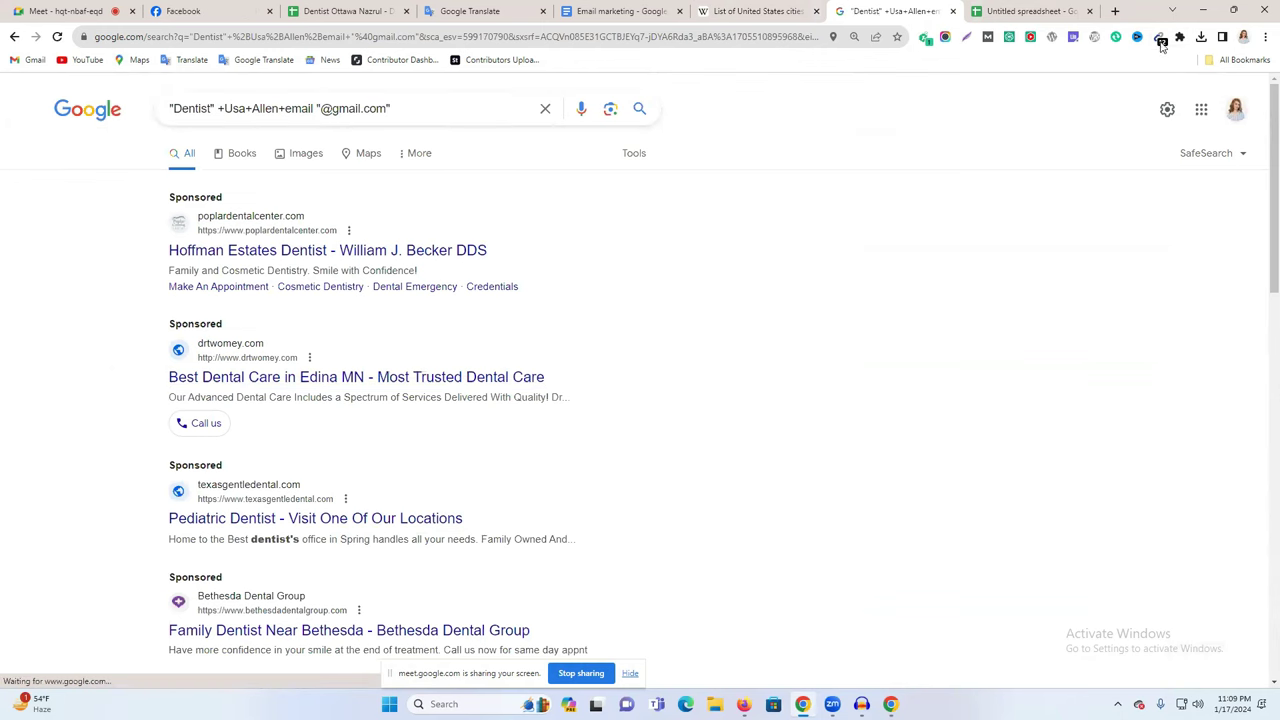
Look through the Allen dentist search results down to the end of the loaded list and back up
{"action": "scroll", "coordinate": [1260, 280], "scroll_direction": "down", "scroll_amount": 10}
{"action": "scroll", "coordinate": [503, 517], "scroll_direction": "down", "scroll_amount": 15}
{"action": "scroll", "coordinate": [455, 350], "scroll_direction": "down", "scroll_amount": 15}
{"action": "scroll", "coordinate": [455, 350], "scroll_direction": "down", "scroll_amount": 15}
{"action": "scroll", "coordinate": [455, 350], "scroll_direction": "down", "scroll_amount": 10}
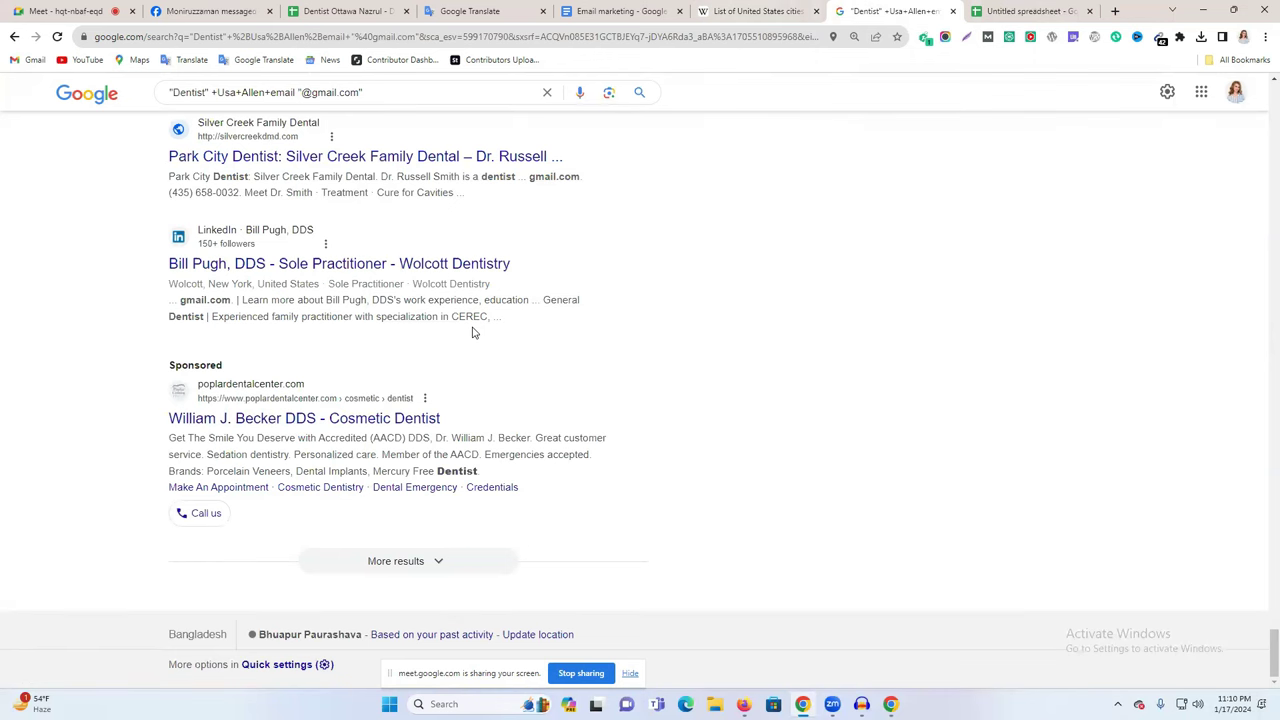
{"action": "scroll", "coordinate": [474, 332], "scroll_direction": "up", "scroll_amount": 10}
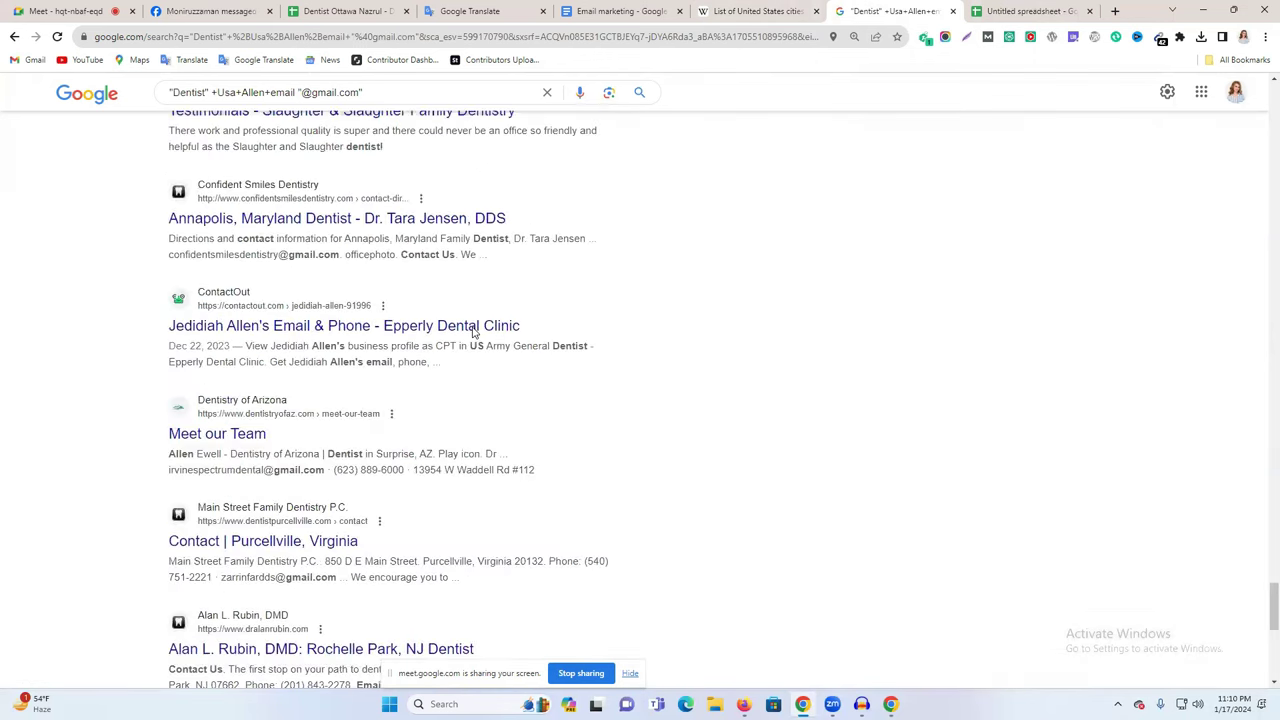
{"action": "scroll", "coordinate": [474, 332], "scroll_direction": "up", "scroll_amount": 15}
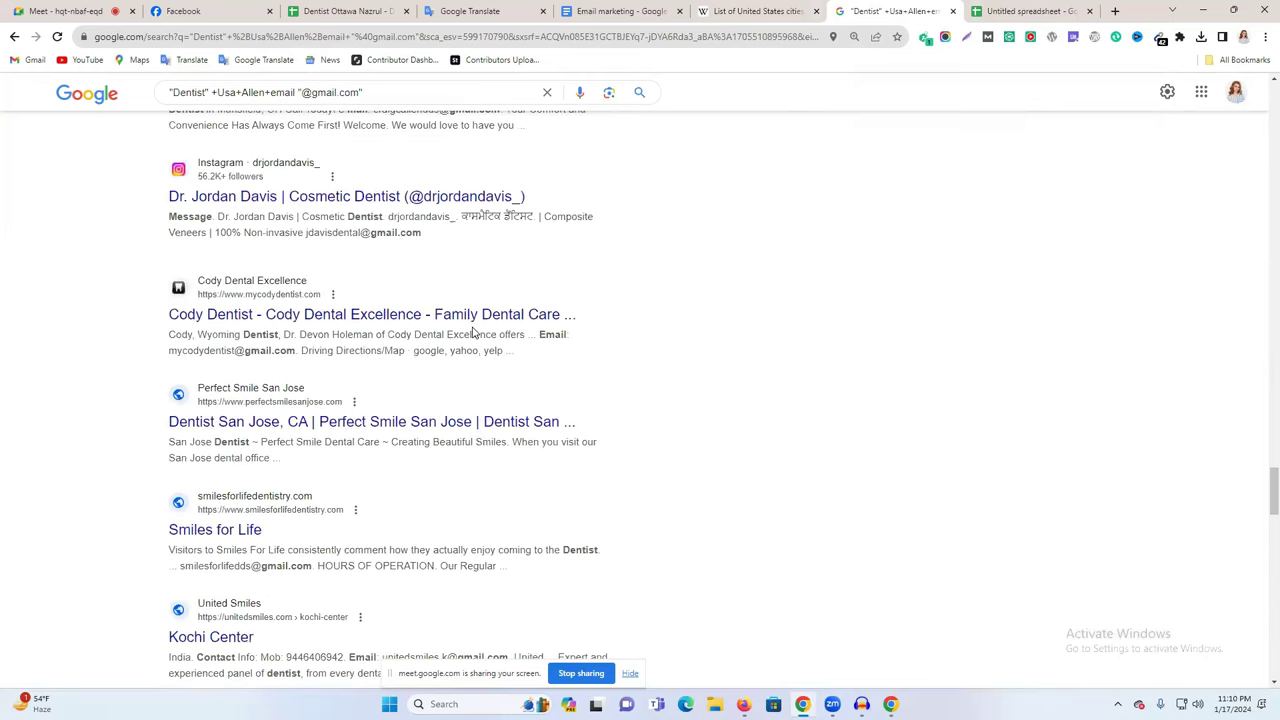
{"action": "scroll", "coordinate": [474, 332], "scroll_direction": "up", "scroll_amount": 15}
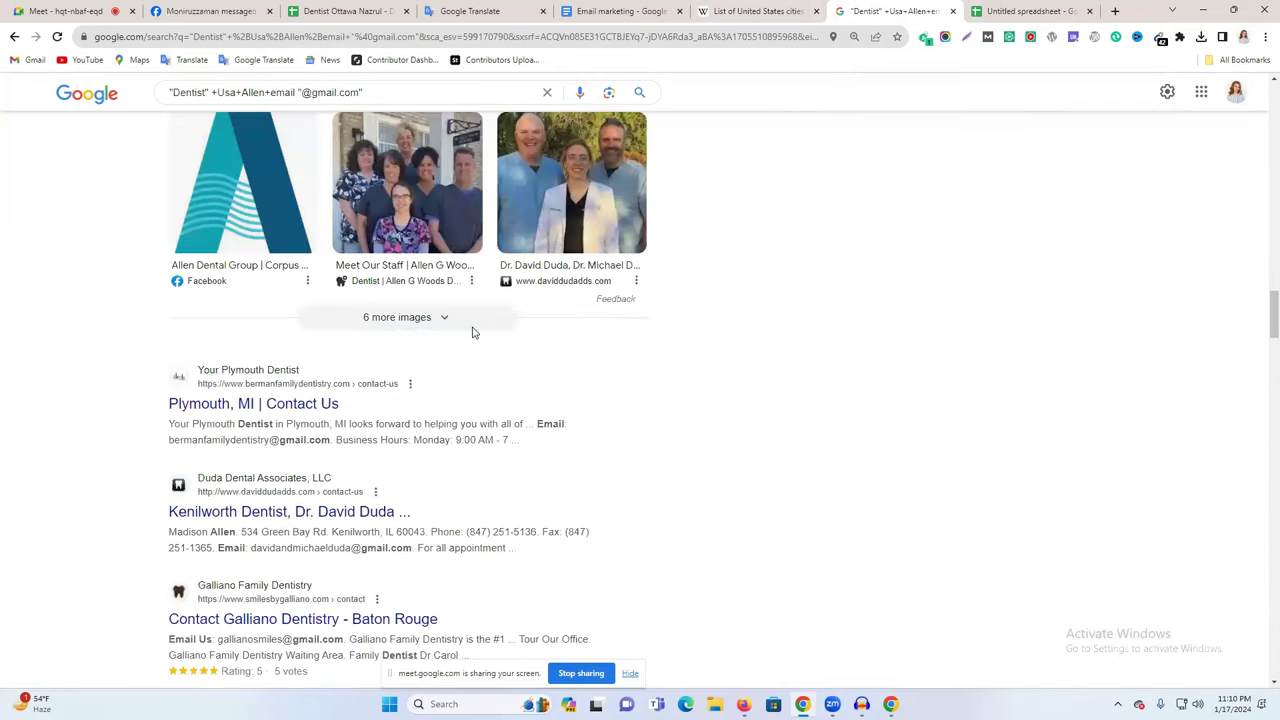
Examine the site:facebook.com restaurant query and its keyword and location parts in the Tools /Method section of the Email marketing document
{"action": "scroll", "coordinate": [474, 332], "scroll_direction": "up", "scroll_amount": 15}
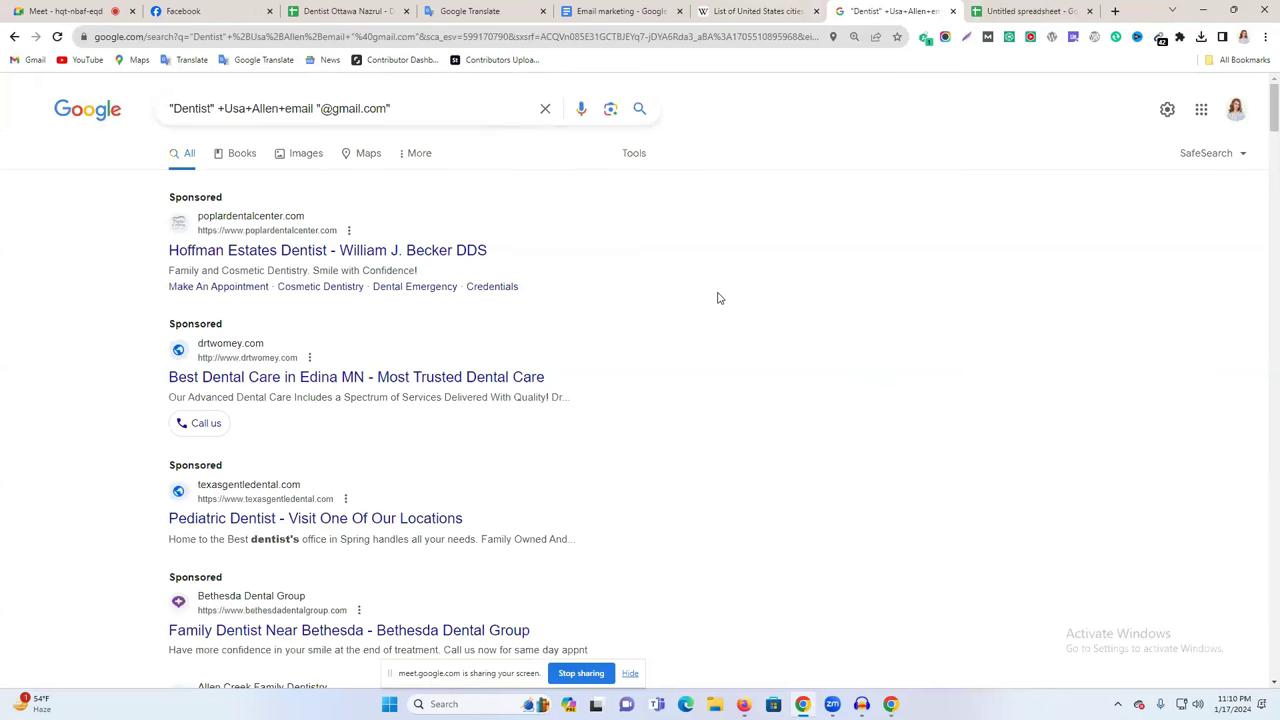
{"action": "left_click", "coordinate": [1024, 10]}
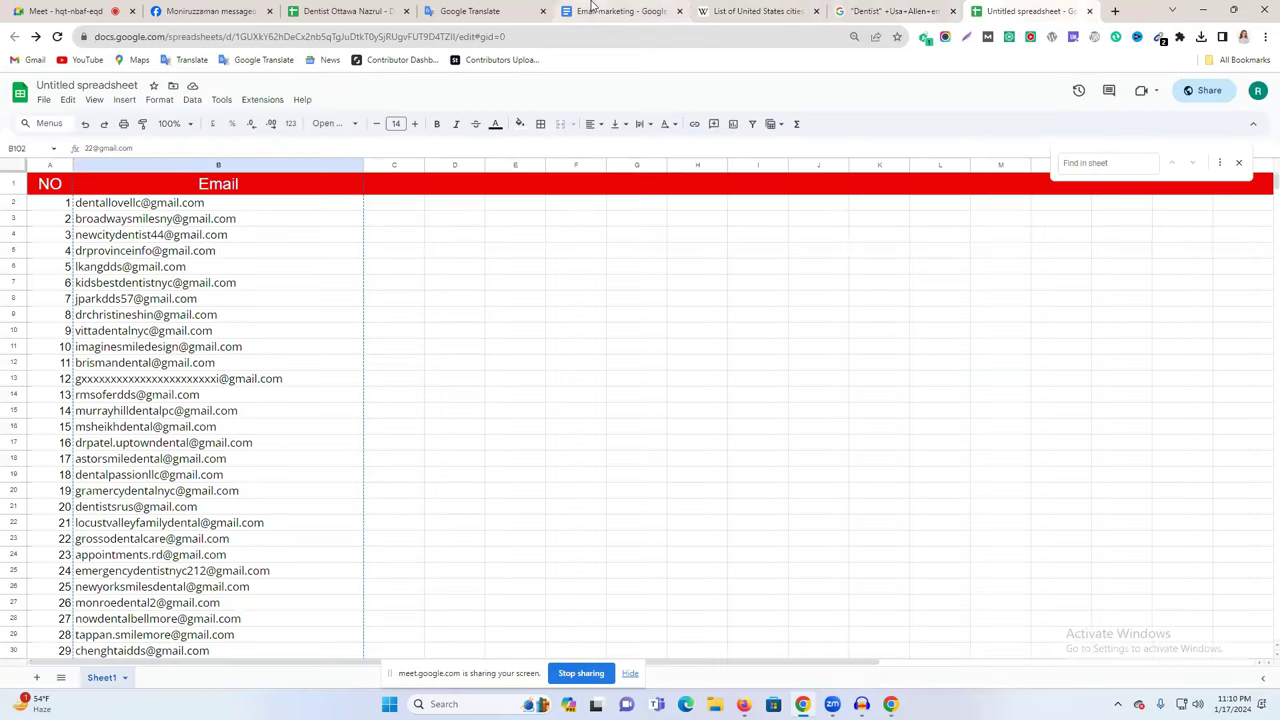
{"action": "left_click", "coordinate": [618, 11]}
{"action": "scroll", "coordinate": [528, 423], "scroll_direction": "down", "scroll_amount": 7}
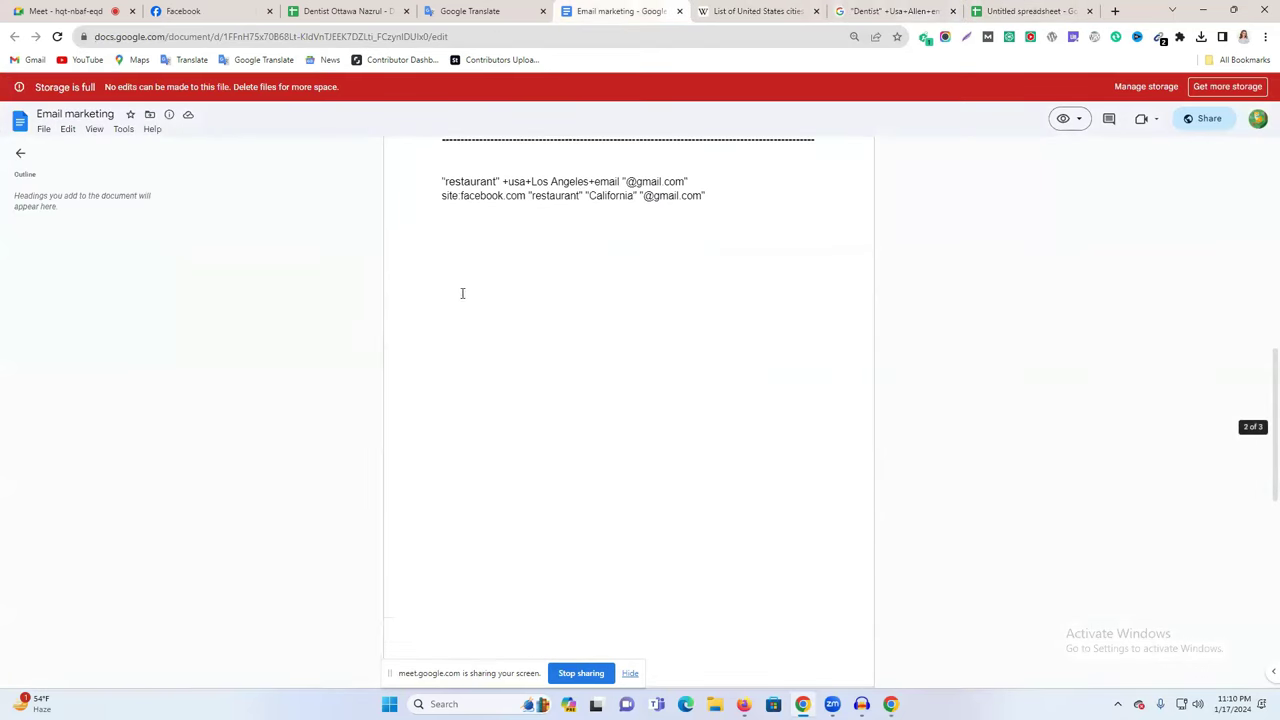
{"action": "triple_click", "coordinate": [468, 195]}
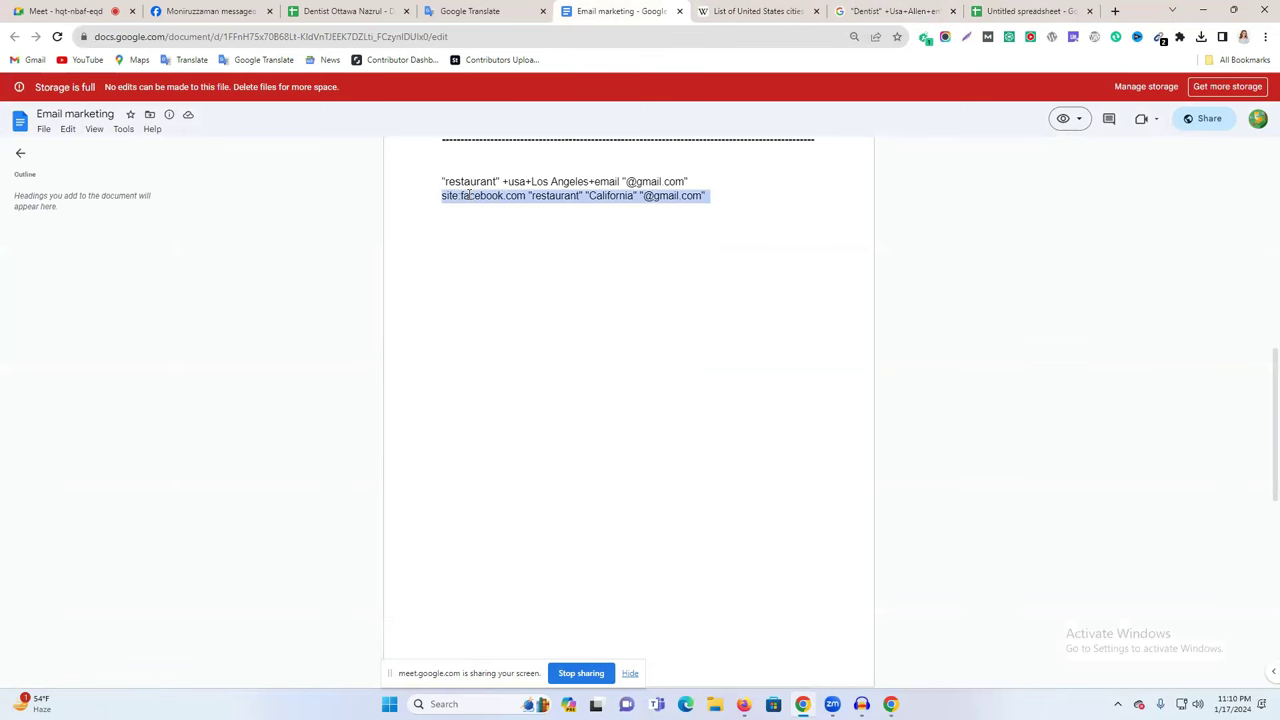
{"action": "scroll", "coordinate": [528, 238], "scroll_direction": "up", "scroll_amount": 1}
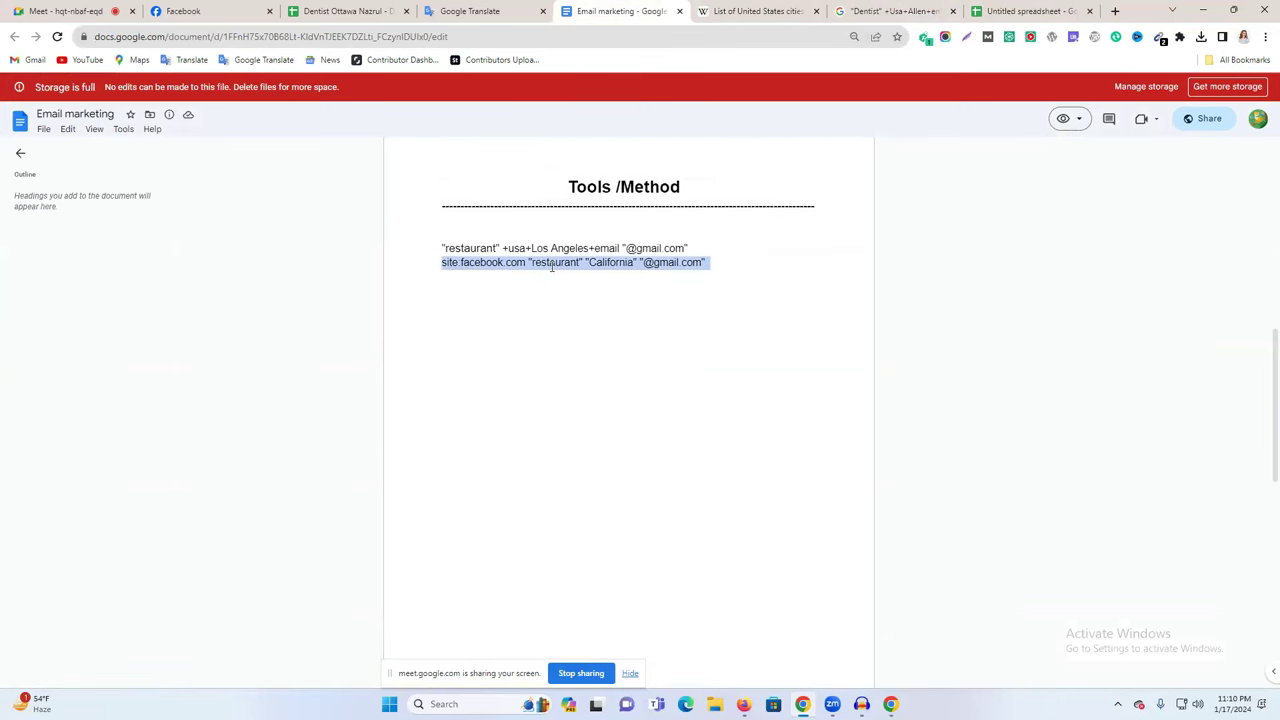
{"action": "left_click", "coordinate": [520, 262]}
{"action": "double_click", "coordinate": [536, 262]}
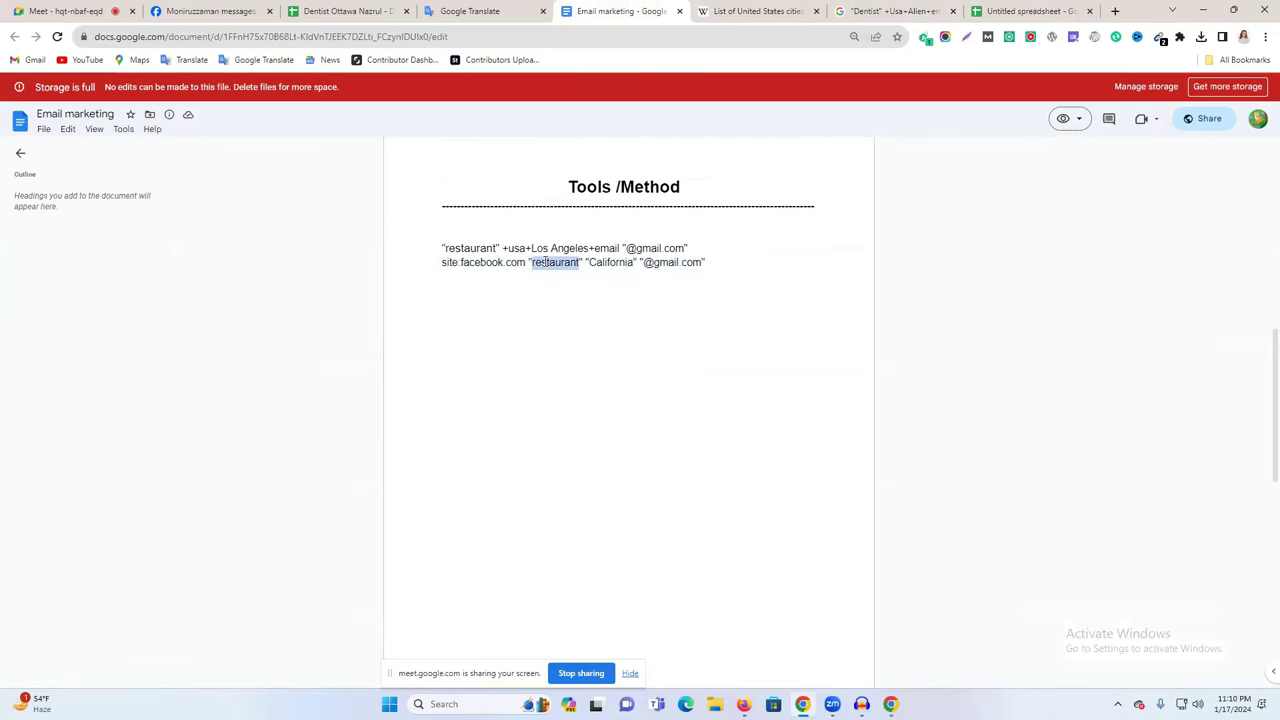
{"action": "double_click", "coordinate": [606, 263]}
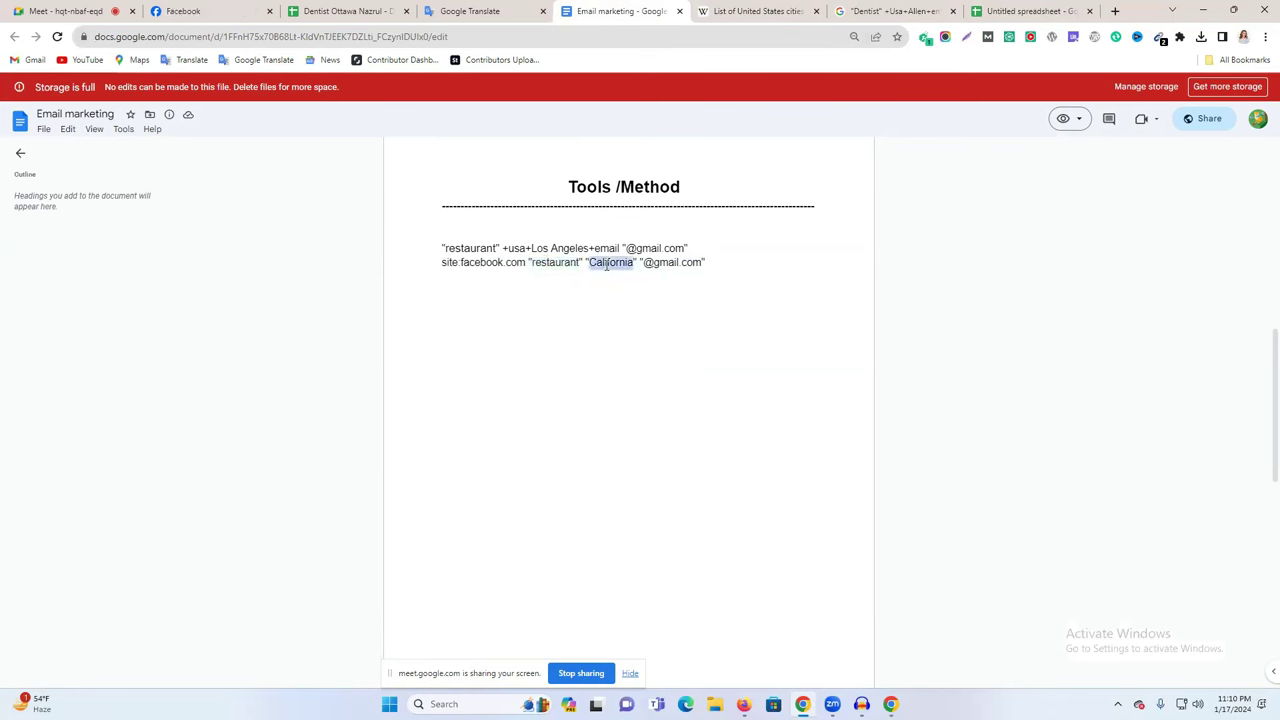
{"action": "double_click", "coordinate": [606, 263]}
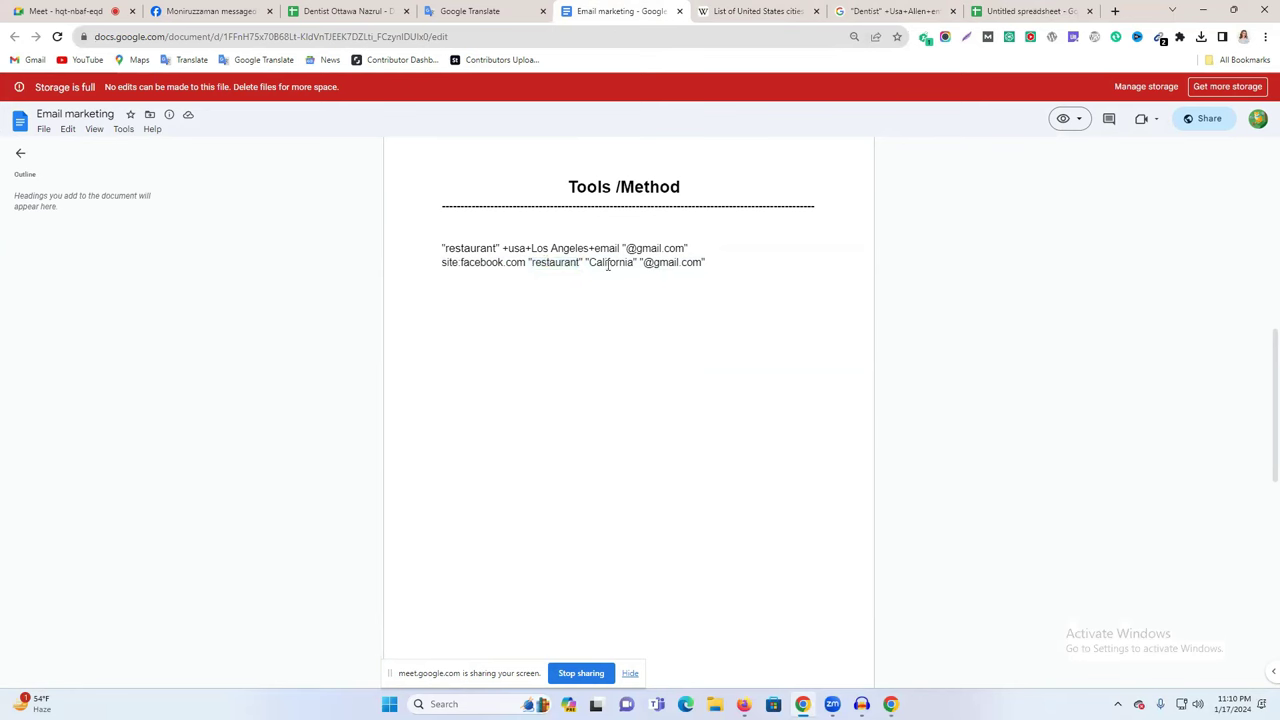
{"action": "triple_click", "coordinate": [606, 263]}
{"action": "left_click", "coordinate": [593, 293]}
{"action": "double_click", "coordinate": [599, 262]}
{"action": "left_click", "coordinate": [893, 11]}
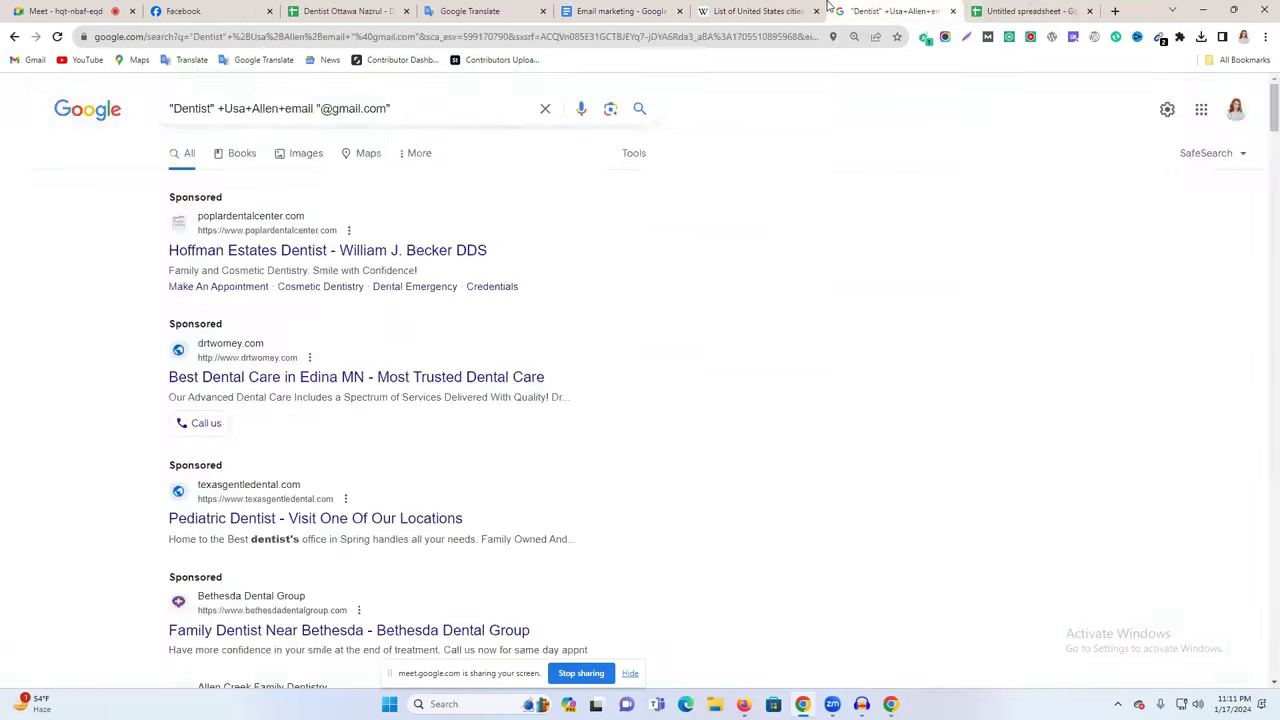
{"action": "left_click", "coordinate": [742, 8]}
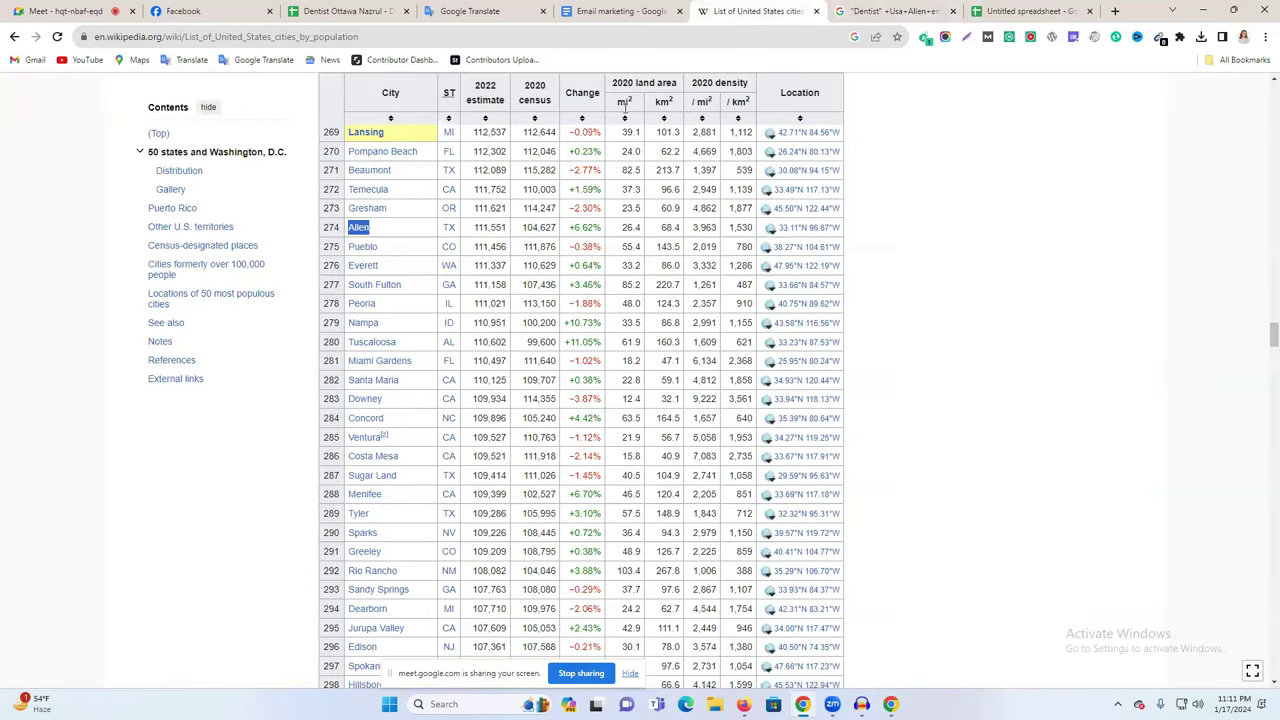
{"action": "left_click", "coordinate": [1033, 11]}
{"action": "left_click", "coordinate": [893, 11]}
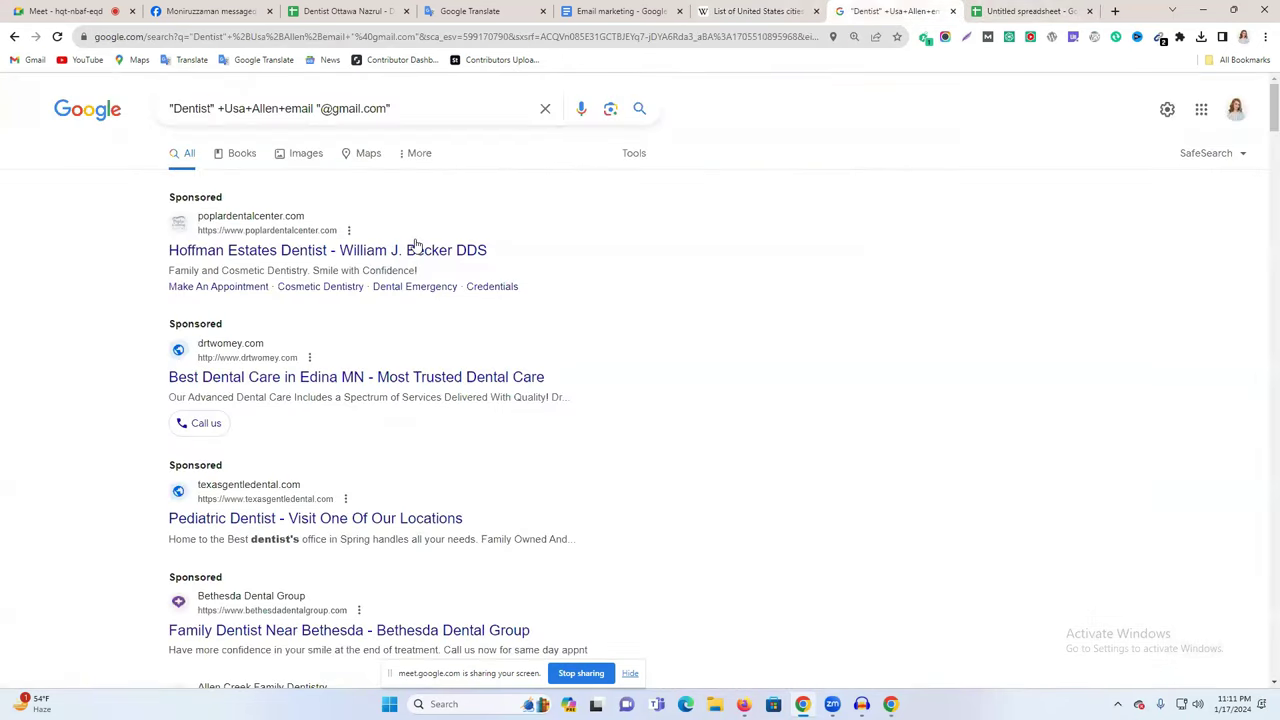
{"action": "left_click", "coordinate": [760, 11]}
{"action": "left_click", "coordinate": [533, 14]}
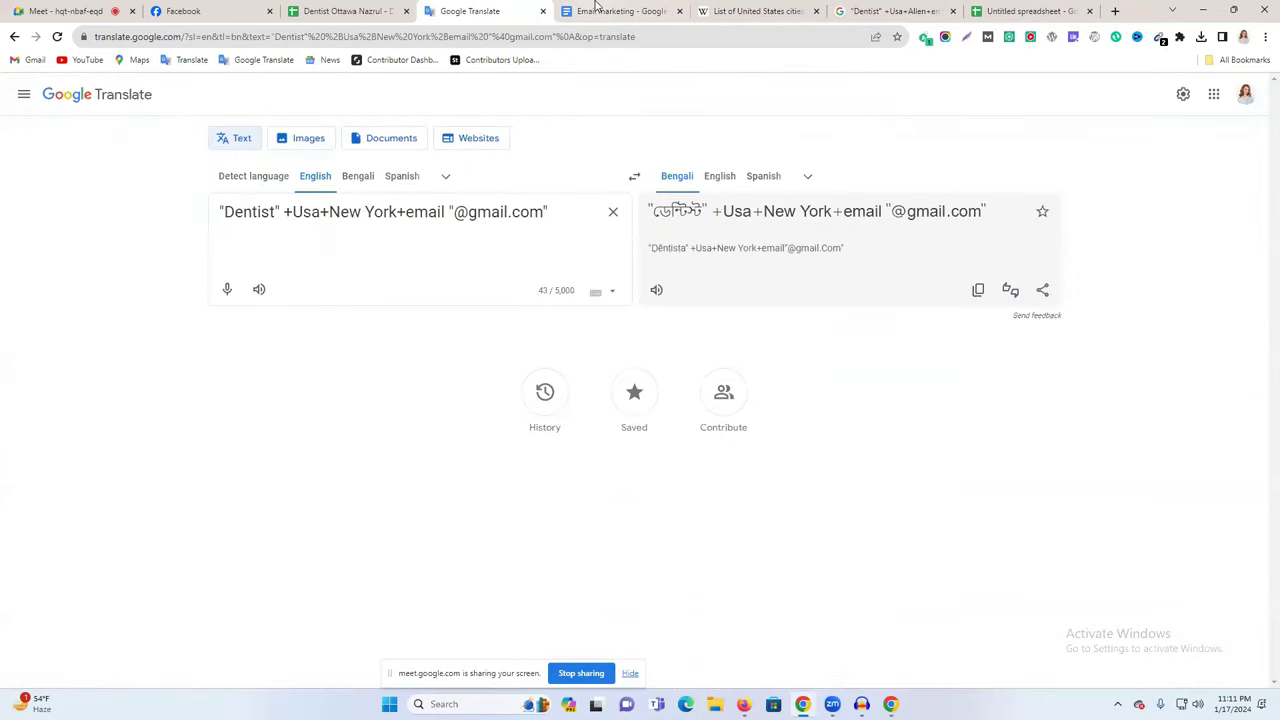
{"action": "left_click", "coordinate": [595, 11]}
{"action": "double_click", "coordinate": [608, 263]}
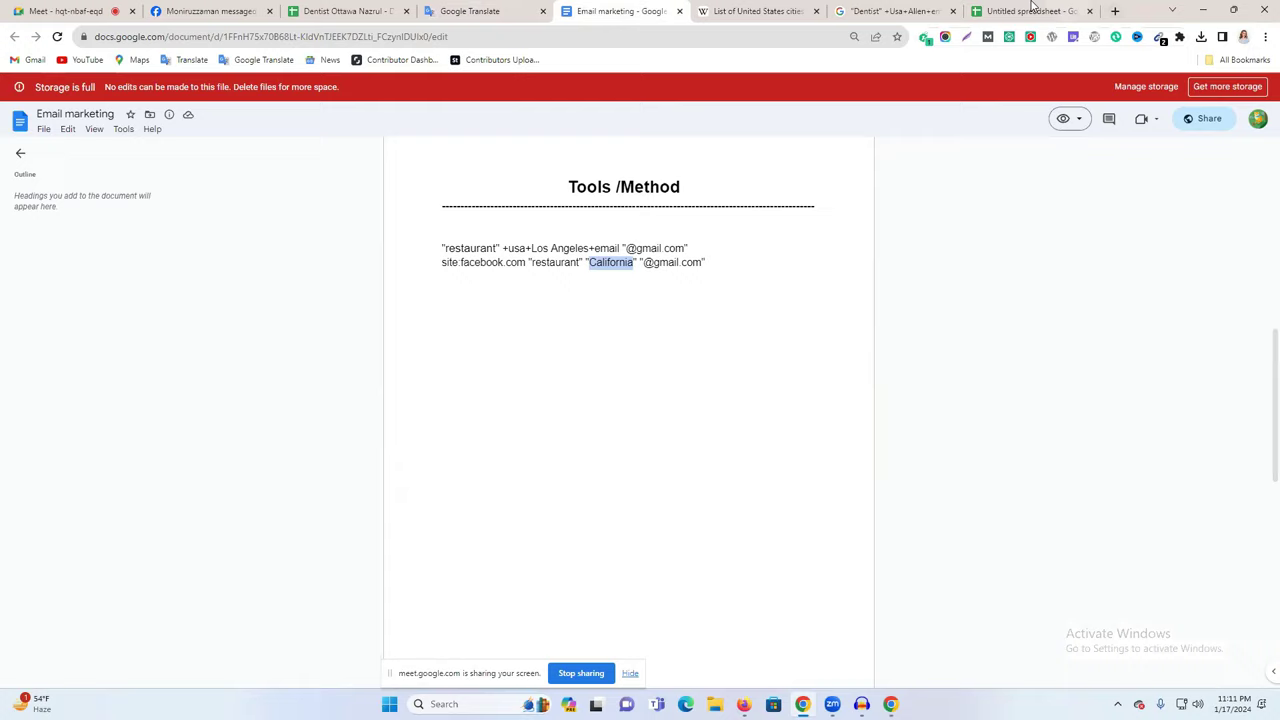
{"action": "left_click", "coordinate": [1030, 11]}
{"action": "left_click", "coordinate": [849, 10]}
{"action": "key", "text": "ctrl+shift+Tab"}
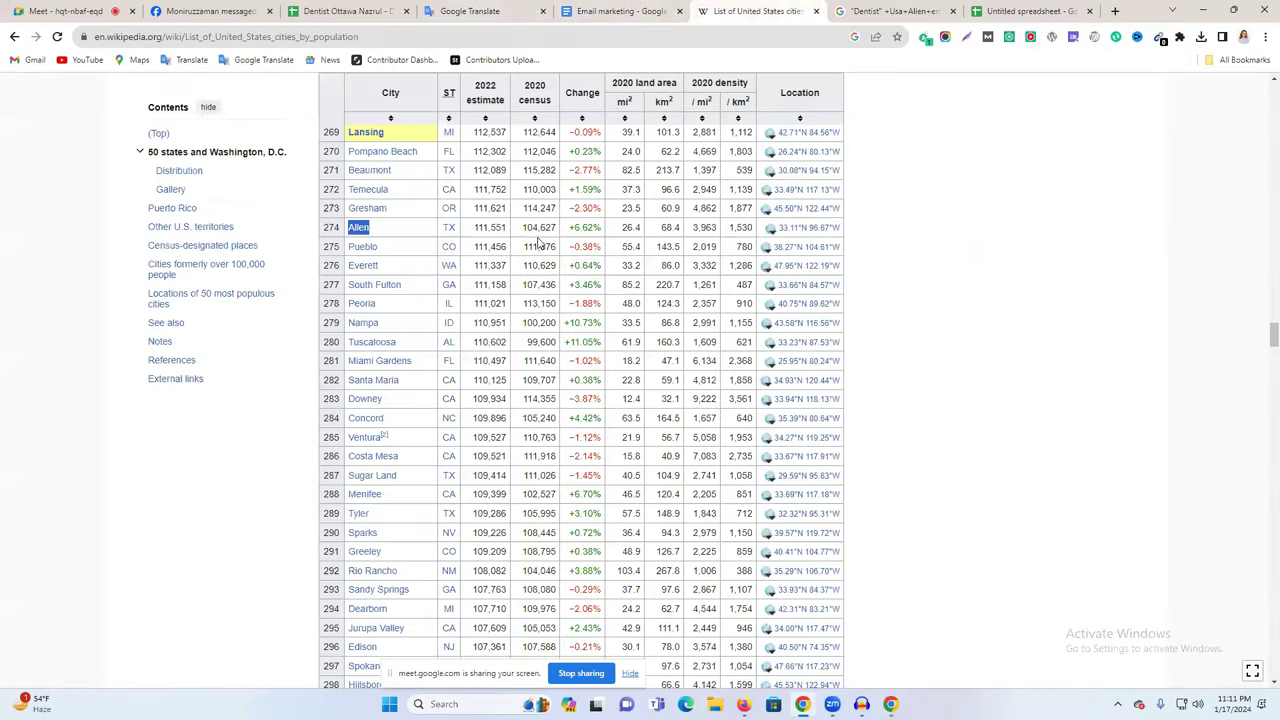
{"action": "left_click", "coordinate": [495, 11]}
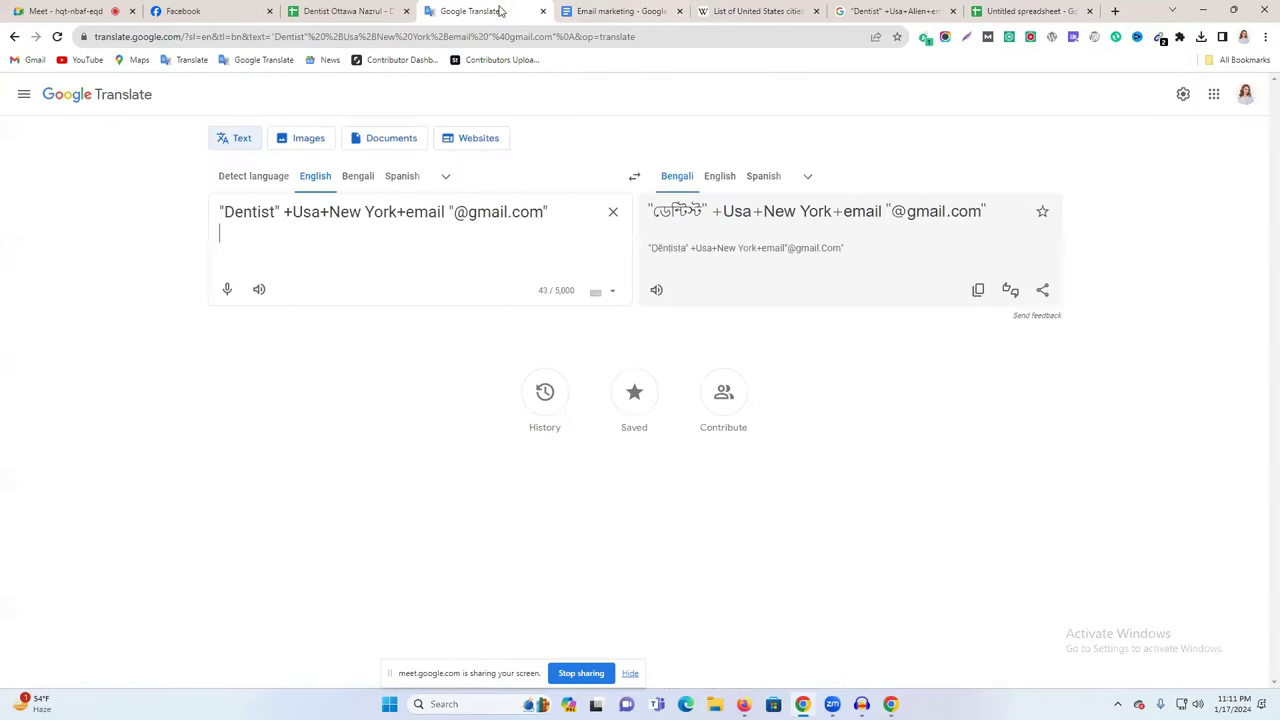
{"action": "left_click", "coordinate": [618, 10]}
{"action": "left_click", "coordinate": [600, 266]}
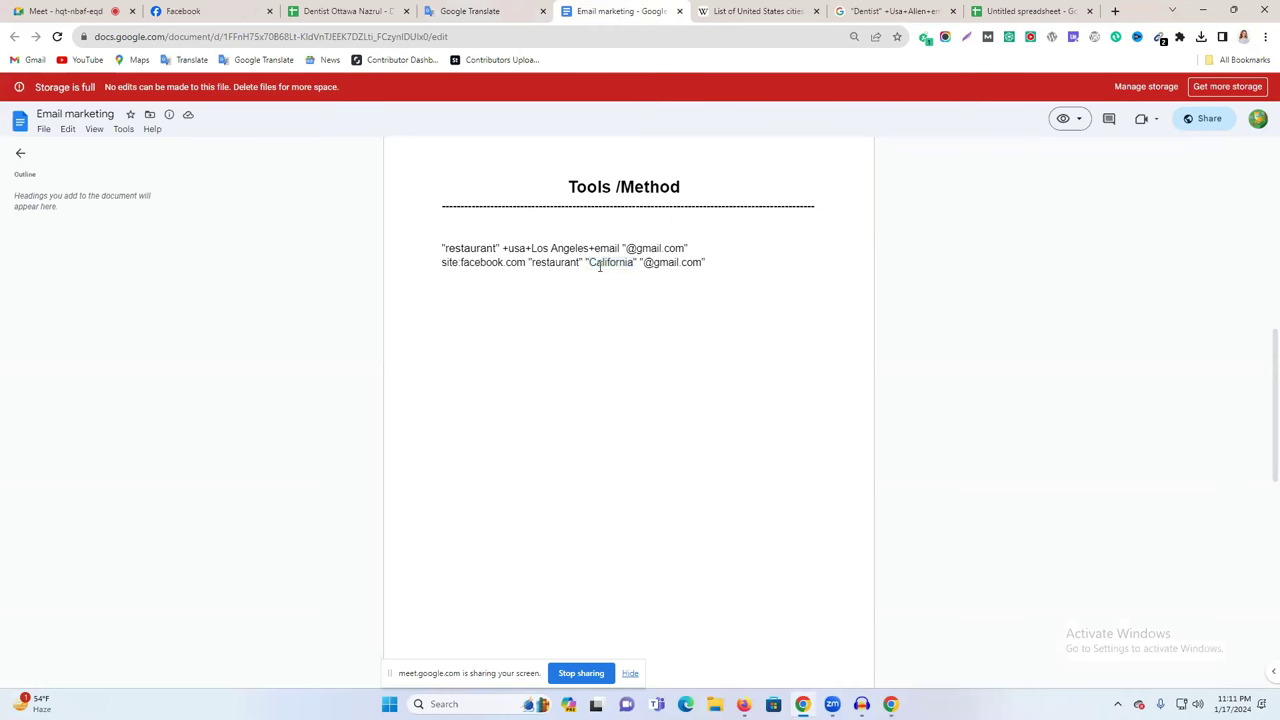
{"action": "double_click", "coordinate": [624, 262]}
{"action": "triple_click", "coordinate": [623, 262]}
{"action": "key", "text": "ctrl+c"}
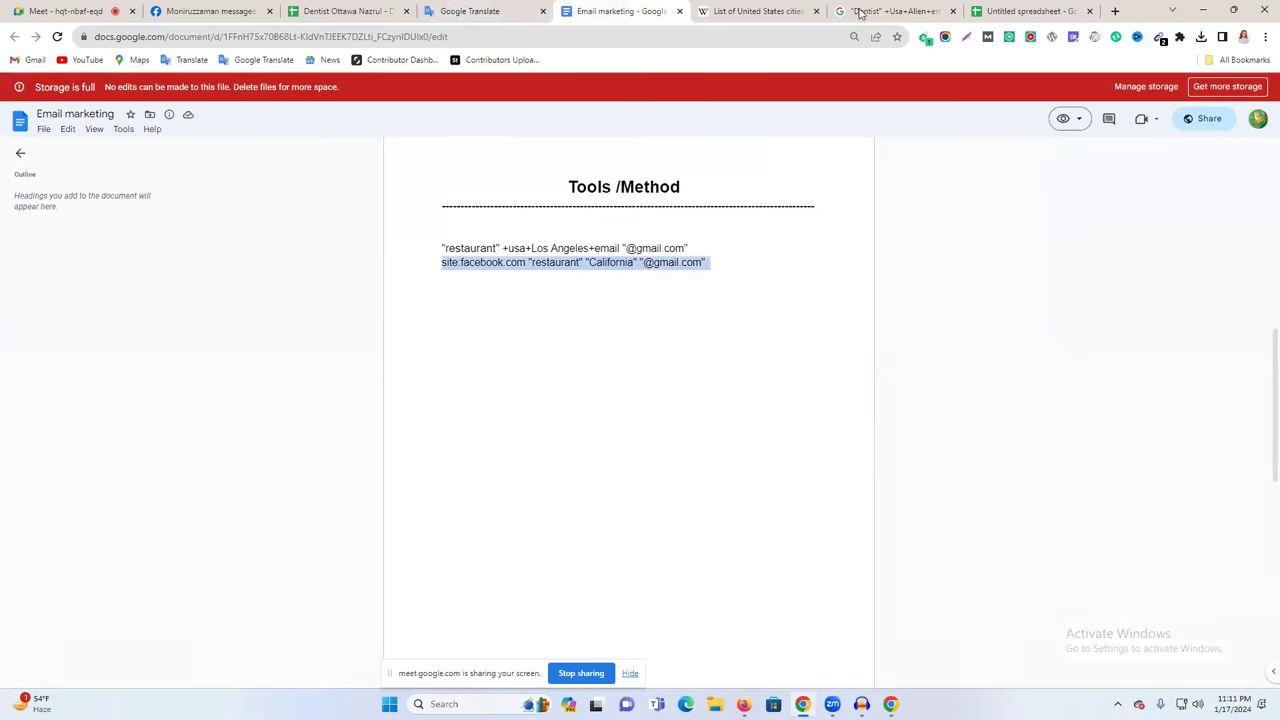
{"action": "left_click", "coordinate": [860, 11]}
{"action": "left_click", "coordinate": [429, 122]}
{"action": "key", "text": "ctrl+a"}
{"action": "key", "text": "ctrl+v"}
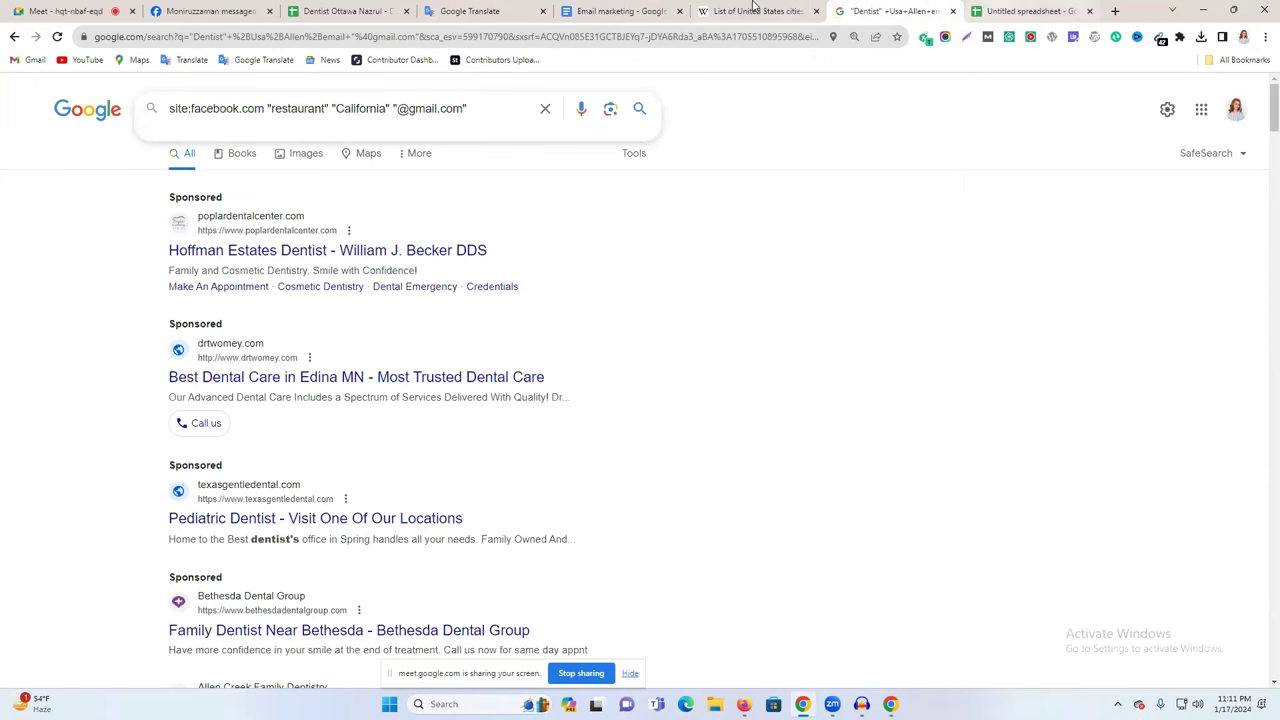
Copy the city name Allen in Texas from the Wikipedia table of US cities
{"action": "left_click", "coordinate": [625, 11]}
{"action": "left_click", "coordinate": [519, 10]}
{"action": "left_click", "coordinate": [350, 11]}
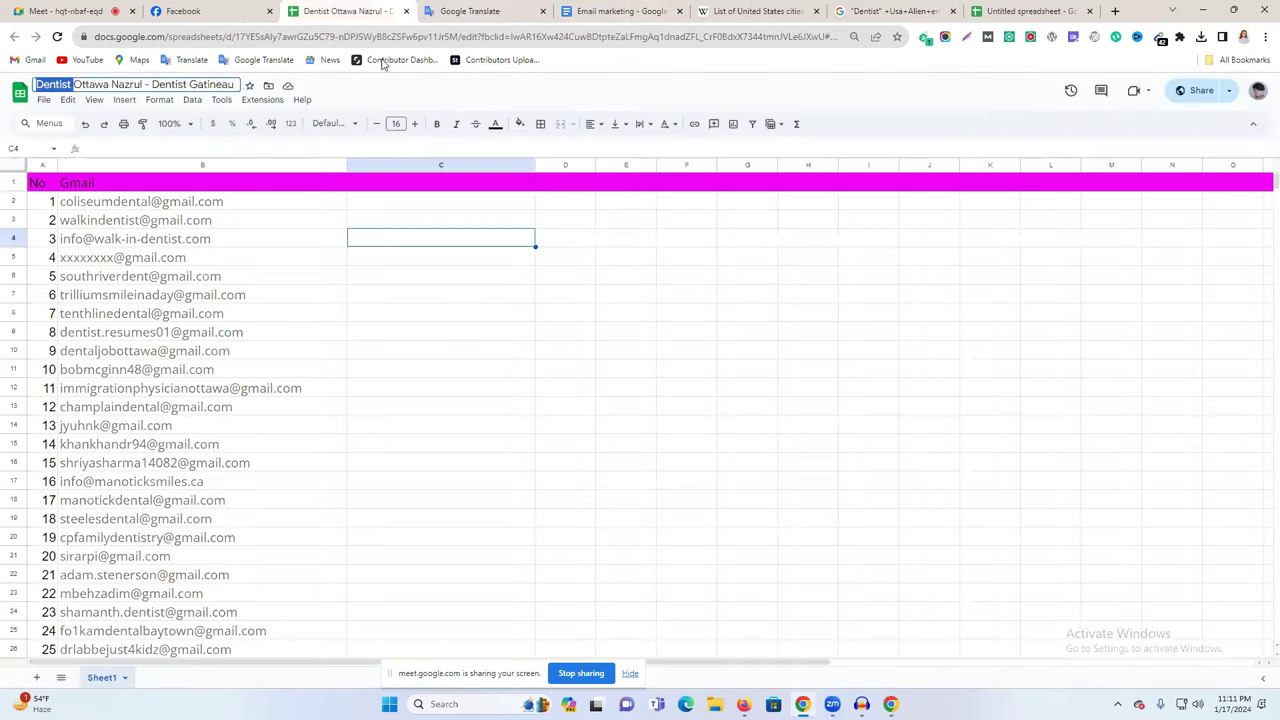
{"action": "left_click", "coordinate": [760, 11]}
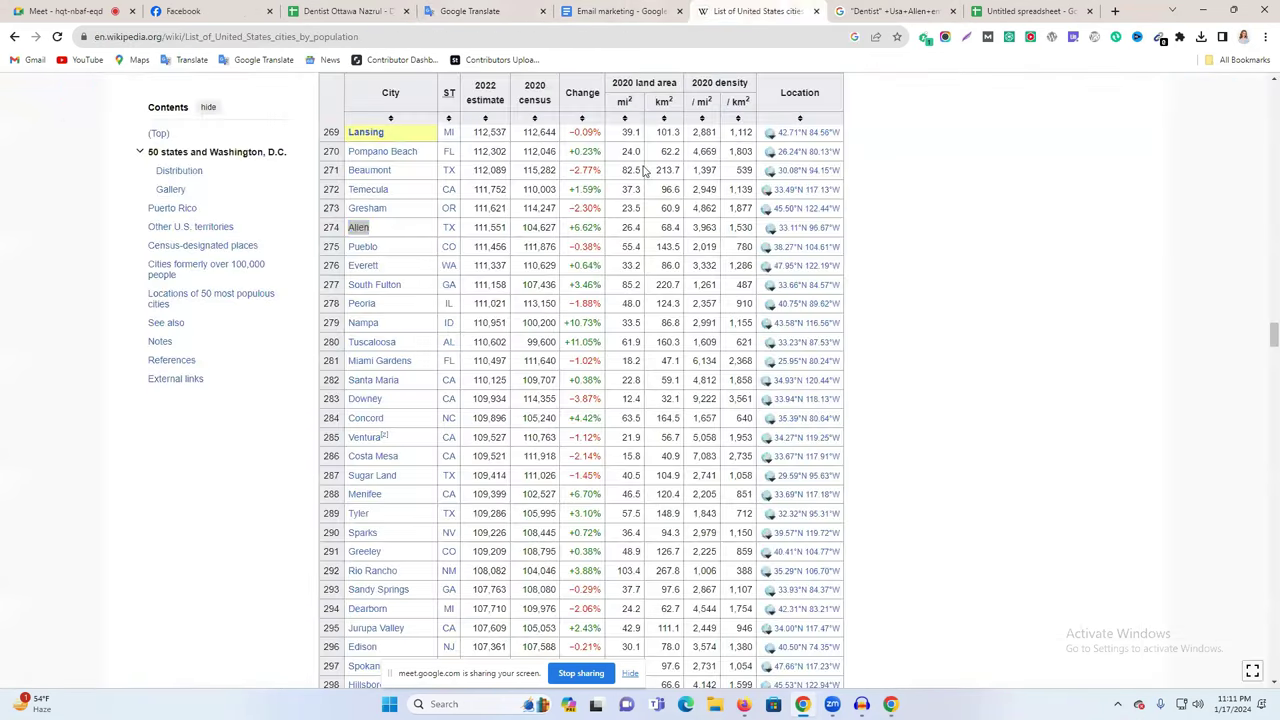
{"action": "right_click", "coordinate": [358, 228]}
{"action": "left_click", "coordinate": [420, 326]}
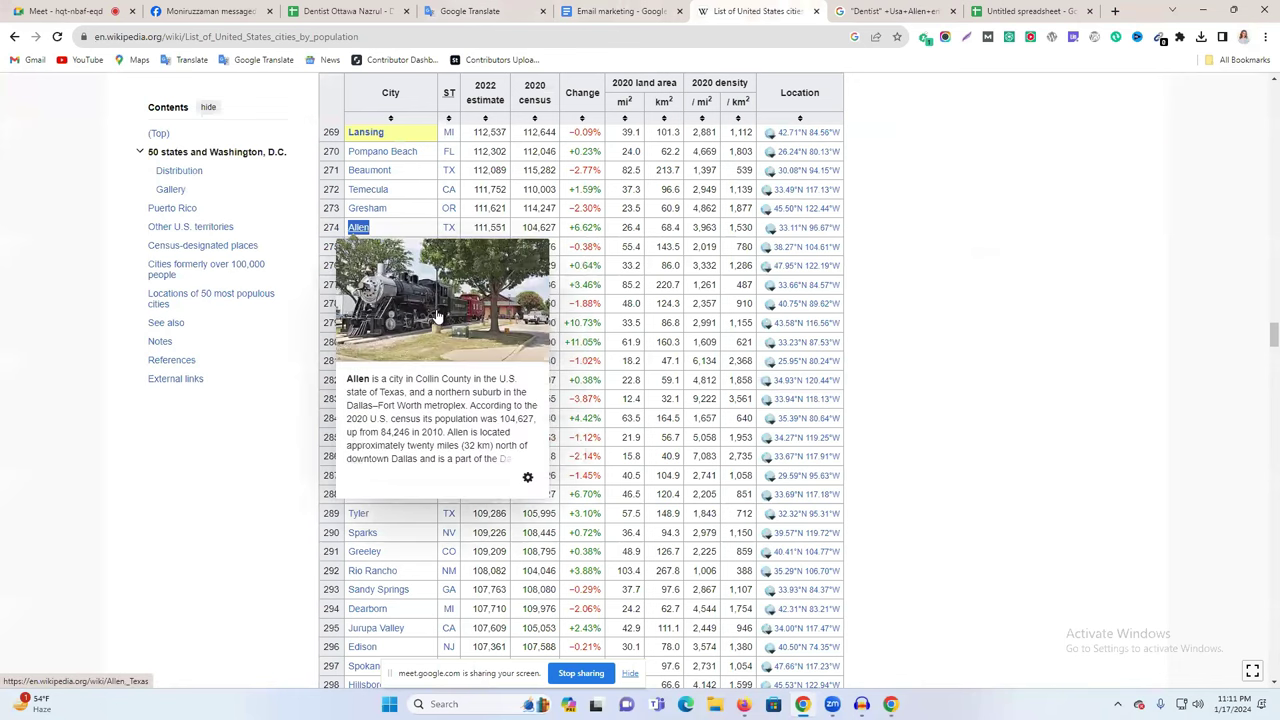
Replace California with Allen in the Facebook restaurant query and run the search
{"action": "left_click", "coordinate": [878, 11]}
{"action": "double_click", "coordinate": [360, 106]}
{"action": "key", "text": "ctrl+v"}
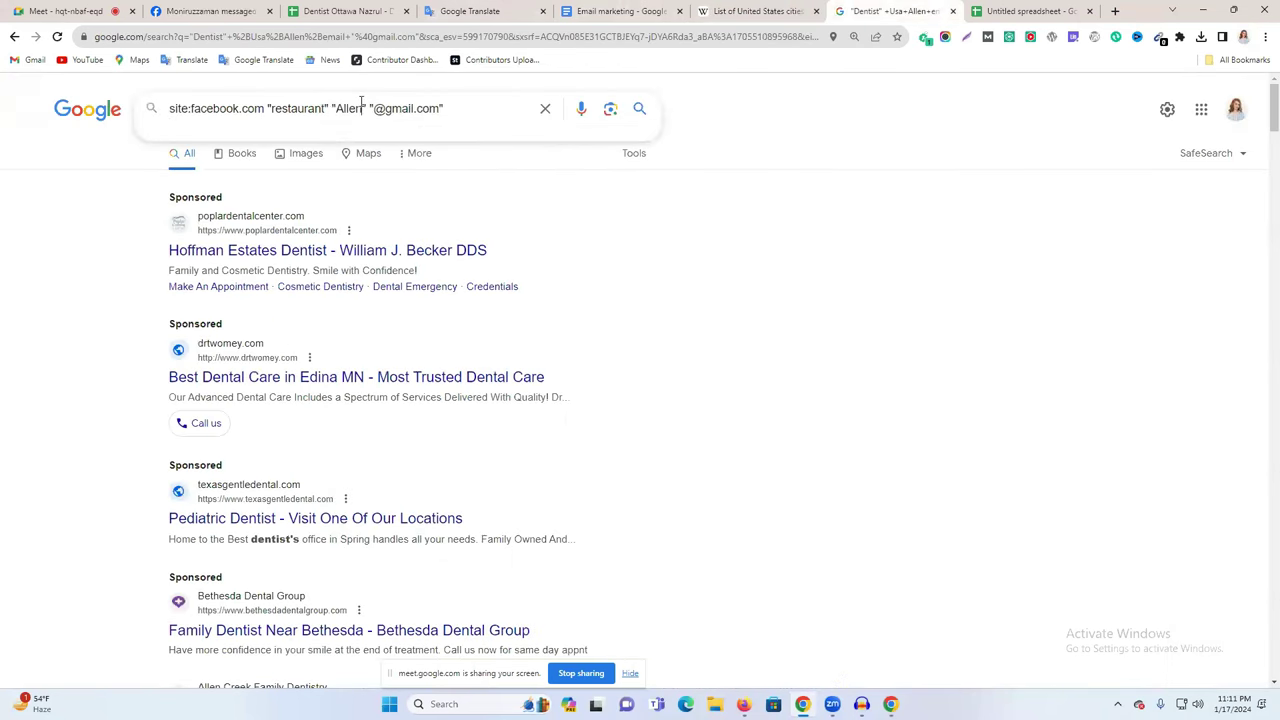
{"action": "key", "text": "Return"}
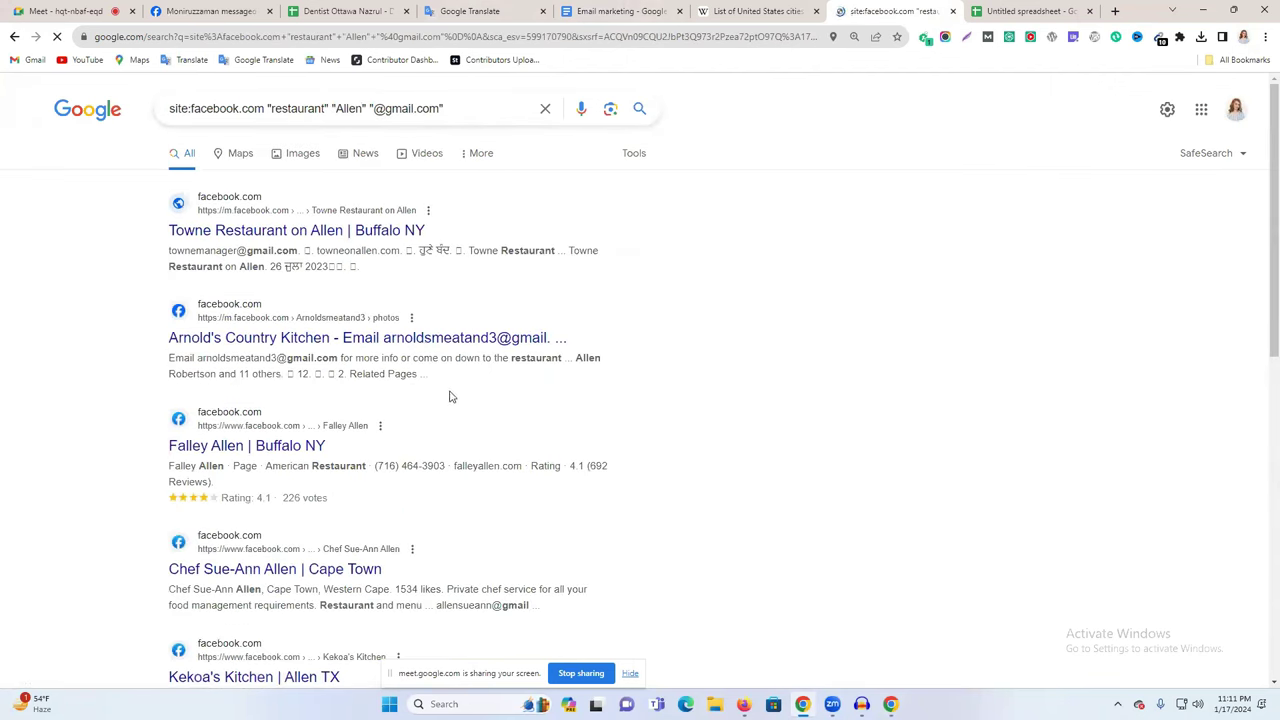
Look through the Facebook restaurant search results for Gmail addresses down to the end of the loaded list
{"action": "scroll", "coordinate": [300, 400], "scroll_direction": "down", "scroll_amount": 14}
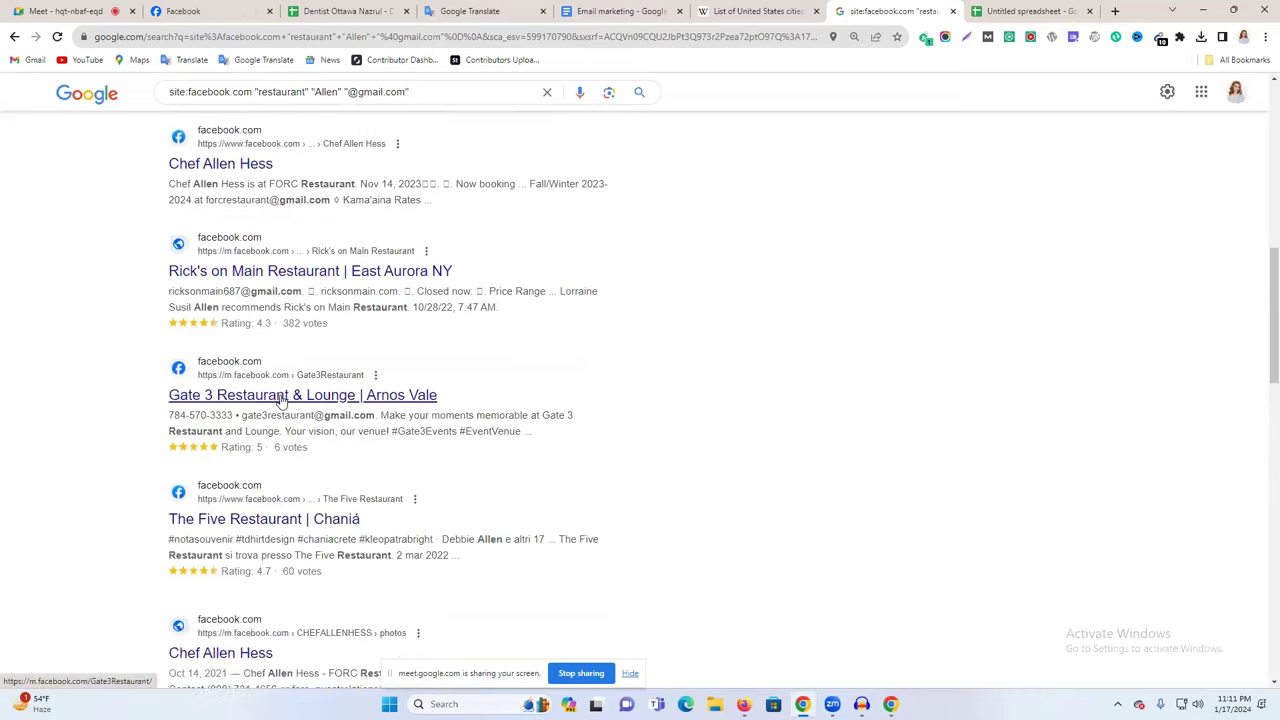
{"action": "scroll", "coordinate": [282, 400], "scroll_direction": "down", "scroll_amount": 9}
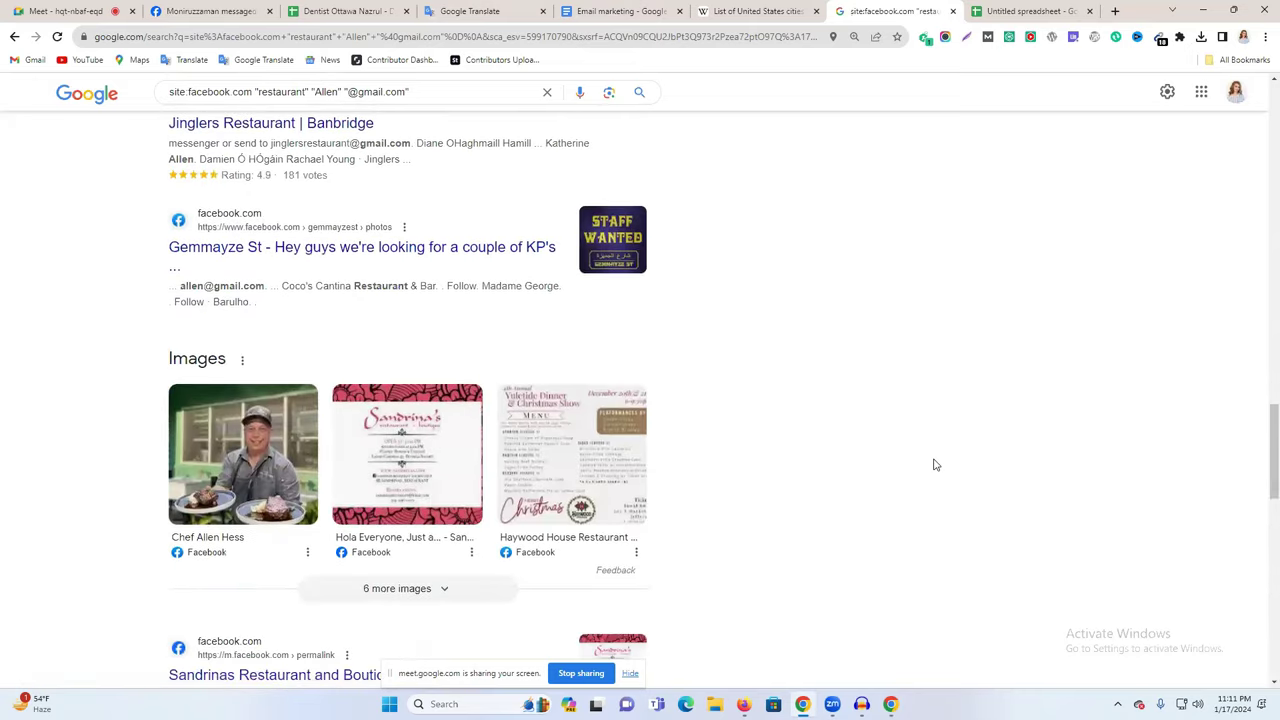
{"action": "scroll", "coordinate": [598, 428], "scroll_direction": "down", "scroll_amount": 4}
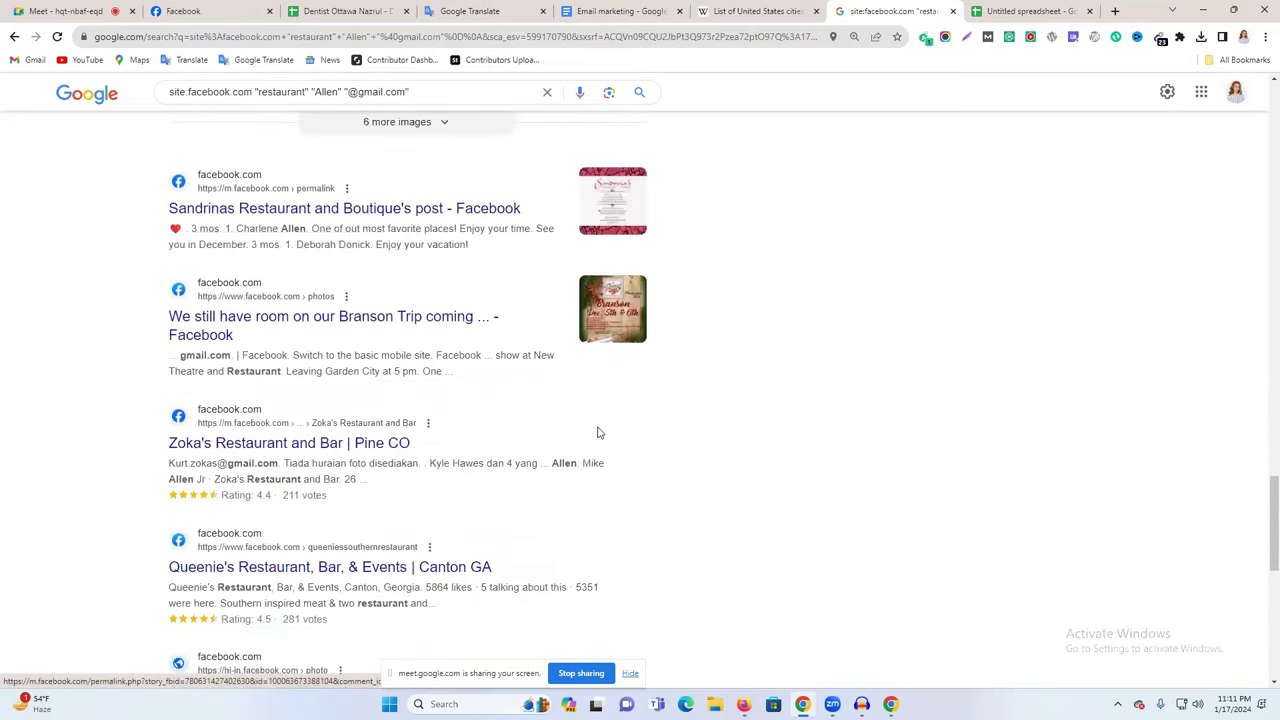
{"action": "scroll", "coordinate": [288, 408], "scroll_direction": "down", "scroll_amount": 7}
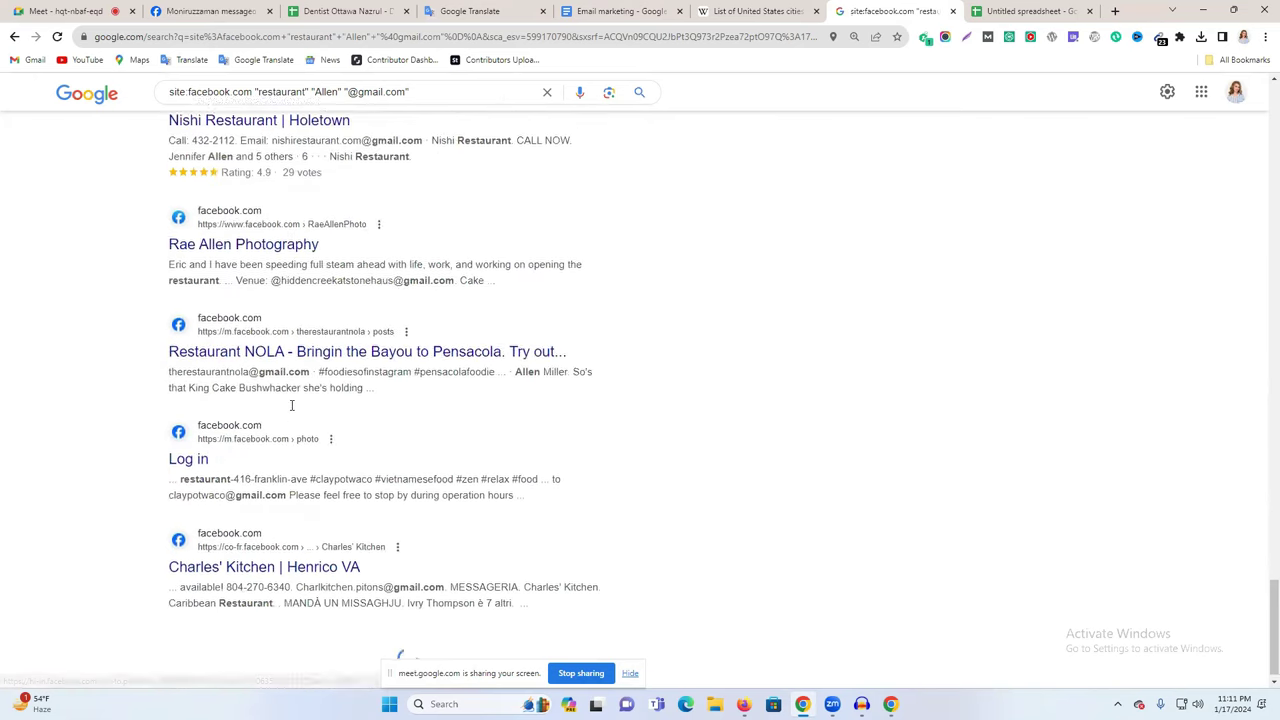
{"action": "scroll", "coordinate": [291, 412], "scroll_direction": "down", "scroll_amount": 12}
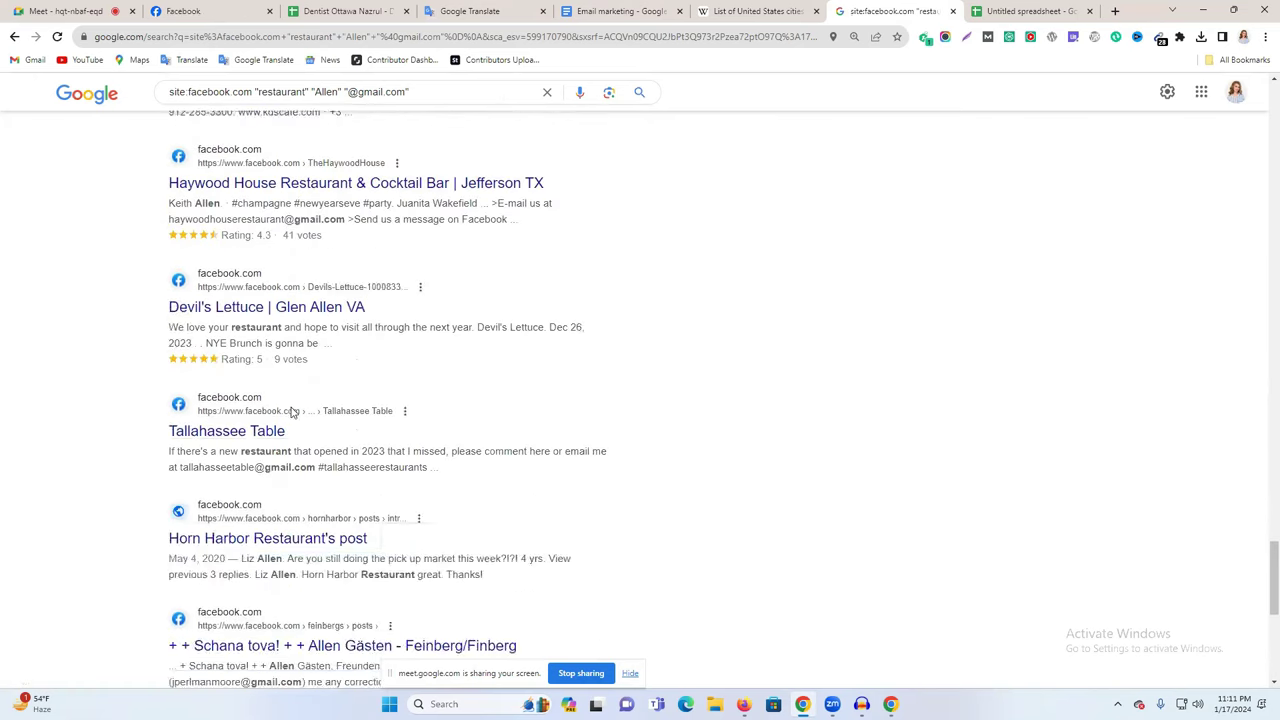
{"action": "scroll", "coordinate": [291, 412], "scroll_direction": "down", "scroll_amount": 15}
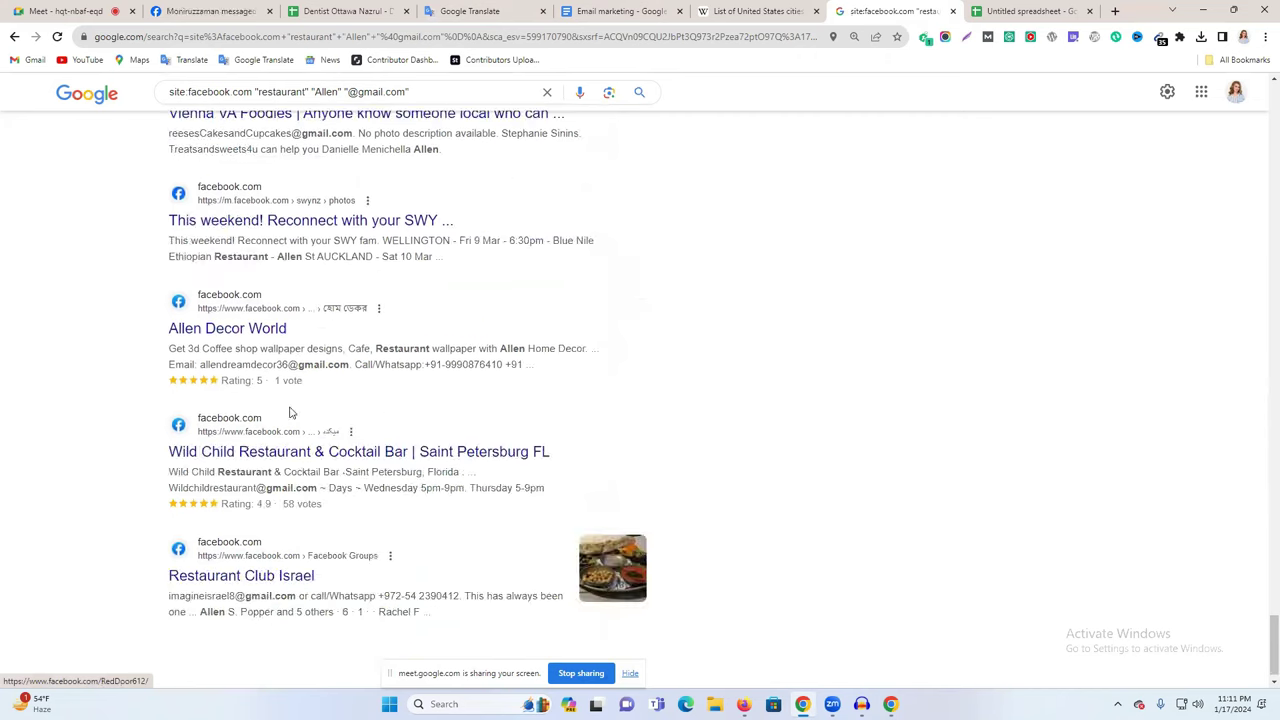
{"action": "scroll", "coordinate": [400, 386], "scroll_direction": "down", "scroll_amount": 7}
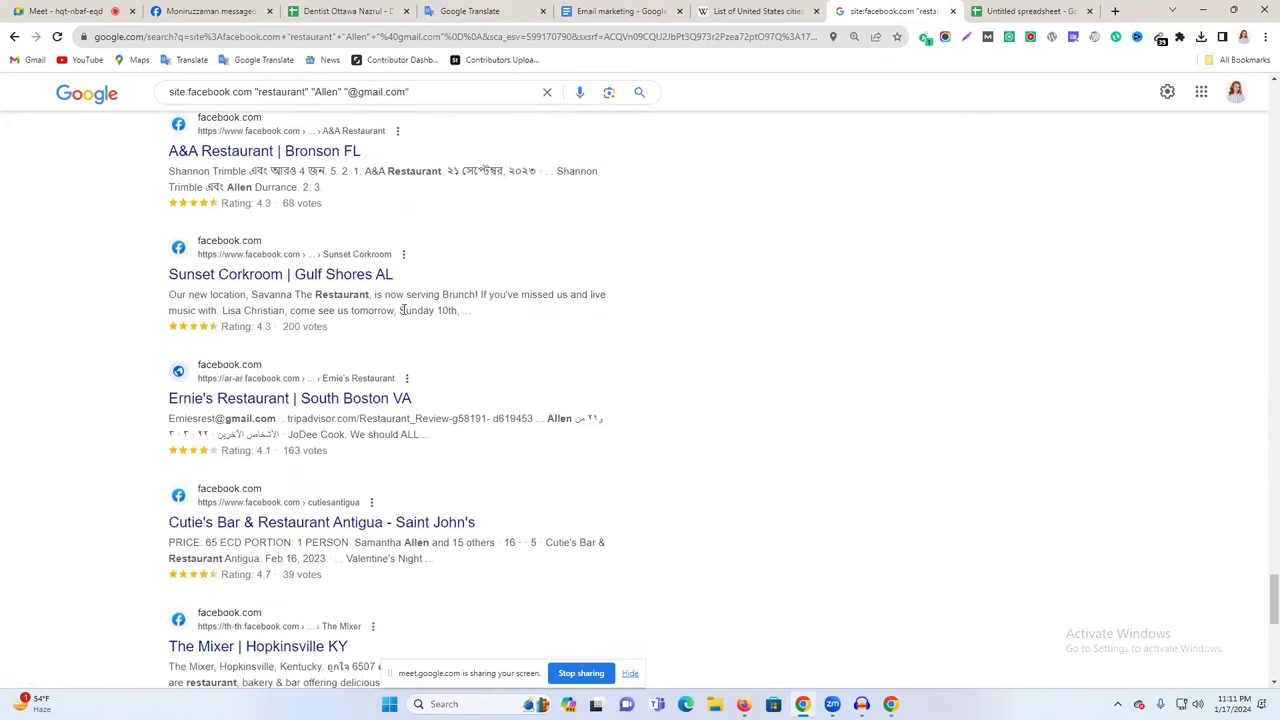
{"action": "scroll", "coordinate": [414, 363], "scroll_direction": "down", "scroll_amount": 5}
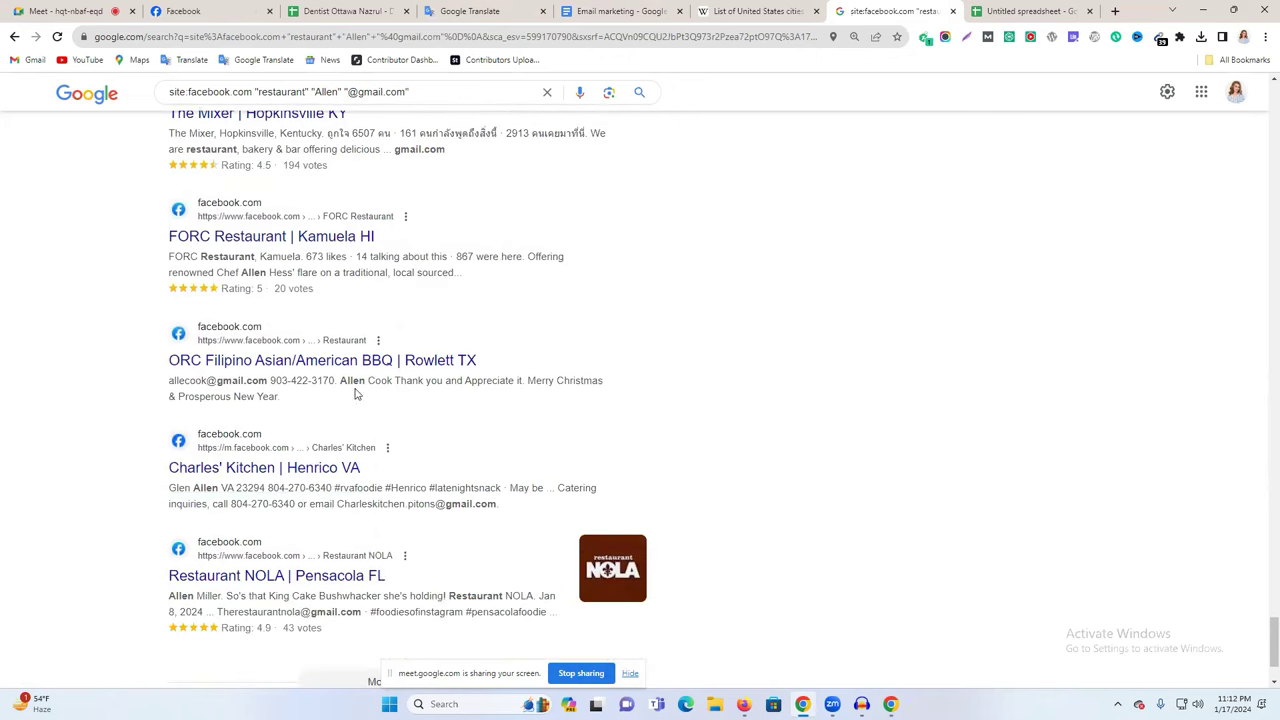
{"action": "scroll", "coordinate": [357, 451], "scroll_direction": "down", "scroll_amount": 3}
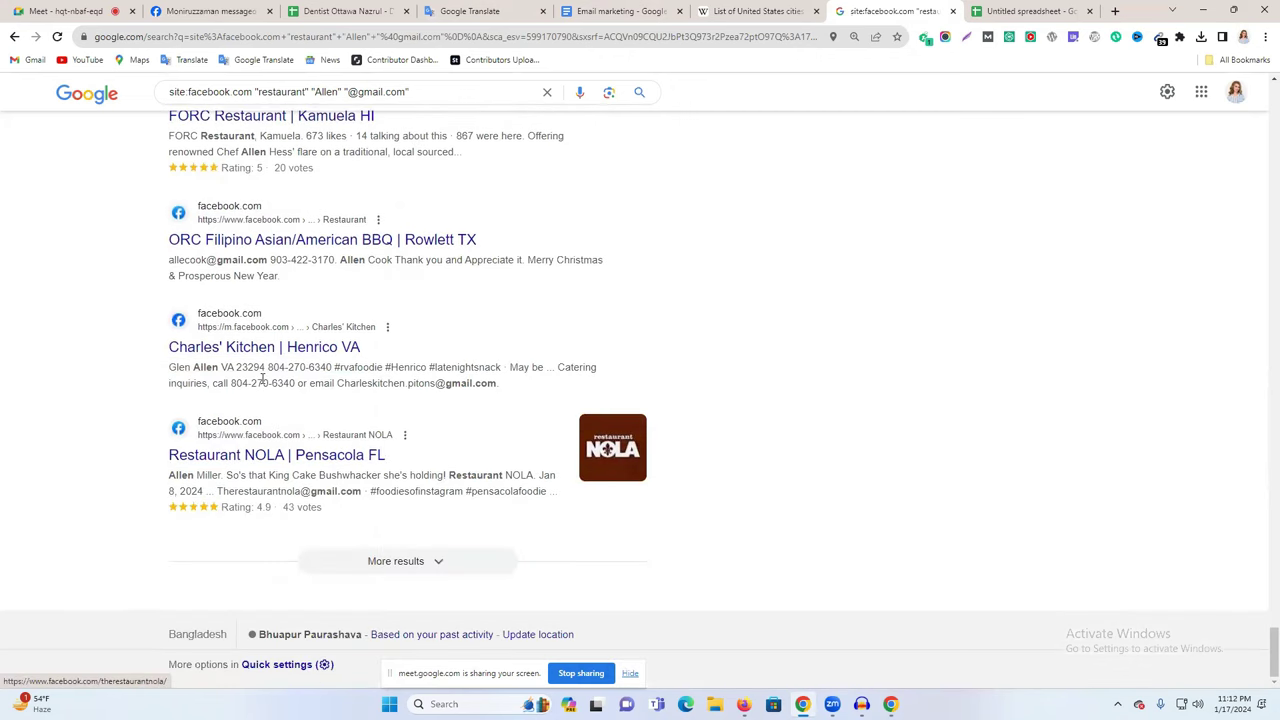
Open the Charles' Kitchen Facebook page from the results, check its contact e-mail in the intro, and return to the results
{"action": "left_click", "coordinate": [252, 350]}
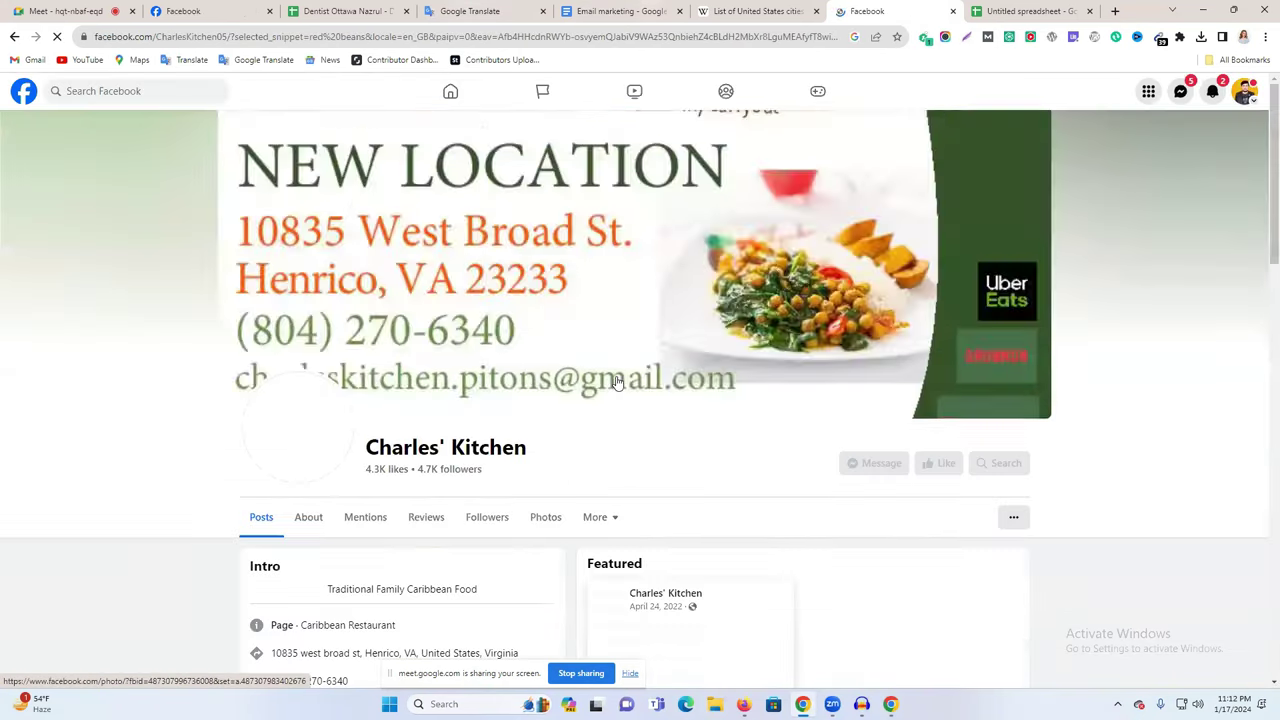
{"action": "scroll", "coordinate": [616, 382], "scroll_direction": "down", "scroll_amount": 2}
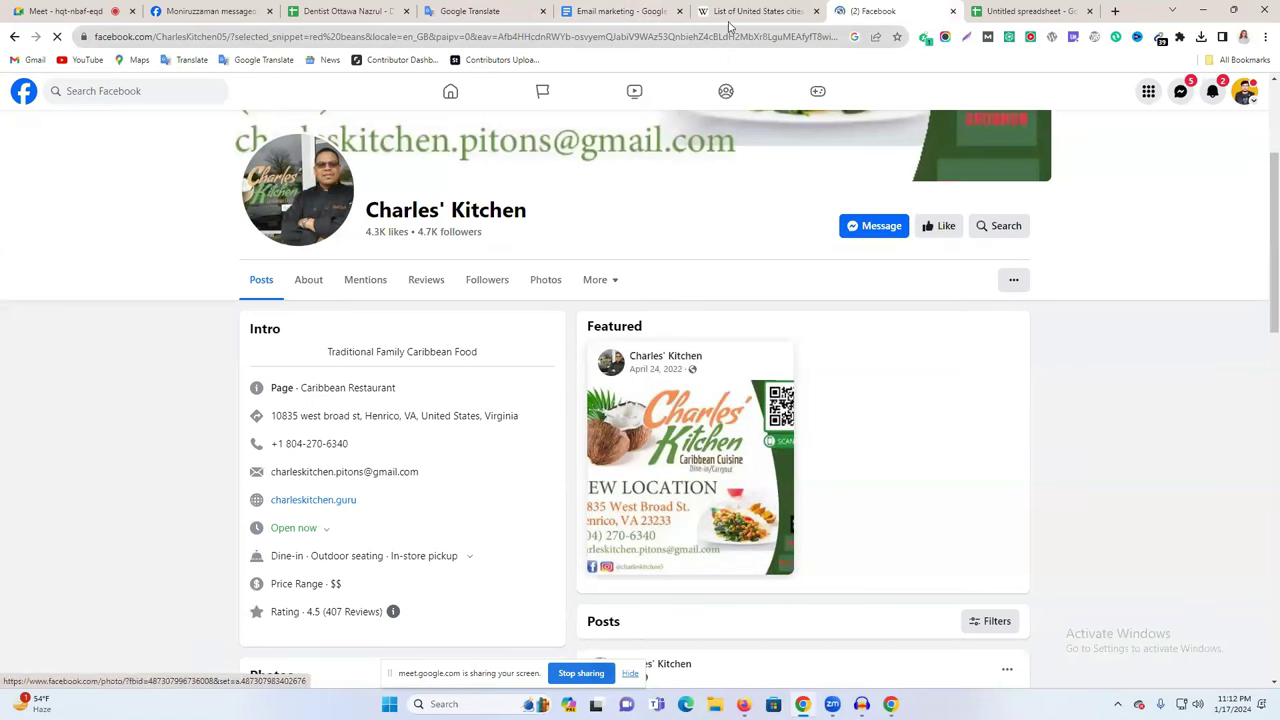
{"action": "left_click", "coordinate": [14, 36]}
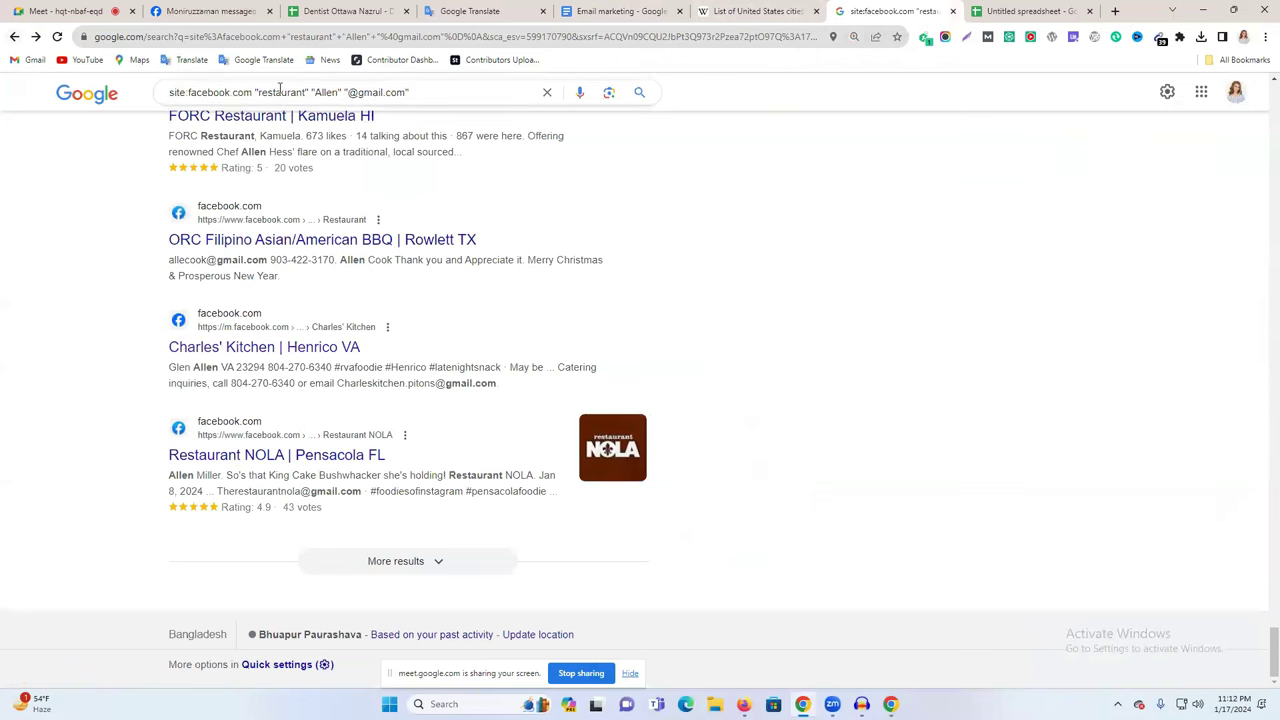
Replace restaurant with Dentist in the Facebook-only Gmail query for Allen and run the search
{"action": "double_click", "coordinate": [280, 92]}
{"action": "left_click", "coordinate": [340, 11]}
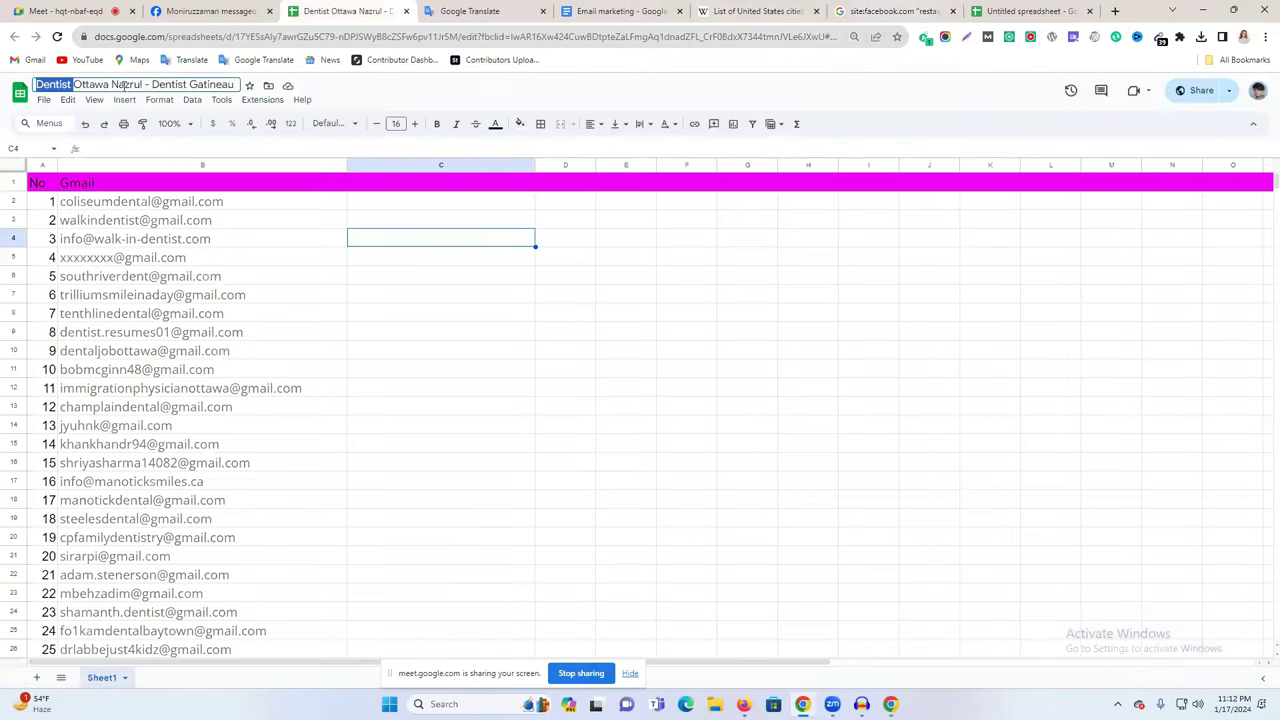
{"action": "left_click", "coordinate": [862, 11]}
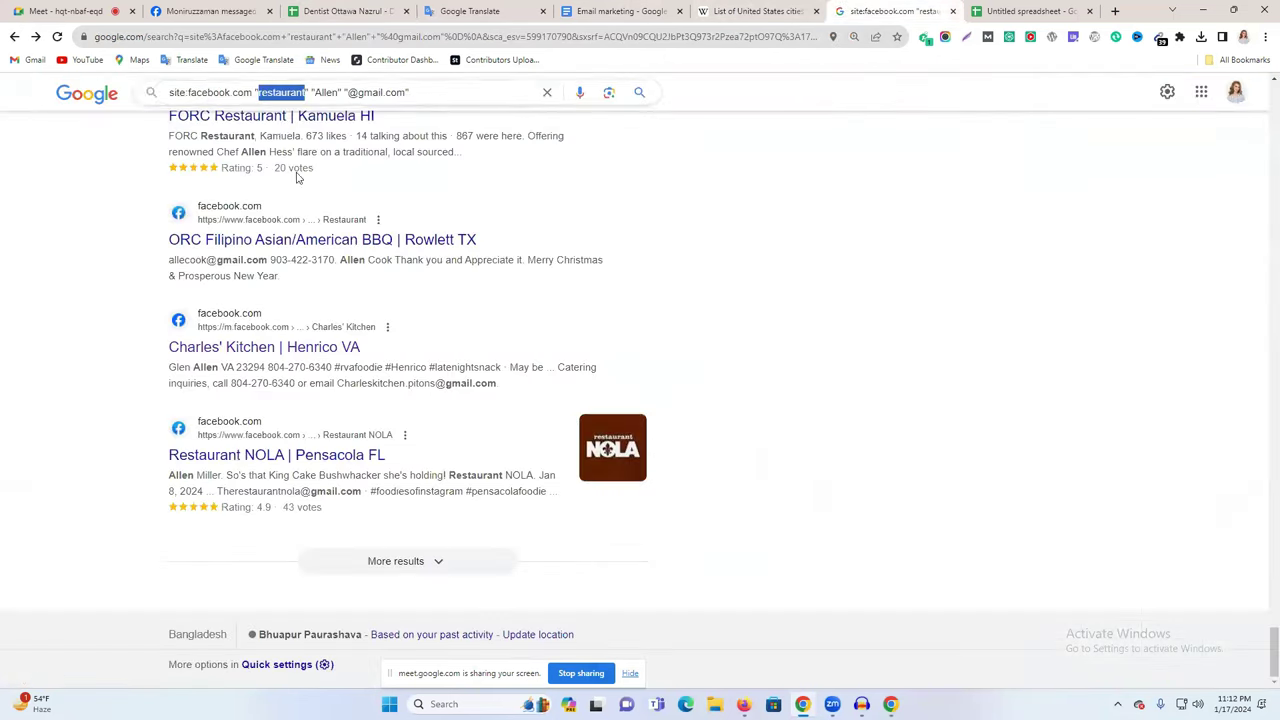
{"action": "type", "text": "Dentist"}
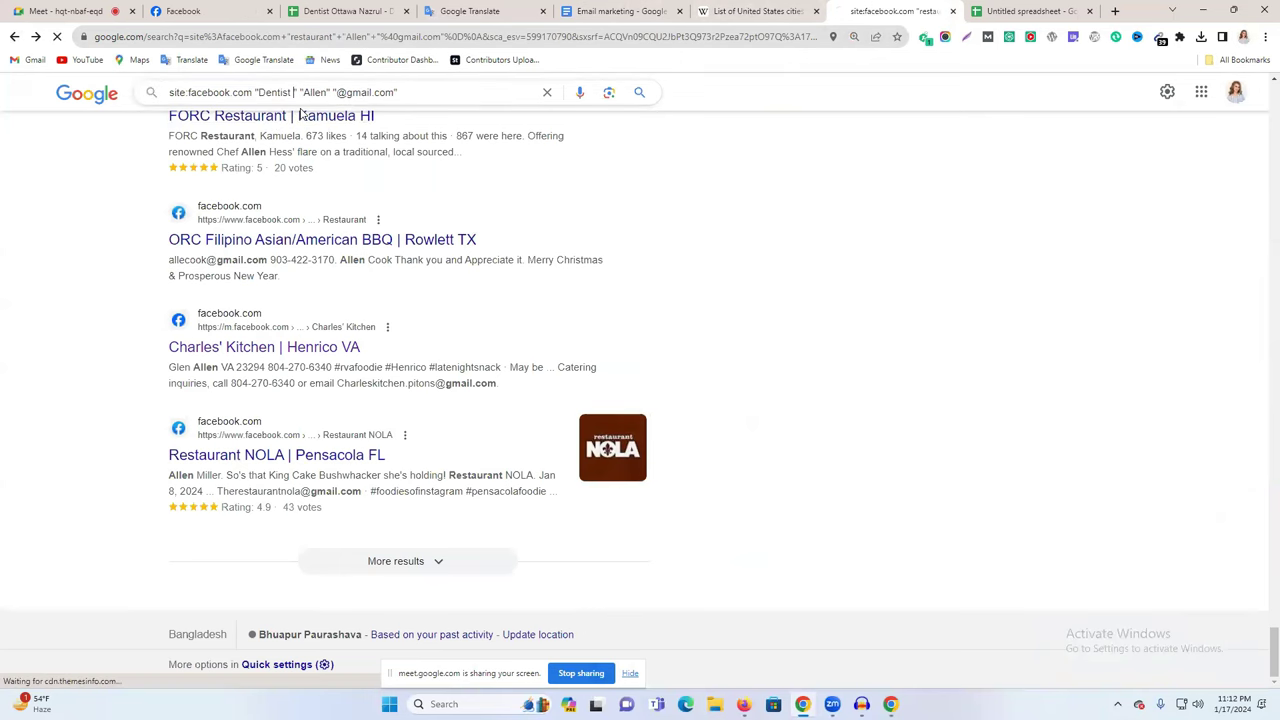
{"action": "key", "text": "Return"}
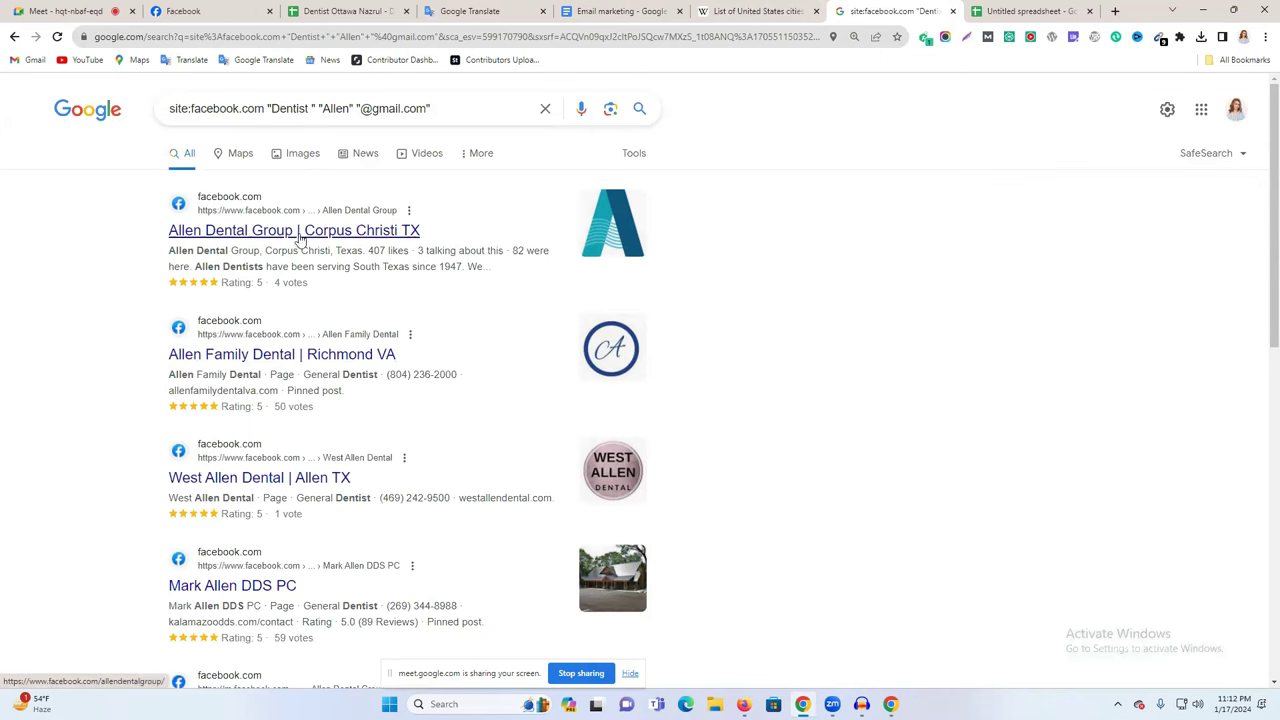
Skim the dentist results, open the Allen Family Dental Facebook page and check the contact details in its intro
{"action": "scroll", "coordinate": [400, 300], "scroll_direction": "down", "scroll_amount": 3}
{"action": "scroll", "coordinate": [392, 286], "scroll_direction": "up", "scroll_amount": 3}
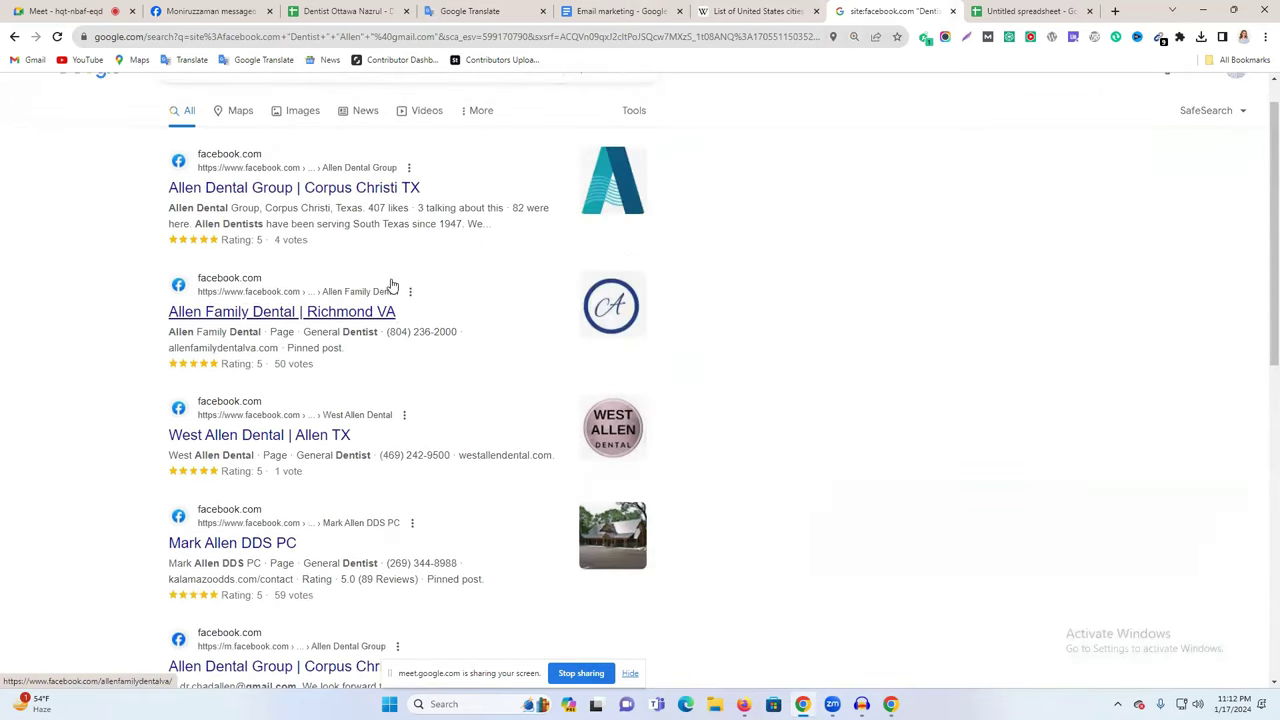
{"action": "left_click_drag", "start_coordinate": [367, 250], "coordinate": [524, 251]}
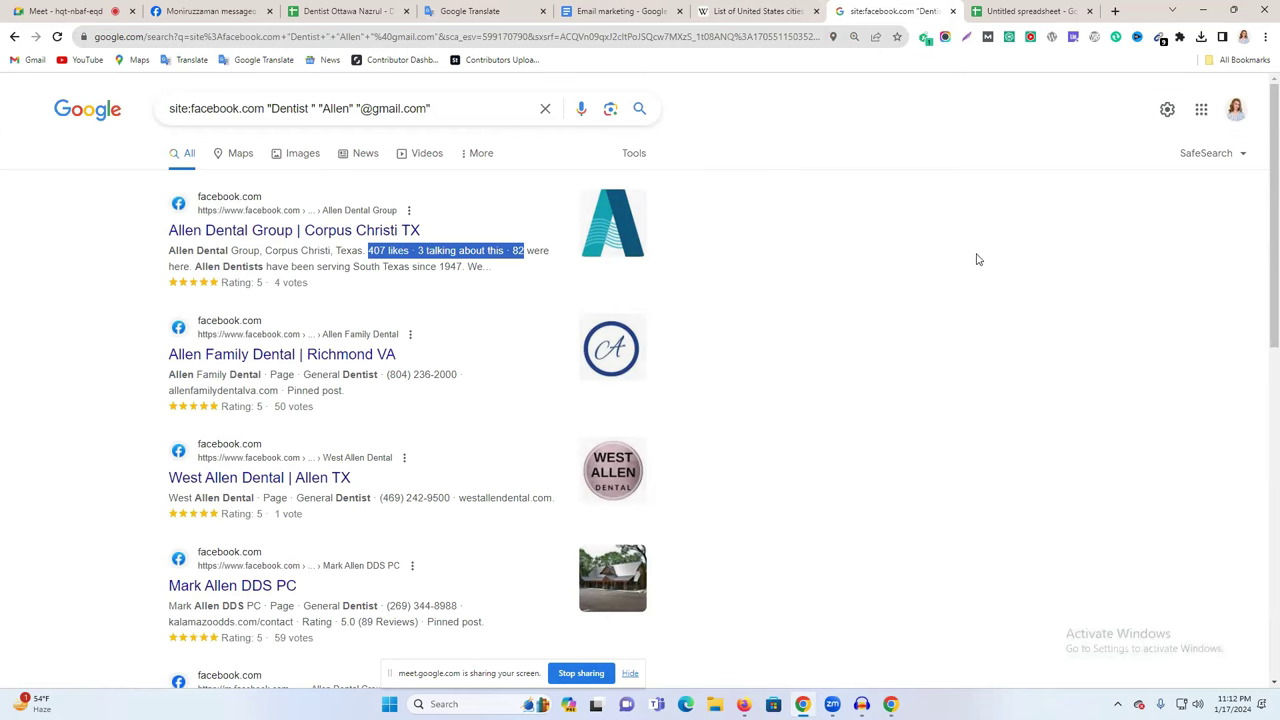
{"action": "left_click", "coordinate": [372, 358]}
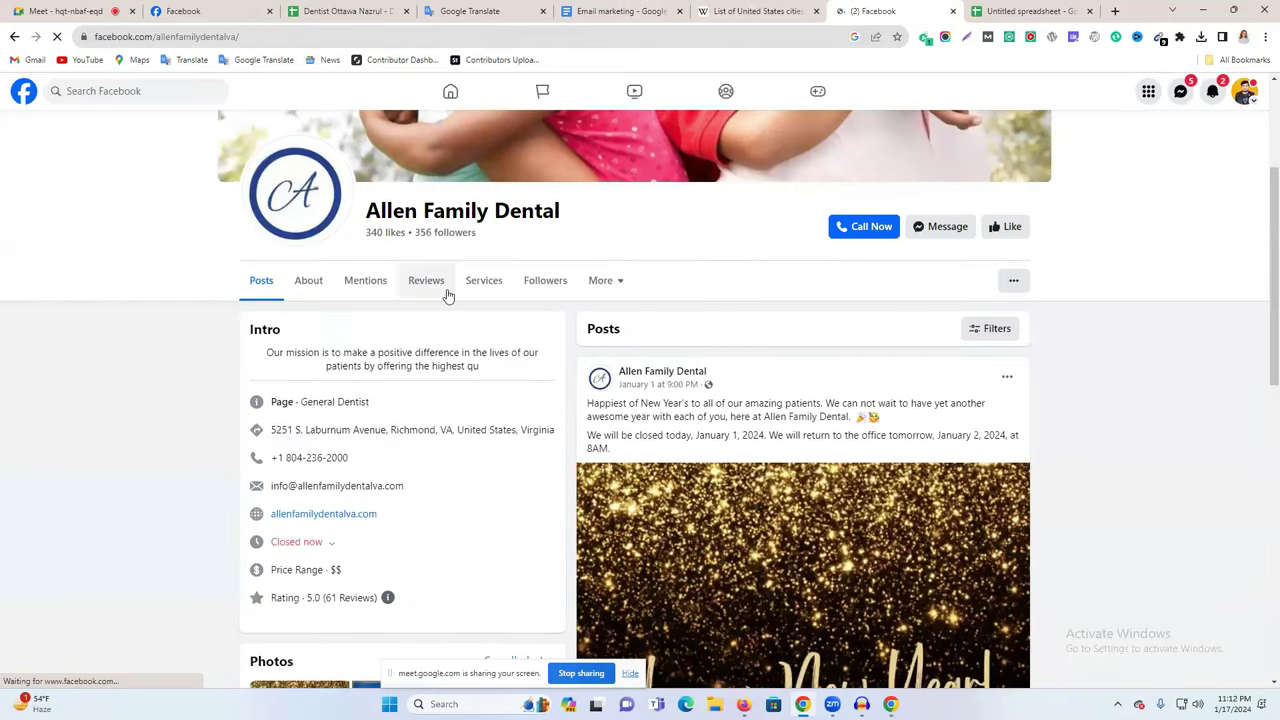
{"action": "scroll", "coordinate": [700, 260], "scroll_direction": "up", "scroll_amount": 2}
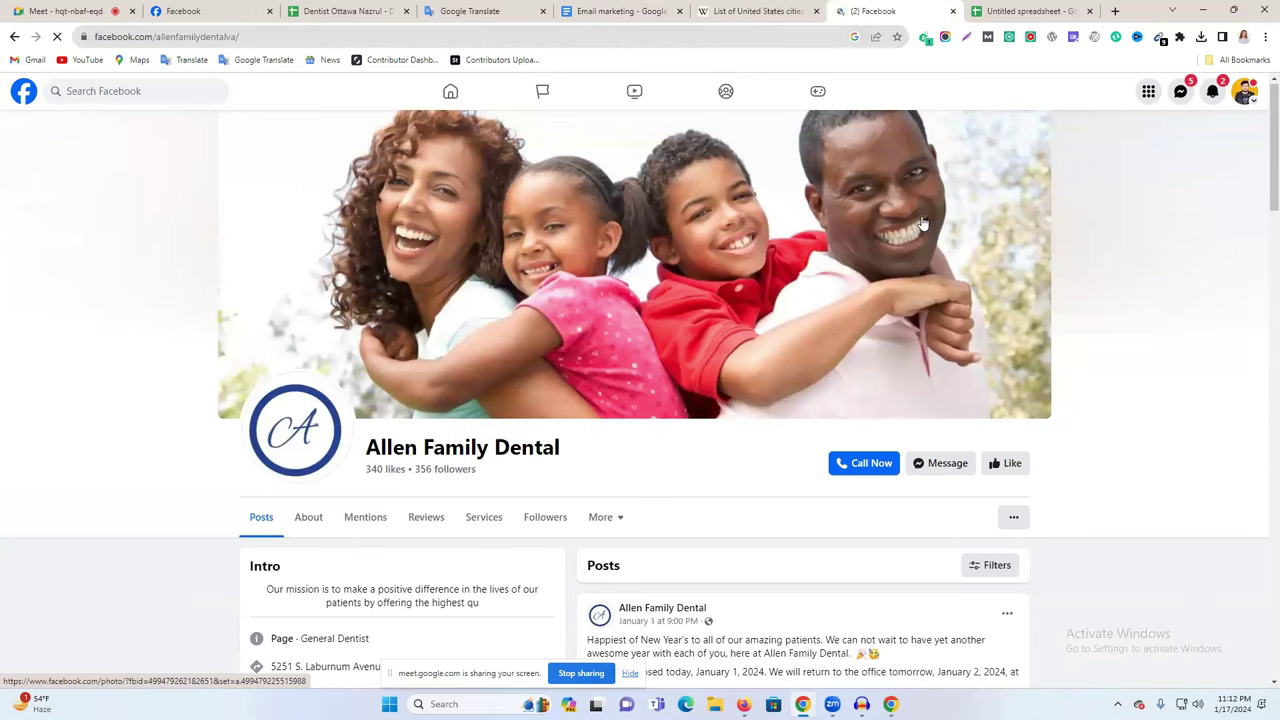
{"action": "scroll", "coordinate": [690, 287], "scroll_direction": "down", "scroll_amount": 3}
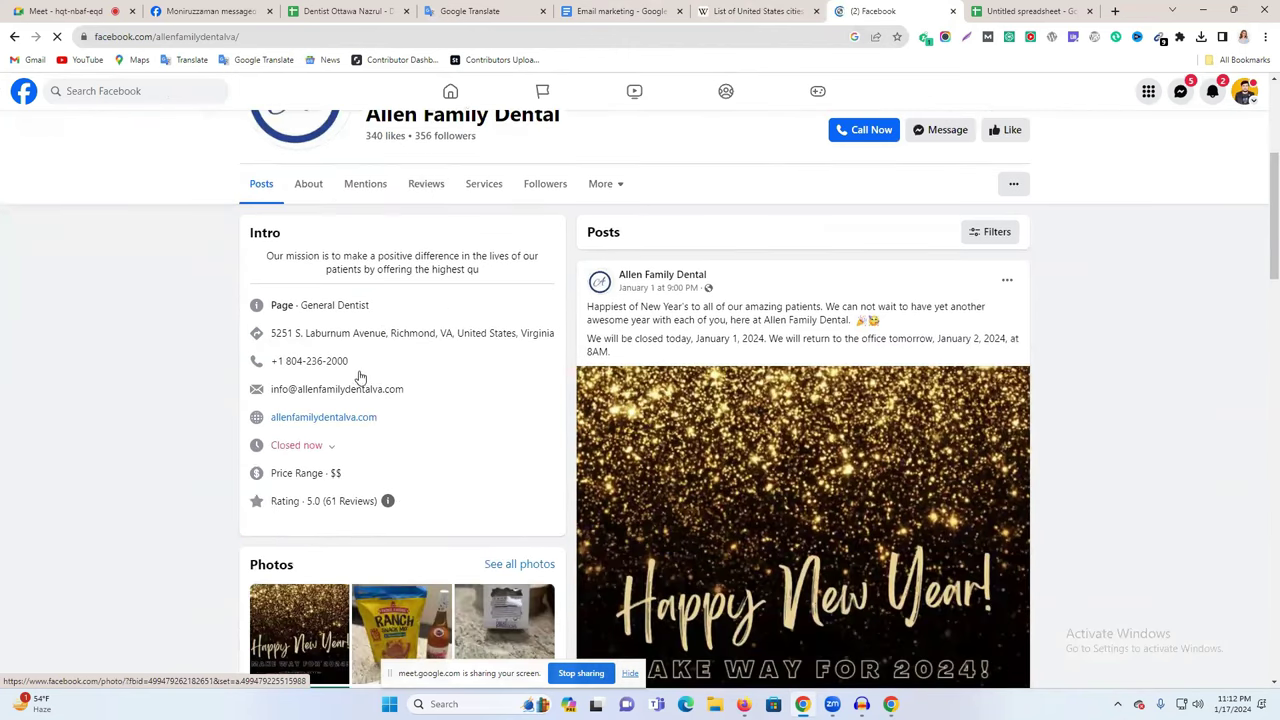
{"action": "scroll", "coordinate": [337, 294], "scroll_direction": "up", "scroll_amount": 1}
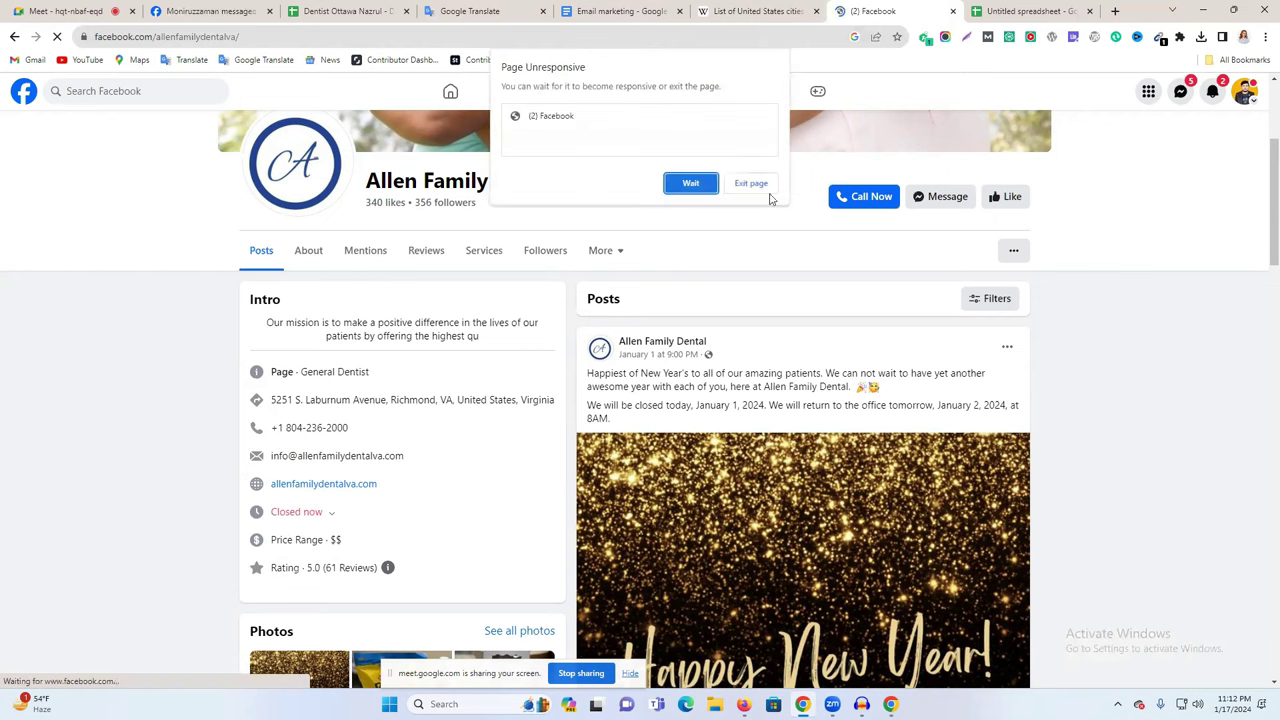
Look through the Allen Family Dental page's posts and photos and return to its intro, waiting whenever the page is unresponsive
{"action": "left_click", "coordinate": [690, 180]}
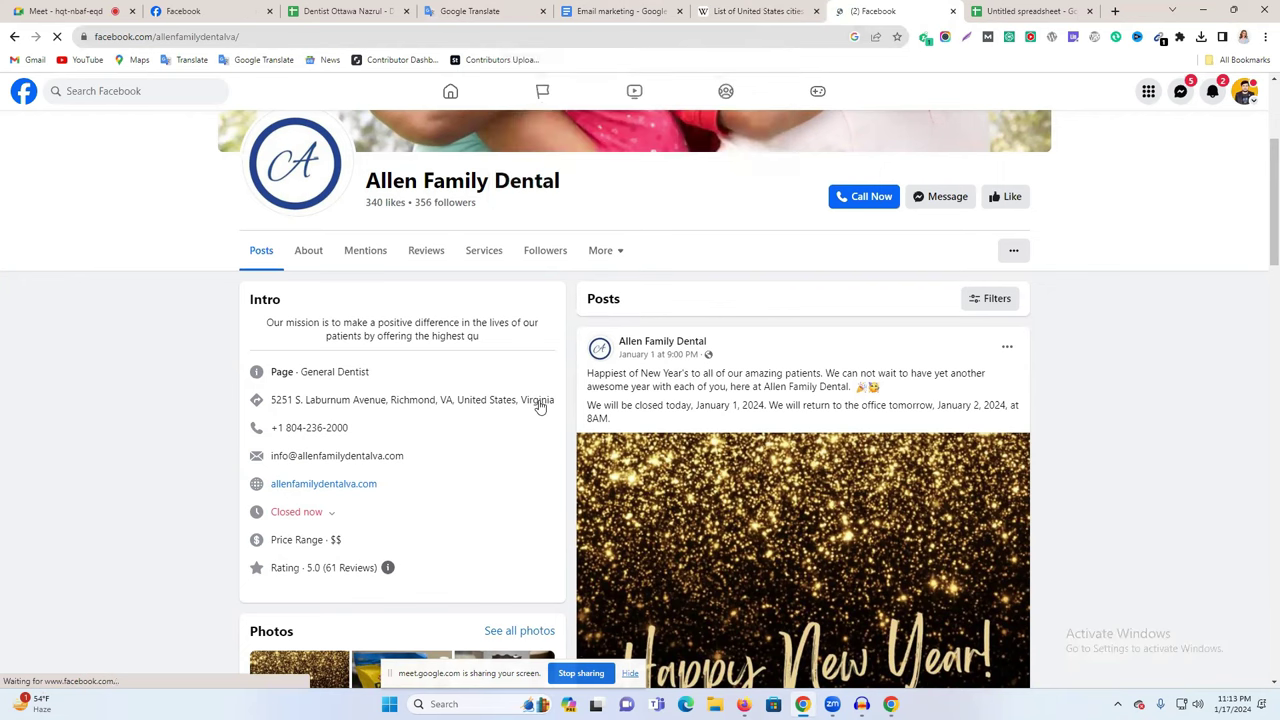
{"action": "scroll", "coordinate": [540, 405], "scroll_direction": "down", "scroll_amount": 2}
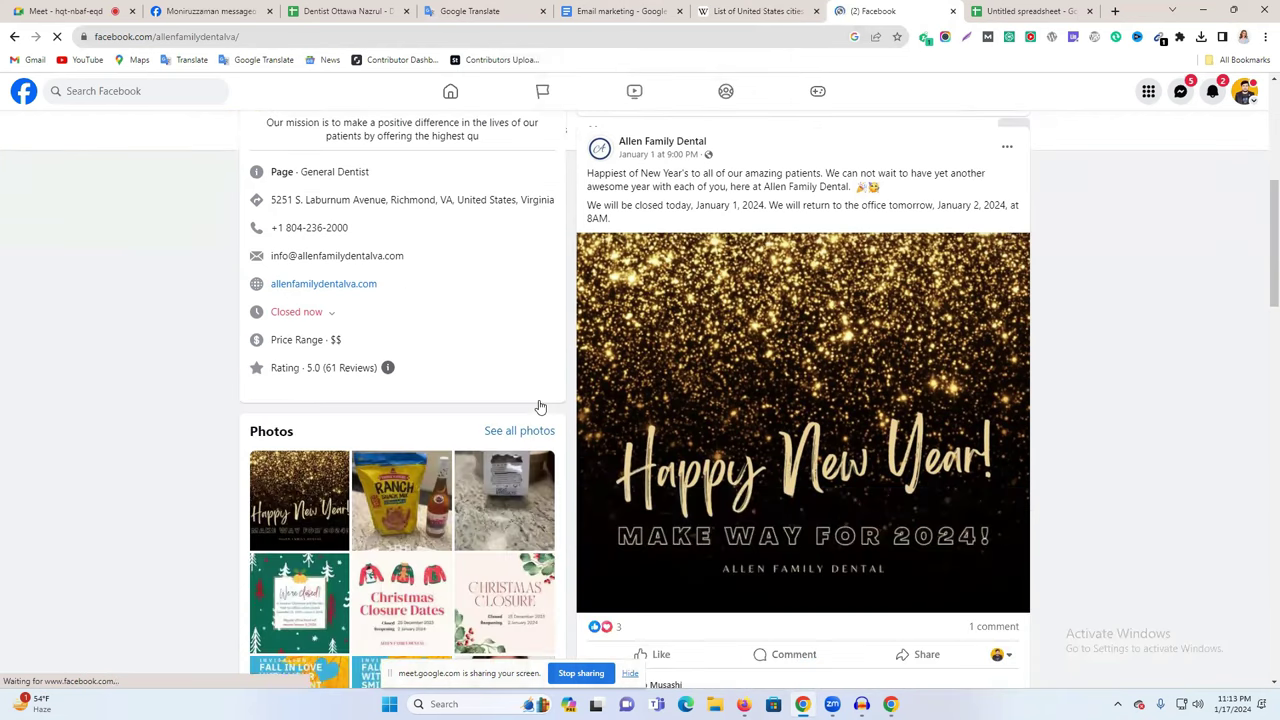
{"action": "scroll", "coordinate": [540, 407], "scroll_direction": "down", "scroll_amount": 10}
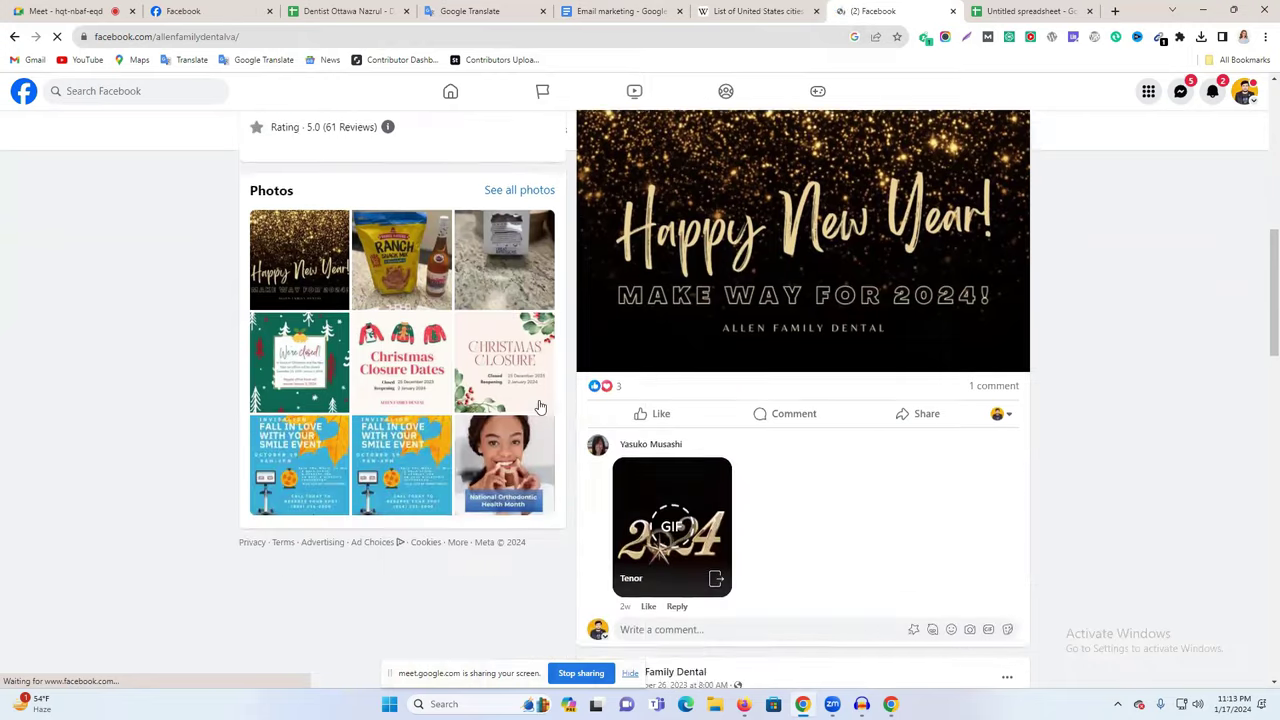
{"action": "scroll", "coordinate": [540, 407], "scroll_direction": "up", "scroll_amount": 12}
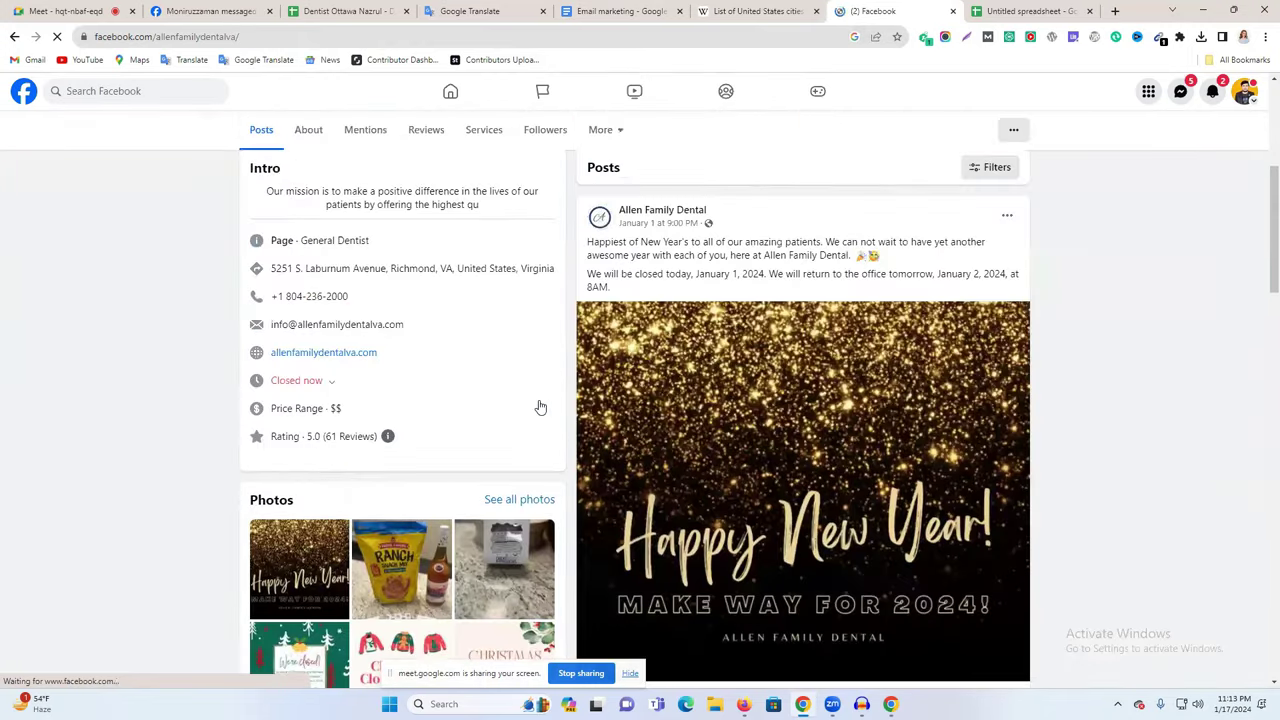
{"action": "scroll", "coordinate": [540, 407], "scroll_direction": "up", "scroll_amount": 4}
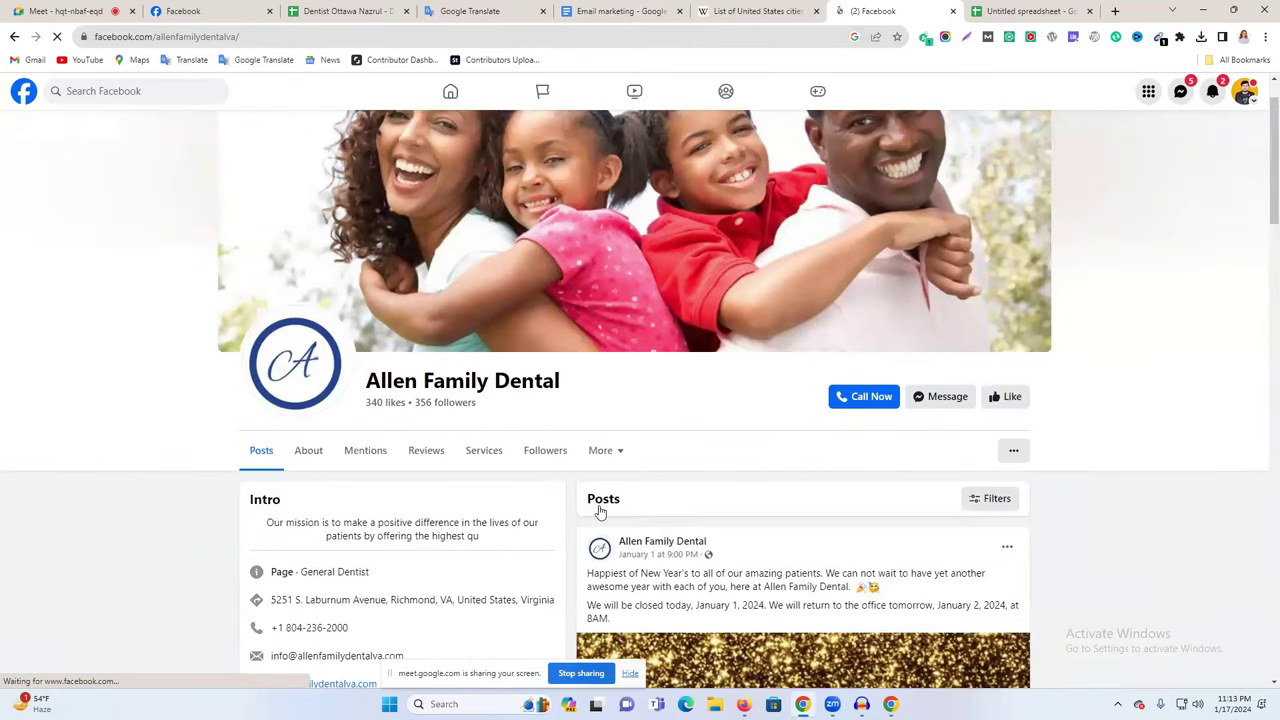
{"action": "scroll", "coordinate": [600, 510], "scroll_direction": "down", "scroll_amount": 3}
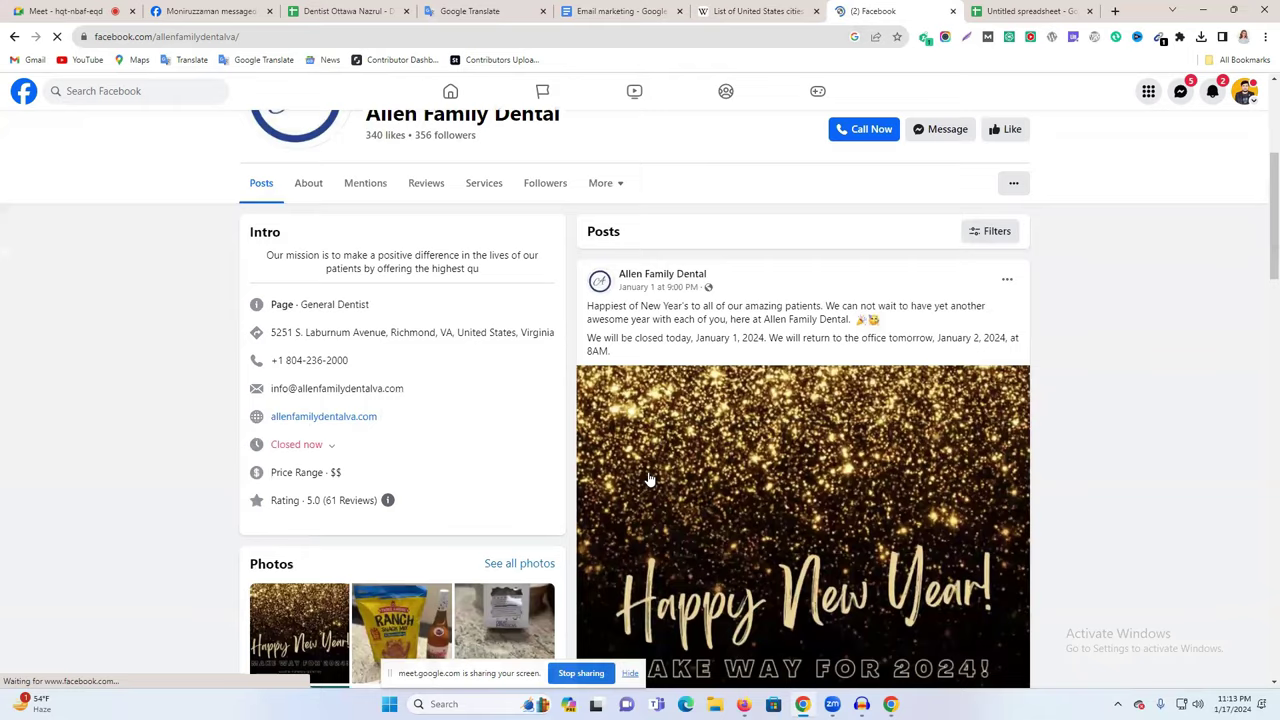
{"action": "scroll", "coordinate": [648, 480], "scroll_direction": "down", "scroll_amount": 3}
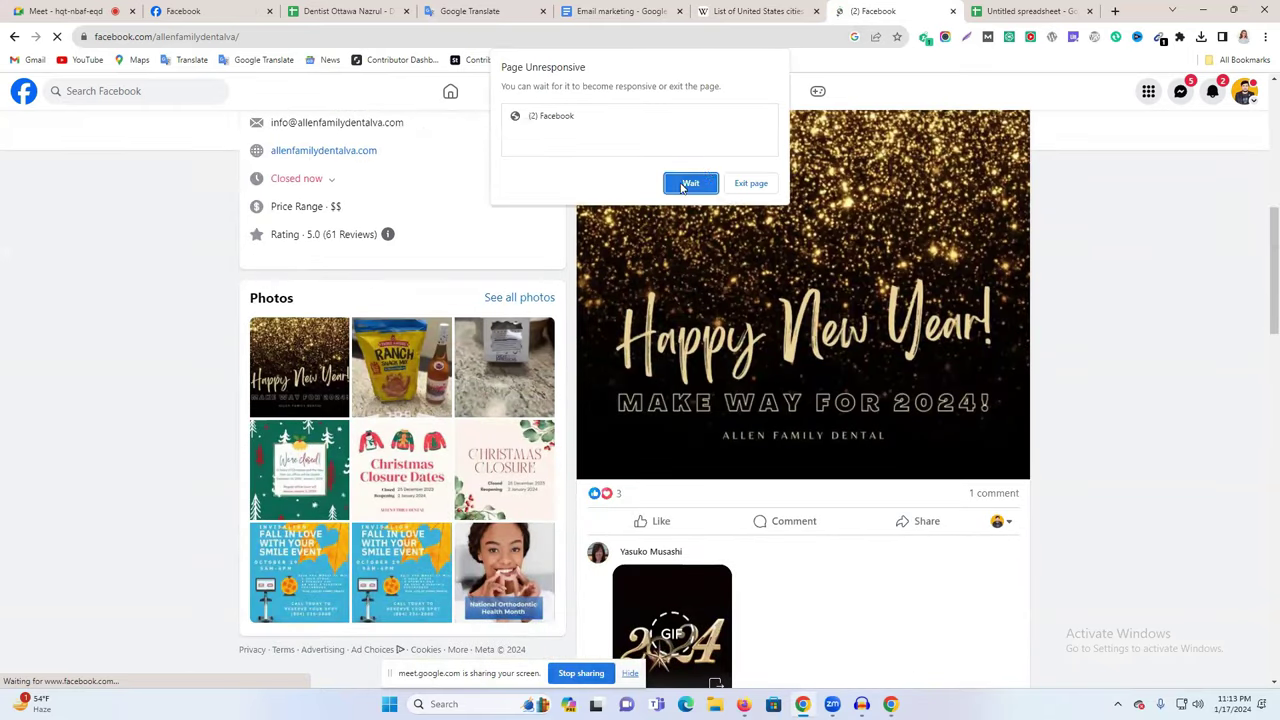
{"action": "left_click", "coordinate": [688, 184]}
{"action": "scroll", "coordinate": [766, 391], "scroll_direction": "down", "scroll_amount": 7}
{"action": "scroll", "coordinate": [769, 416], "scroll_direction": "down", "scroll_amount": 7}
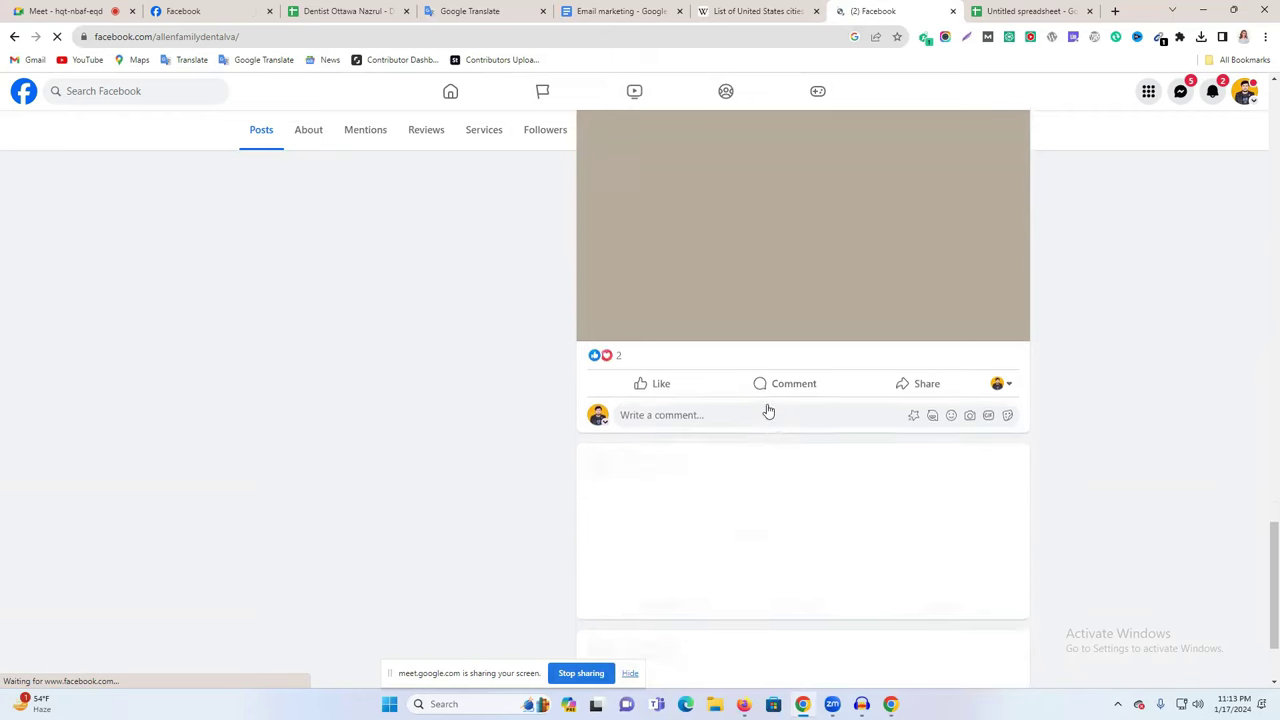
{"action": "scroll", "coordinate": [573, 361], "scroll_direction": "up", "scroll_amount": 3}
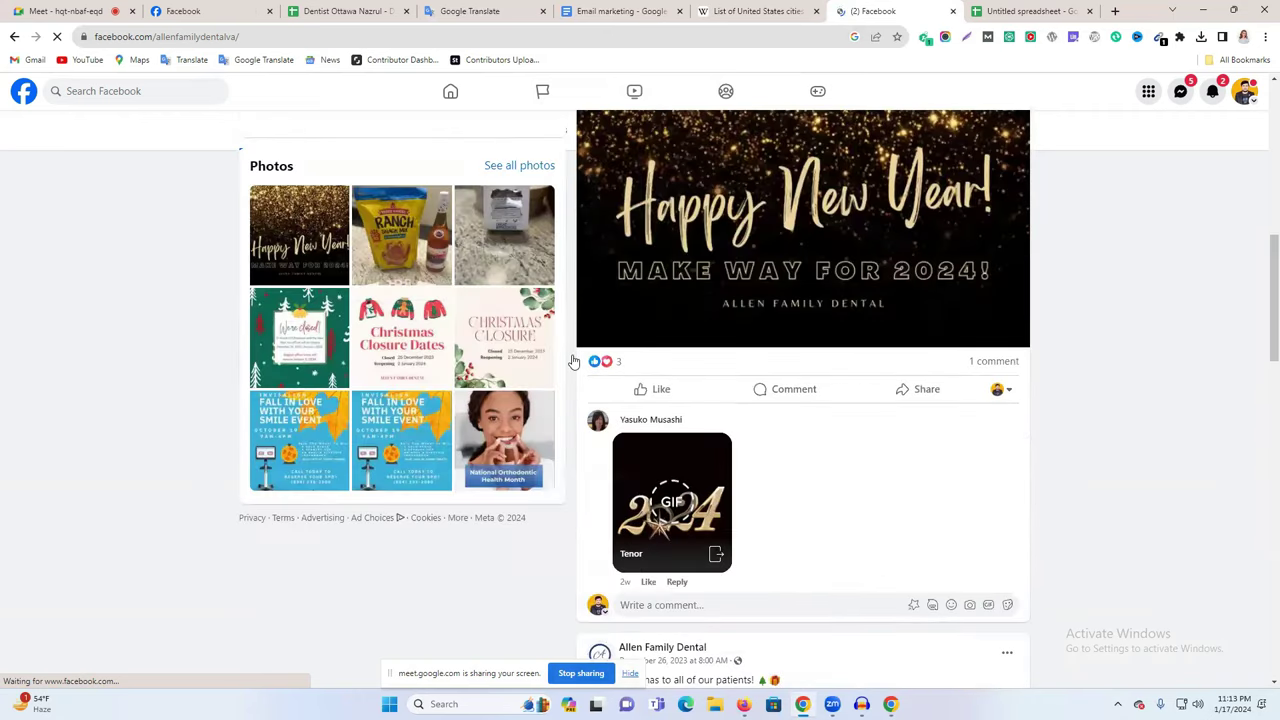
{"action": "scroll", "coordinate": [573, 361], "scroll_direction": "up", "scroll_amount": 5}
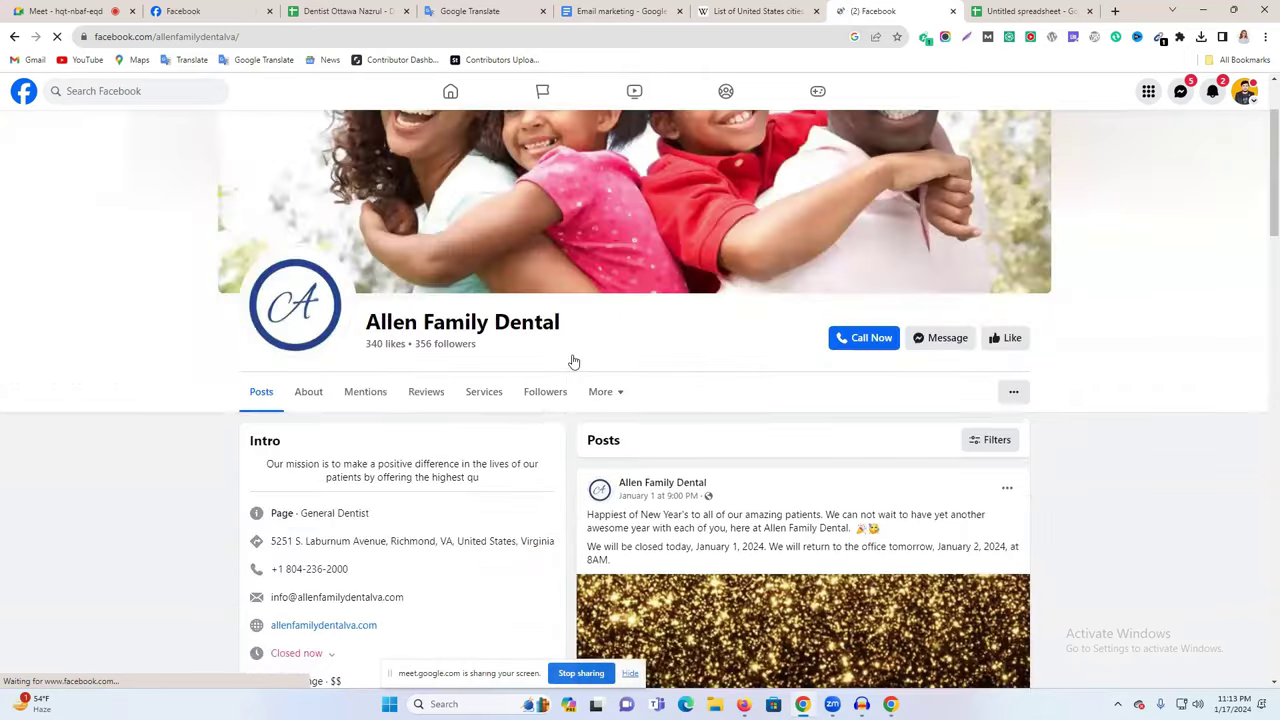
{"action": "scroll", "coordinate": [573, 361], "scroll_direction": "up", "scroll_amount": 1}
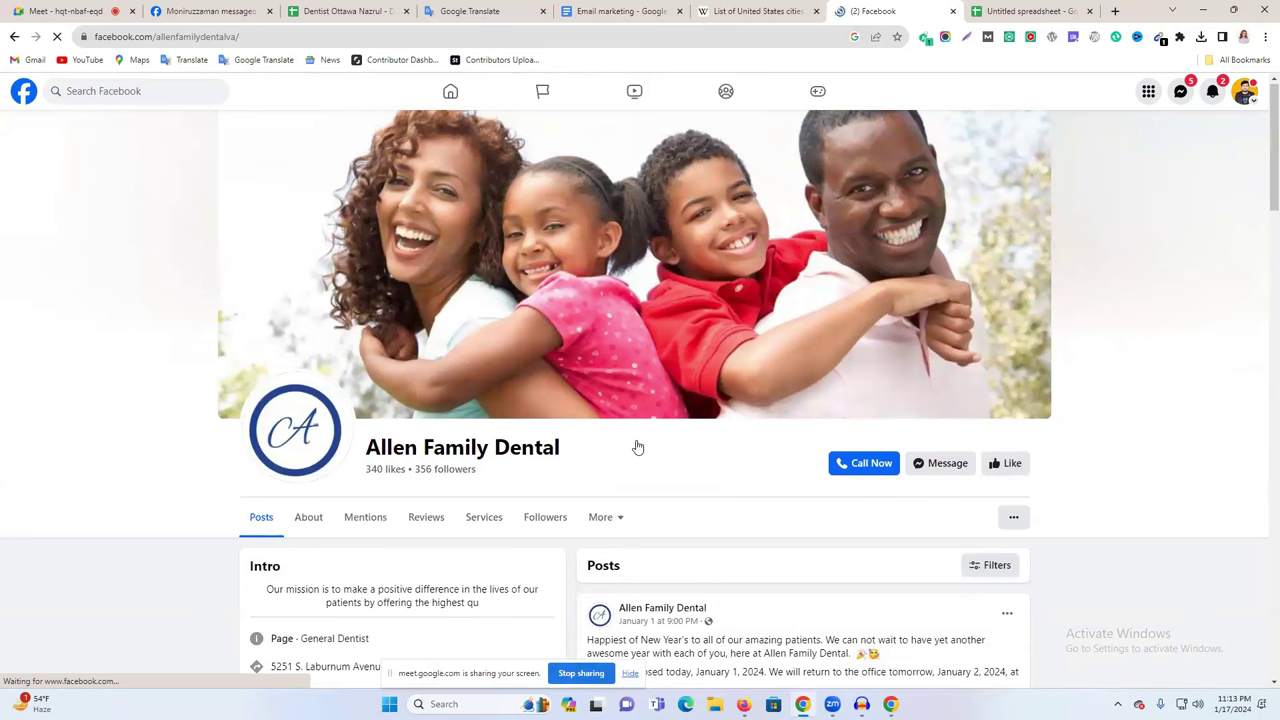
{"action": "scroll", "coordinate": [638, 447], "scroll_direction": "down", "scroll_amount": 3}
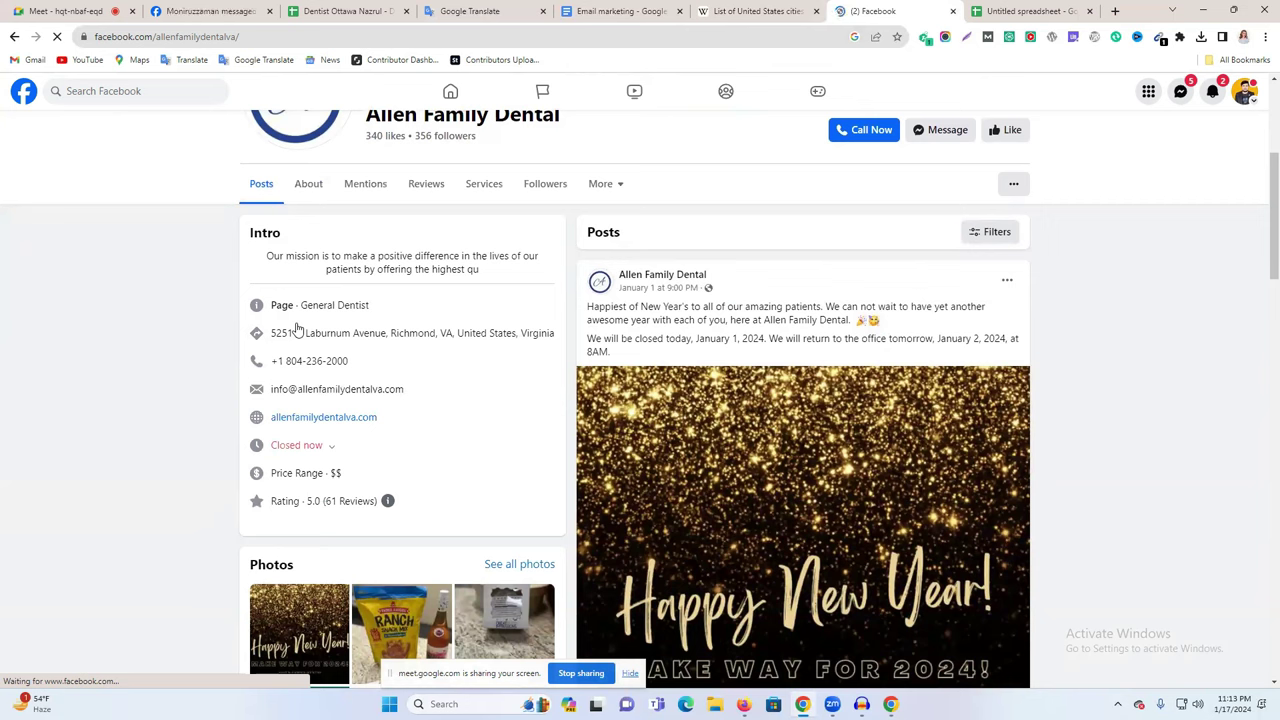
{"action": "left_click", "coordinate": [690, 185]}
Switch to the untitled email spreadsheet and enter the header Phone in cell C1
{"action": "left_click", "coordinate": [997, 9]}
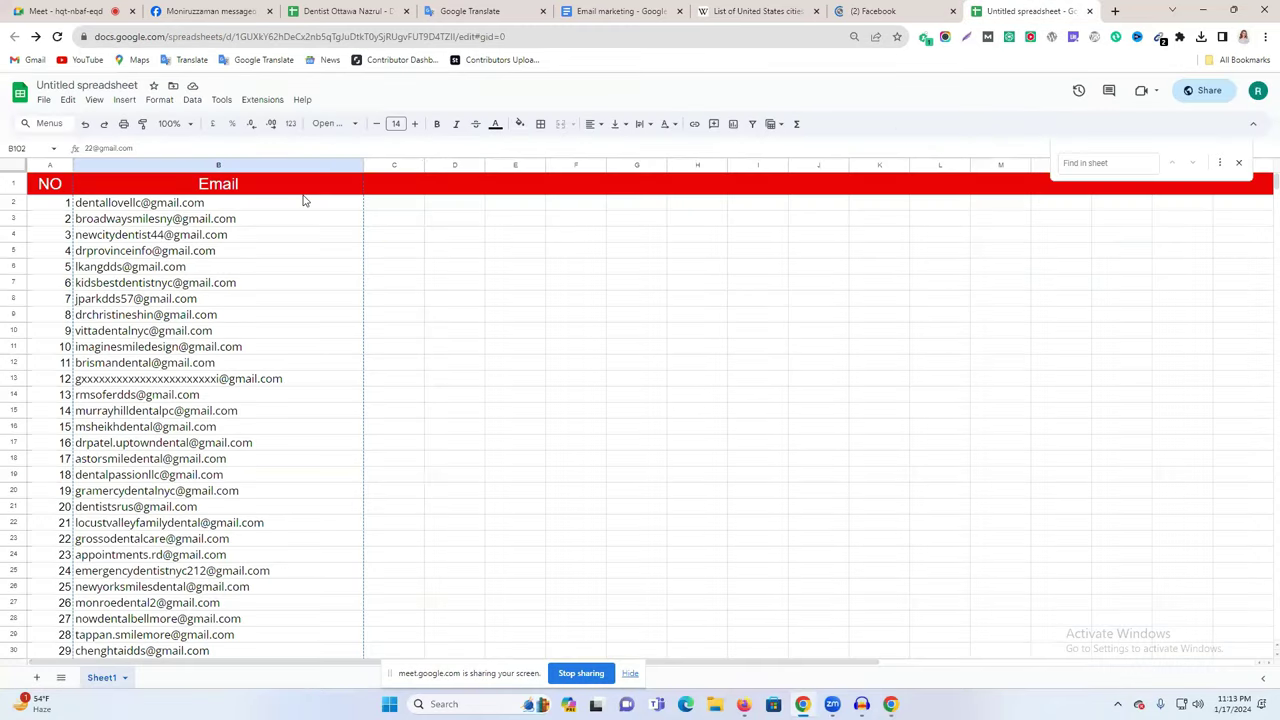
{"action": "left_click", "coordinate": [393, 186]}
{"action": "double_click", "coordinate": [394, 184]}
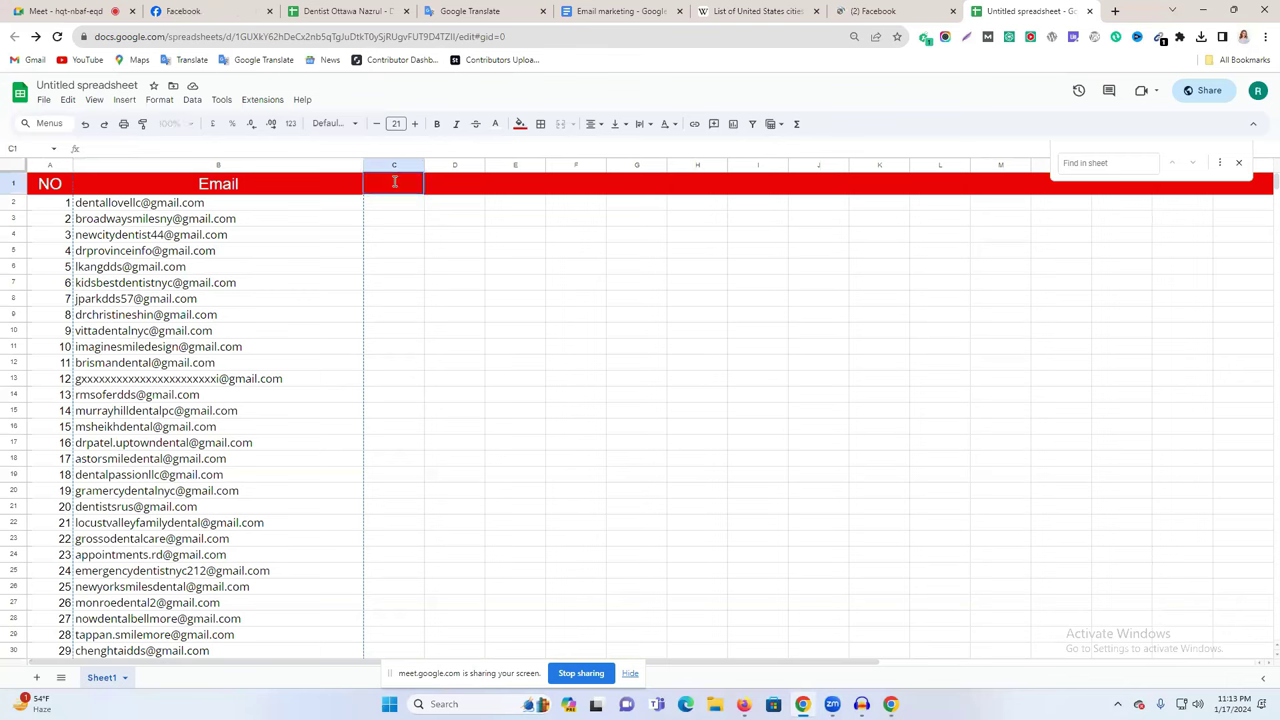
{"action": "type", "text": "Phone"}
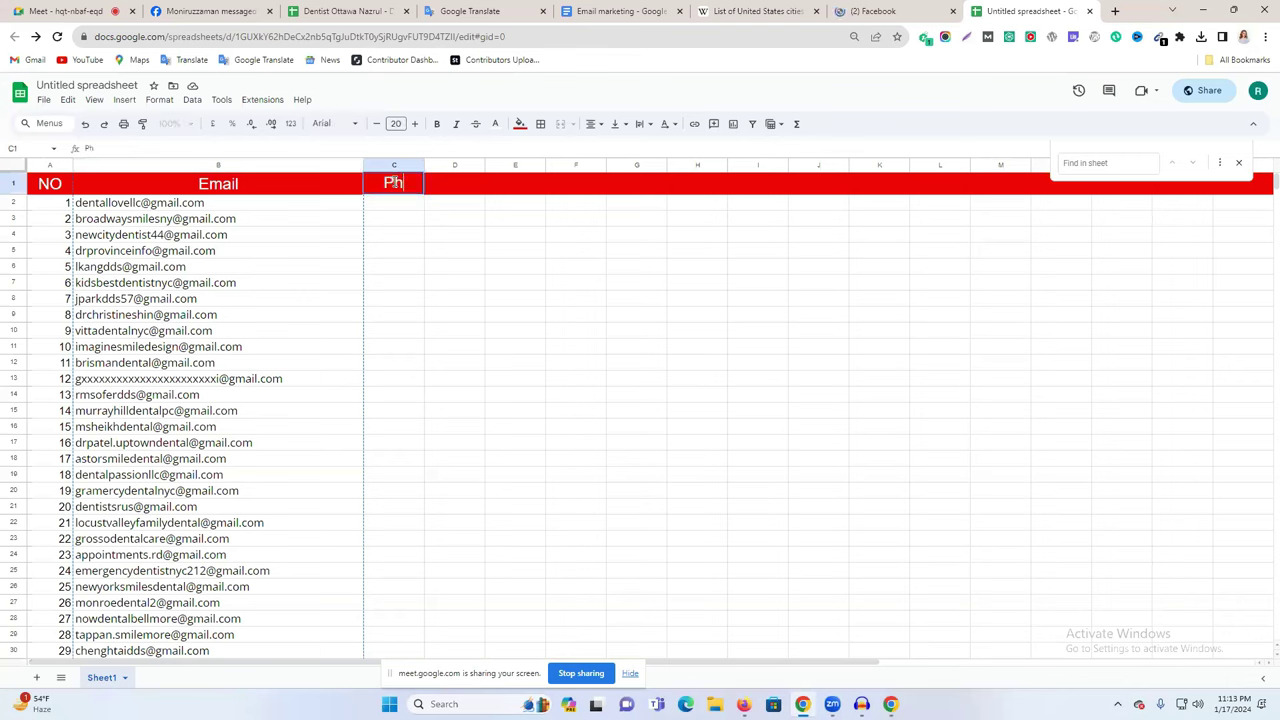
Enter the header Adress in cell D1, checking the Facebook page's intro for the kind of detail to collect
{"action": "left_click", "coordinate": [460, 188]}
{"action": "double_click", "coordinate": [460, 186]}
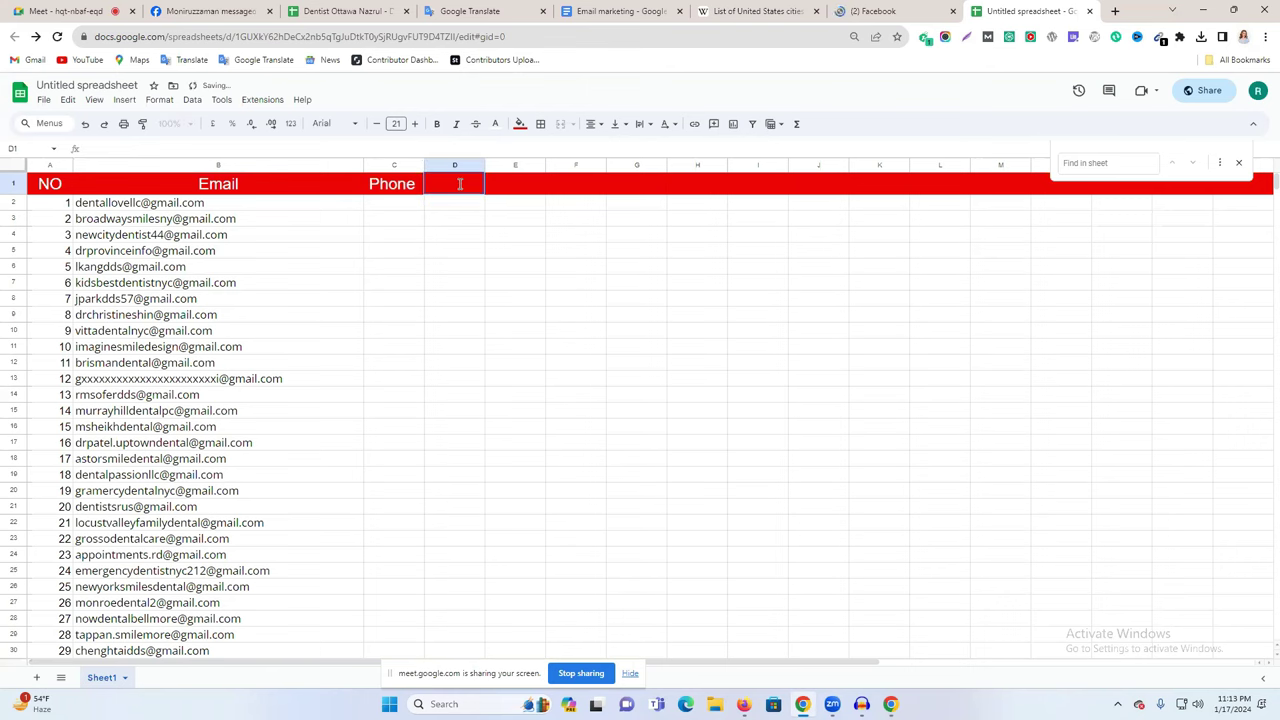
{"action": "left_click", "coordinate": [860, 10]}
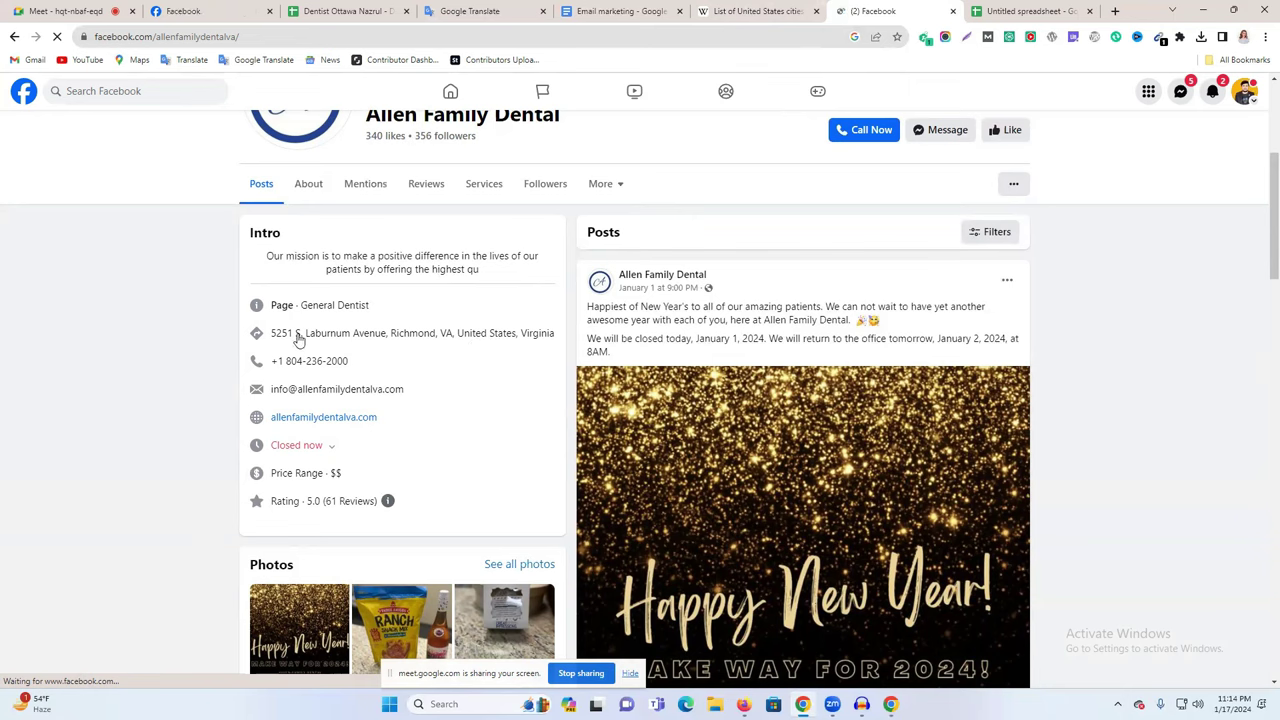
{"action": "left_click", "coordinate": [1040, 10]}
{"action": "left_click", "coordinate": [463, 181]}
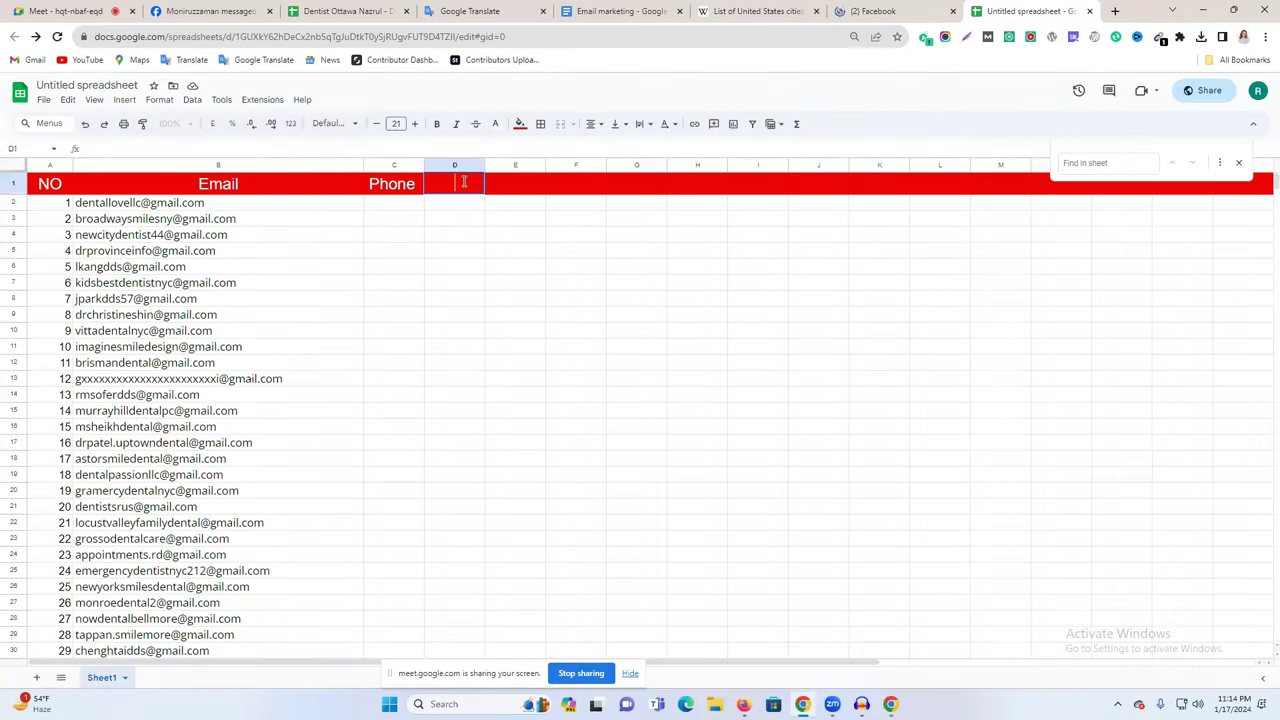
{"action": "type", "text": "Adress"}
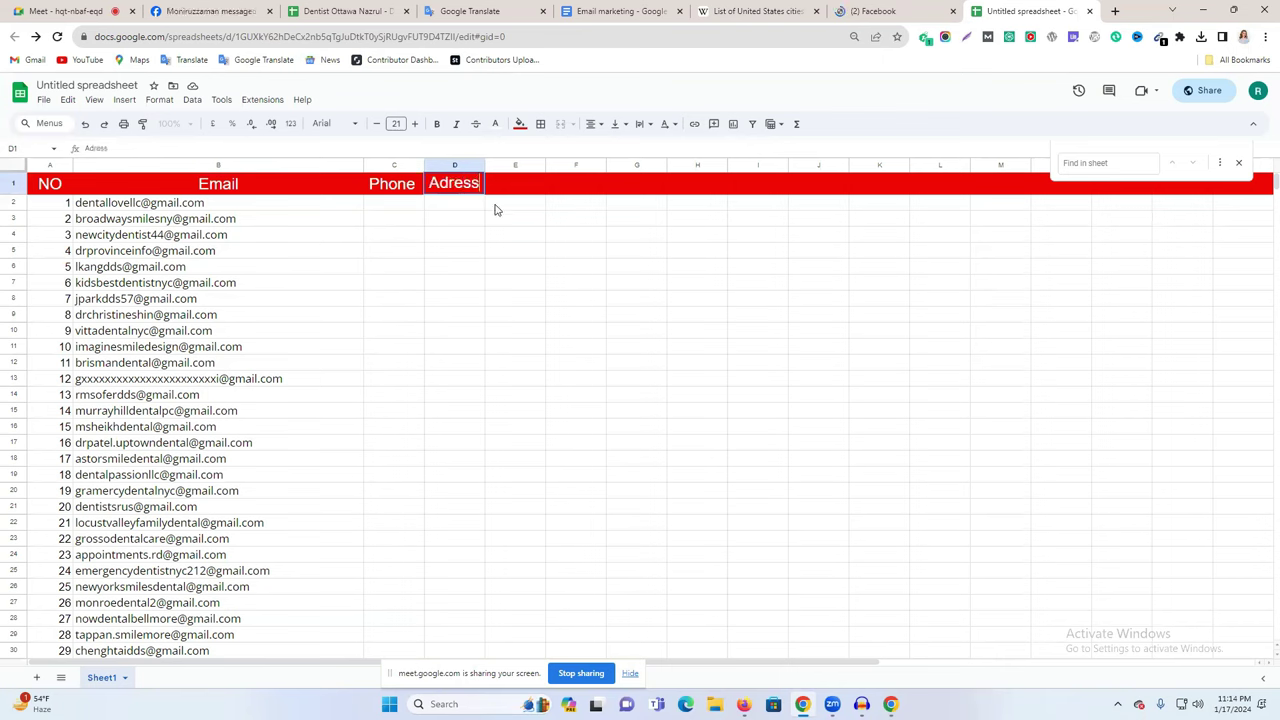
{"action": "key", "text": "Return"}
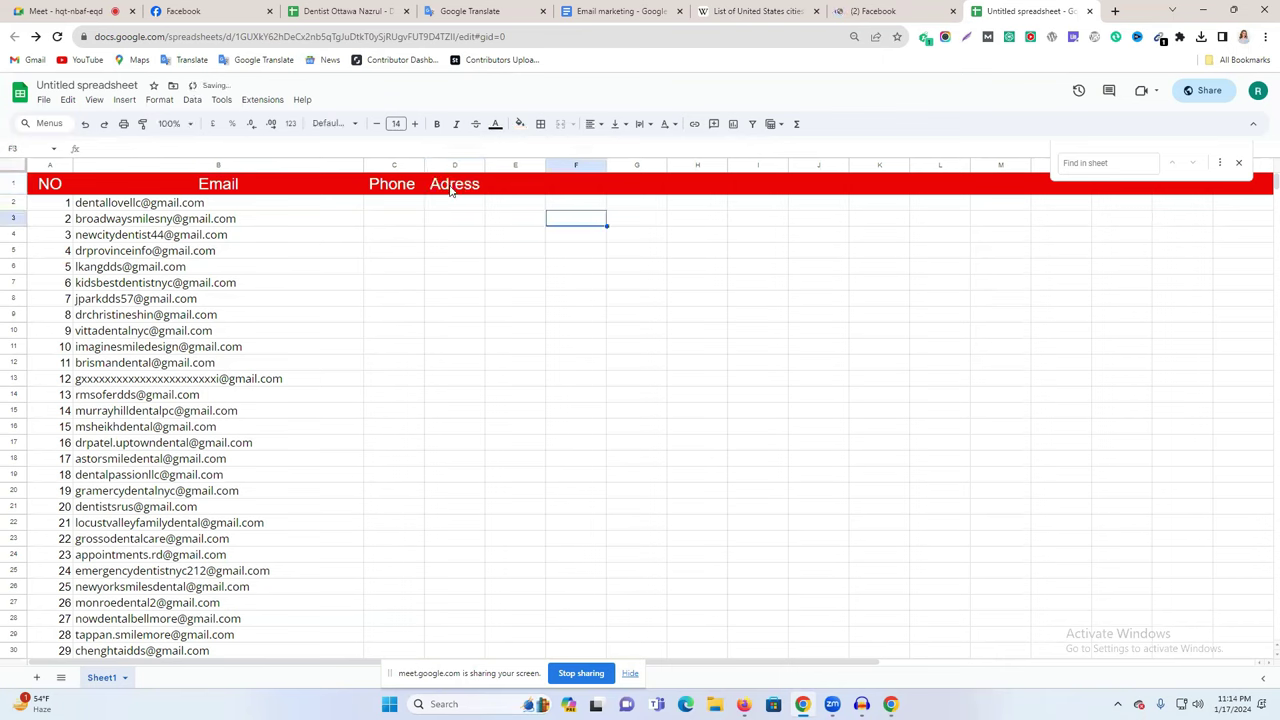
Replace the header in cell D1 with Ad
{"action": "left_click", "coordinate": [463, 186]}
{"action": "type", "text": "Ad"}
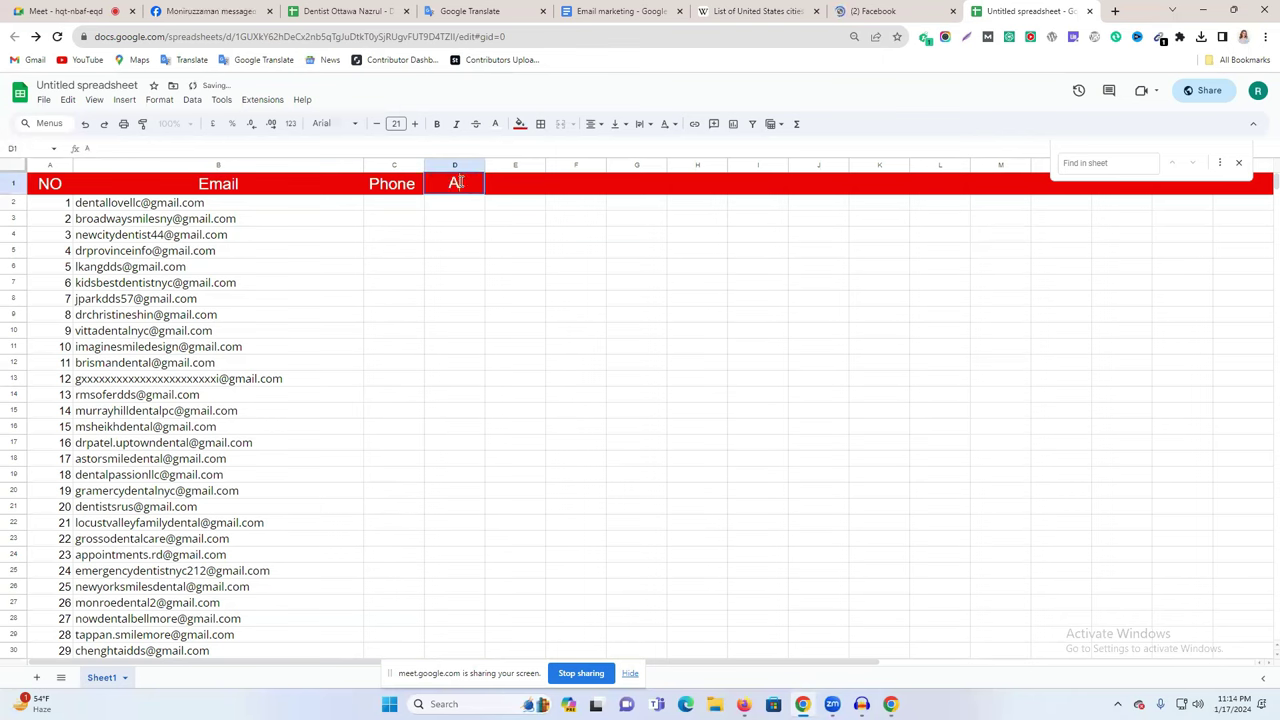
{"action": "left_click", "coordinate": [577, 220]}
Enter the header Web in cell E1 and select the next header cell, F1
{"action": "left_click", "coordinate": [533, 183]}
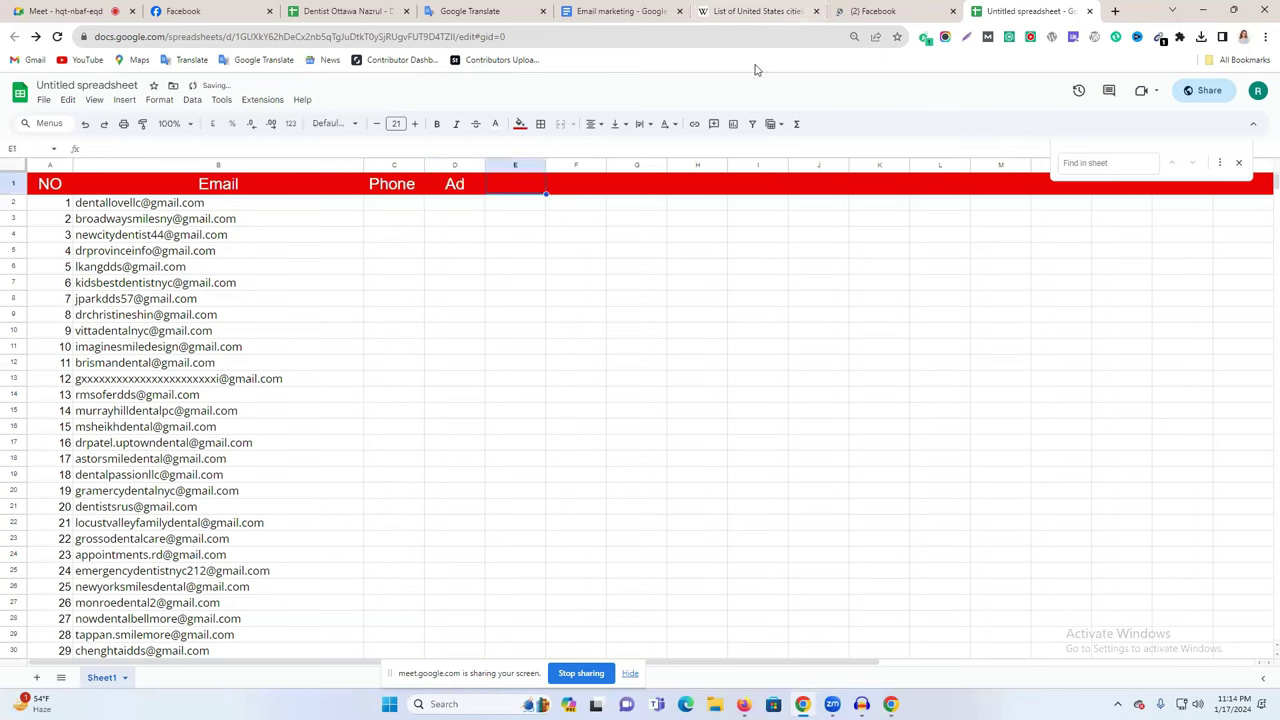
{"action": "double_click", "coordinate": [532, 184]}
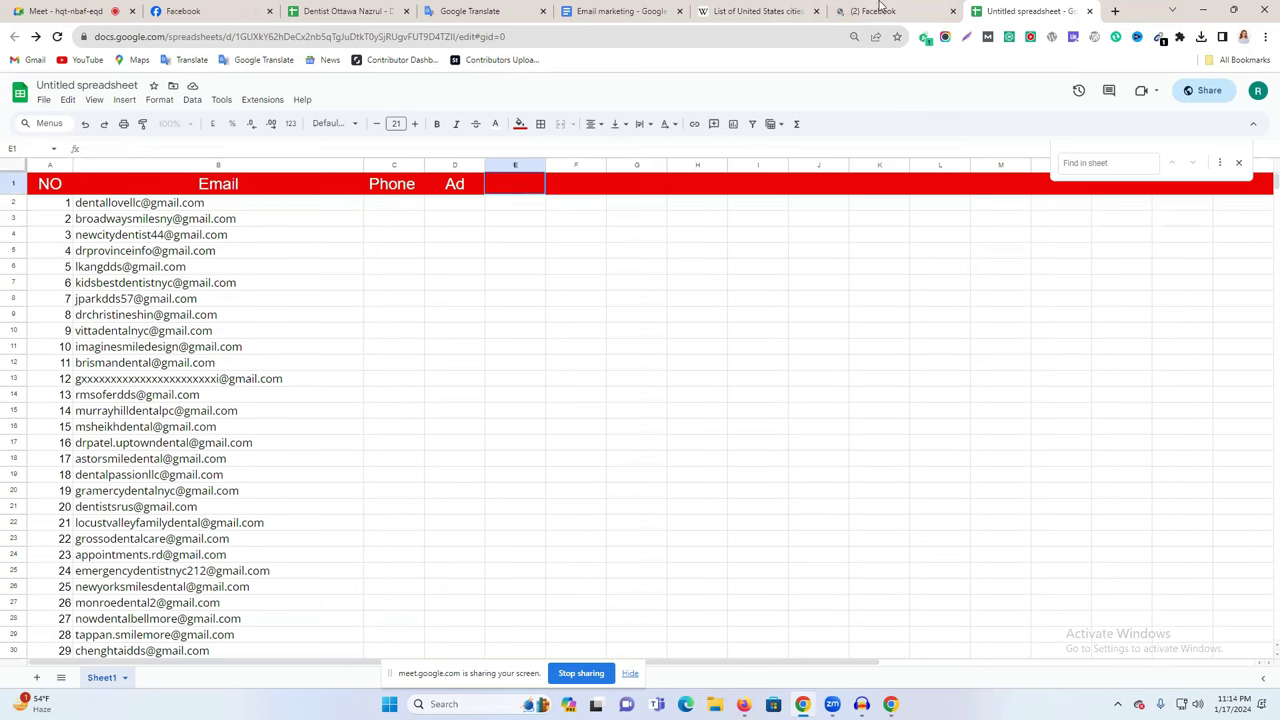
{"action": "type", "text": "Web"}
{"action": "left_click", "coordinate": [691, 249]}
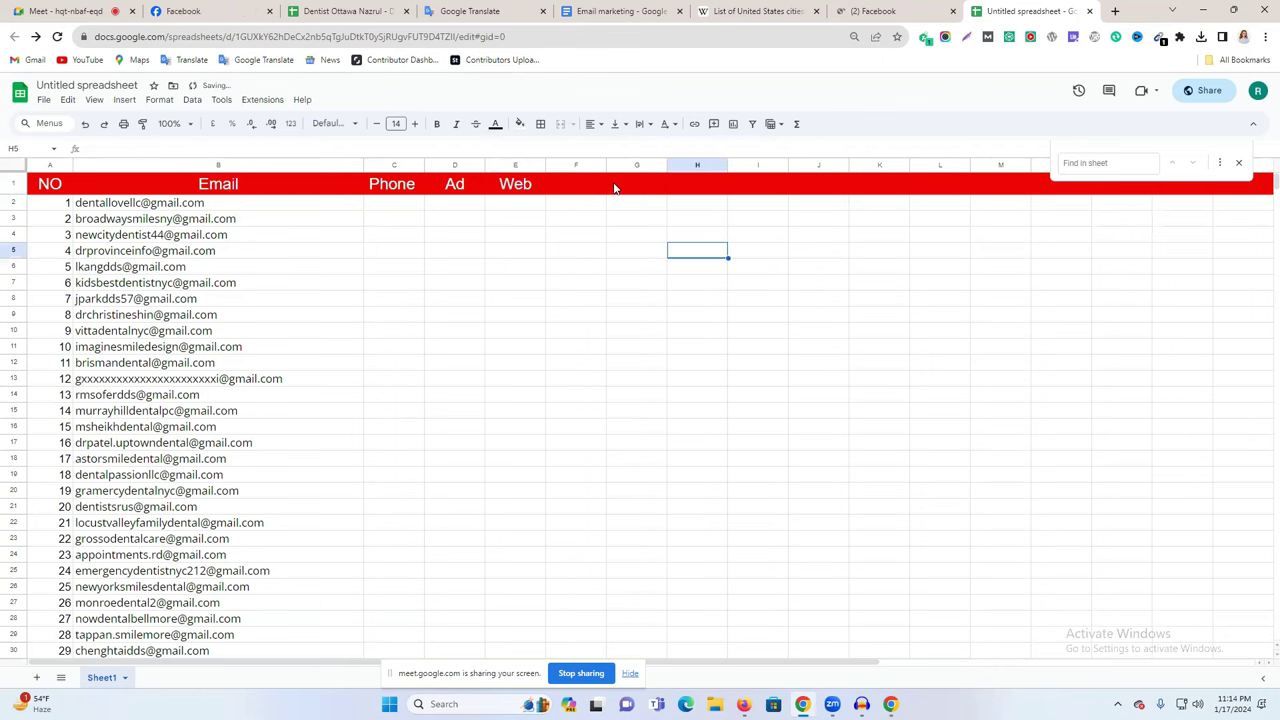
{"action": "left_click", "coordinate": [592, 186]}
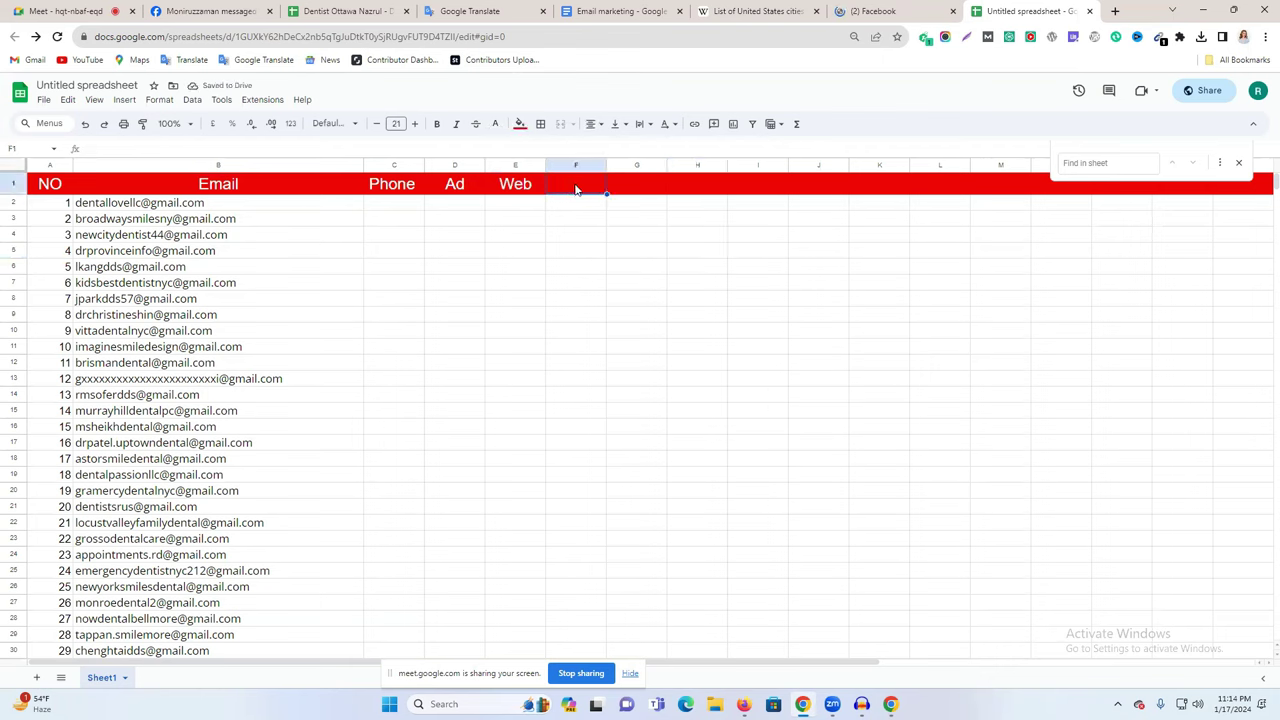
Enter the header Fb in cell F1 of the email spreadsheet
{"action": "double_click", "coordinate": [564, 184]}
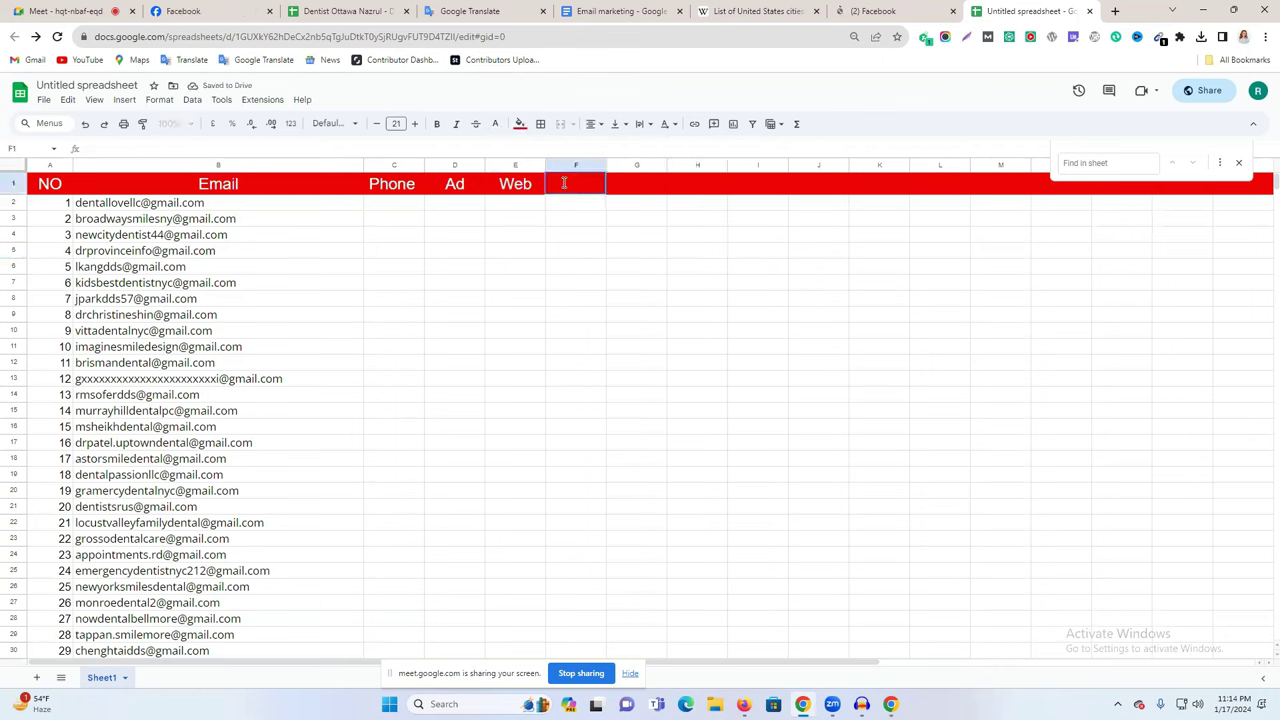
{"action": "type", "text": "Fb"}
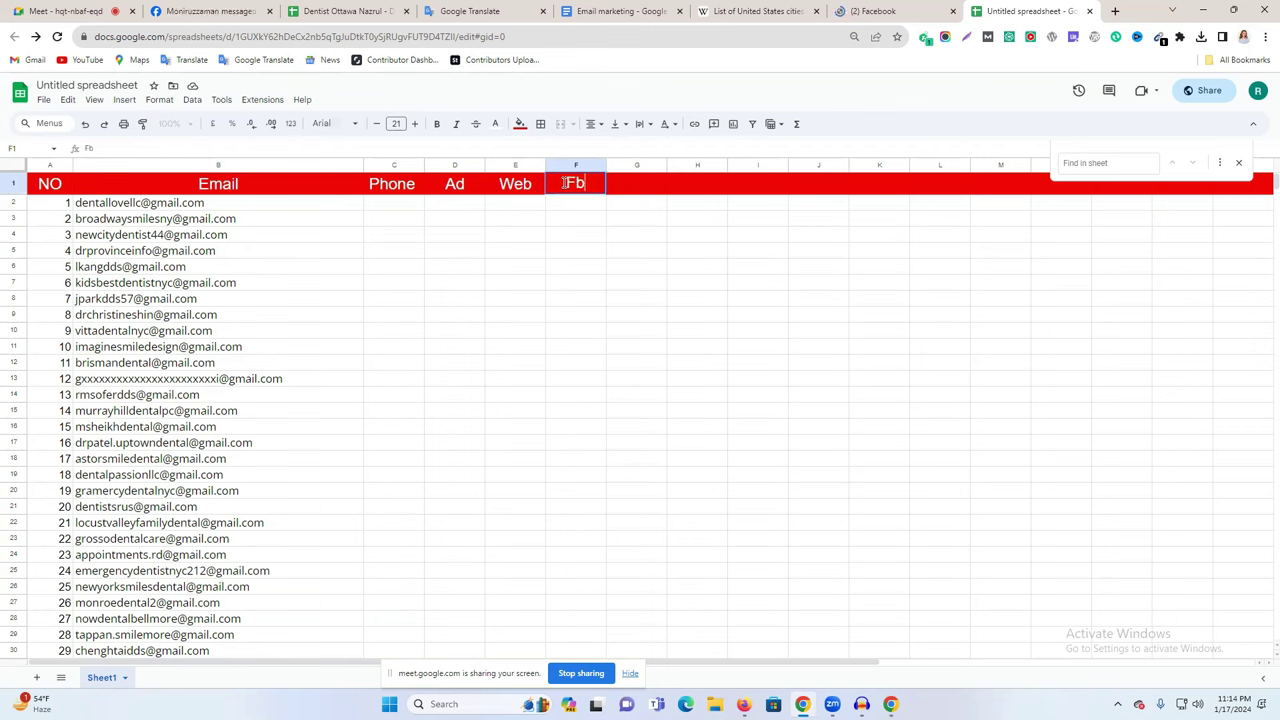
{"action": "left_click", "coordinate": [662, 257]}
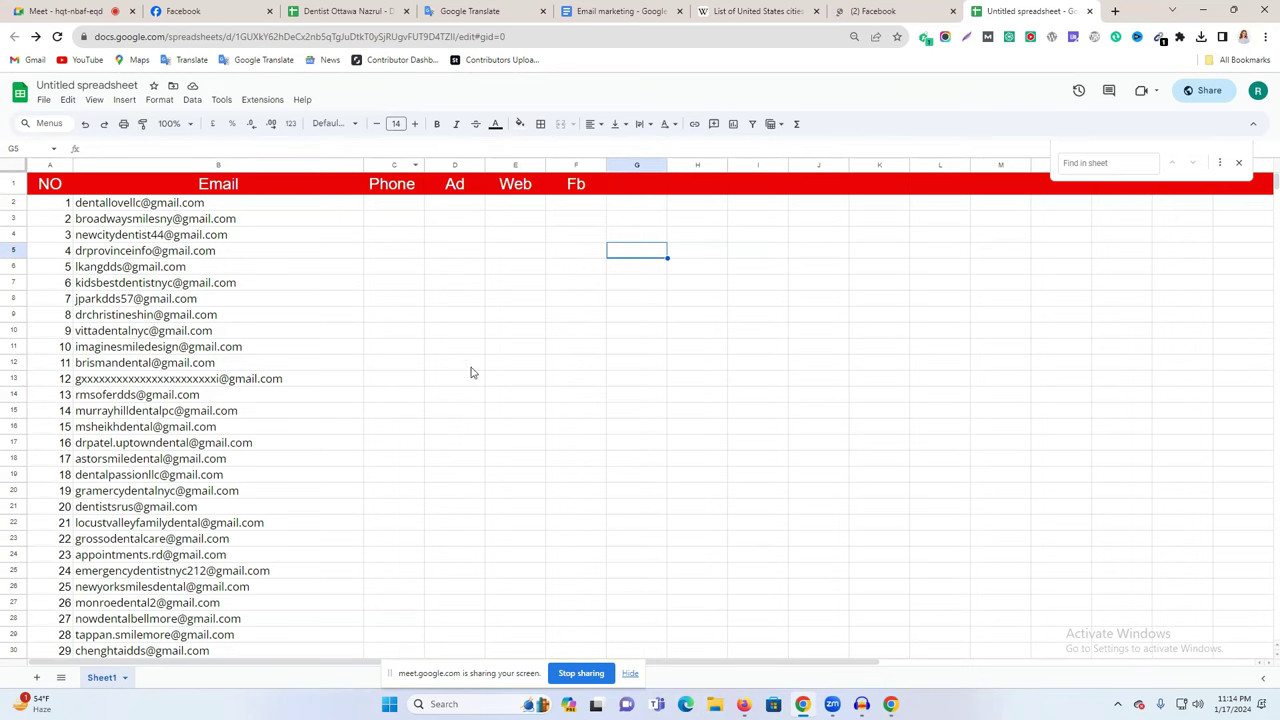
{"action": "scroll", "coordinate": [422, 275], "scroll_direction": "down", "scroll_amount": 3}
{"action": "scroll", "coordinate": [422, 274], "scroll_direction": "up", "scroll_amount": 3}
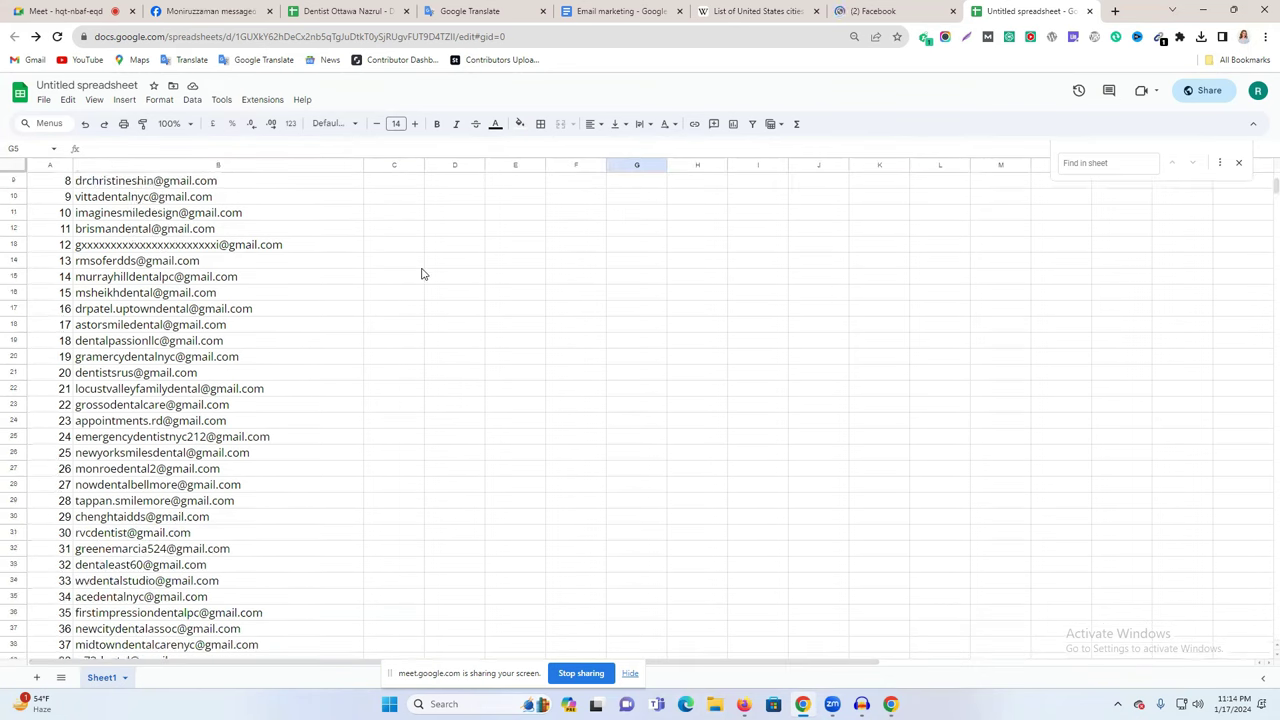
Check the Wikipedia list of United States cities and return to the untitled email spreadsheet
{"action": "left_click", "coordinate": [836, 10]}
{"action": "left_click", "coordinate": [792, 8]}
{"action": "scroll", "coordinate": [850, 305], "scroll_direction": "up", "scroll_amount": 3}
{"action": "left_click", "coordinate": [985, 8]}
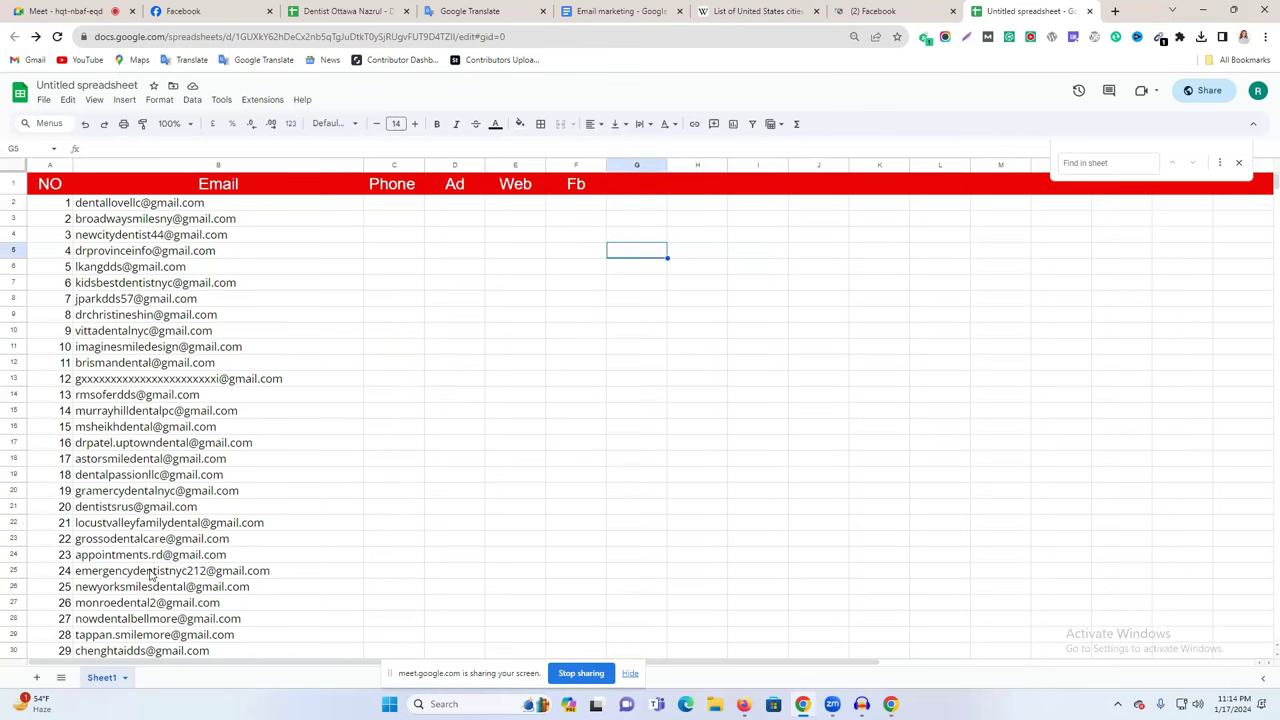
Highlight the collected email addresses in column B from B2 to B43
{"action": "left_click_drag", "start_coordinate": [163, 237], "coordinate": [200, 650]}
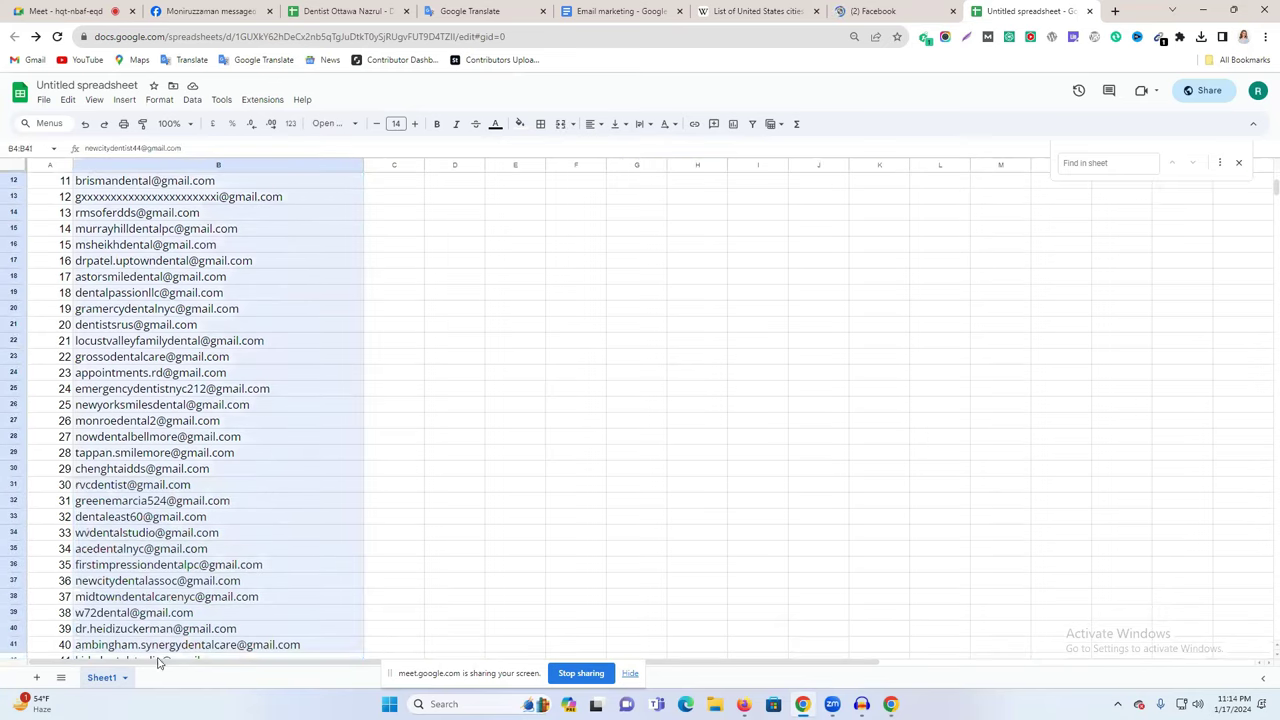
{"action": "left_click", "coordinate": [575, 405]}
{"action": "scroll", "coordinate": [280, 350], "scroll_direction": "up", "scroll_amount": 3}
{"action": "left_click_drag", "start_coordinate": [252, 205], "coordinate": [292, 661]}
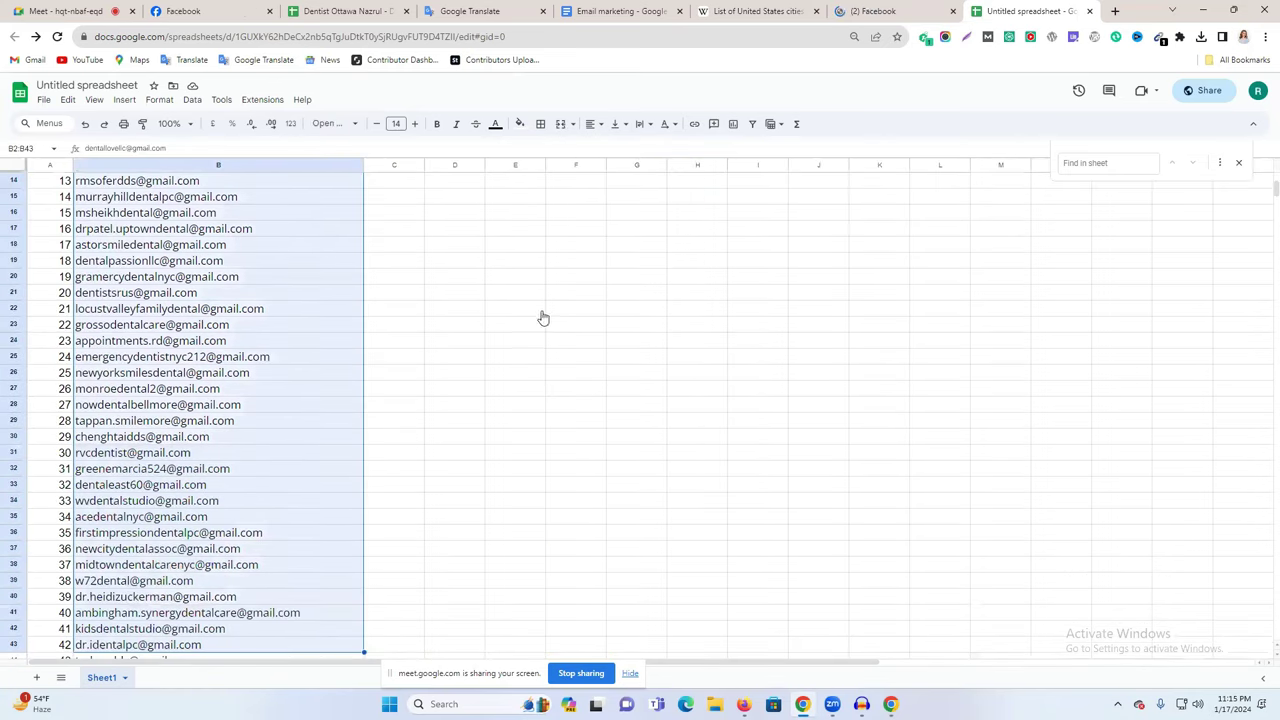
Go back to the Facebook-only Google results for dentists in Allen and examine the whole result list for Gmail addresses
{"action": "left_click", "coordinate": [866, 10]}
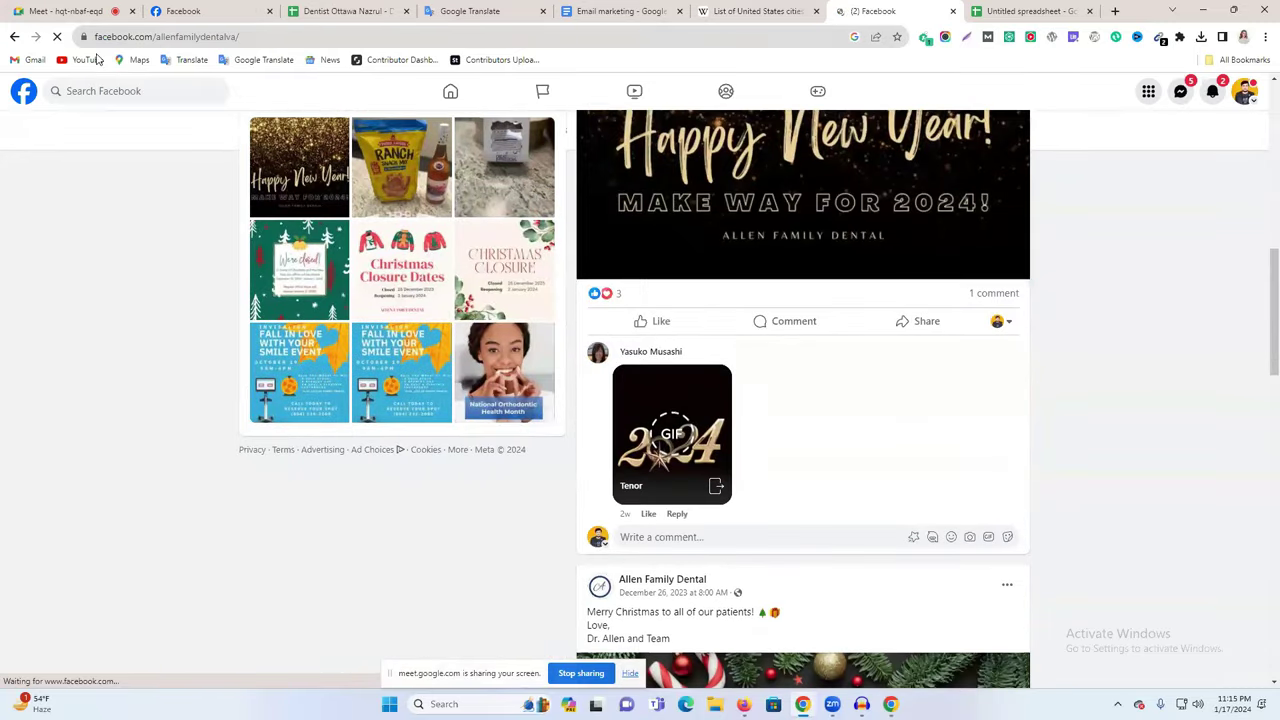
{"action": "left_click", "coordinate": [14, 36]}
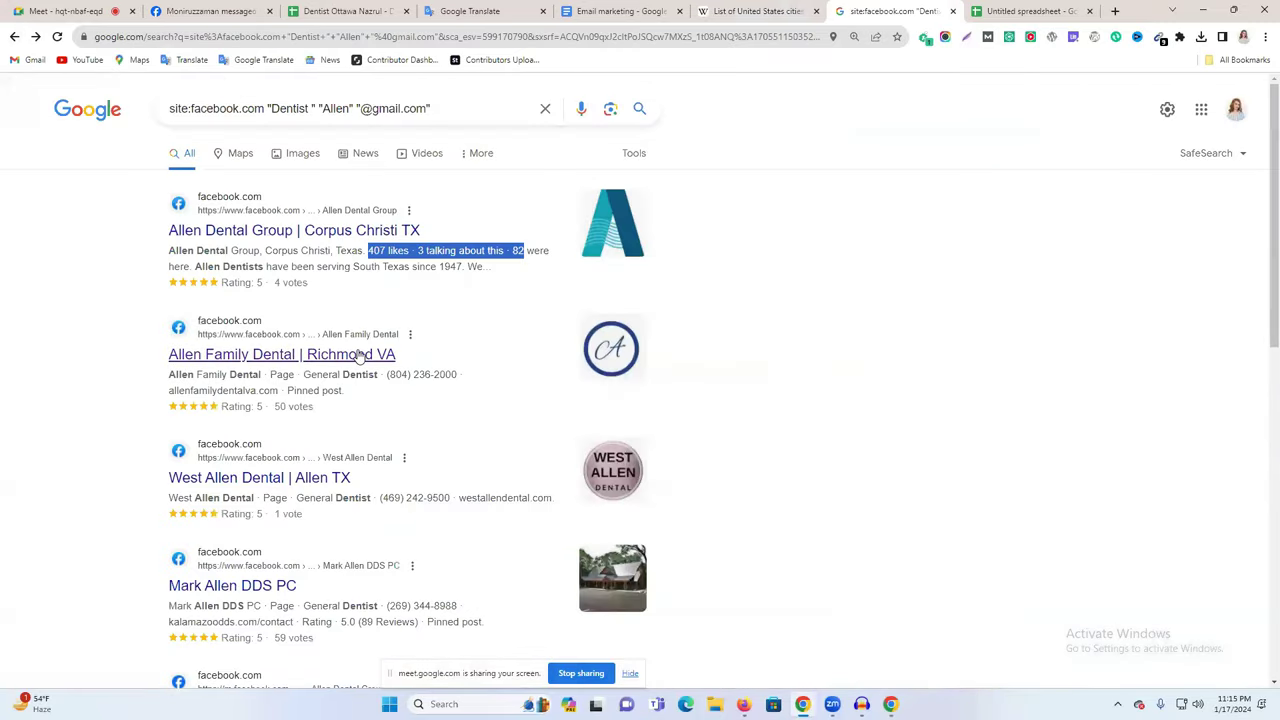
{"action": "scroll", "coordinate": [400, 323], "scroll_direction": "down", "scroll_amount": 15}
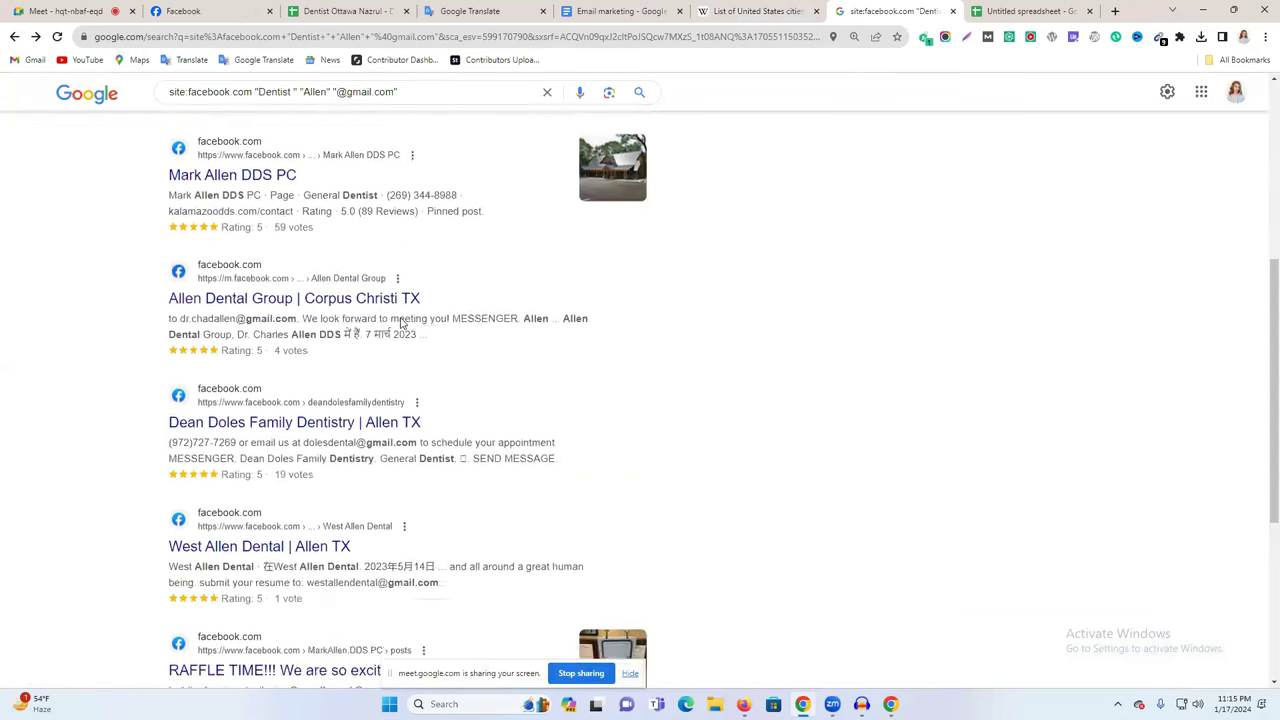
{"action": "scroll", "coordinate": [400, 323], "scroll_direction": "down", "scroll_amount": 15}
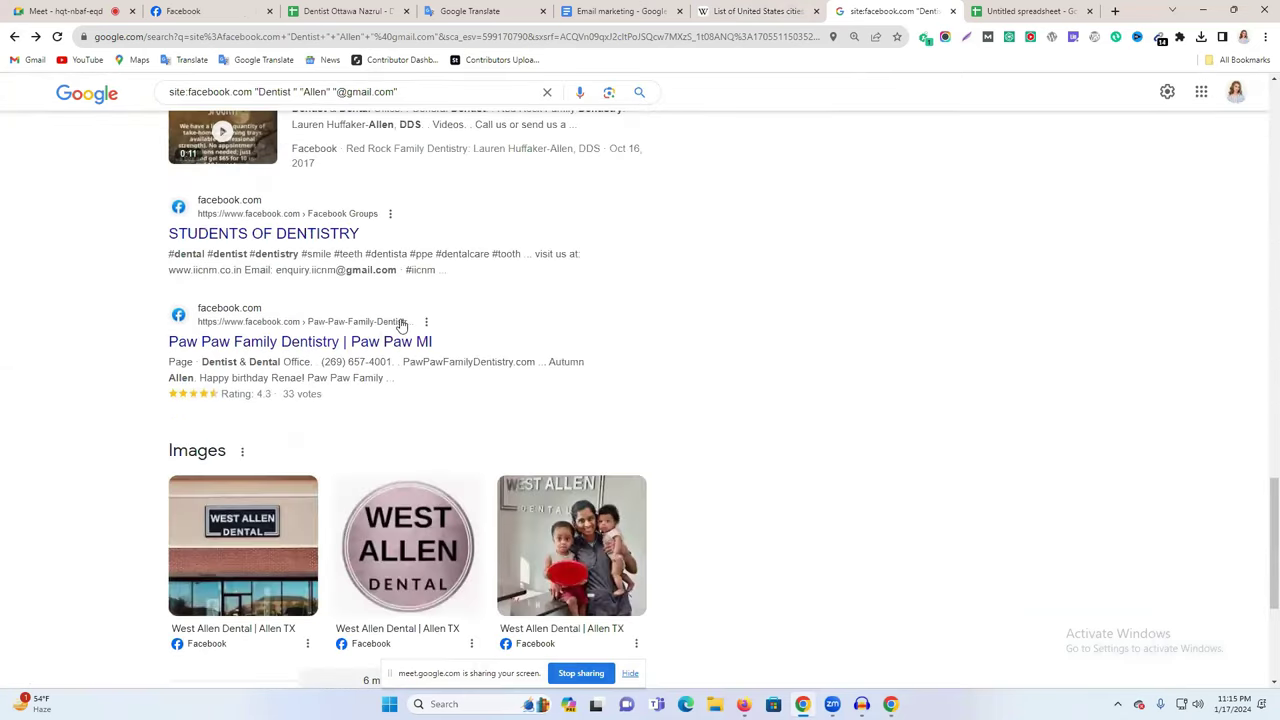
{"action": "scroll", "coordinate": [407, 332], "scroll_direction": "down", "scroll_amount": 15}
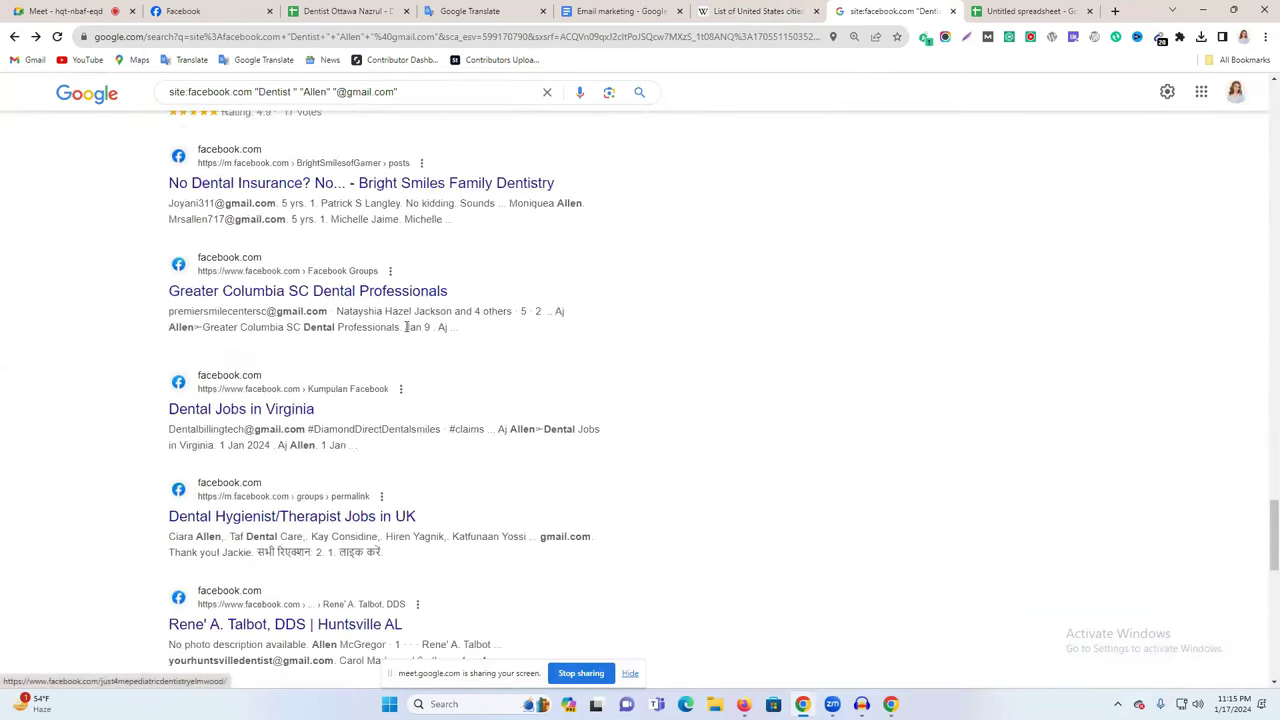
{"action": "scroll", "coordinate": [407, 332], "scroll_direction": "down", "scroll_amount": 8}
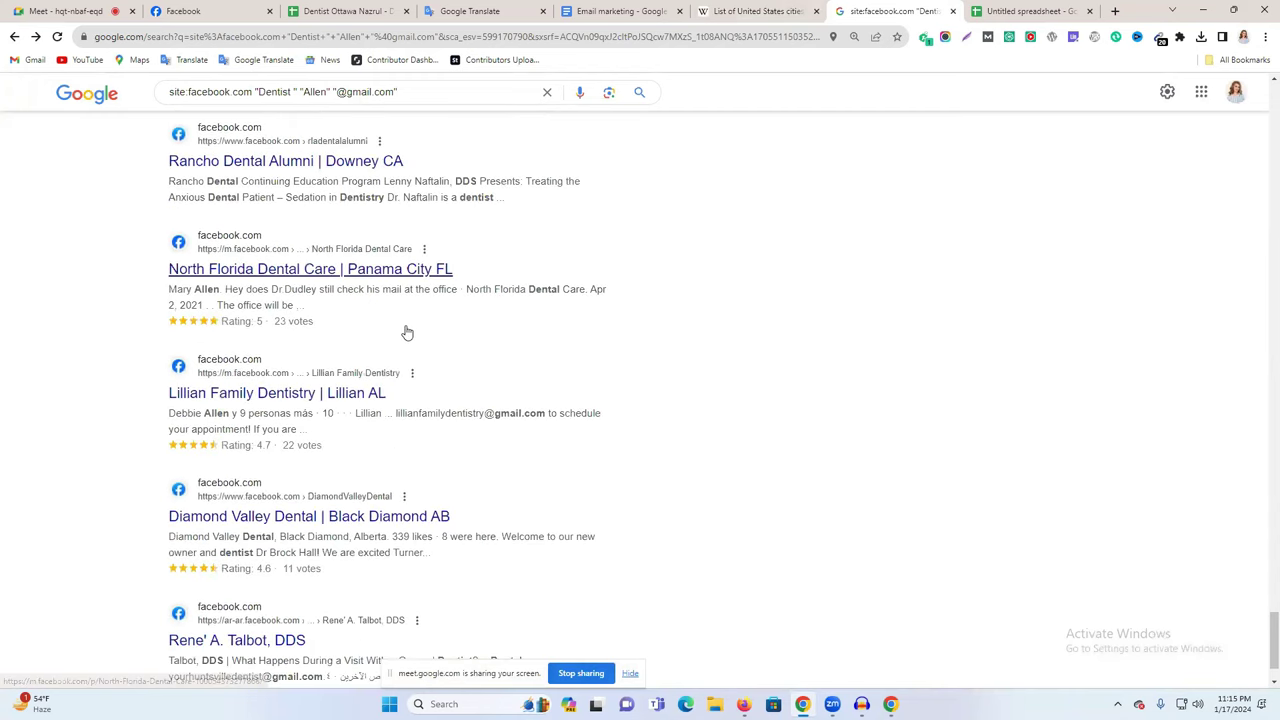
{"action": "scroll", "coordinate": [406, 326], "scroll_direction": "down", "scroll_amount": 1}
{"action": "scroll", "coordinate": [406, 328], "scroll_direction": "down", "scroll_amount": 3}
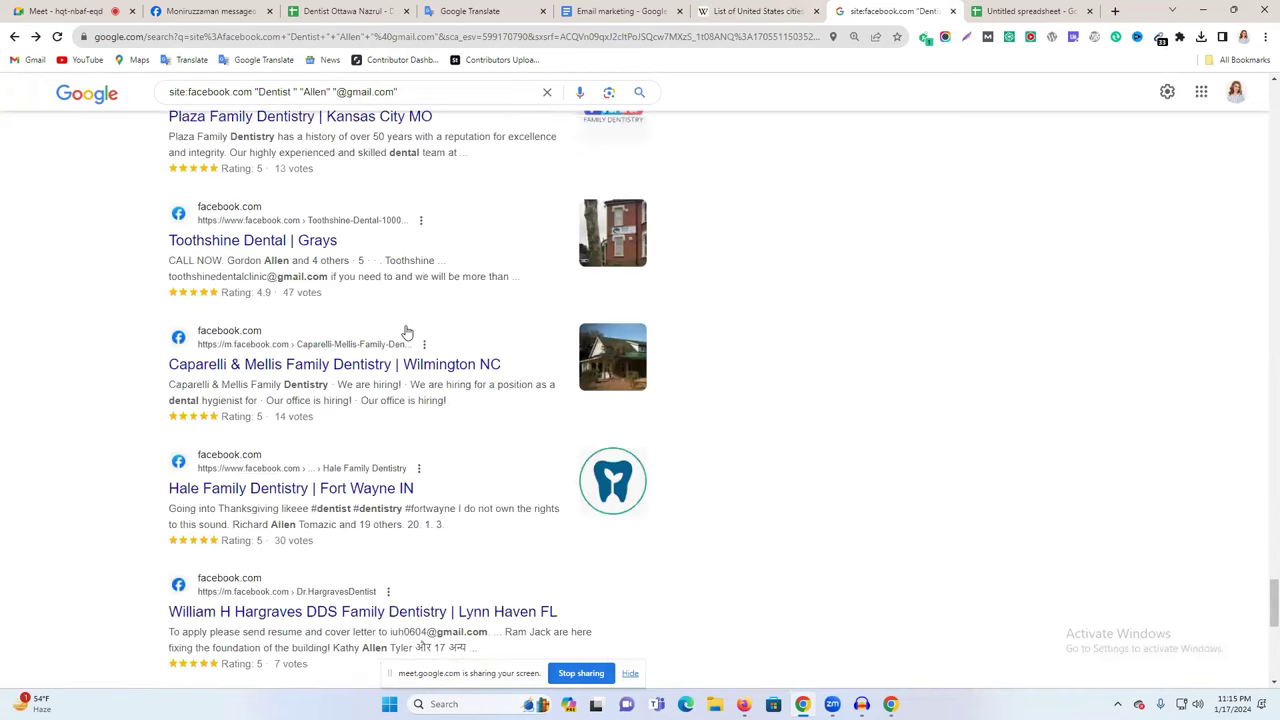
{"action": "scroll", "coordinate": [407, 332], "scroll_direction": "down", "scroll_amount": 3}
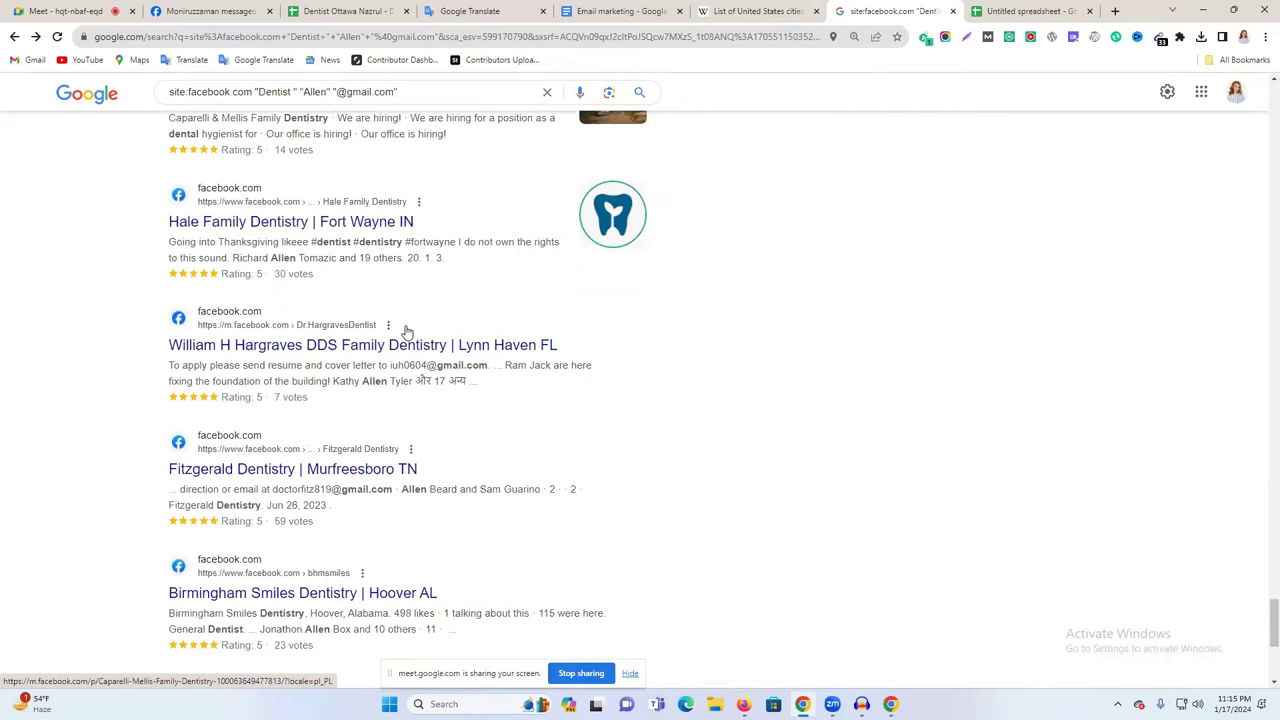
{"action": "scroll", "coordinate": [407, 328], "scroll_direction": "down", "scroll_amount": 4}
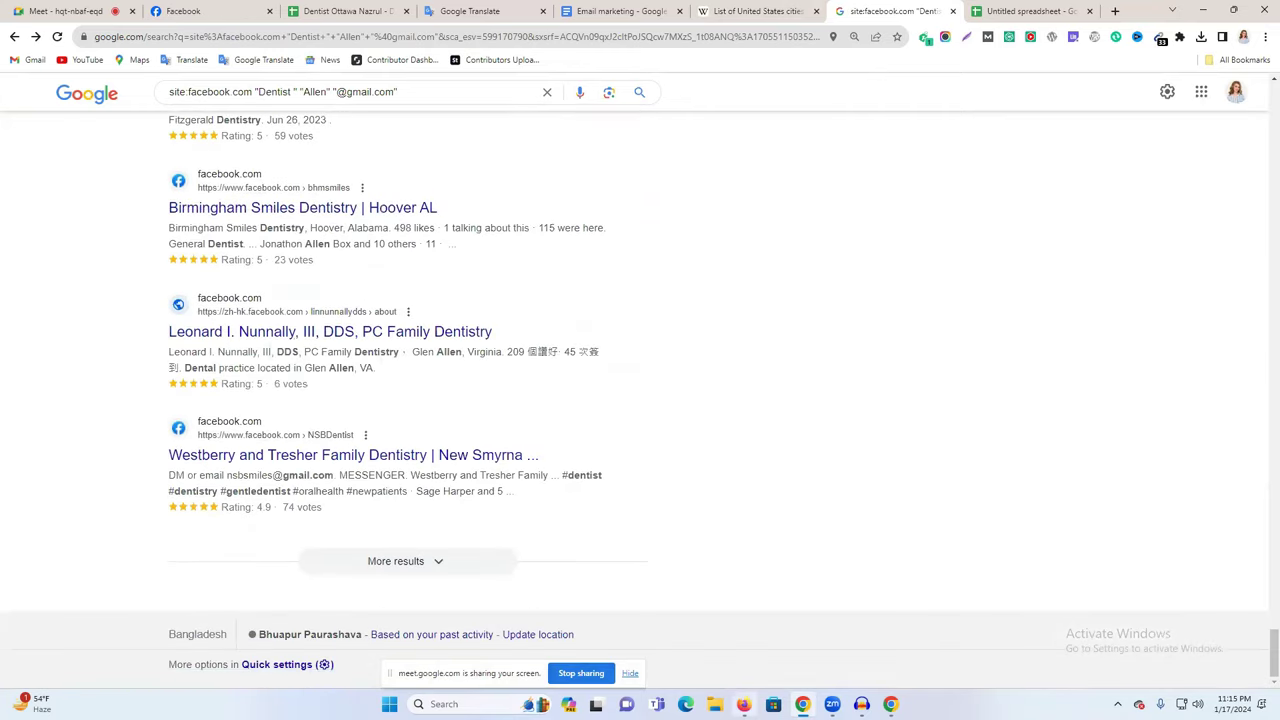
Switch to Fiverr in Firefox, rerun the search for email list building and review the offered gigs and their starting prices
{"action": "left_click", "coordinate": [744, 704]}
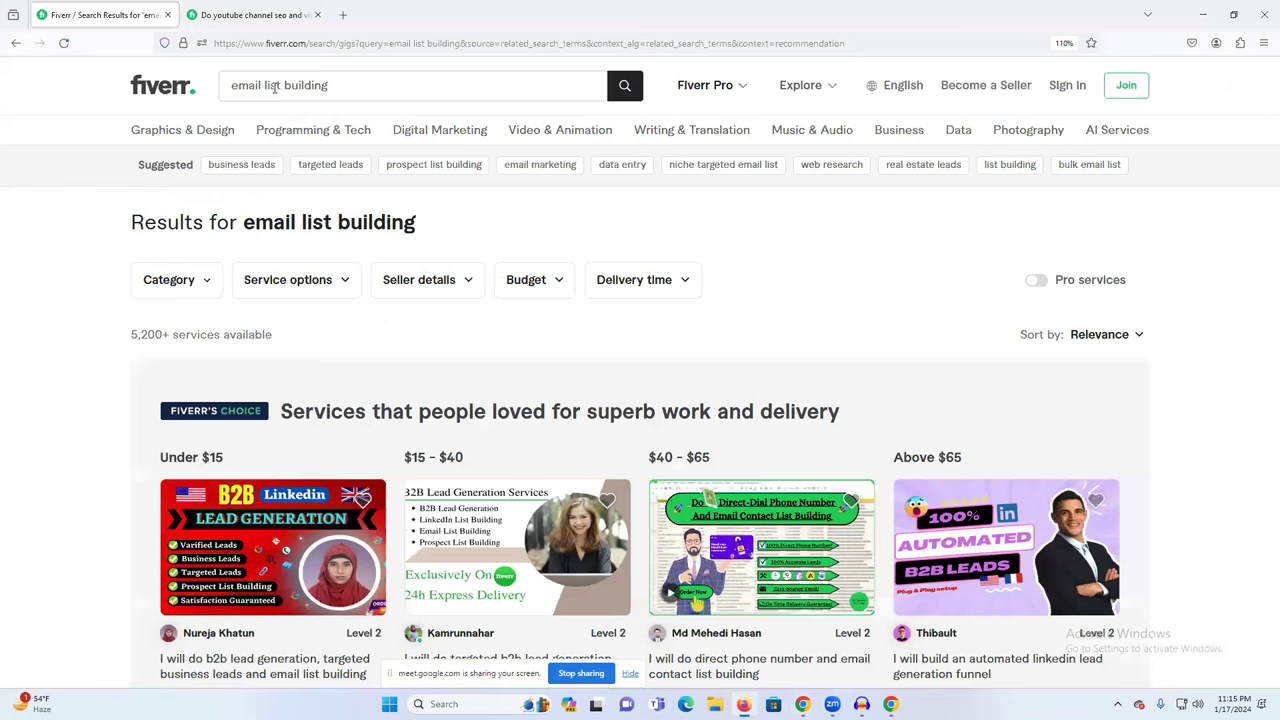
{"action": "left_click", "coordinate": [624, 88]}
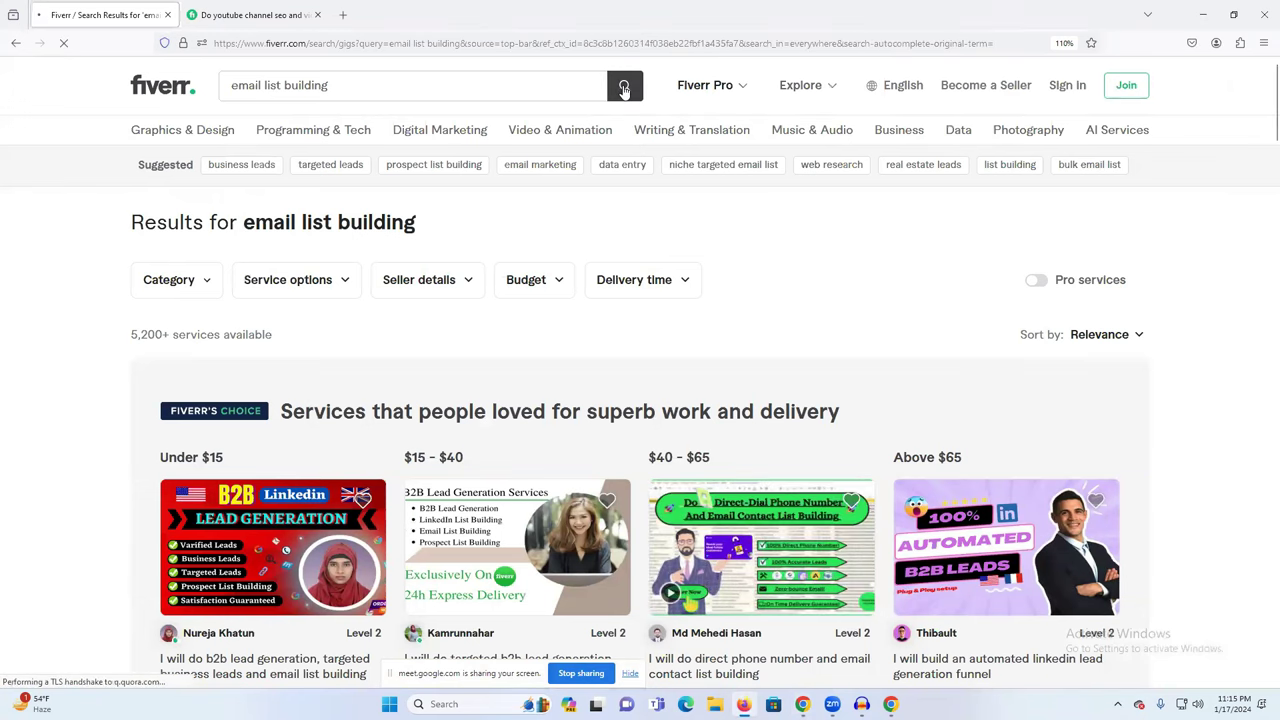
{"action": "left_click_drag", "start_coordinate": [129, 337], "coordinate": [388, 338]}
{"action": "scroll", "coordinate": [257, 363], "scroll_direction": "down", "scroll_amount": 4}
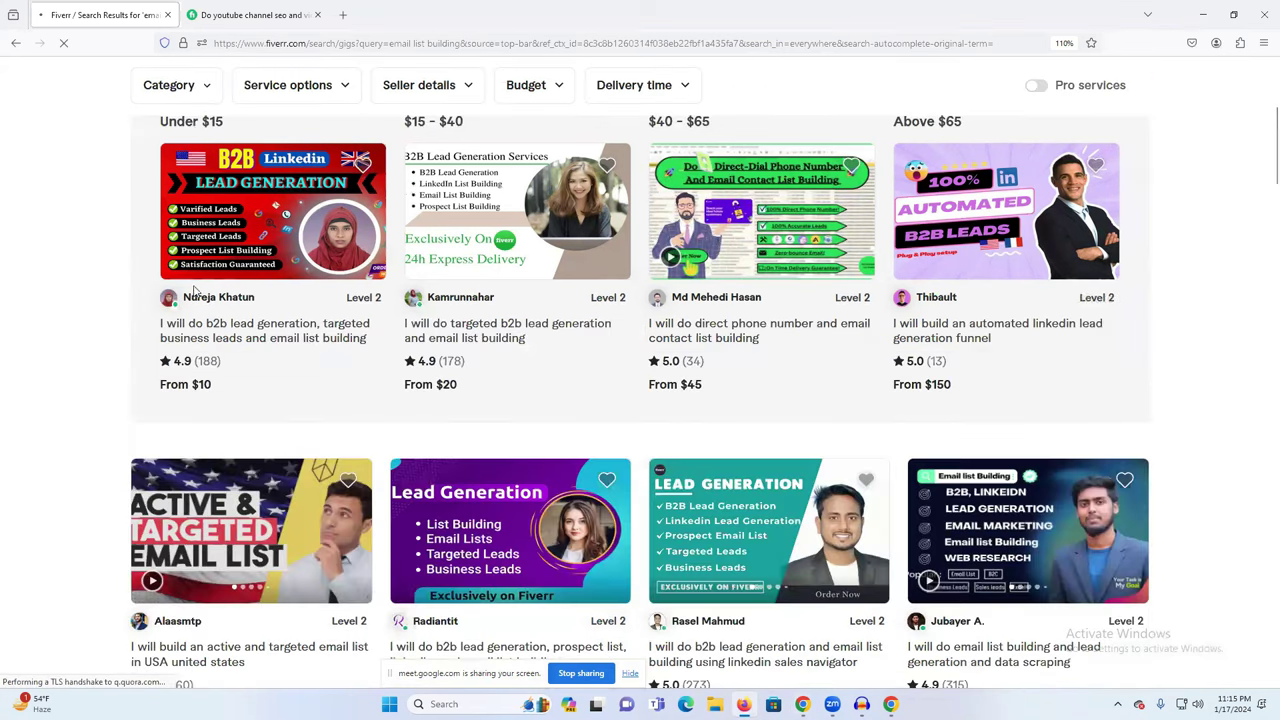
{"action": "scroll", "coordinate": [200, 300], "scroll_direction": "down", "scroll_amount": 1}
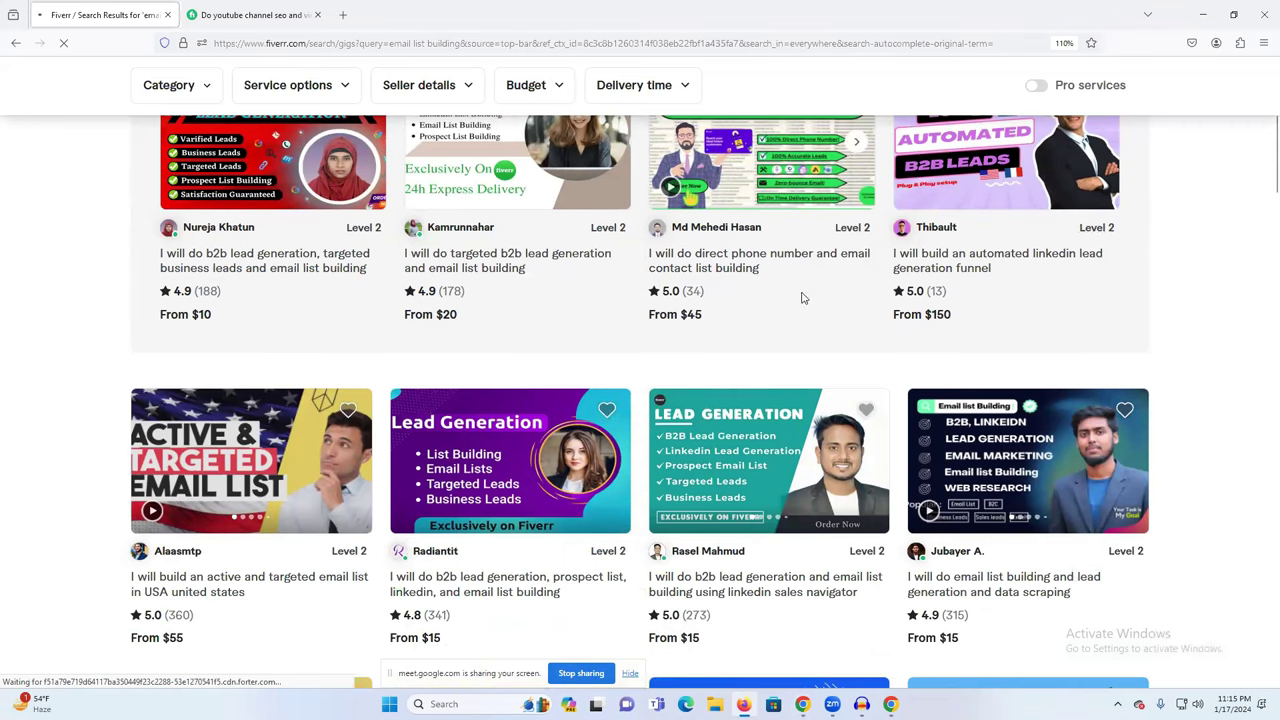
{"action": "scroll", "coordinate": [481, 264], "scroll_direction": "down", "scroll_amount": 2}
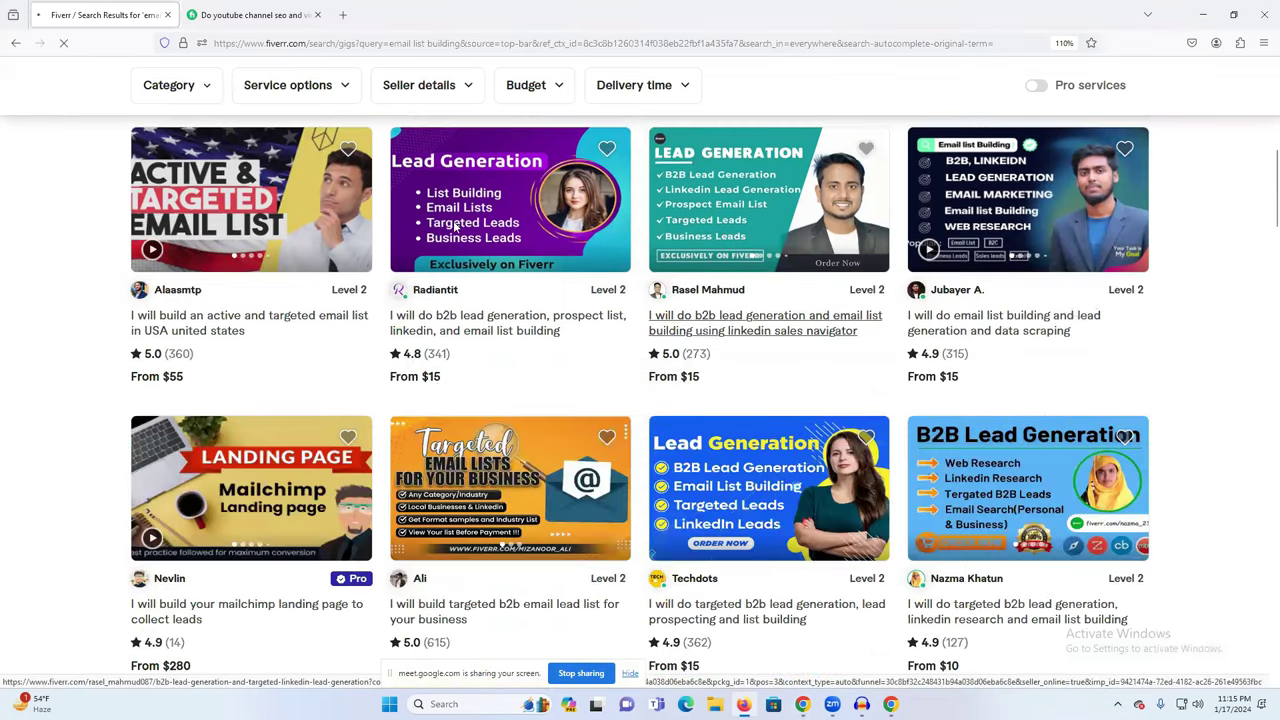
{"action": "scroll", "coordinate": [454, 228], "scroll_direction": "down", "scroll_amount": 1}
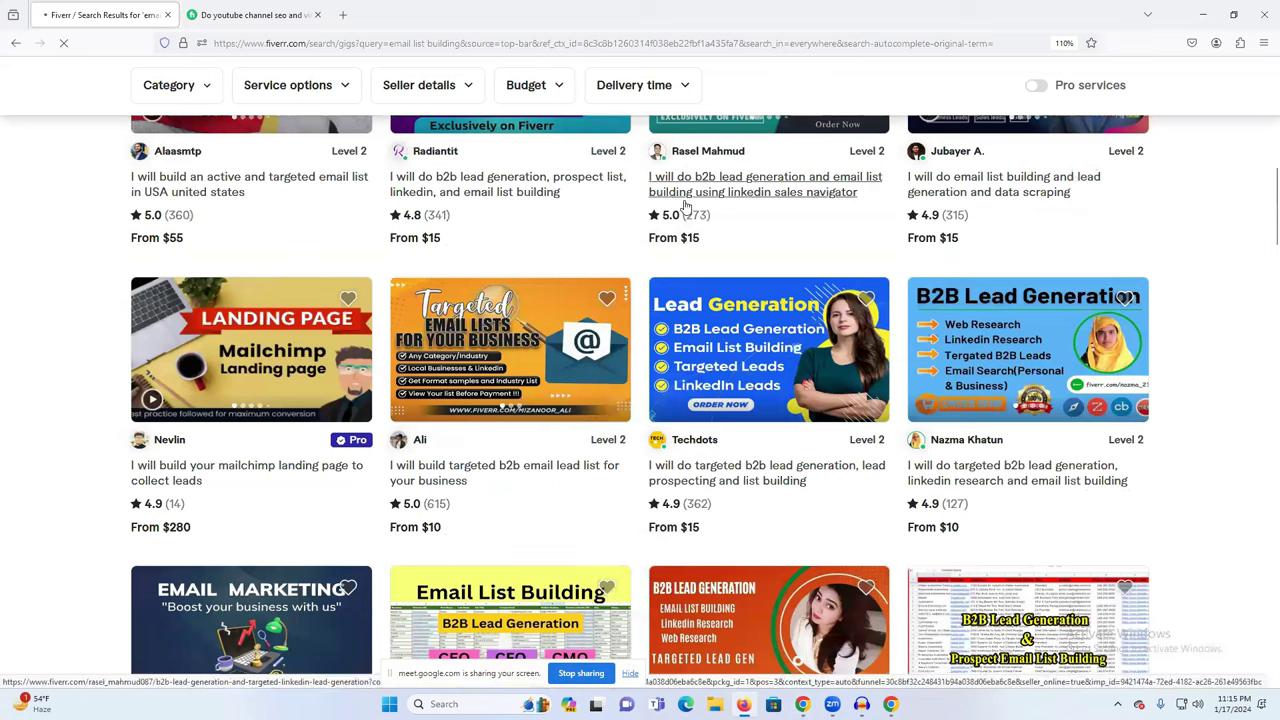
Open the gig for email list building, lead generation and data scraping in a new tab and check its Basic package's leads and price
{"action": "right_click", "coordinate": [935, 185]}
{"action": "left_click", "coordinate": [955, 195]}
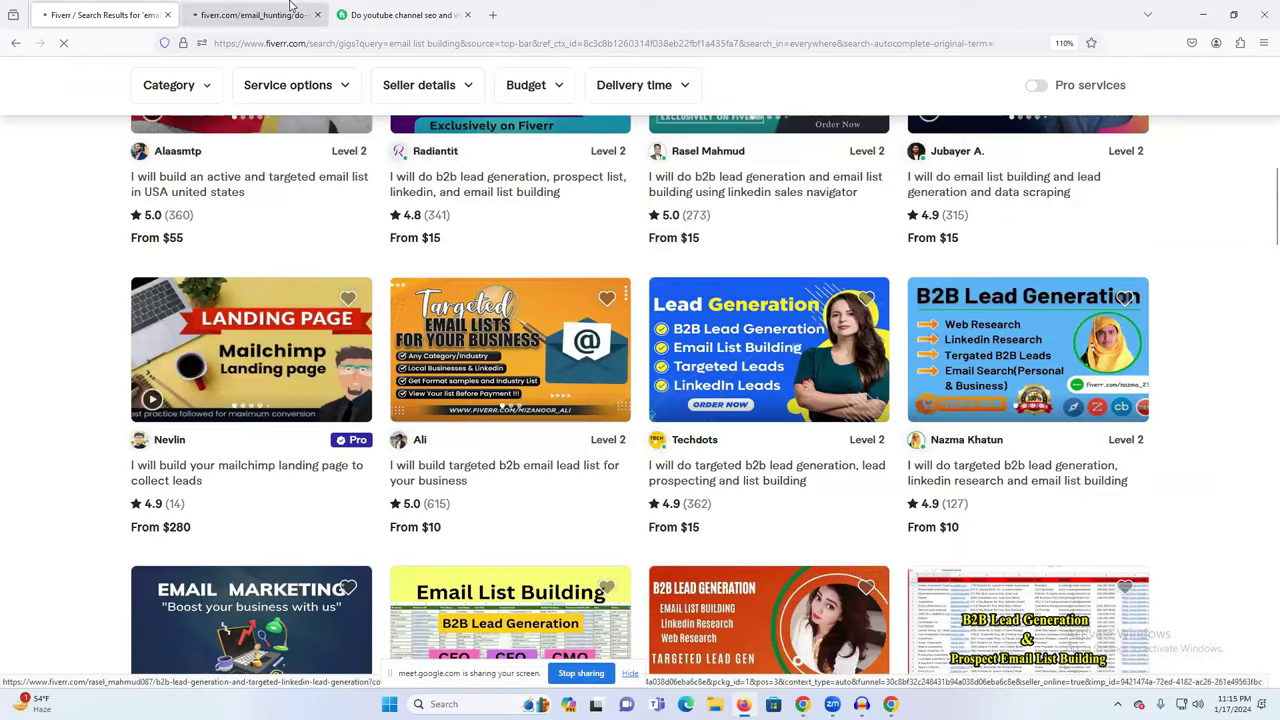
{"action": "left_click", "coordinate": [290, 6]}
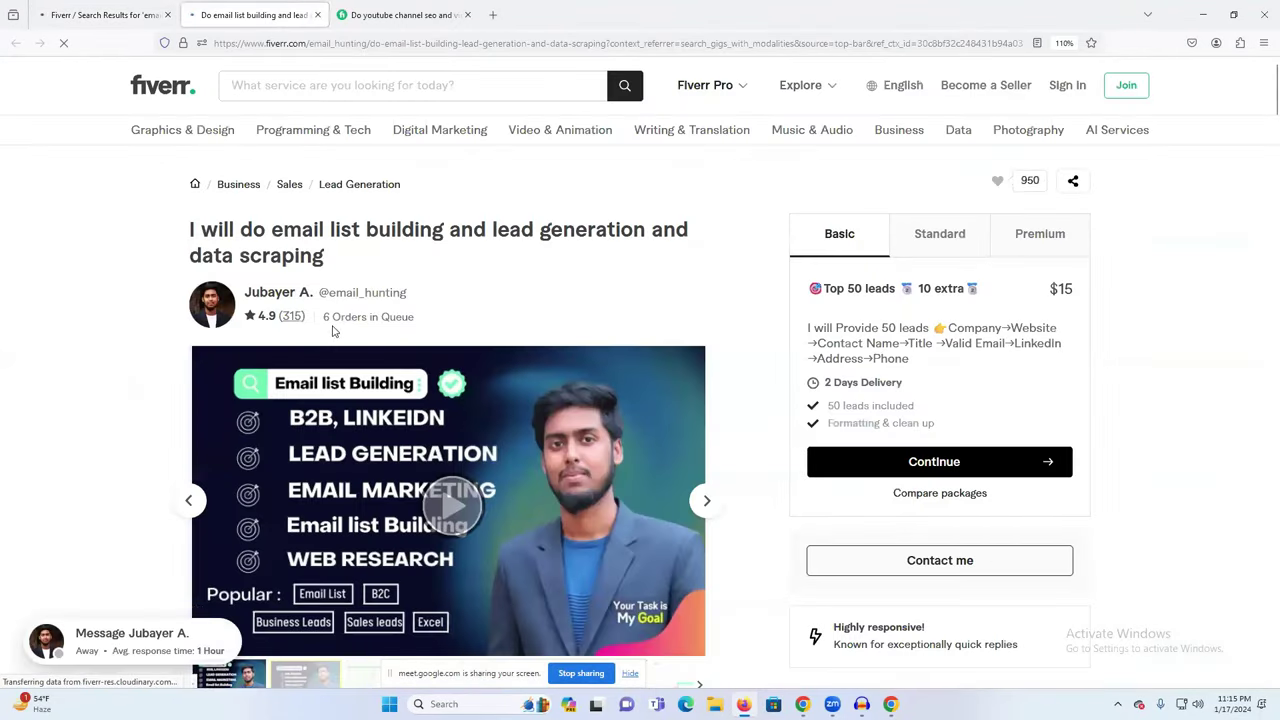
{"action": "left_click_drag", "start_coordinate": [855, 288], "coordinate": [891, 288]}
{"action": "left_click_drag", "start_coordinate": [980, 289], "coordinate": [923, 289]}
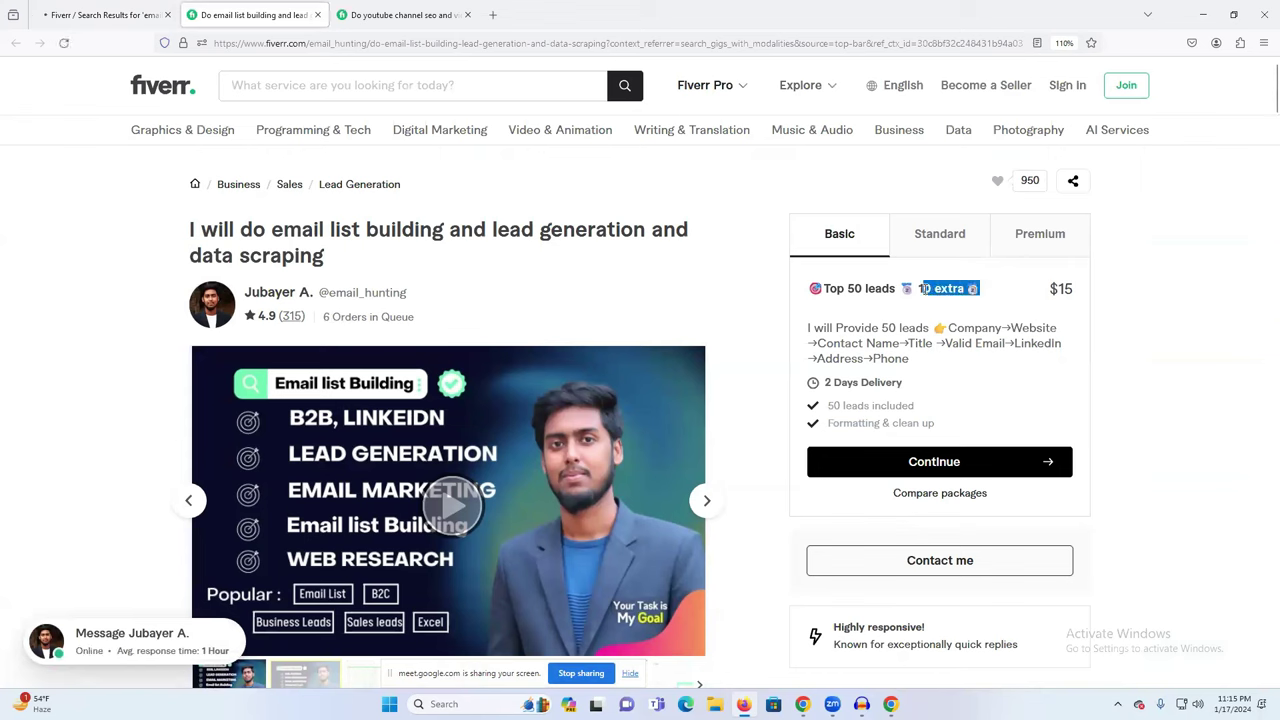
{"action": "left_click", "coordinate": [1071, 289]}
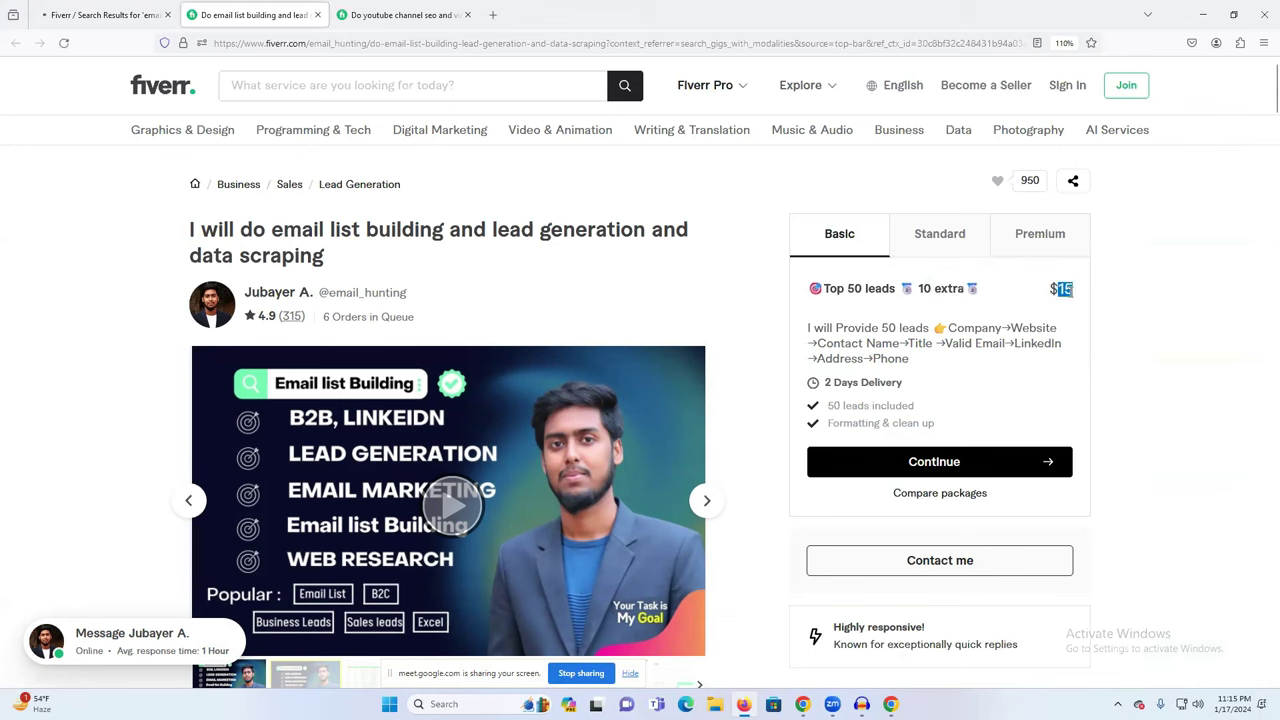
Show the gig's Standard package and examine its lead quantity and the contact details it promises
{"action": "left_click", "coordinate": [940, 234]}
{"action": "triple_click", "coordinate": [843, 290]}
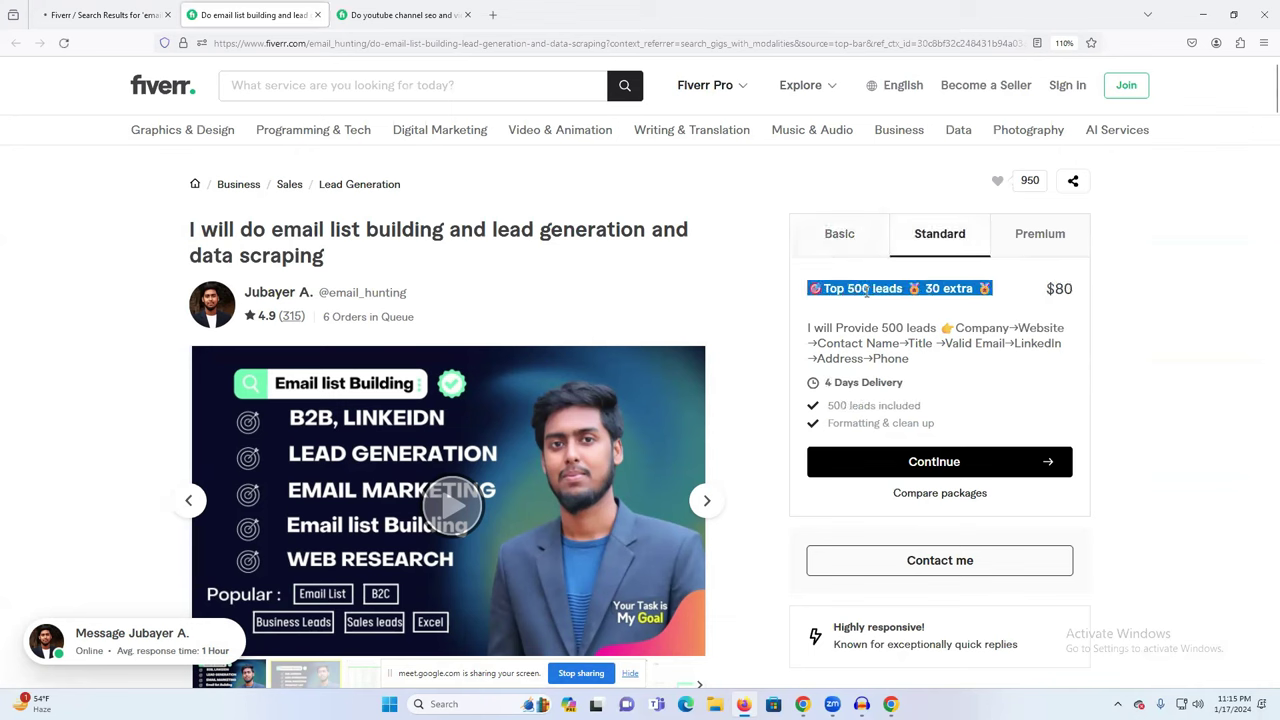
{"action": "left_click_drag", "start_coordinate": [855, 332], "coordinate": [1022, 372]}
{"action": "left_click", "coordinate": [957, 328]}
{"action": "left_click", "coordinate": [1062, 373]}
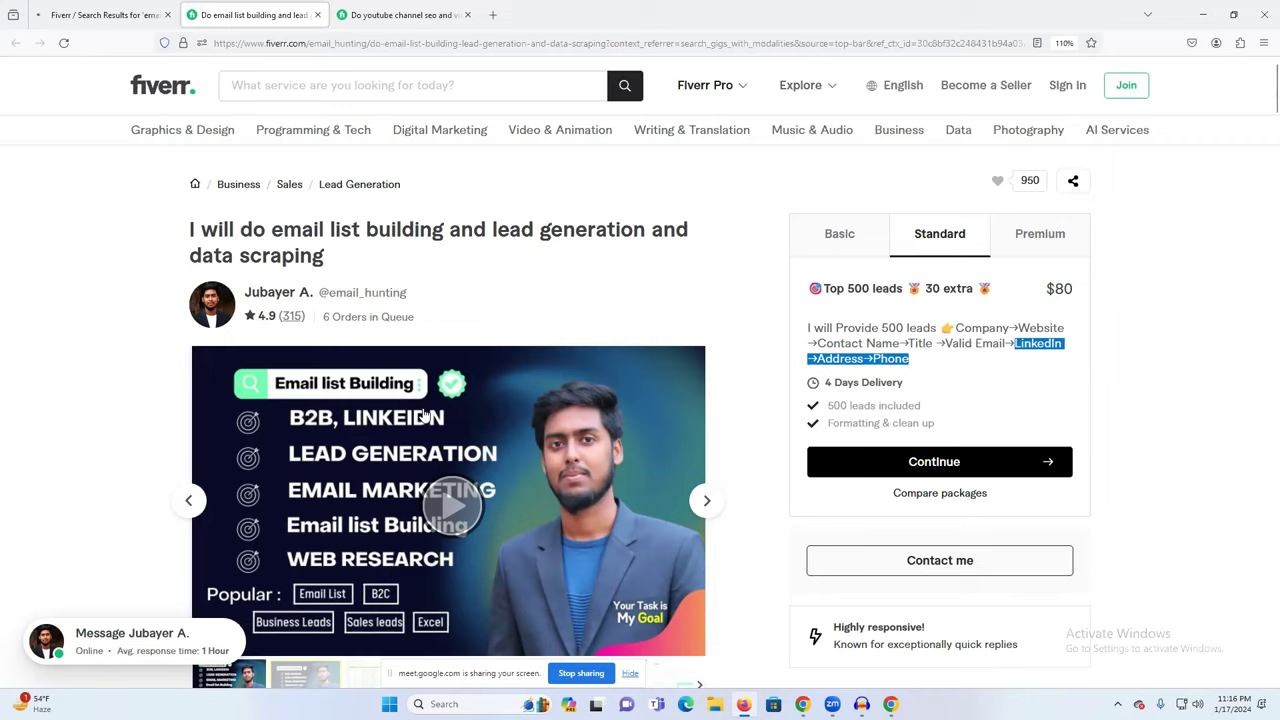
Read through the gig's reviews and description, and highlight the words about lead generation in its title
{"action": "scroll", "coordinate": [430, 410], "scroll_direction": "down", "scroll_amount": 3}
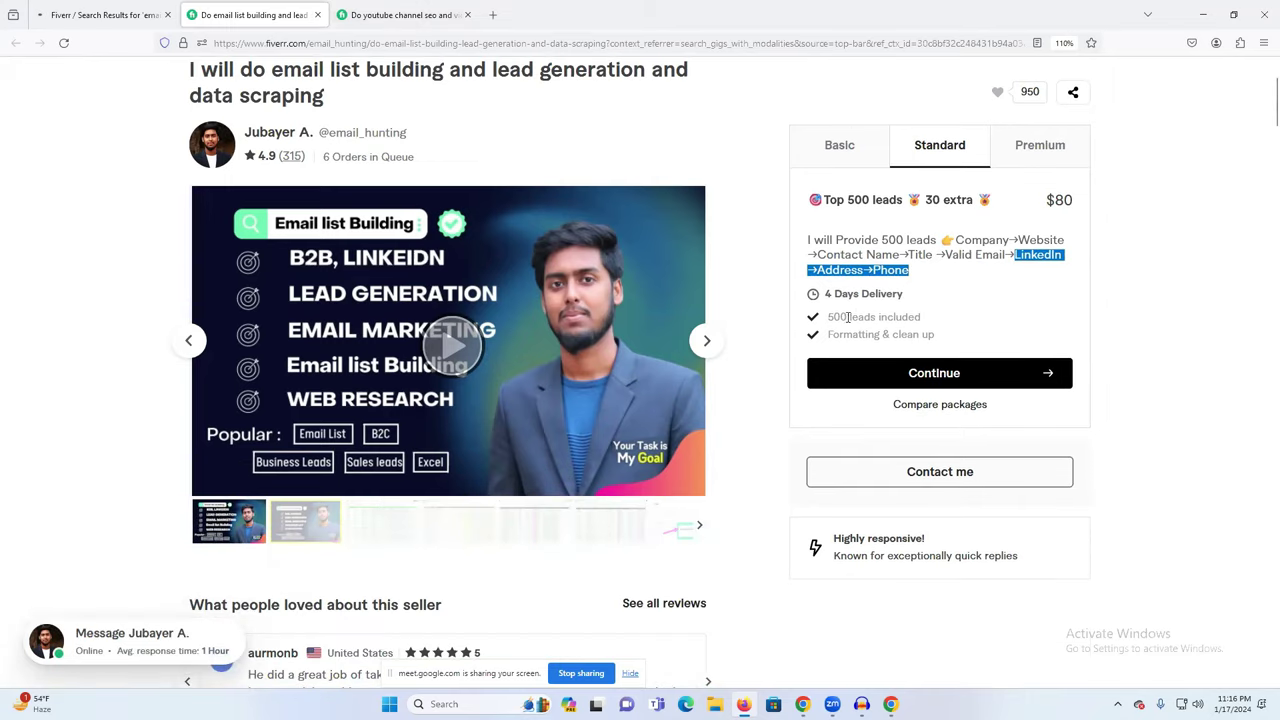
{"action": "scroll", "coordinate": [686, 271], "scroll_direction": "down", "scroll_amount": 10}
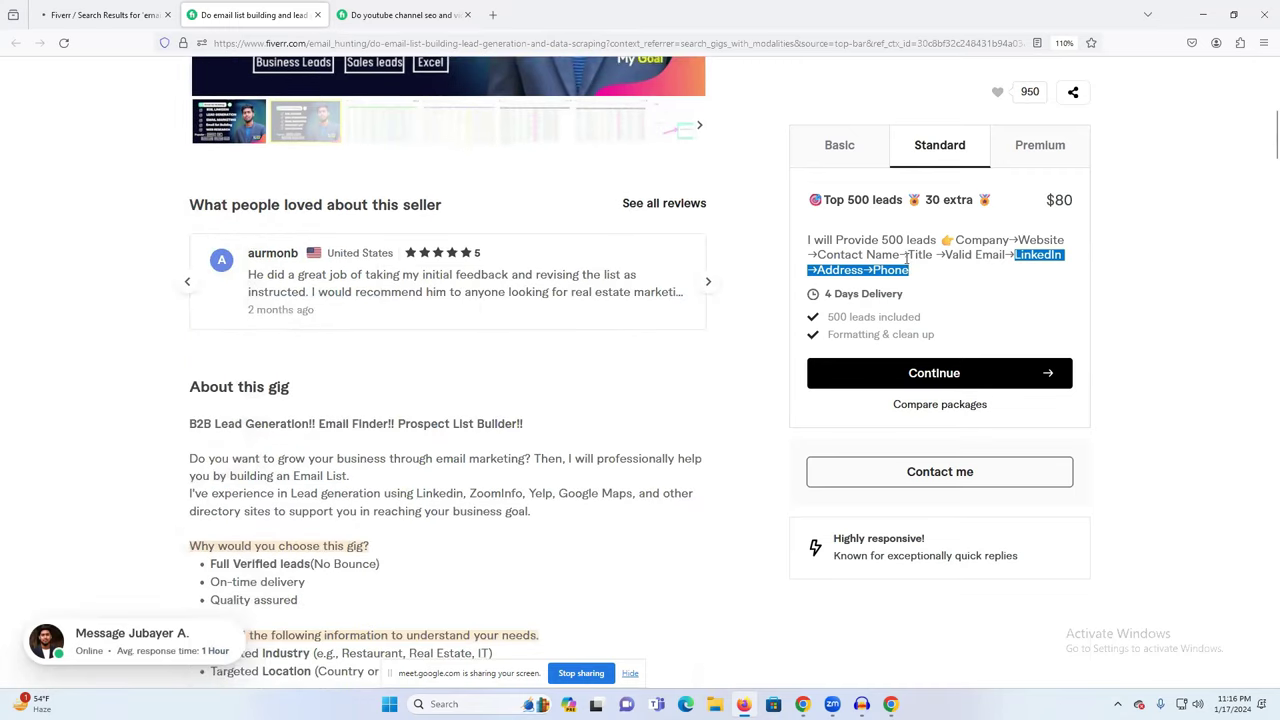
{"action": "scroll", "coordinate": [616, 271], "scroll_direction": "up", "scroll_amount": 10}
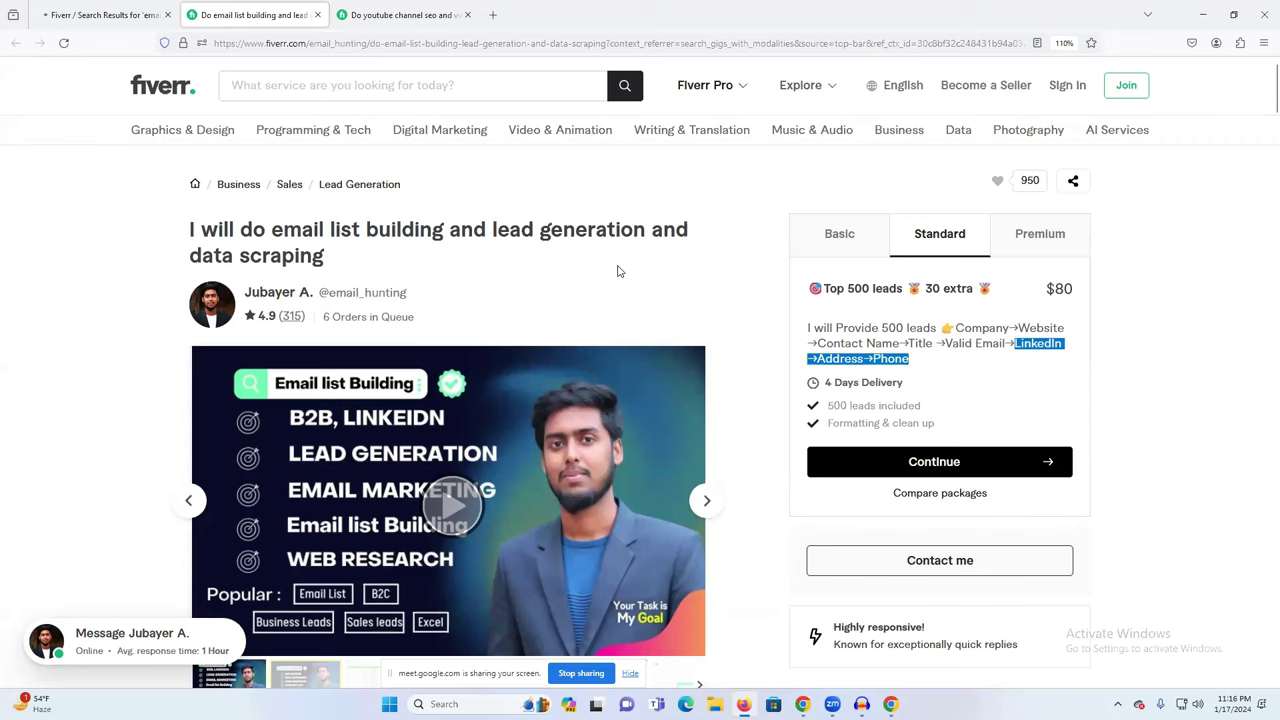
{"action": "left_click_drag", "start_coordinate": [504, 225], "coordinate": [651, 230]}
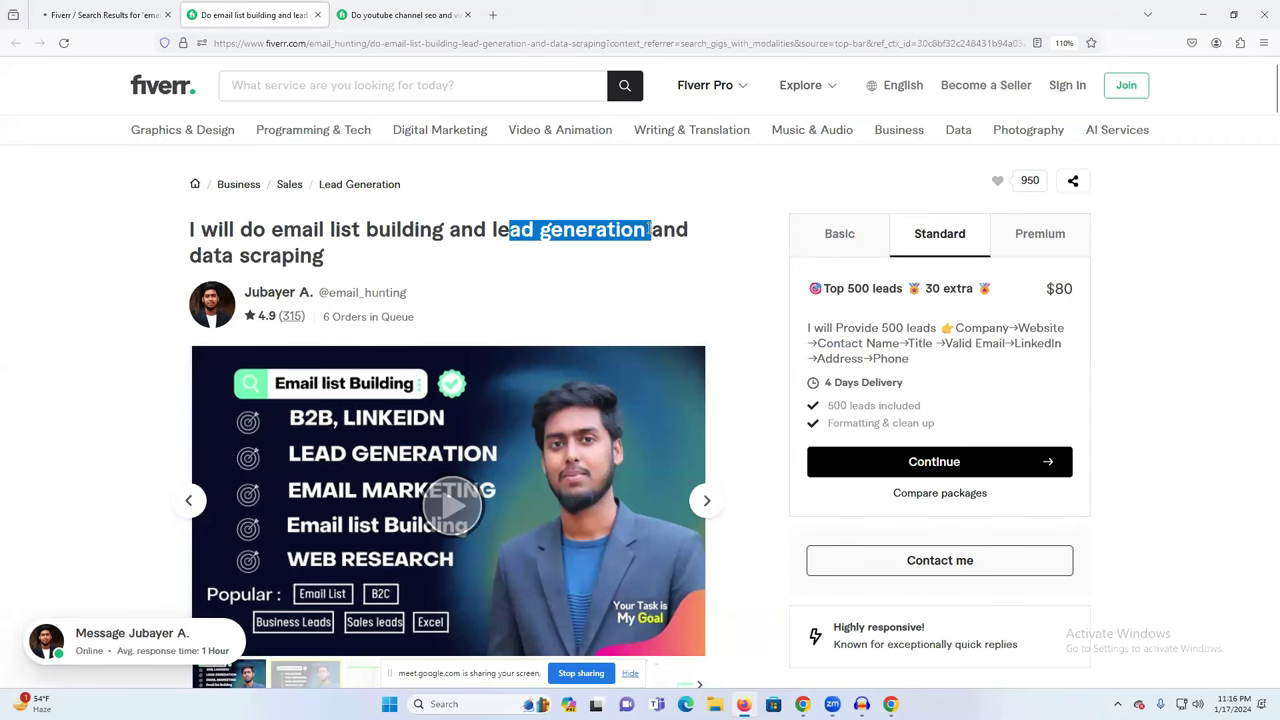
Return to the Fiverr search results and open the gig "I will build niche targeted email list" in a new tab
{"action": "left_click", "coordinate": [153, 6]}
{"action": "scroll", "coordinate": [1052, 398], "scroll_direction": "down", "scroll_amount": 2}
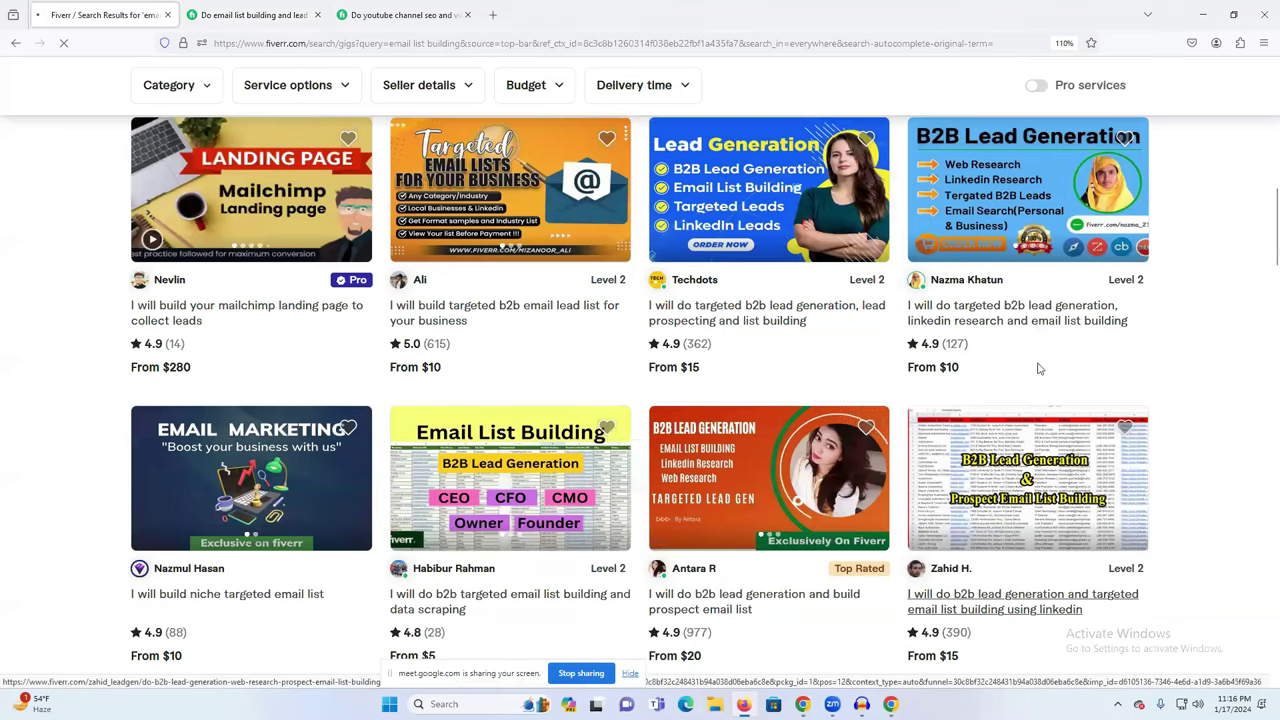
{"action": "scroll", "coordinate": [992, 336], "scroll_direction": "down", "scroll_amount": 3}
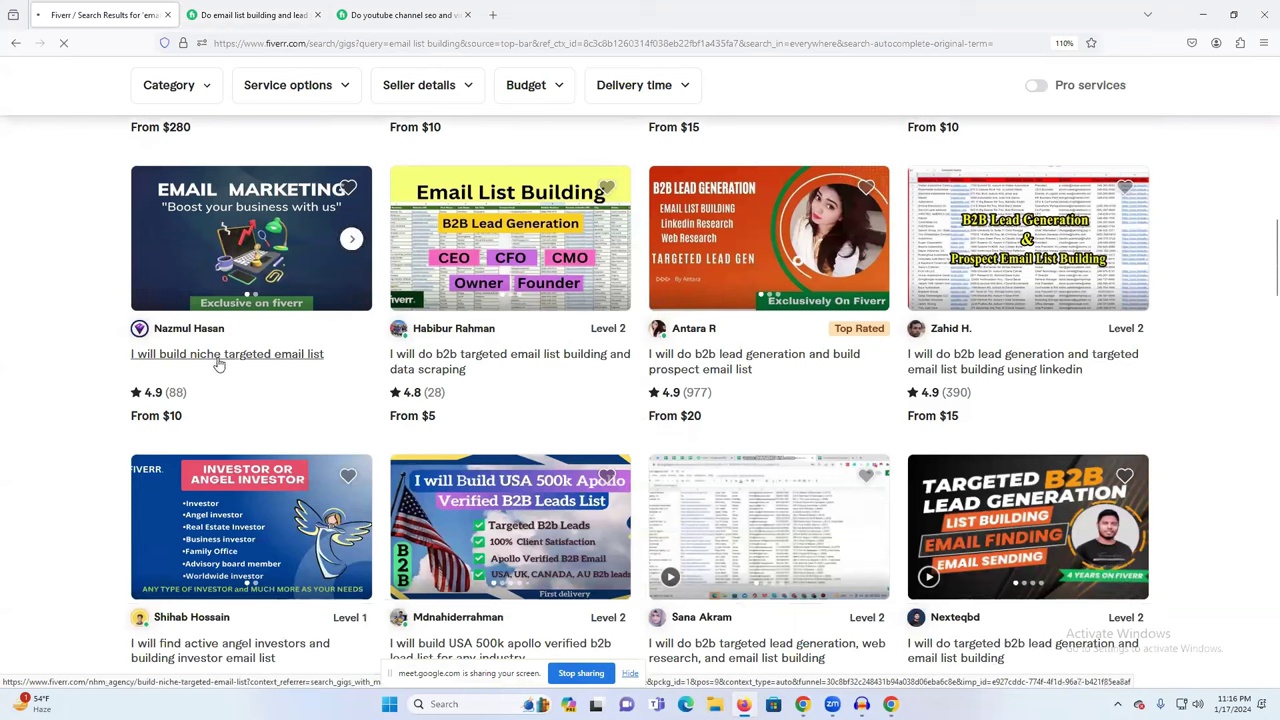
{"action": "right_click", "coordinate": [258, 378]}
{"action": "left_click", "coordinate": [285, 389]}
{"action": "left_click", "coordinate": [255, 14]}
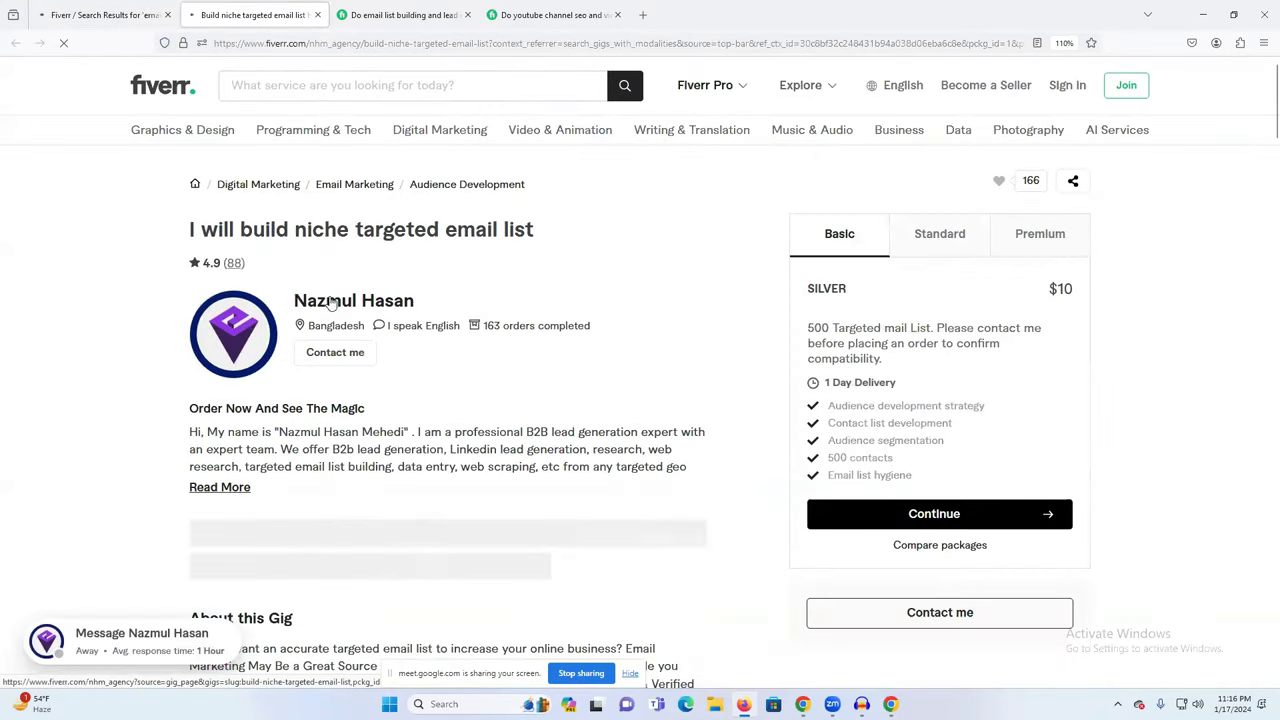
Look over the niche targeted email list gig and highlight the "500 Targeted mail List" offer in its Basic package
{"action": "scroll", "coordinate": [340, 345], "scroll_direction": "down", "scroll_amount": 3}
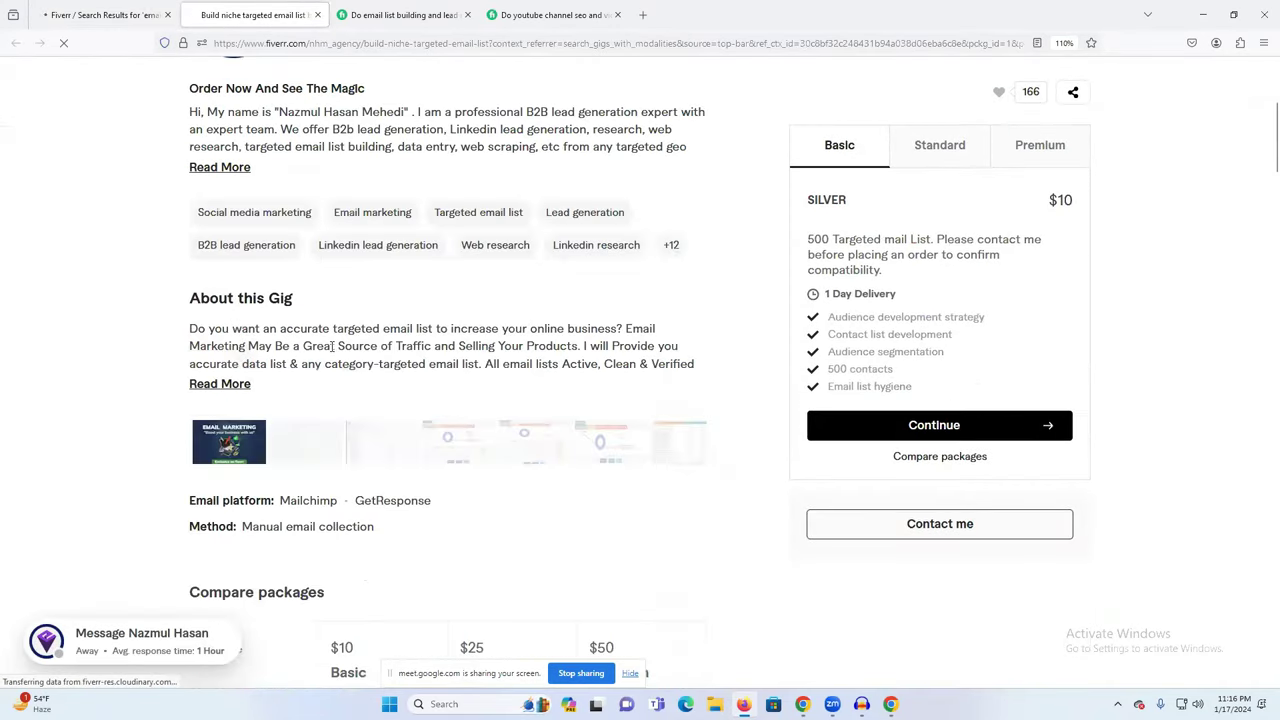
{"action": "scroll", "coordinate": [897, 330], "scroll_direction": "up", "scroll_amount": 2}
{"action": "double_click", "coordinate": [829, 252]}
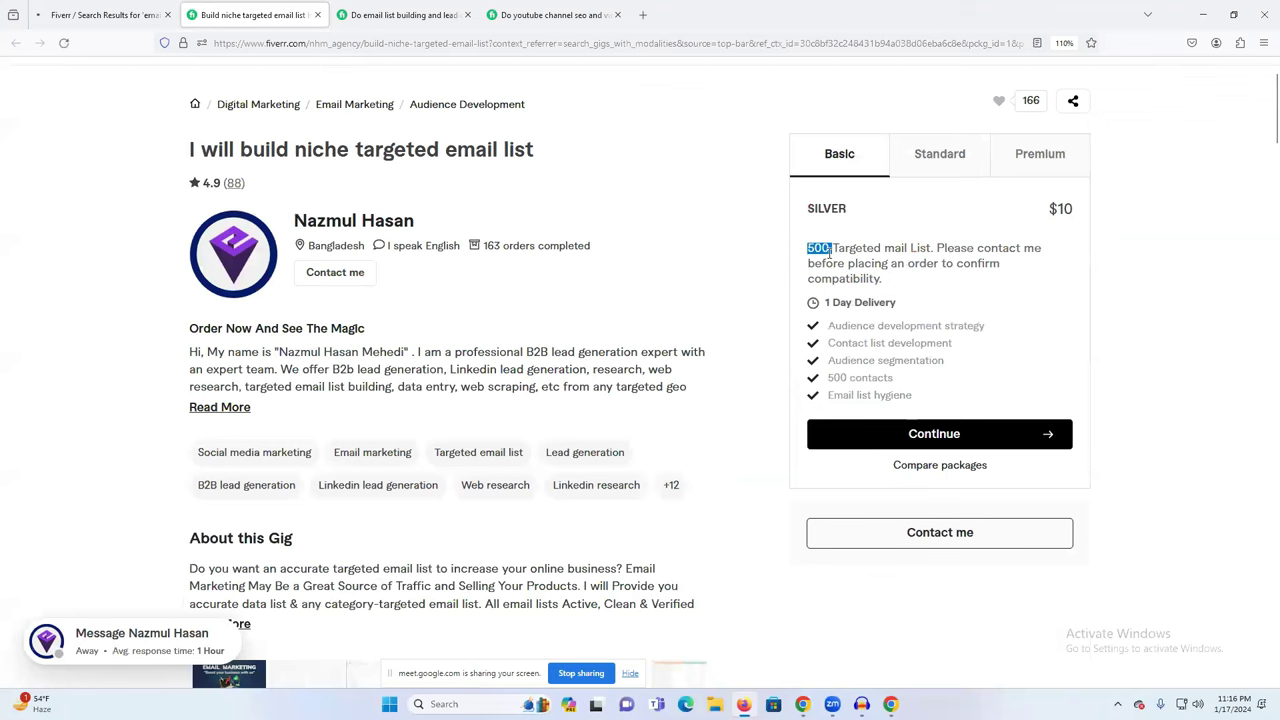
{"action": "double_click", "coordinate": [940, 255]}
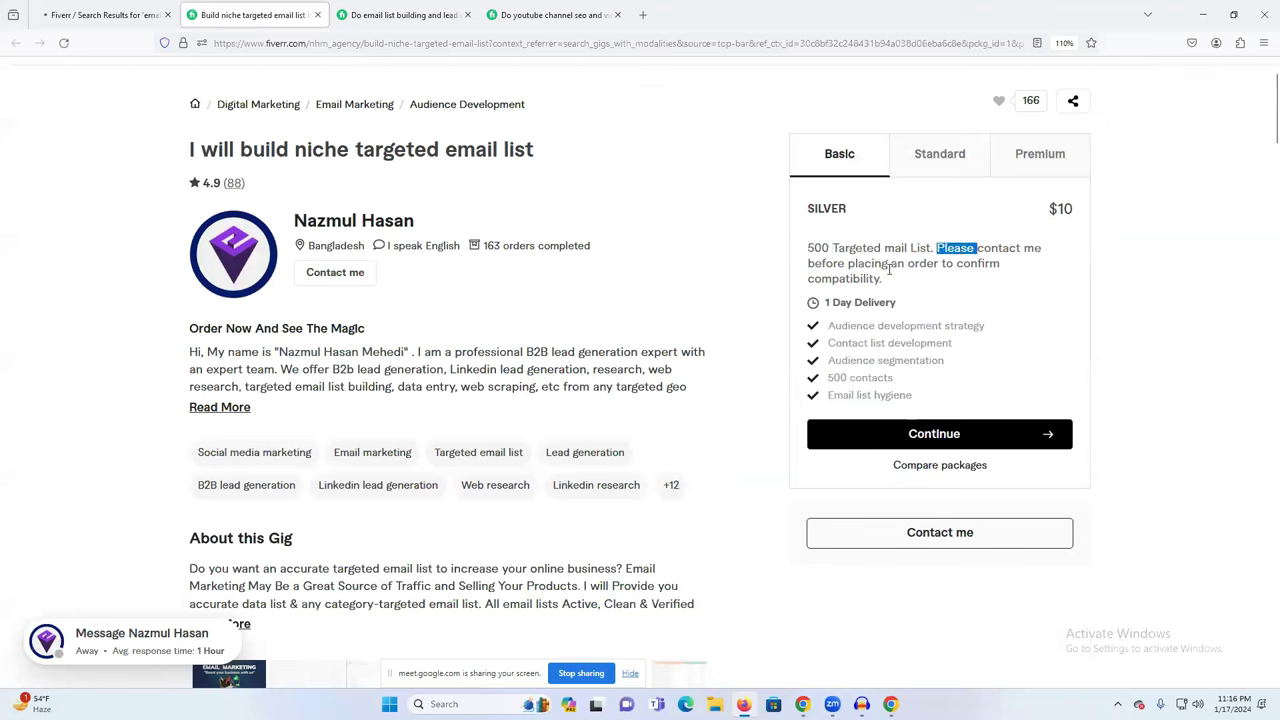
{"action": "left_click_drag", "start_coordinate": [925, 264], "coordinate": [933, 268]}
{"action": "left_click_drag", "start_coordinate": [810, 250], "coordinate": [930, 249]}
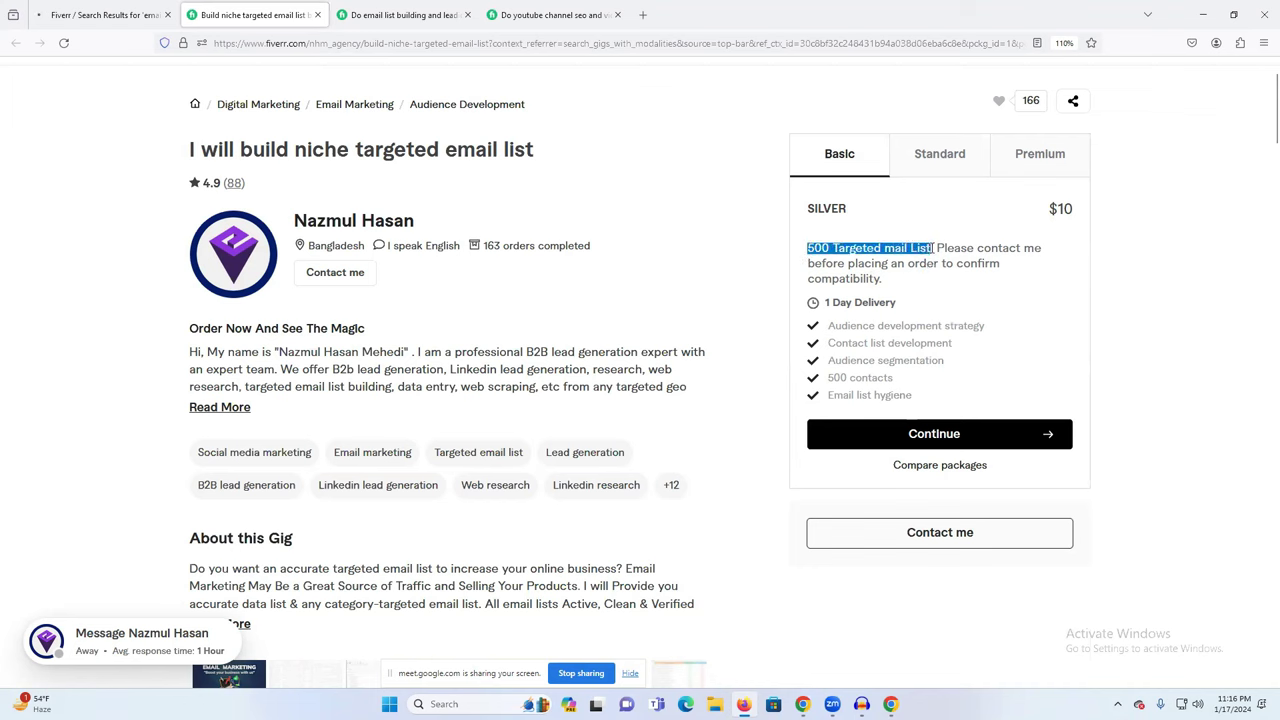
Copy the gig's "Targeted email list" tag and run a Fiverr search for it
{"action": "left_click_drag", "start_coordinate": [437, 452], "coordinate": [522, 452]}
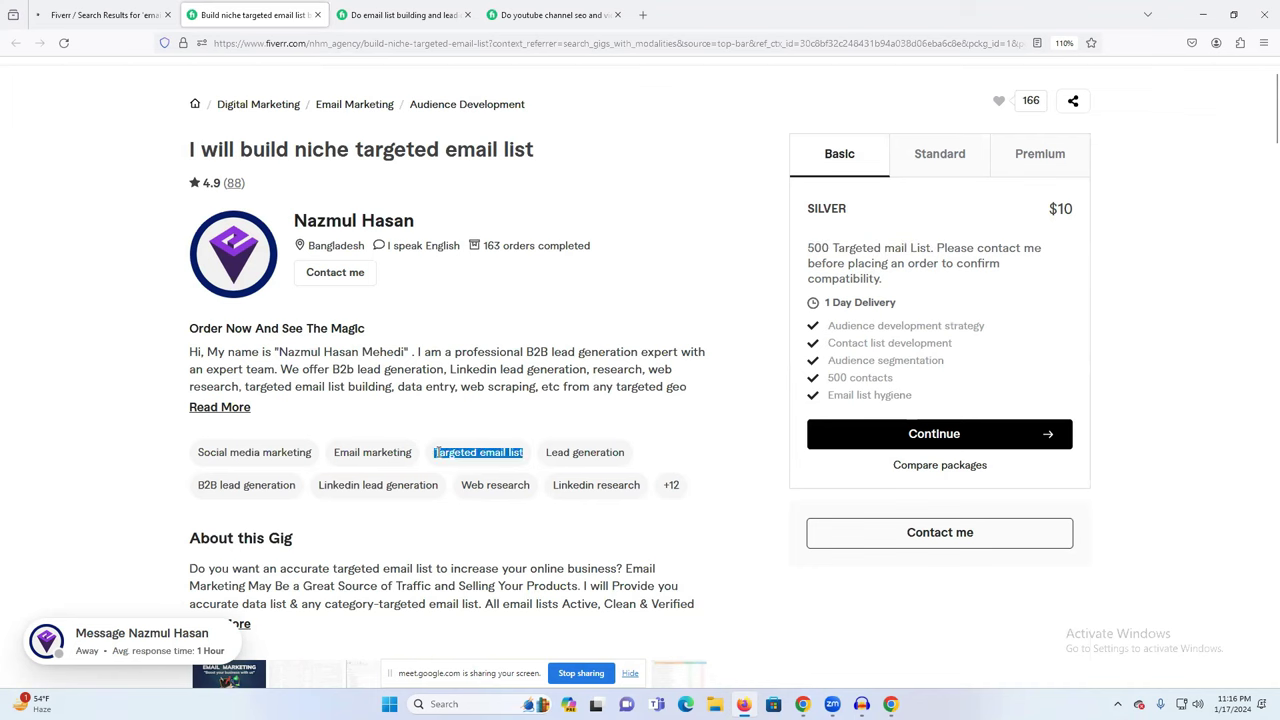
{"action": "right_click", "coordinate": [440, 457]}
{"action": "left_click", "coordinate": [458, 468]}
{"action": "scroll", "coordinate": [400, 310], "scroll_direction": "up", "scroll_amount": 2}
{"action": "left_click", "coordinate": [285, 80]}
{"action": "right_click", "coordinate": [290, 85]}
{"action": "left_click", "coordinate": [338, 178]}
{"action": "key", "text": "Return"}
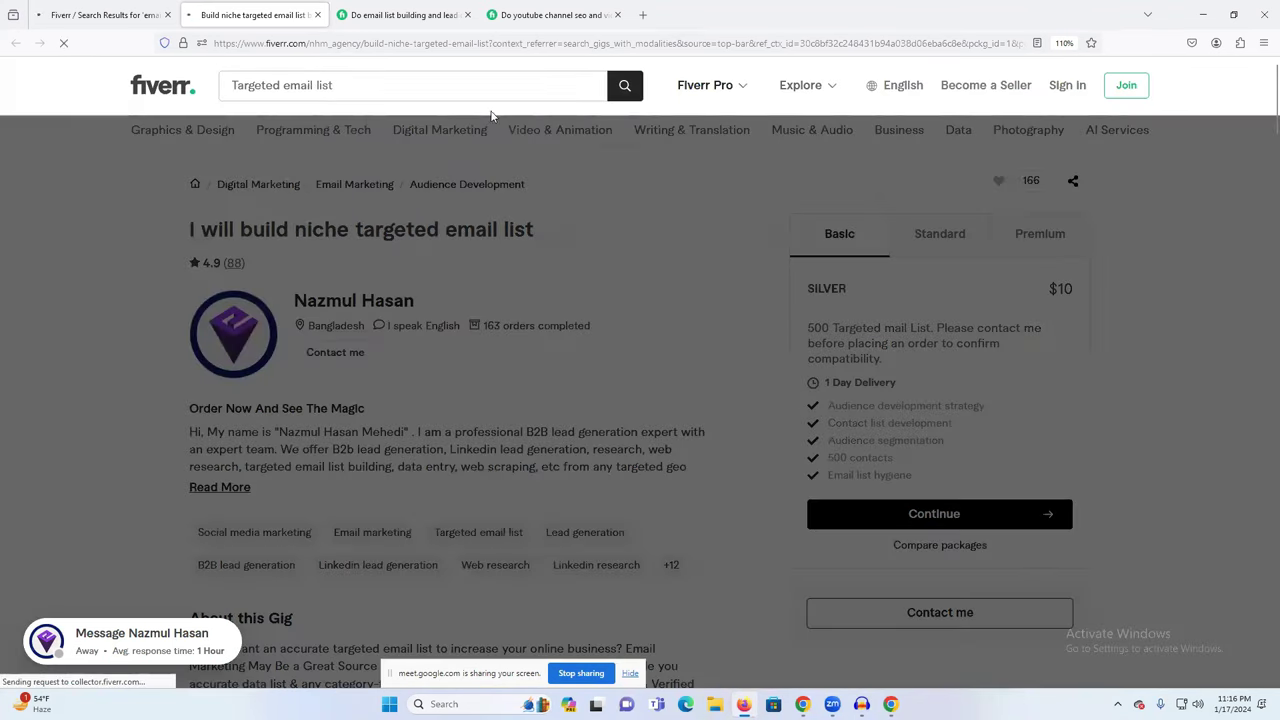
Browse the Fiverr results for "Targeted email list" and examine the competing gigs' titles, ratings and starting prices
{"action": "left_click", "coordinate": [85, 6]}
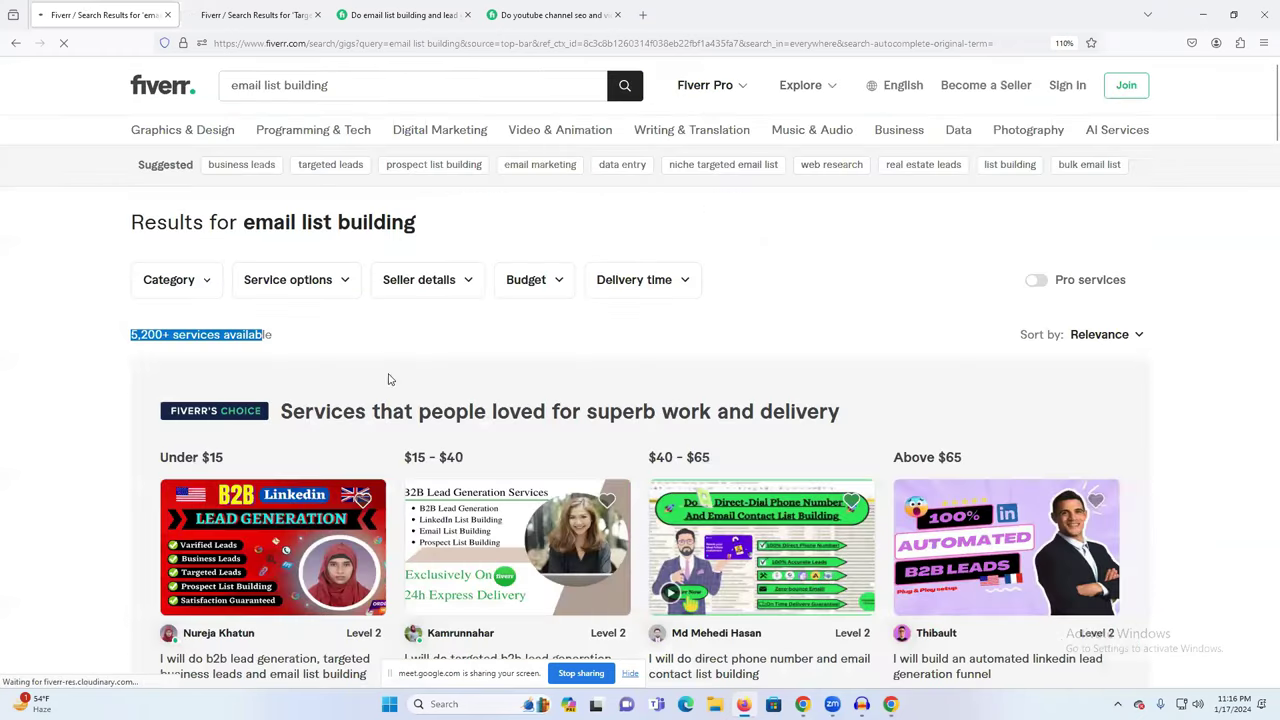
{"action": "left_click", "coordinate": [258, 14]}
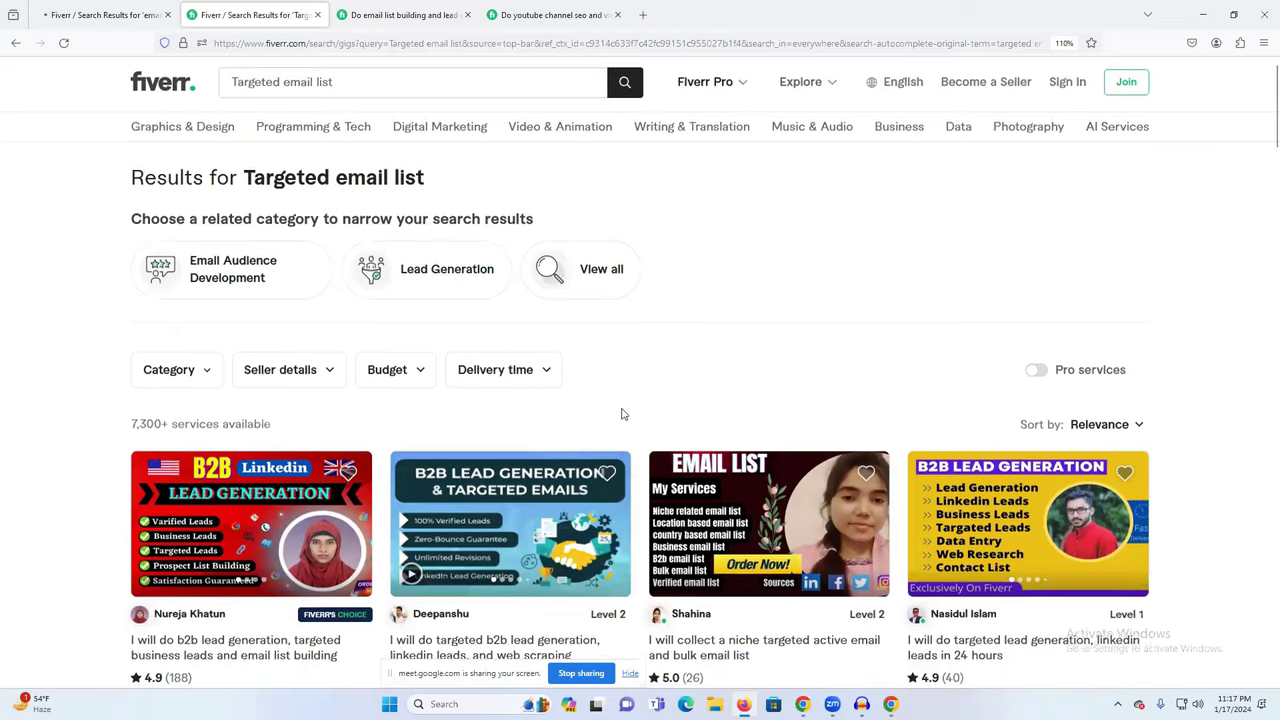
{"action": "scroll", "coordinate": [620, 414], "scroll_direction": "down", "scroll_amount": 3}
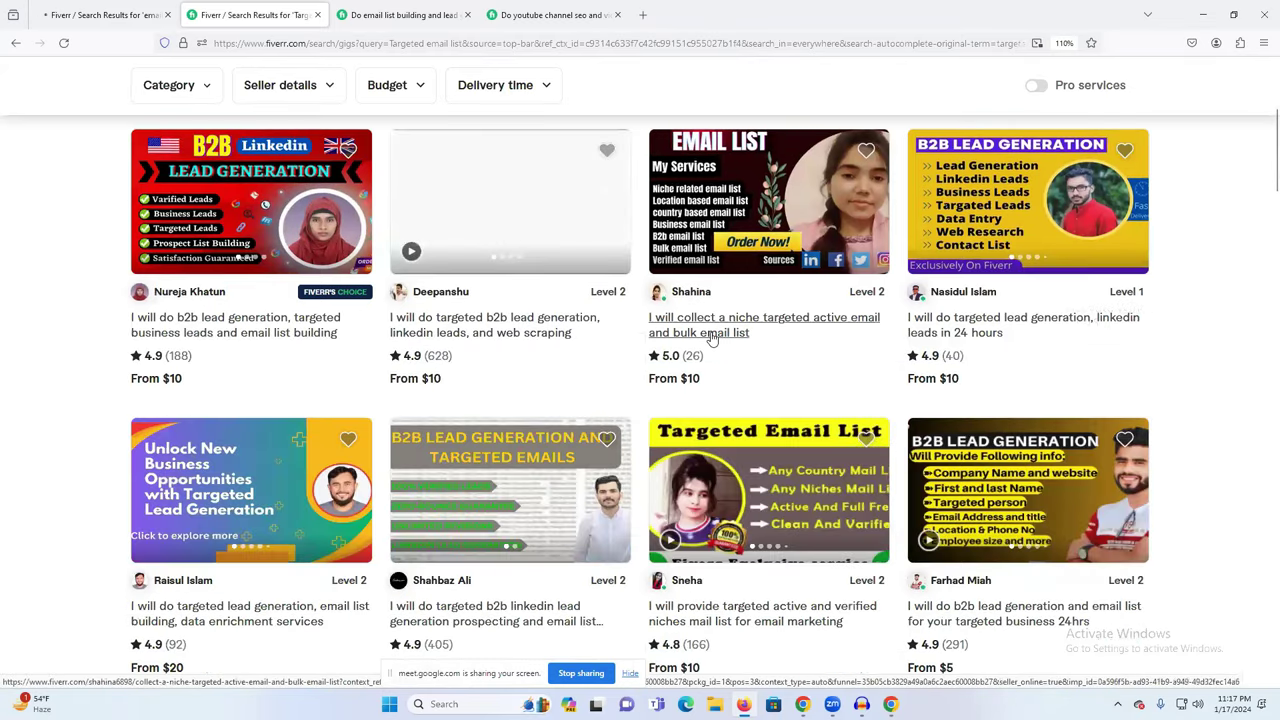
{"action": "scroll", "coordinate": [839, 362], "scroll_direction": "down", "scroll_amount": 3}
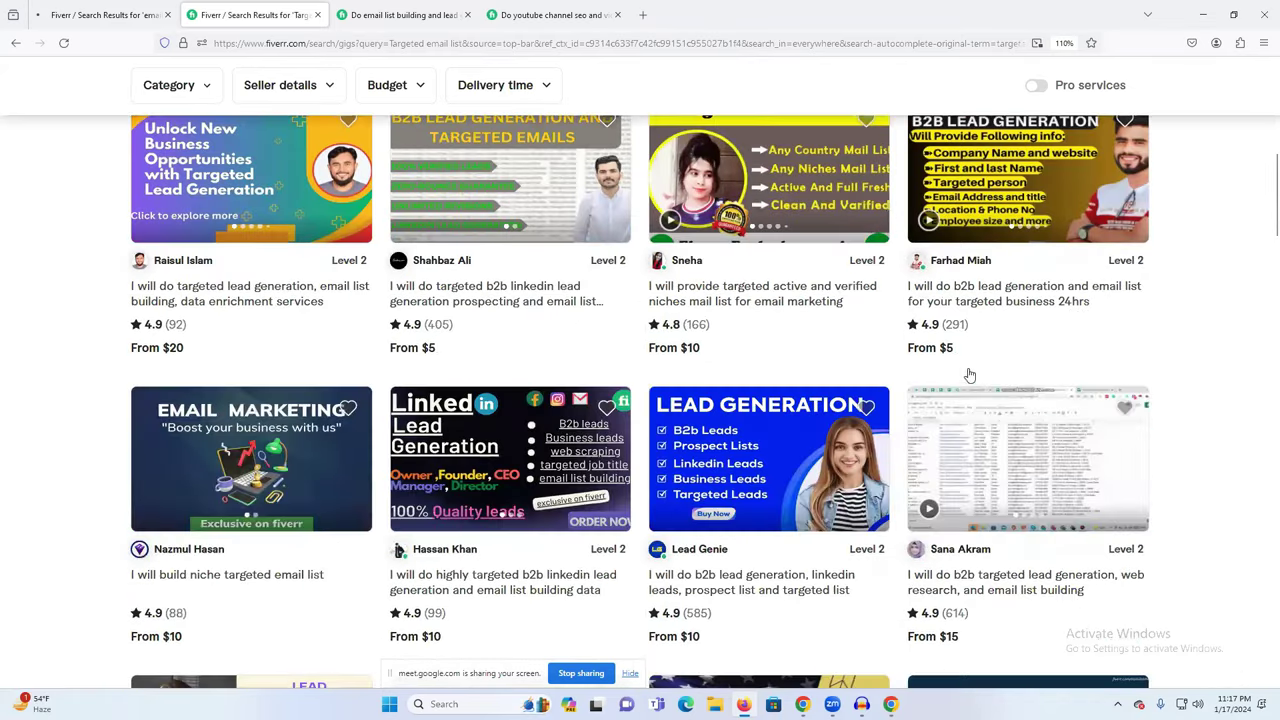
{"action": "scroll", "coordinate": [805, 371], "scroll_direction": "down", "scroll_amount": 2}
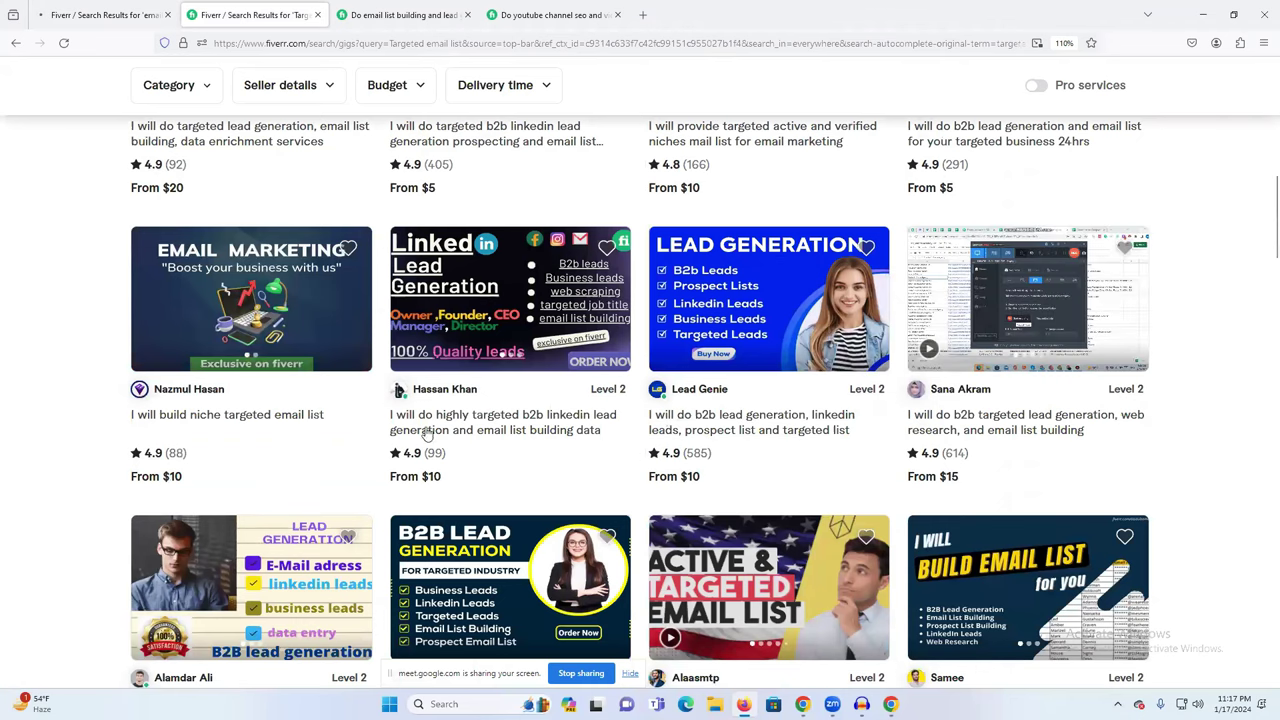
{"action": "scroll", "coordinate": [557, 415], "scroll_direction": "down", "scroll_amount": 4}
{"action": "scroll", "coordinate": [557, 415], "scroll_direction": "down", "scroll_amount": 2}
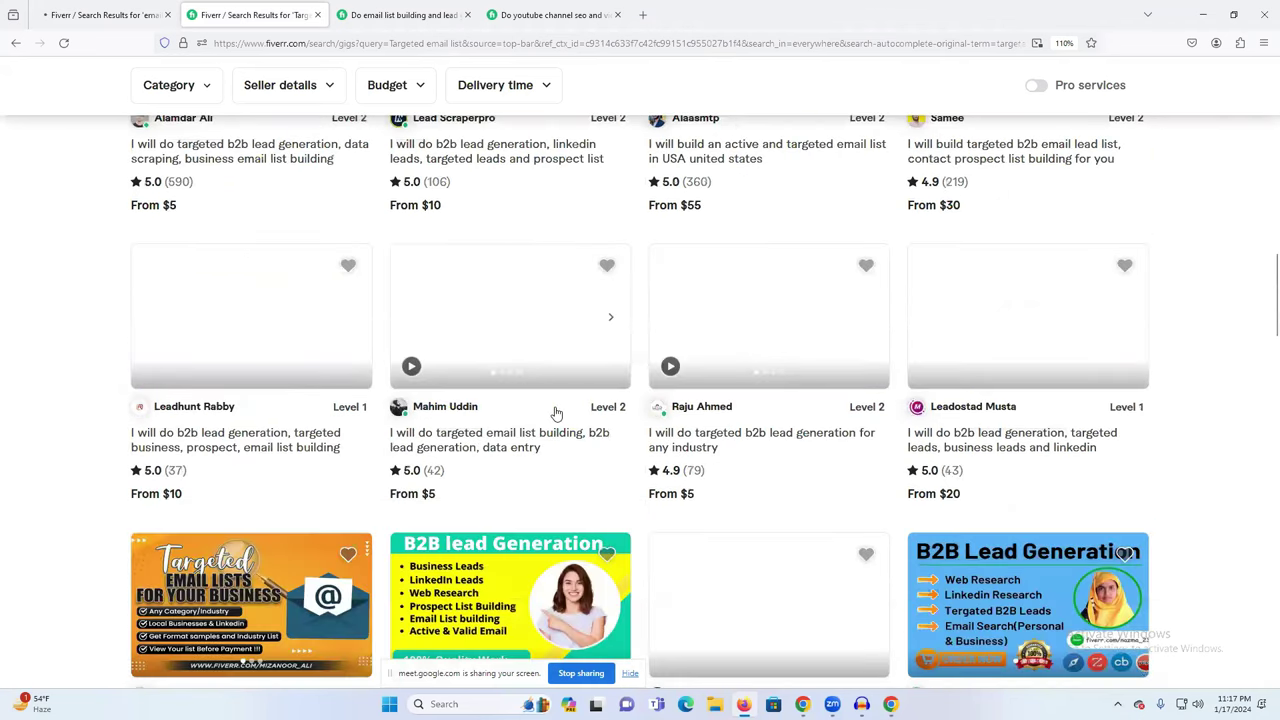
{"action": "scroll", "coordinate": [557, 413], "scroll_direction": "down", "scroll_amount": 6}
{"action": "scroll", "coordinate": [603, 394], "scroll_direction": "down", "scroll_amount": 1}
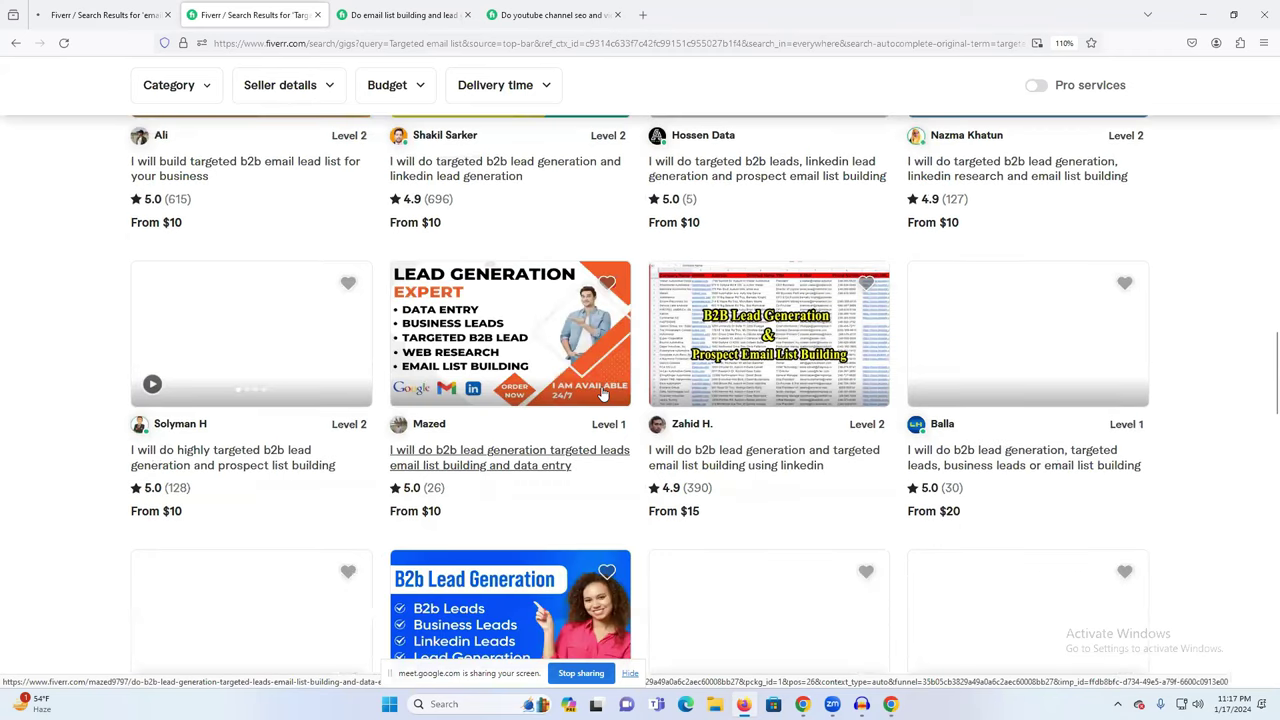
{"action": "scroll", "coordinate": [603, 394], "scroll_direction": "down", "scroll_amount": 4}
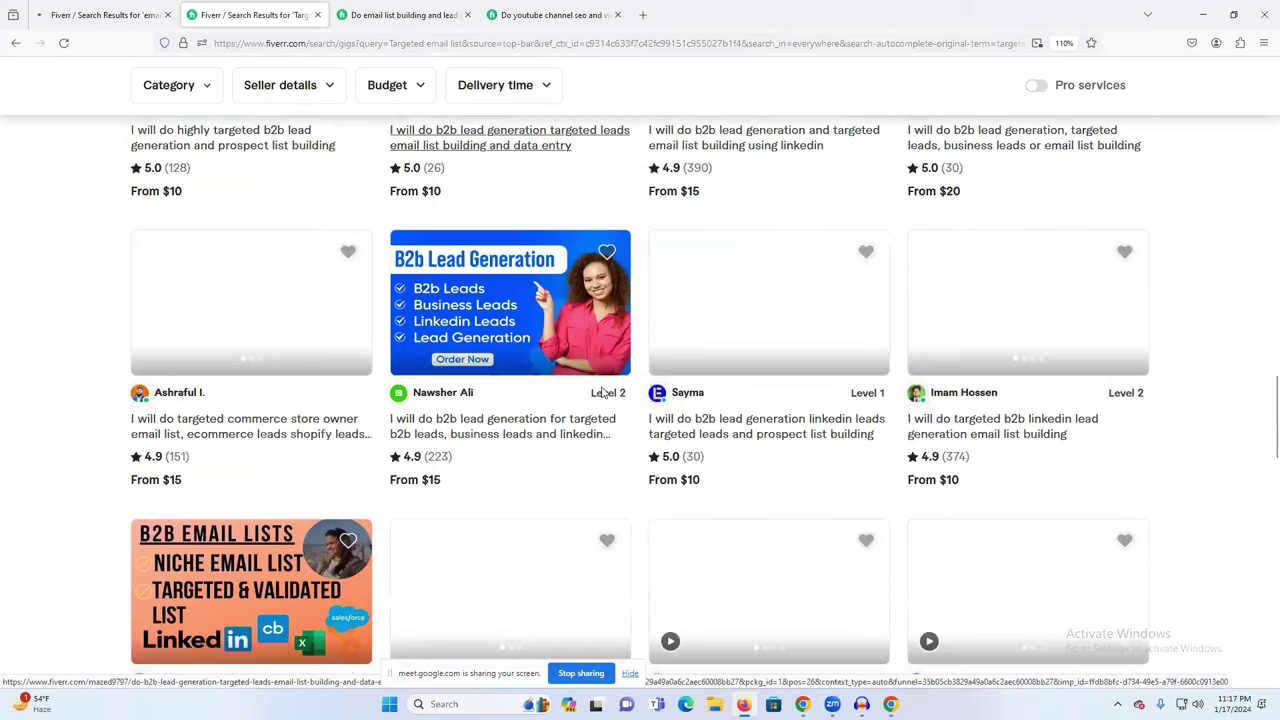
{"action": "mouse_move", "coordinate": [603, 394]}
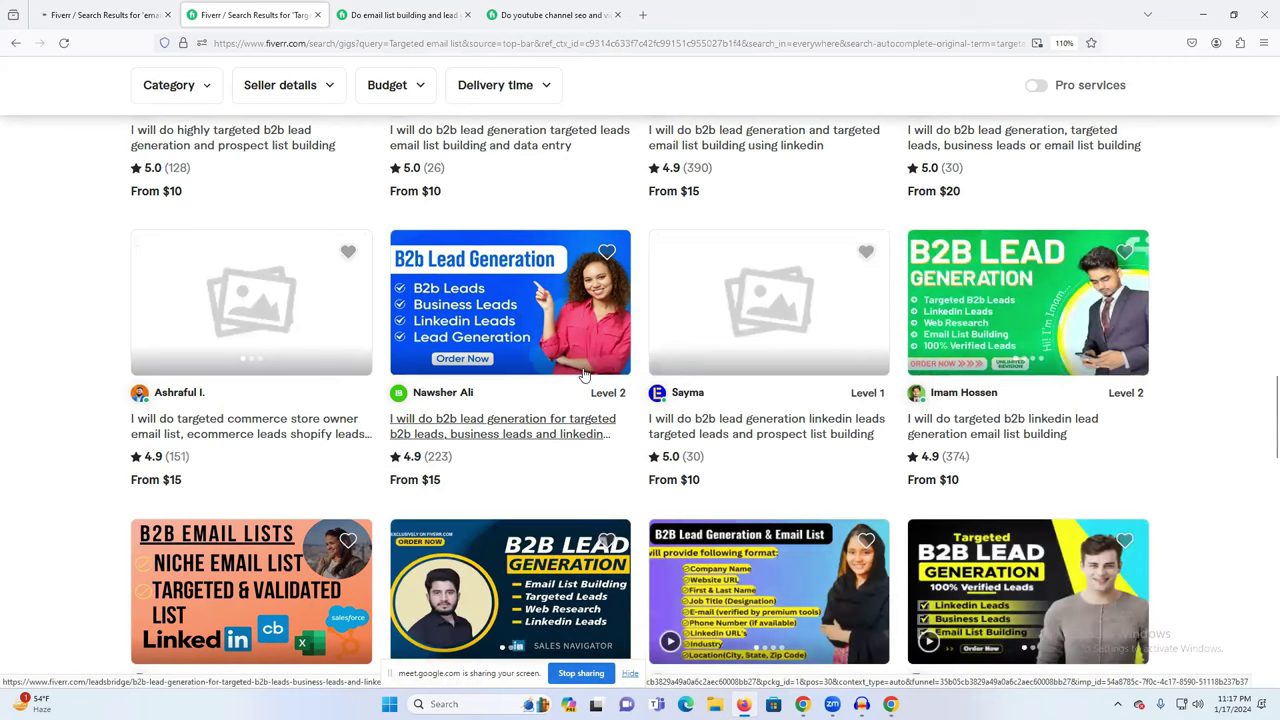
Switch to Chrome and search Google for "which data center" in a new tab
{"action": "left_click", "coordinate": [644, 12]}
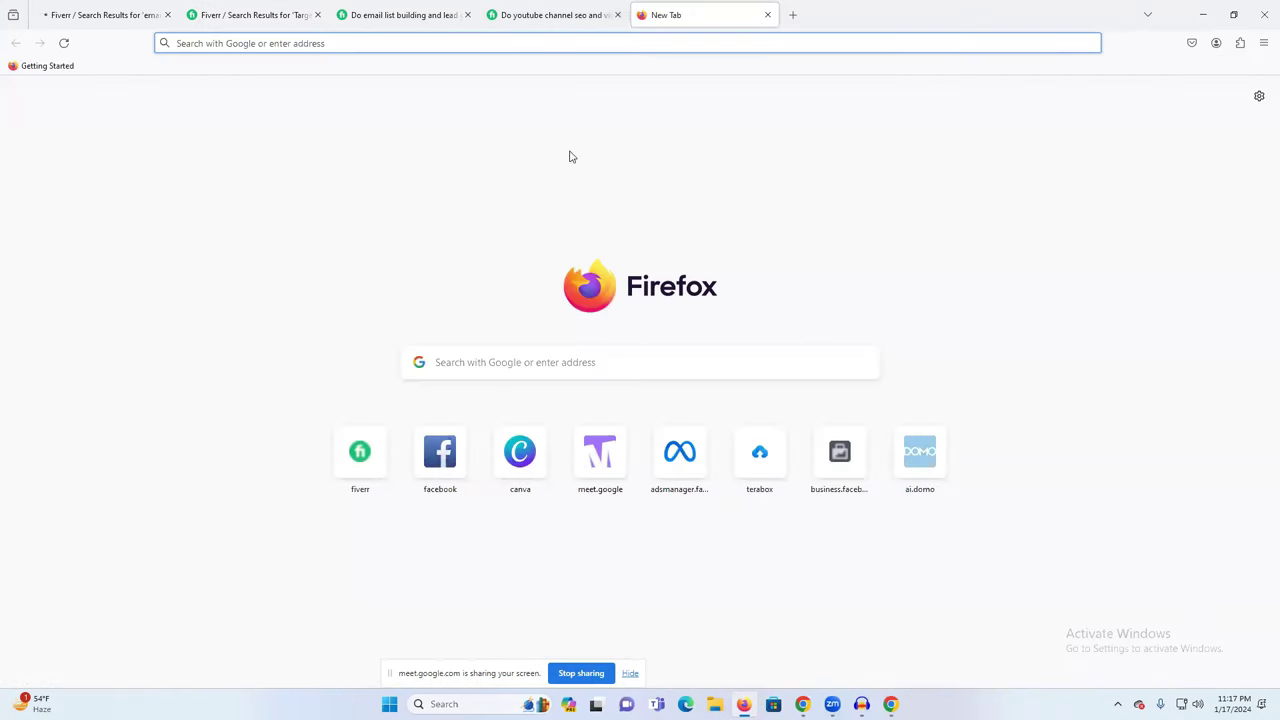
{"action": "left_click", "coordinate": [802, 704]}
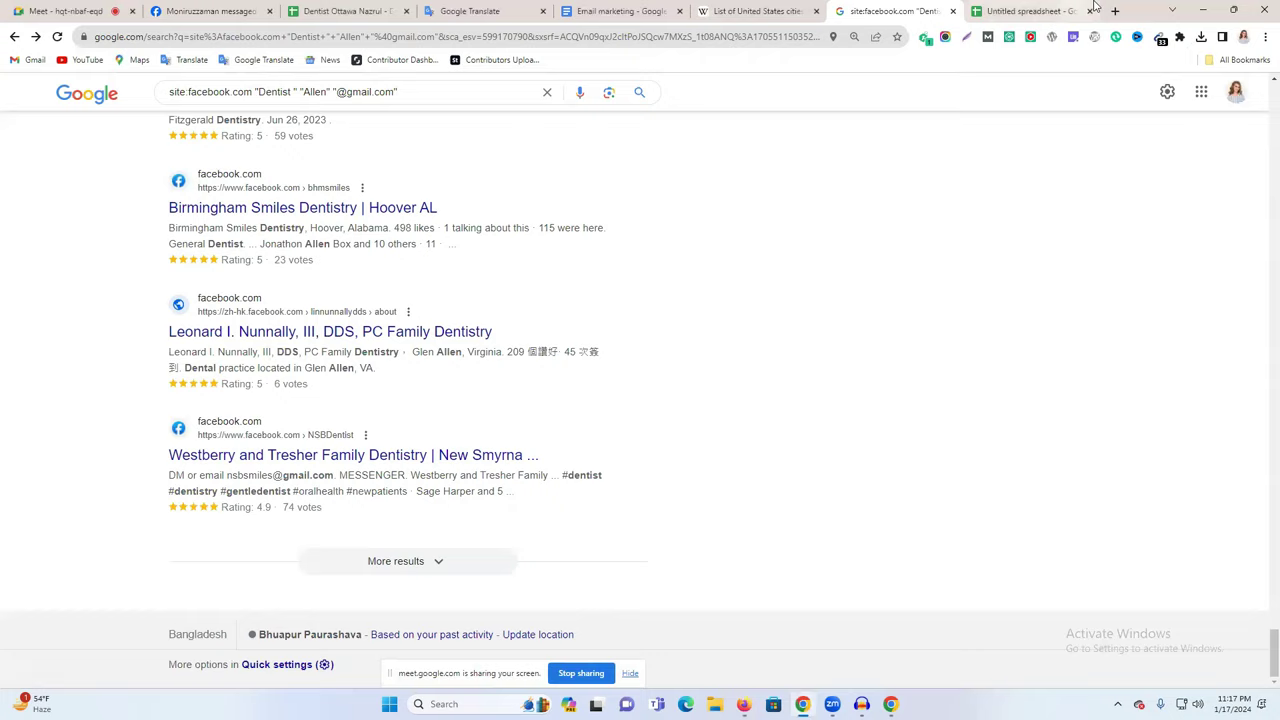
{"action": "left_click", "coordinate": [1115, 11]}
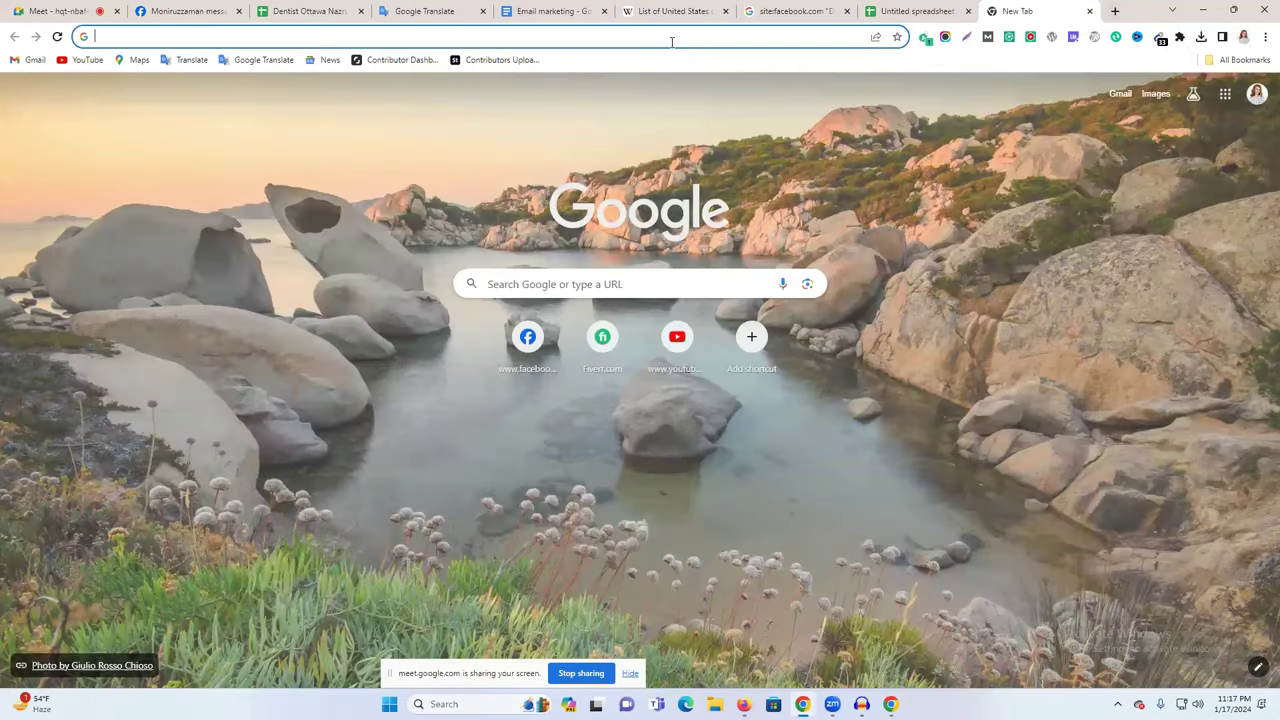
{"action": "type", "text": "whi"}
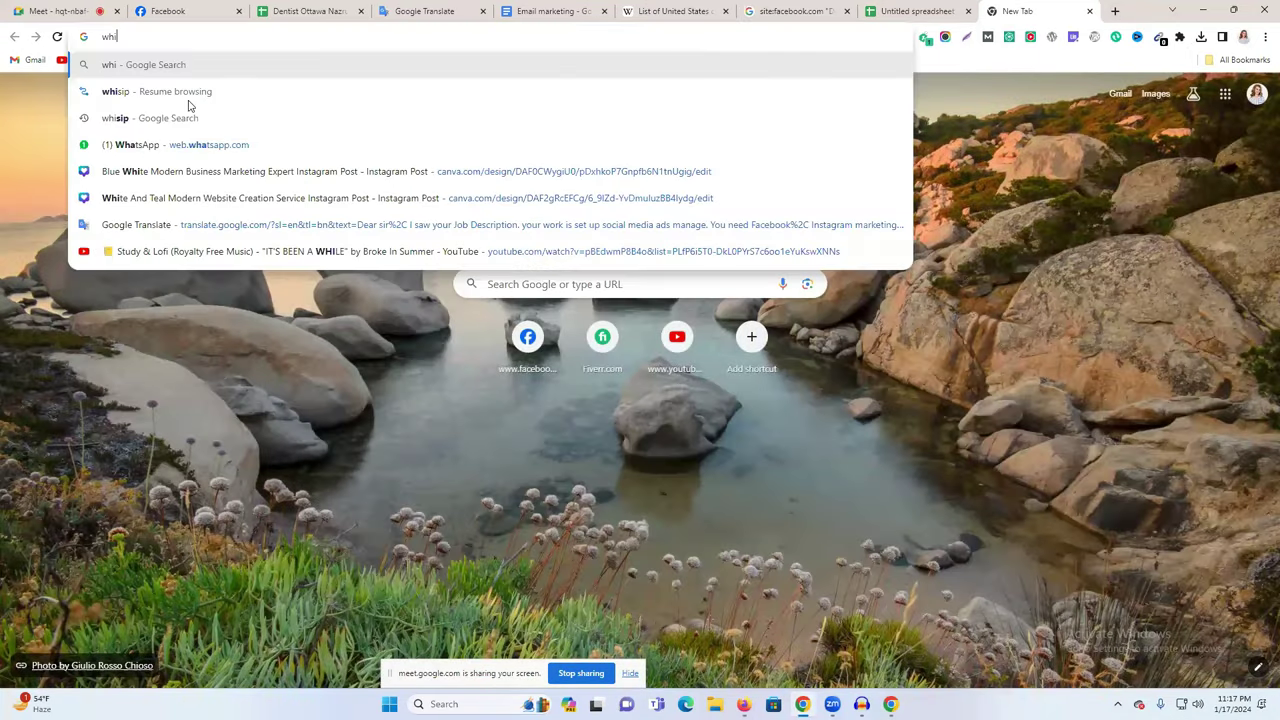
{"action": "type", "text": "ch"}
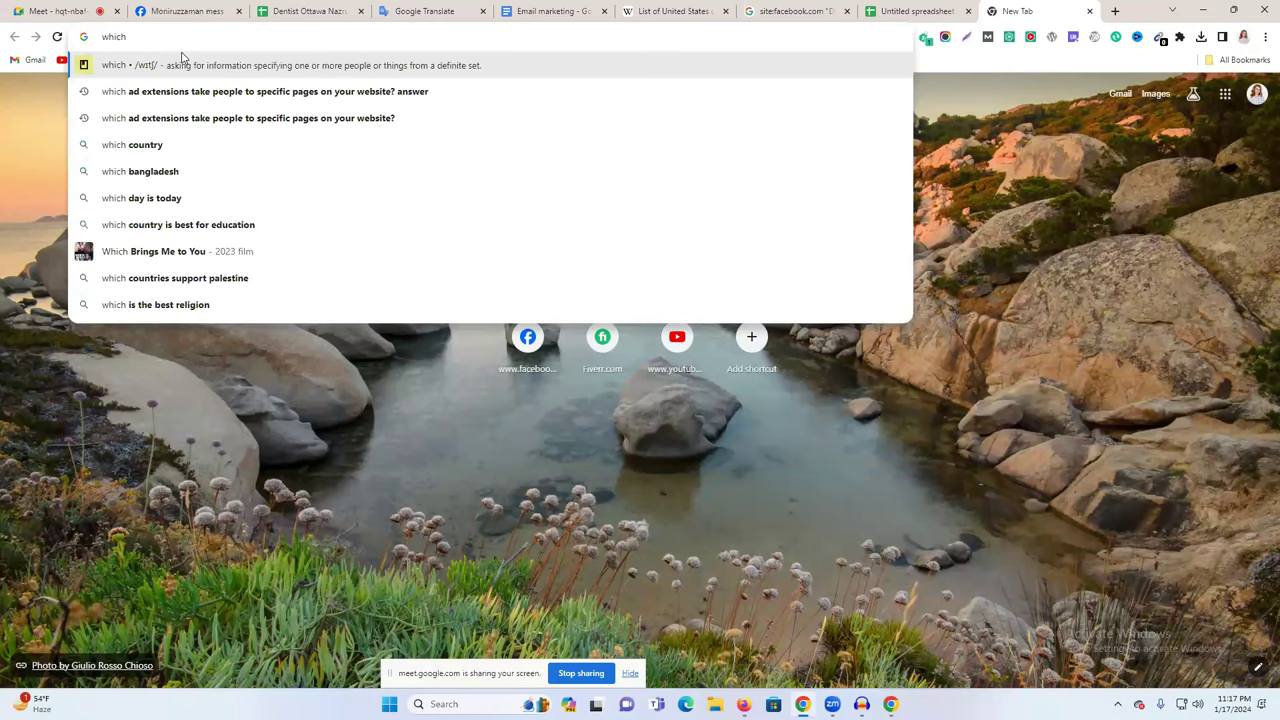
{"action": "type", "text": " dat"}
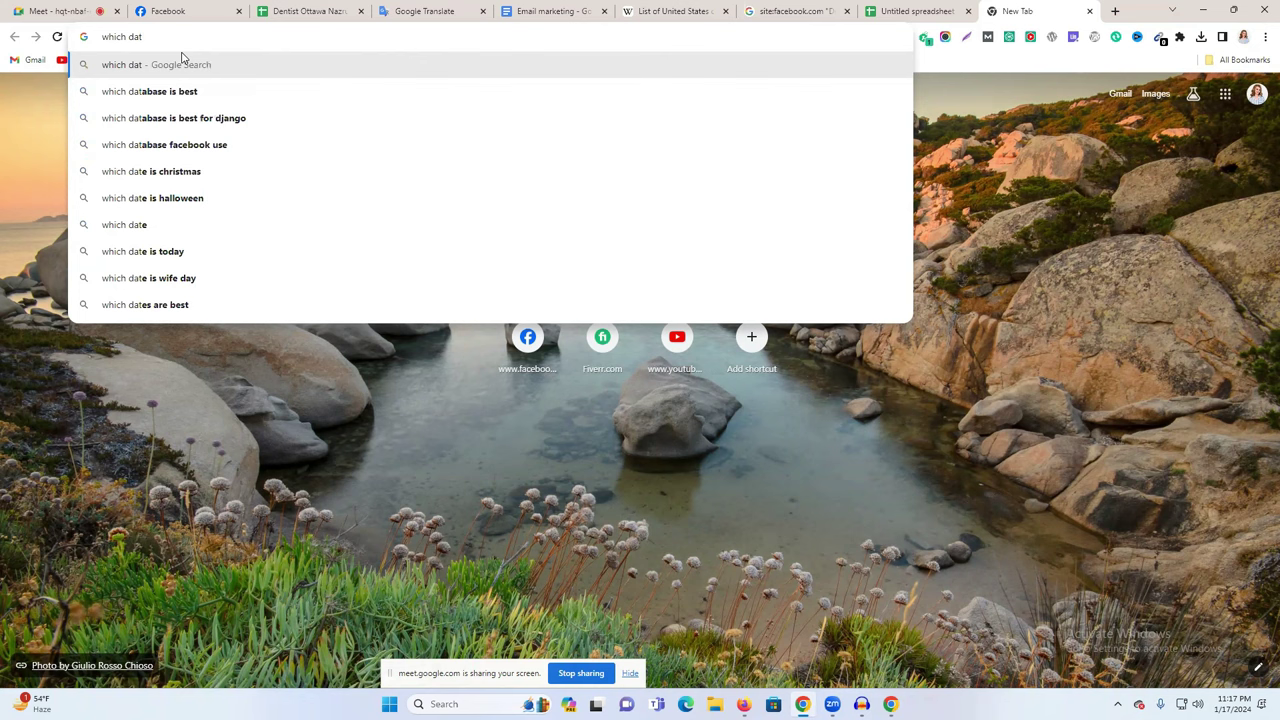
{"action": "type", "text": "a"}
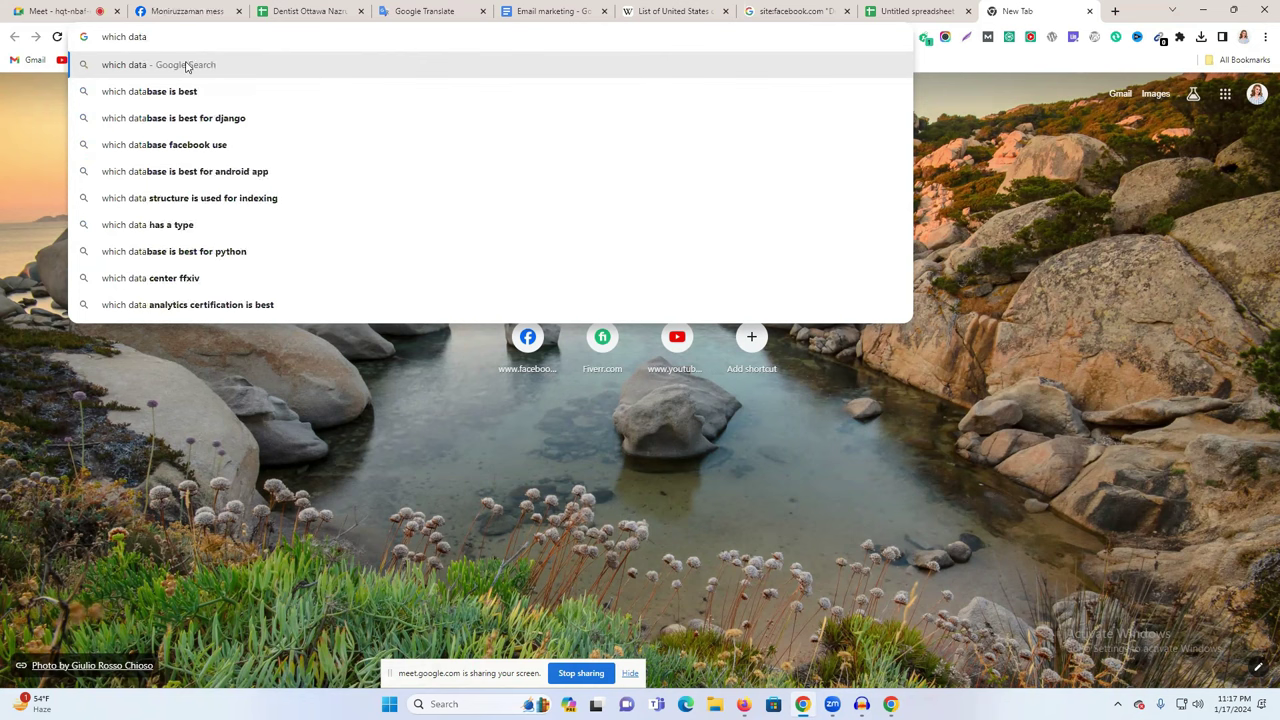
{"action": "type", "text": " c"}
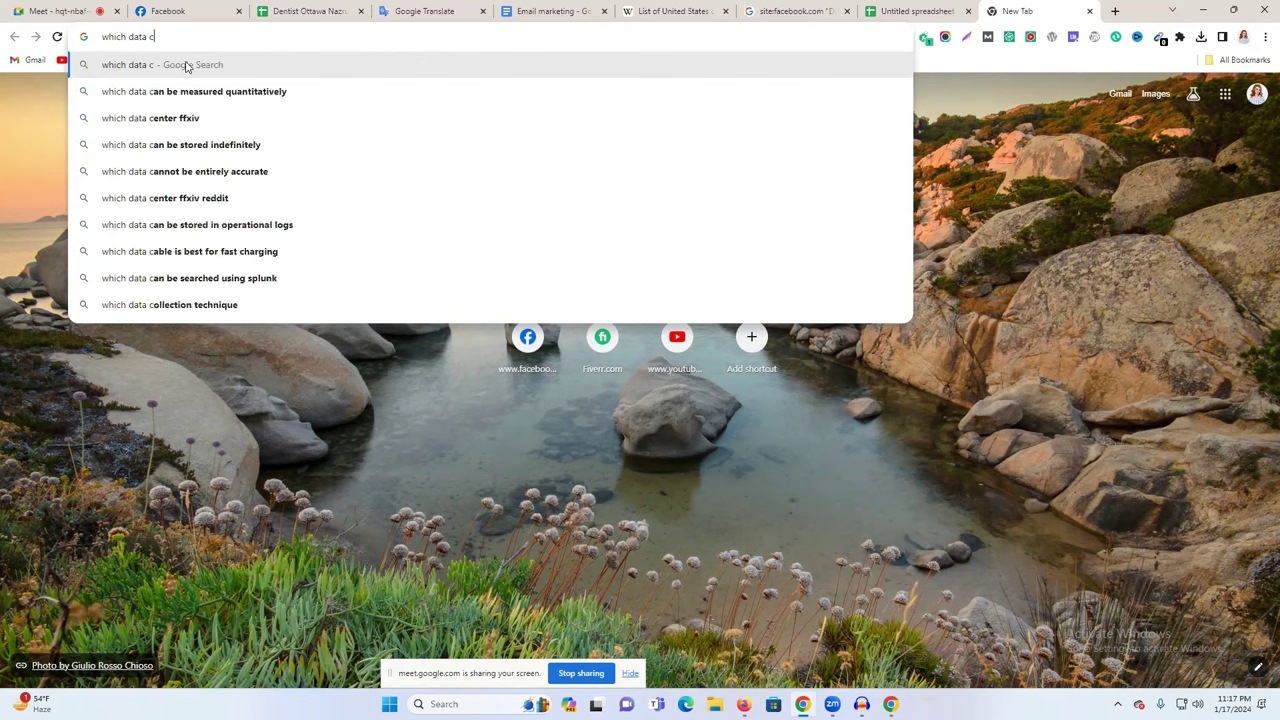
{"action": "type", "text": "e"}
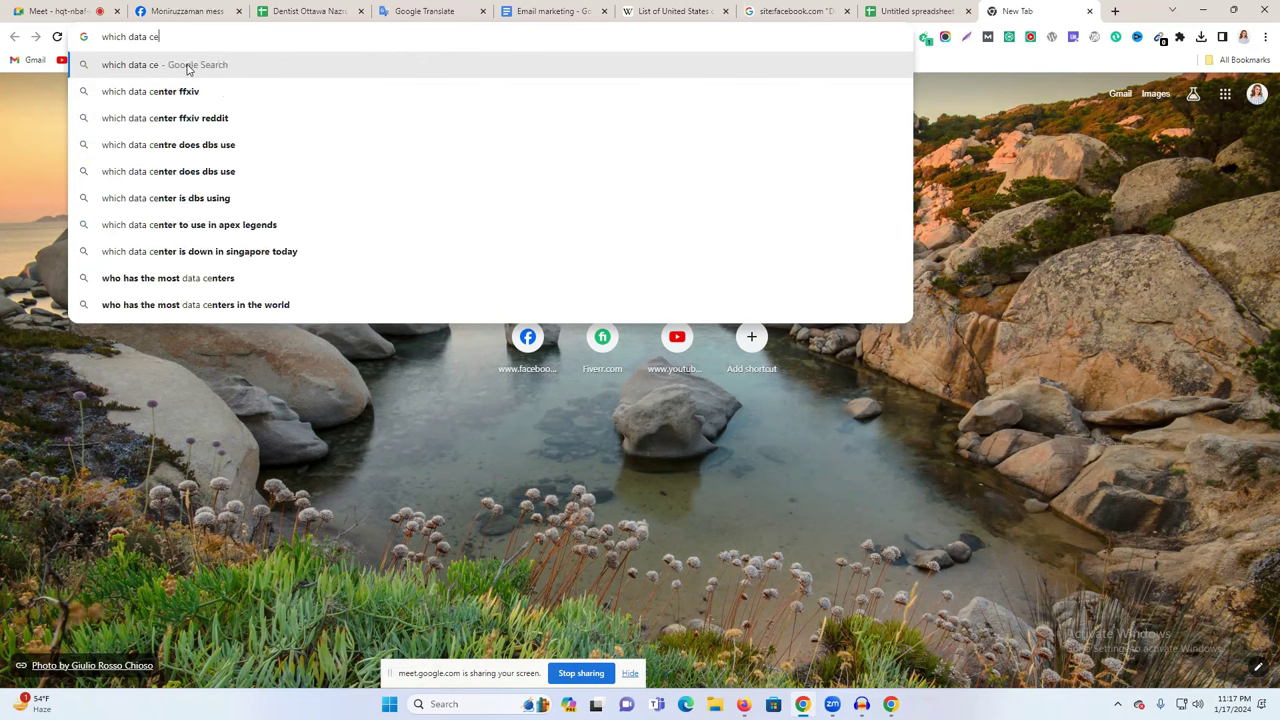
{"action": "type", "text": "nter"}
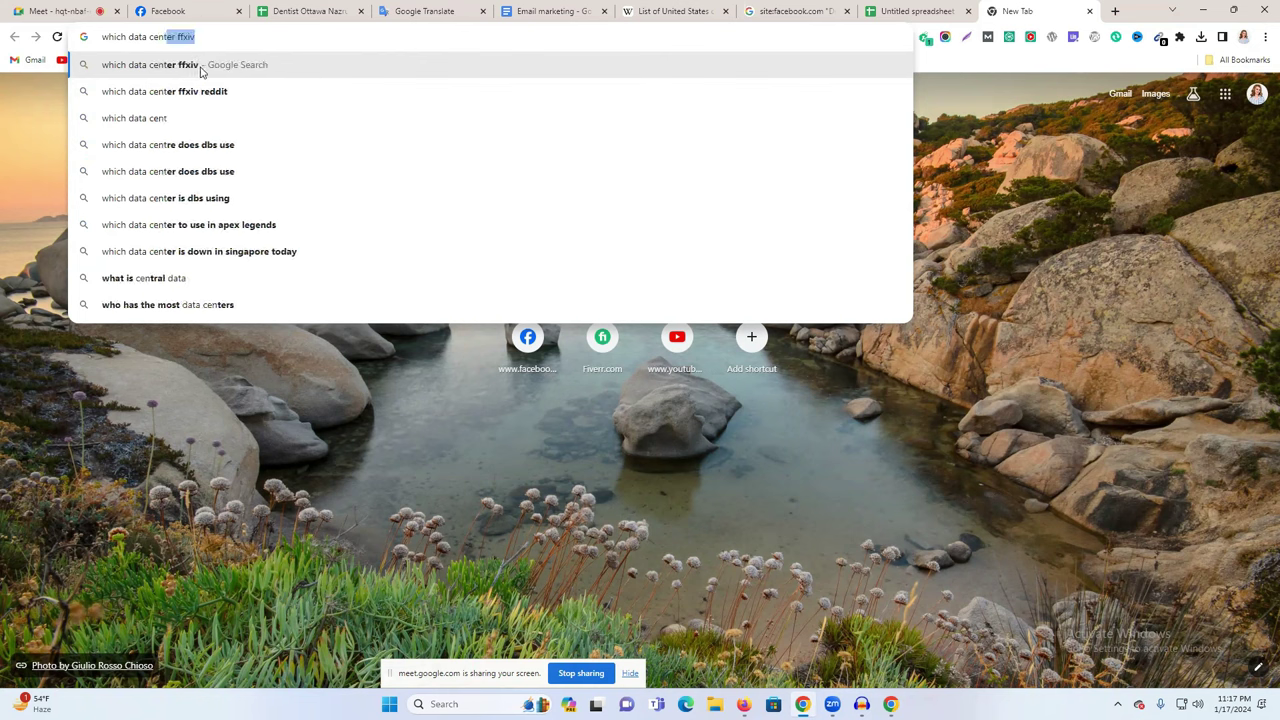
{"action": "key", "text": "BackSpace"}
{"action": "key", "text": "Return"}
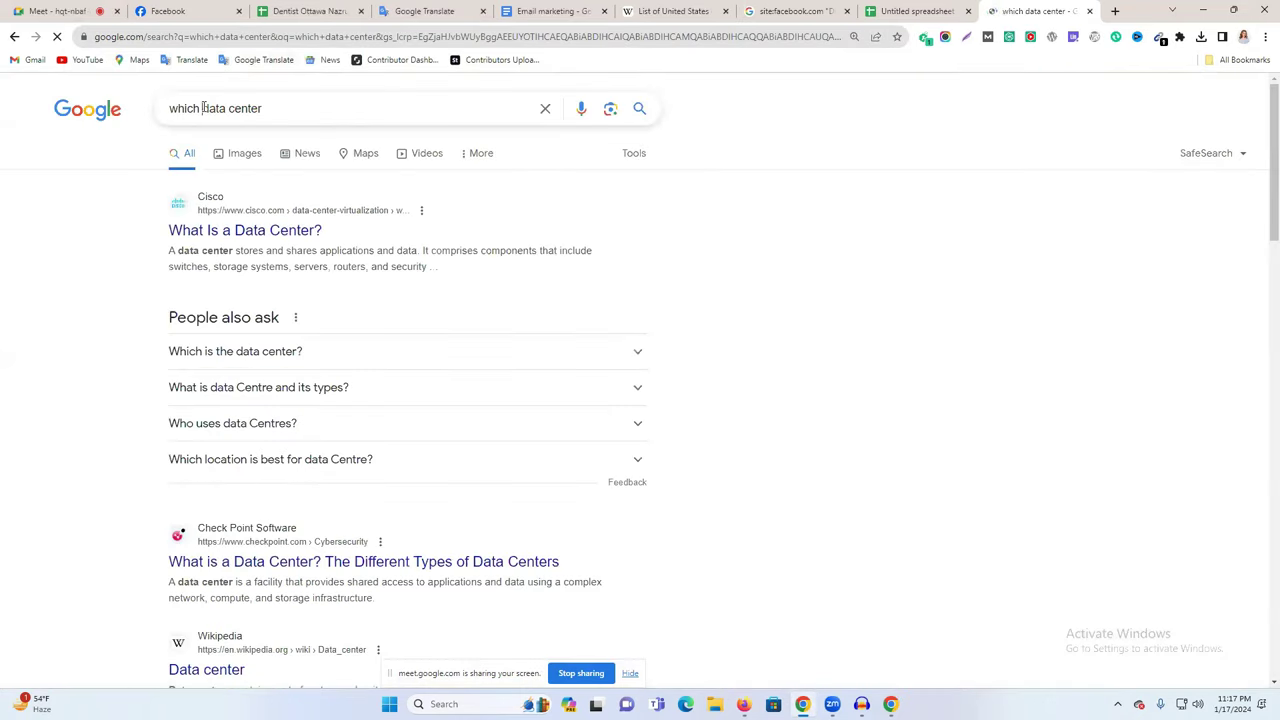
Change the Google query to "which is data center" and look through the results and related questions
{"action": "left_click", "coordinate": [204, 108]}
{"action": "type", "text": "is"}
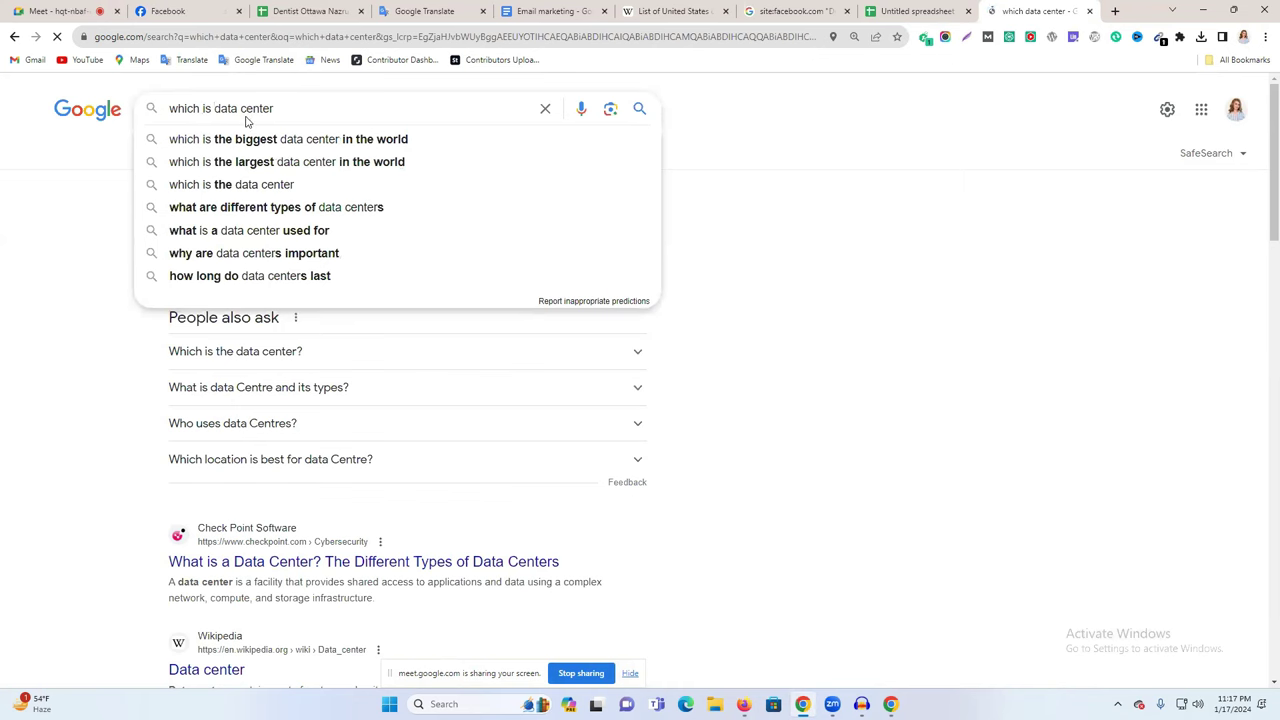
{"action": "key", "text": "Return"}
{"action": "scroll", "coordinate": [297, 307], "scroll_direction": "down", "scroll_amount": 1}
{"action": "scroll", "coordinate": [297, 307], "scroll_direction": "down", "scroll_amount": 5}
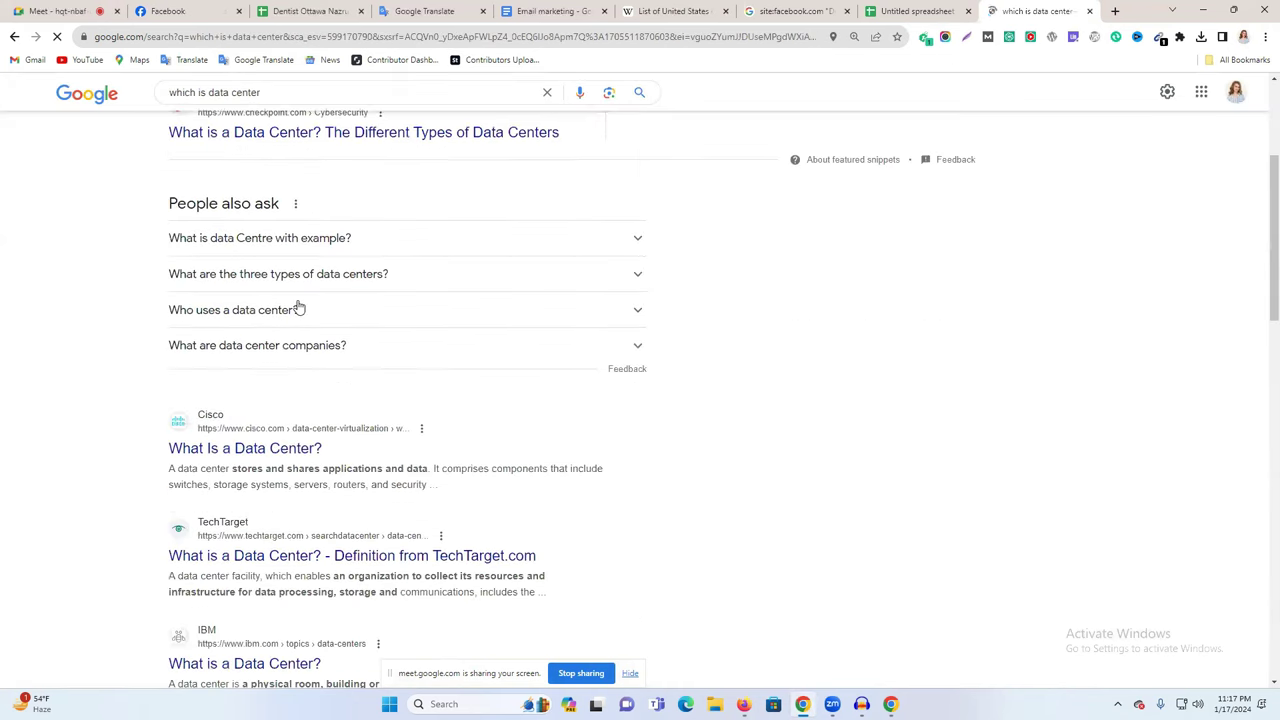